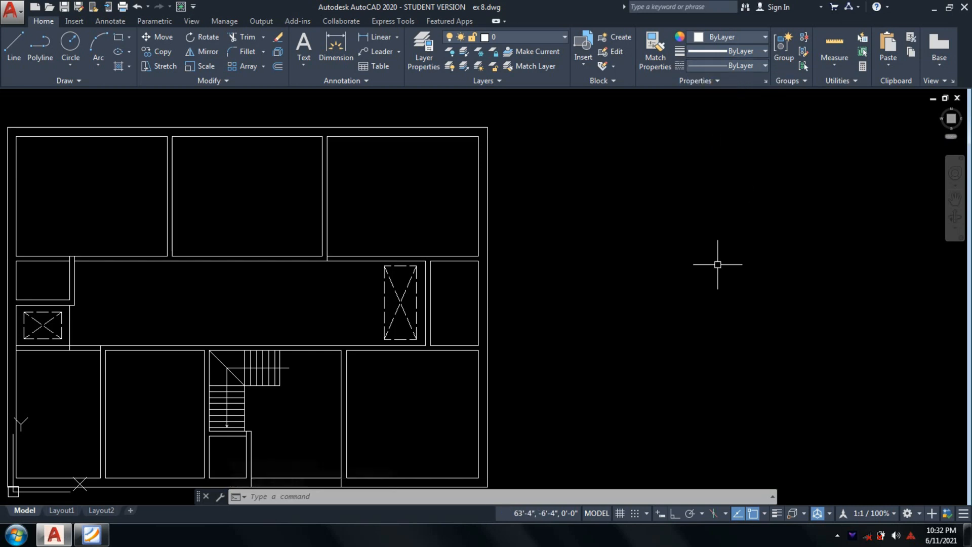
Step: With Ortho on, draw a 3' horizontal line in the empty space to the right of the floor plan
text(l)
key(Return)
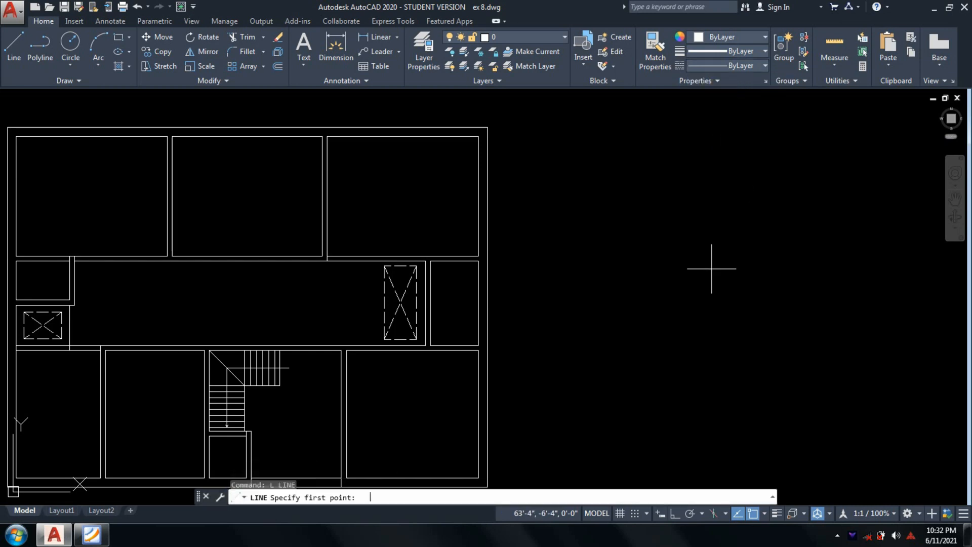
click(676, 514)
scroll(647, 336, down, 2)
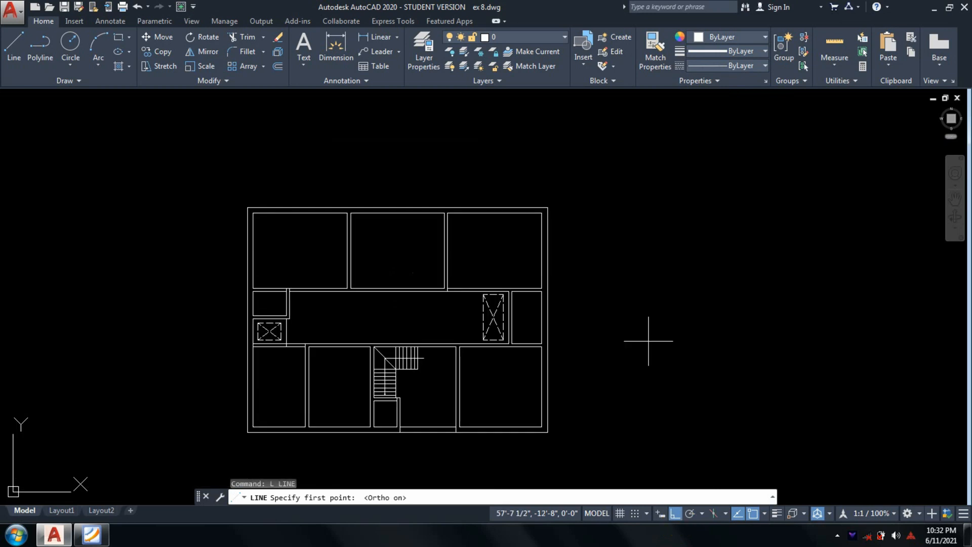
click(659, 295)
scroll(659, 294, up, 2)
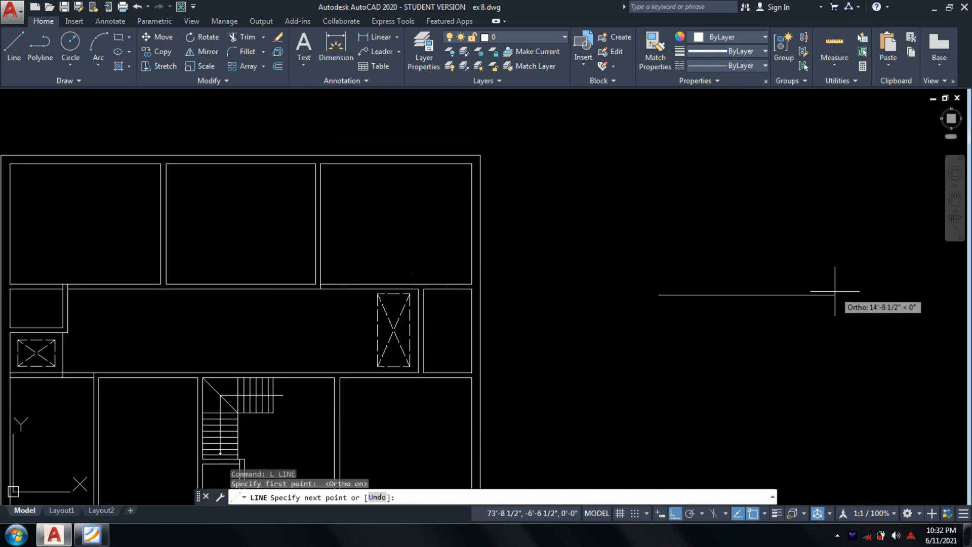
text(3)
text(')
key(Return)
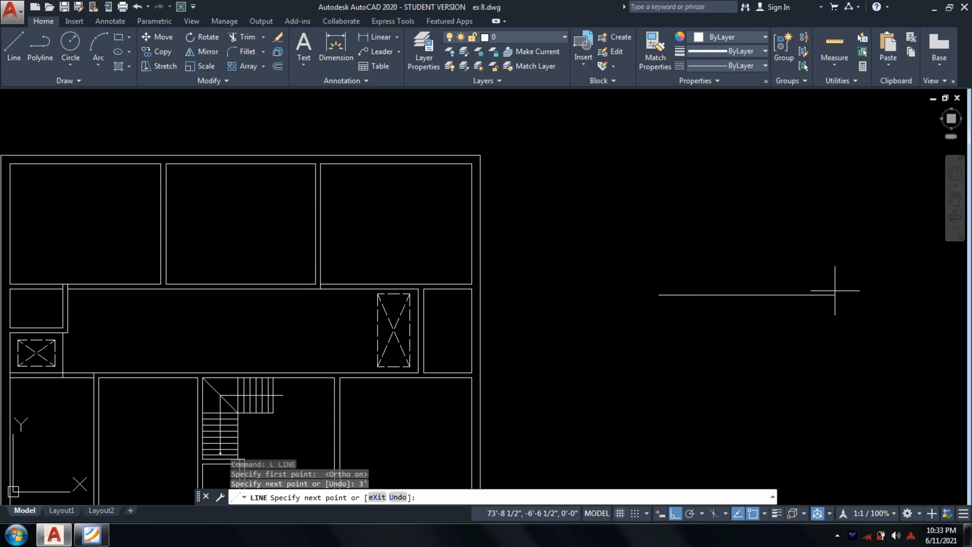
key(Return)
Step: Draw a 3' vertical line upward from the left end of the horizontal line
key(Return)
scroll(653, 292, up, 2)
click(651, 293)
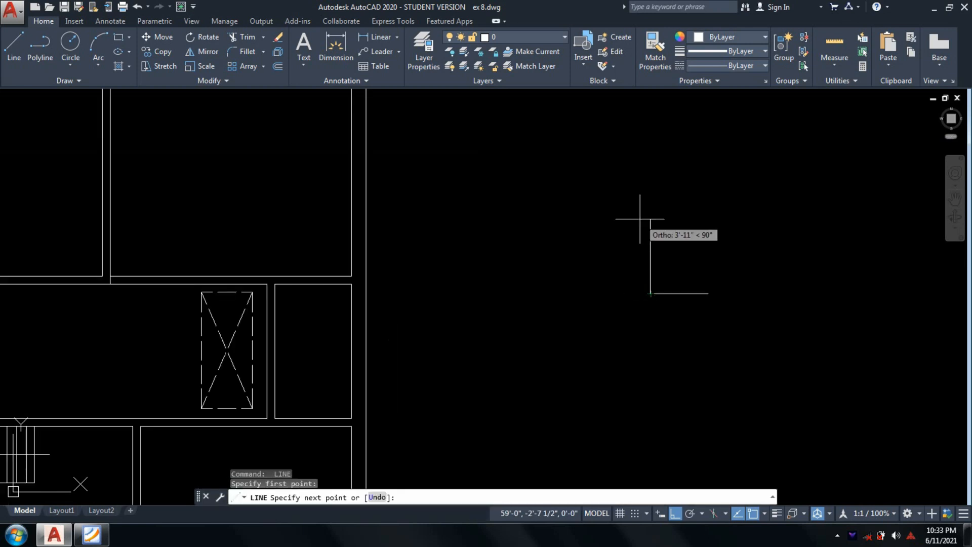
text(3')
key(Return)
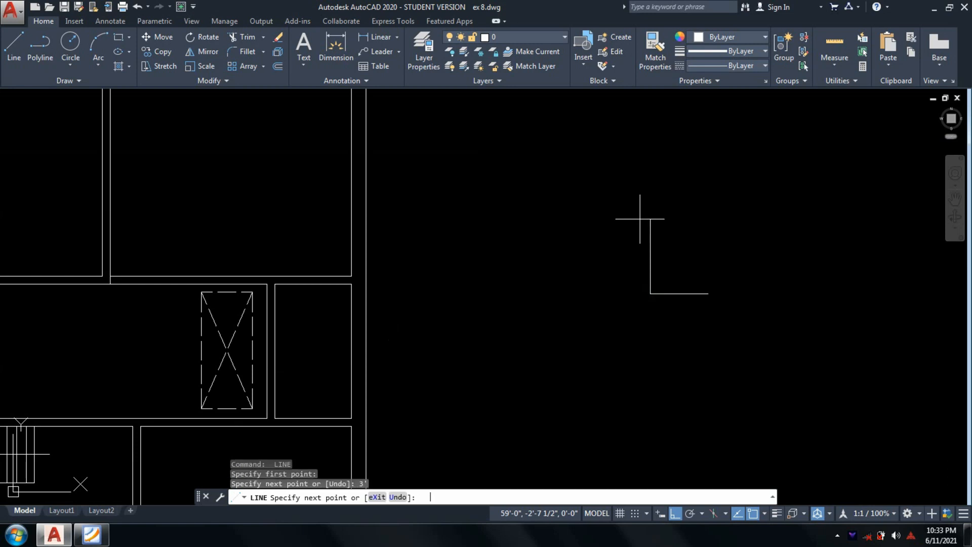
key(Return)
Step: Draw a circle with a 3' radius centred on the corner where the two lines meet
text(c)
key(Return)
scroll(649, 287, up, 3)
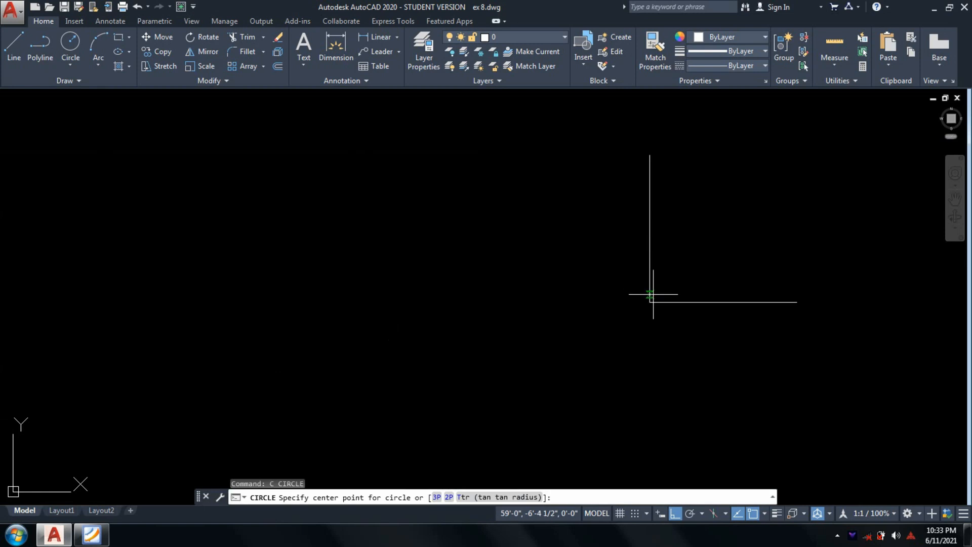
click(653, 305)
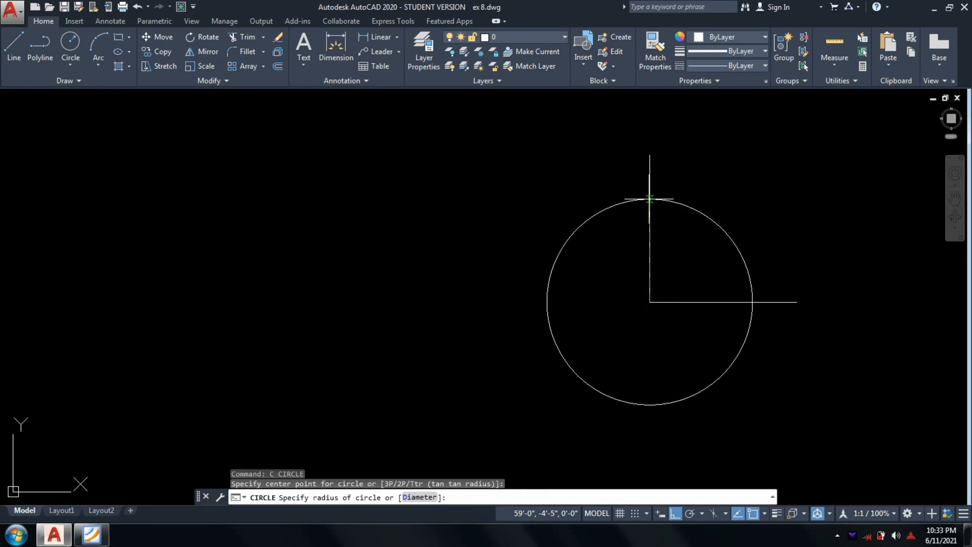
text(3')
key(Return)
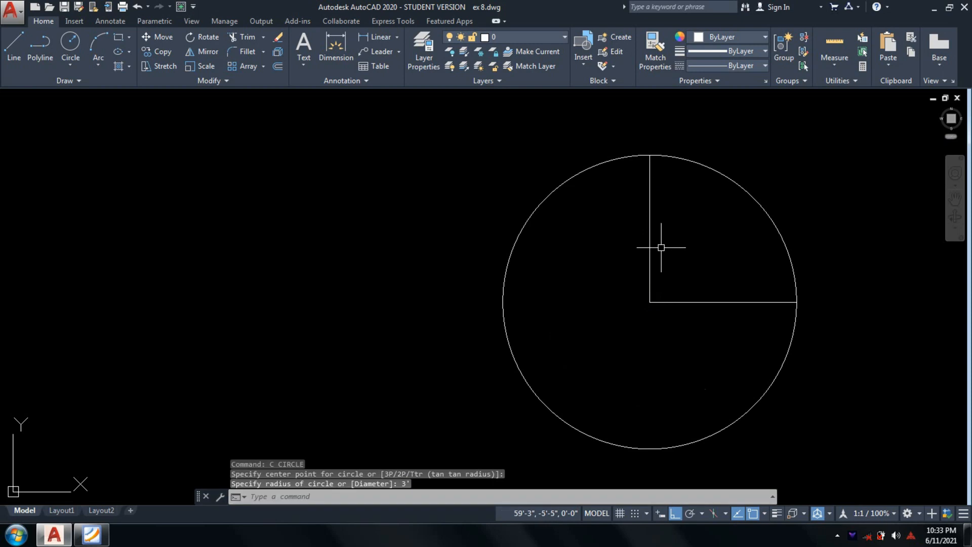
Step: Trim the circle to the quarter arc between the two lines to form the door symbol
scroll(661, 247, down, 2)
text(tr)
key(Return)
click(610, 260)
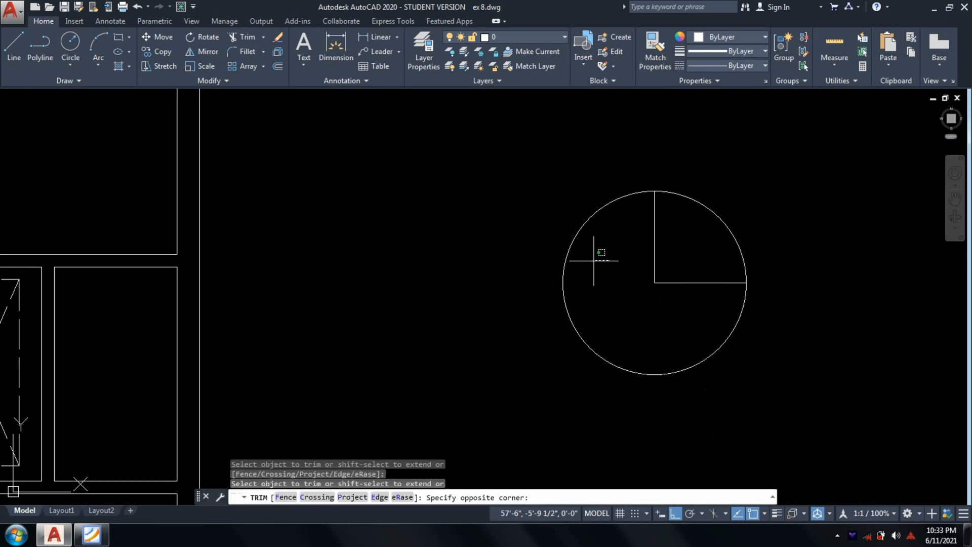
click(557, 260)
scroll(686, 284, down, 5)
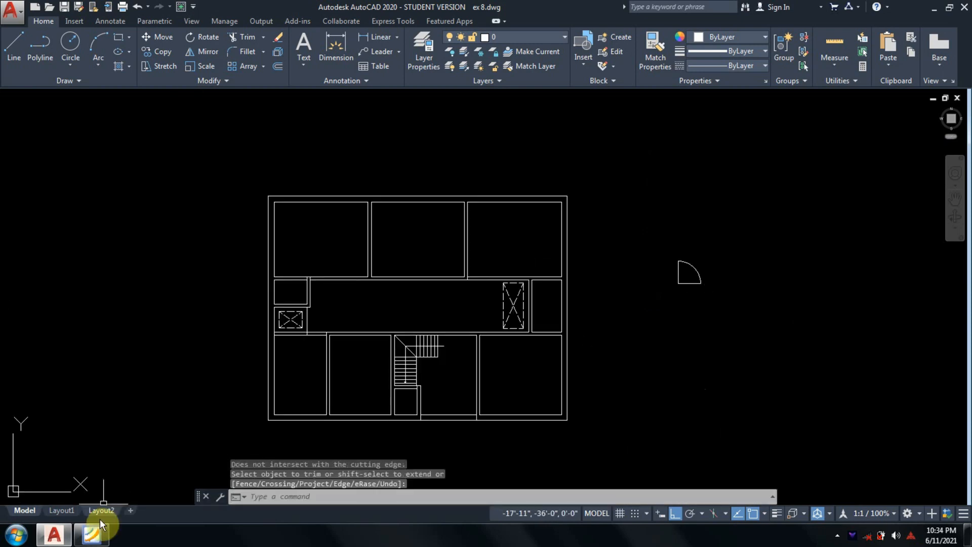
Step: Examine the door positions in the reference plan in Foxit Reader and return to the AutoCAD drawing
click(94, 538)
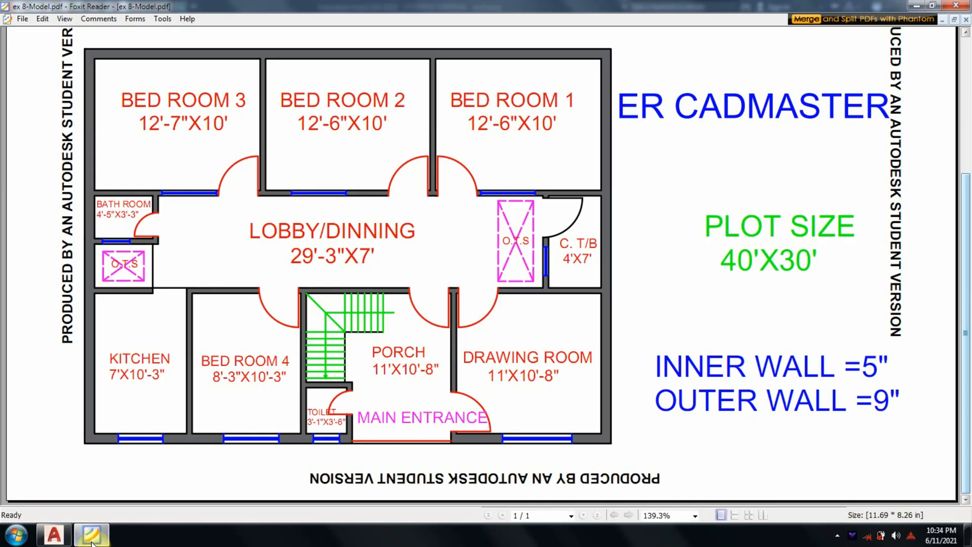
click(92, 542)
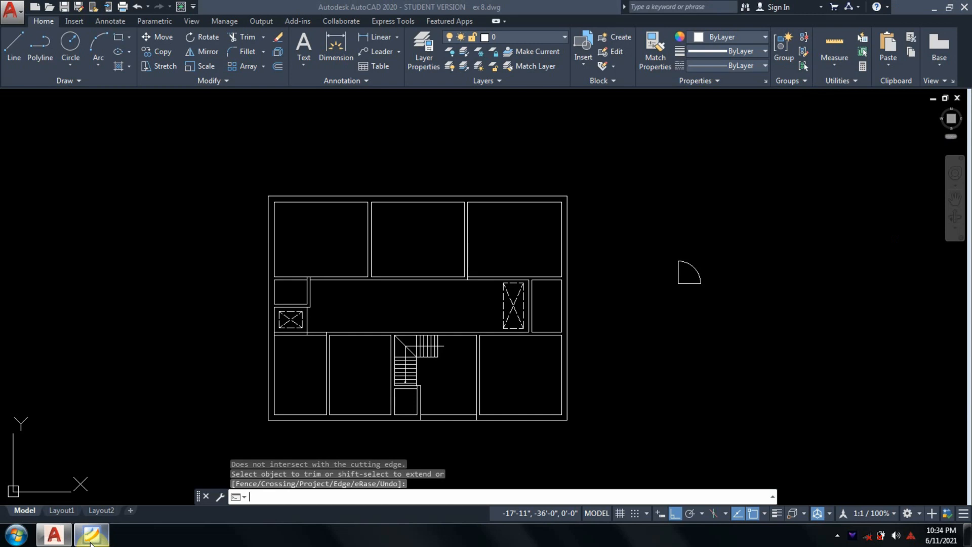
click(90, 542)
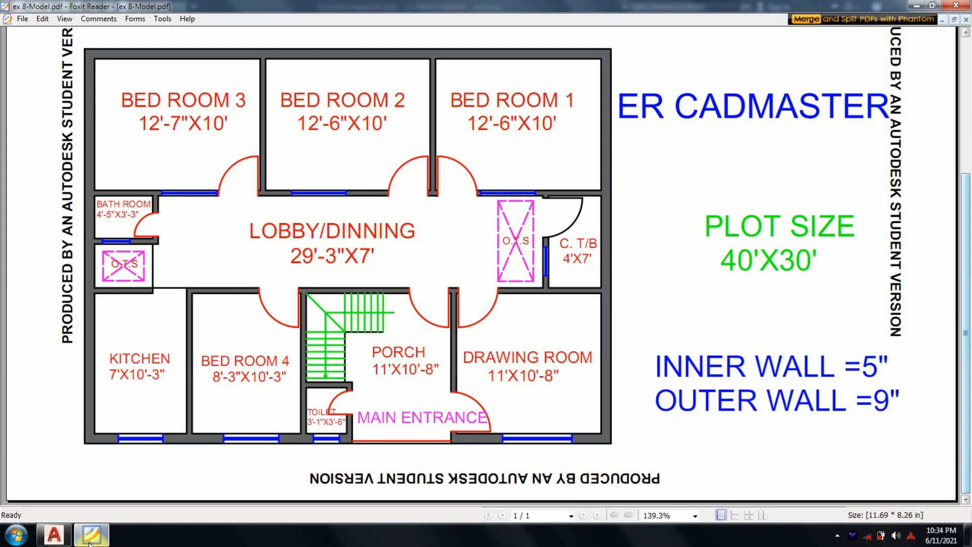
click(91, 542)
key(Escape)
key(Escape)
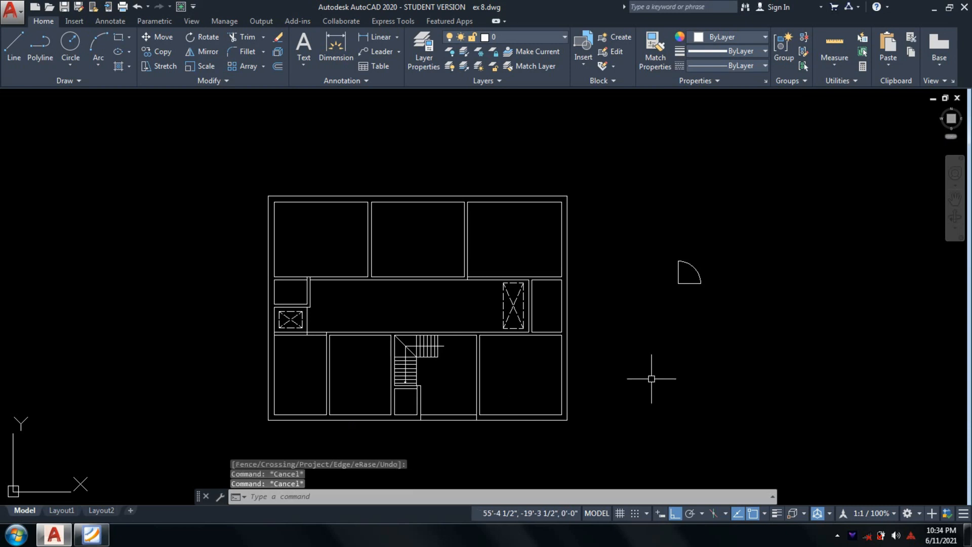
text(c)
key(Return)
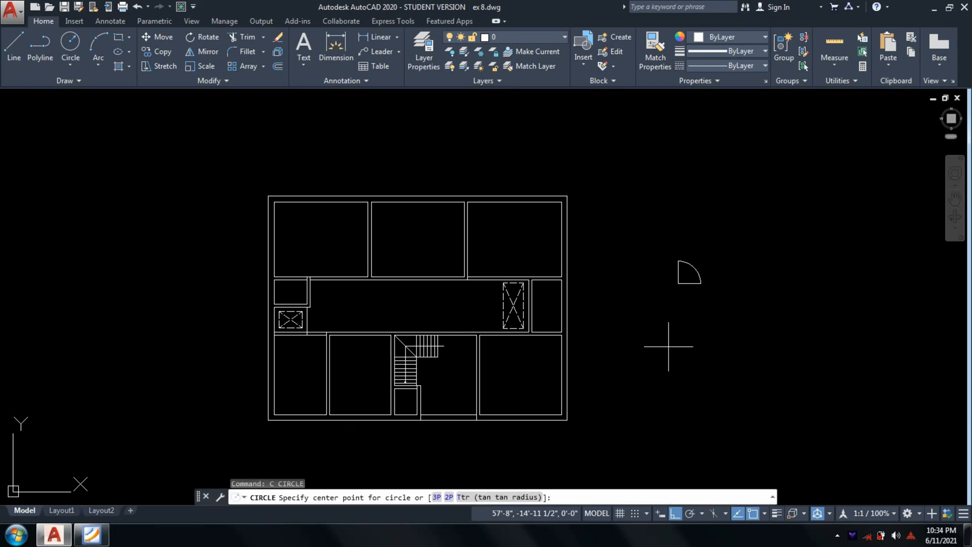
key(Escape)
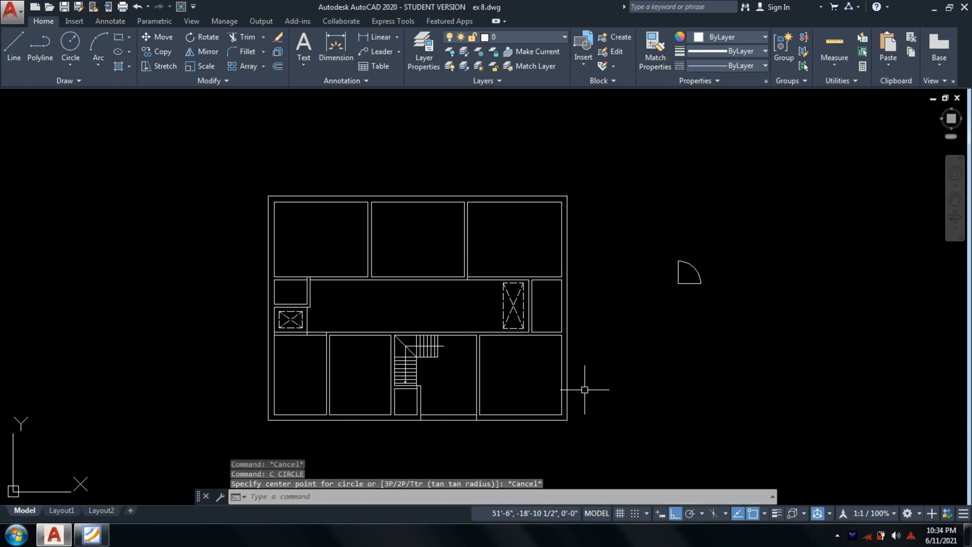
key(Escape)
click(314, 496)
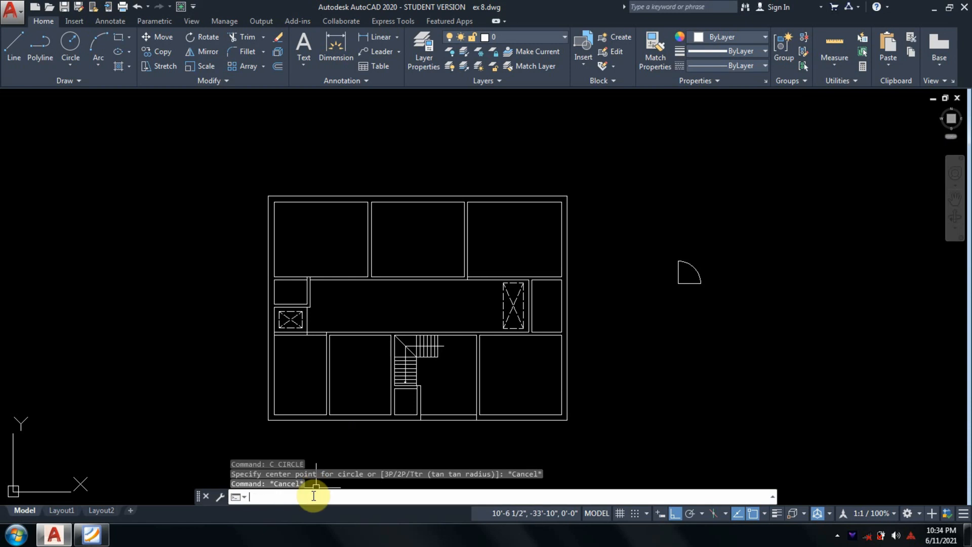
text(co)
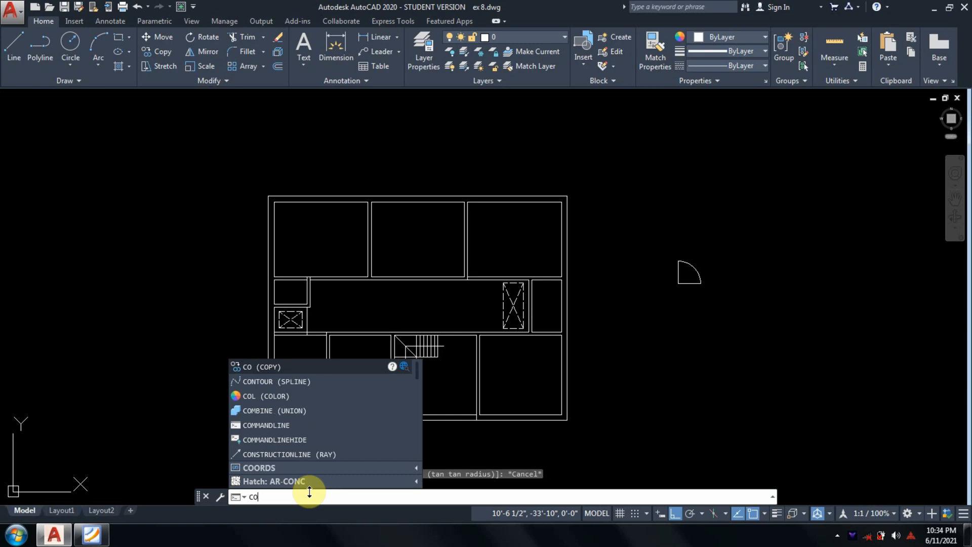
key(Escape)
text(c)
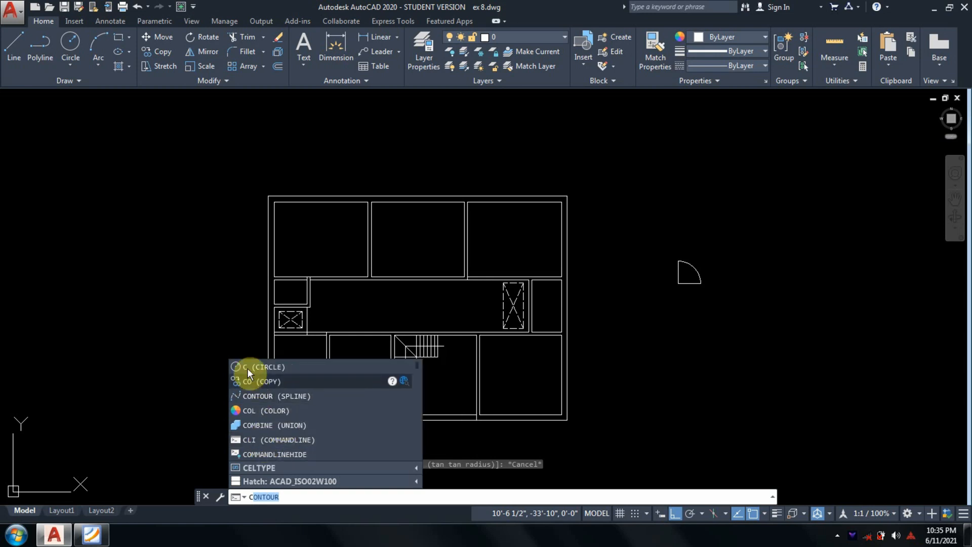
key(Escape)
key(Escape)
key(Escape)
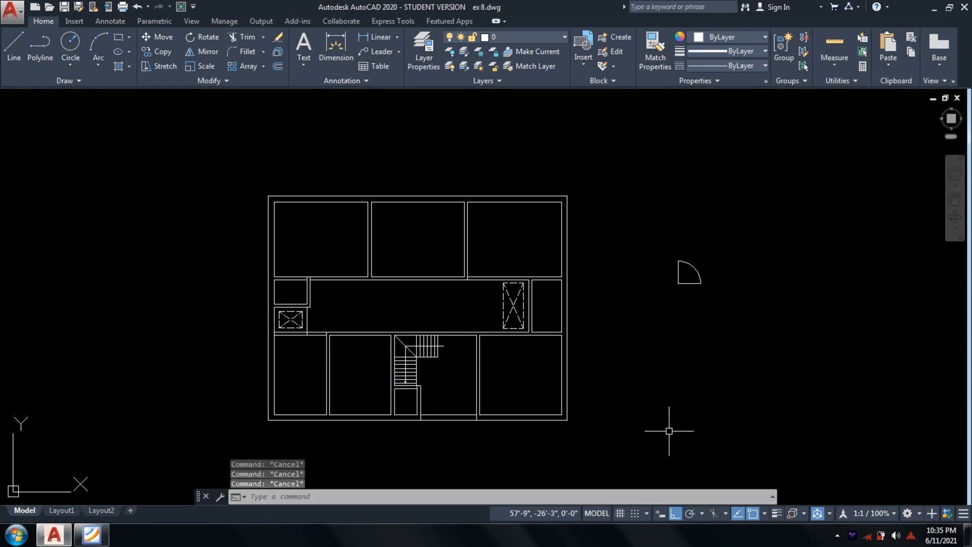
Step: Copy the complete door symbol horizontally to the empty space on its right
text(C)
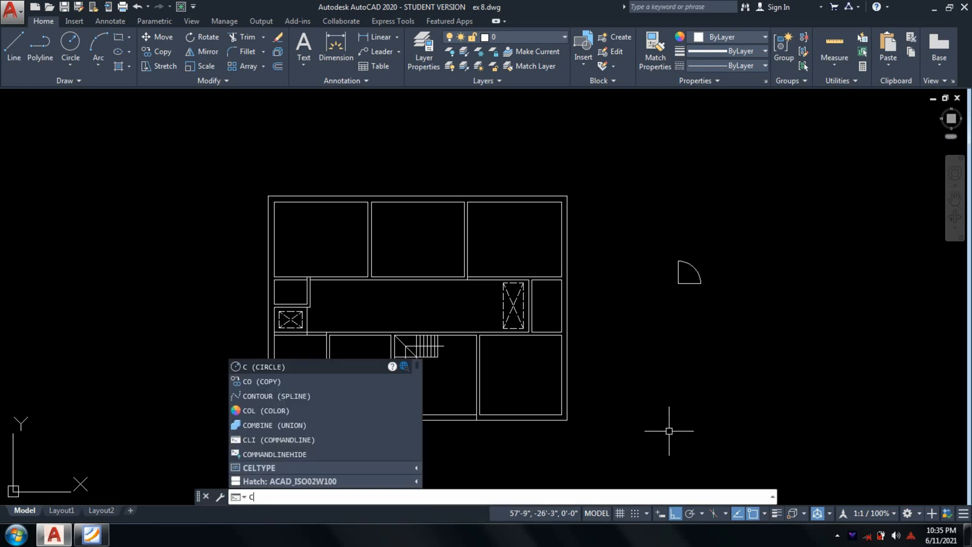
text(o)
key(Return)
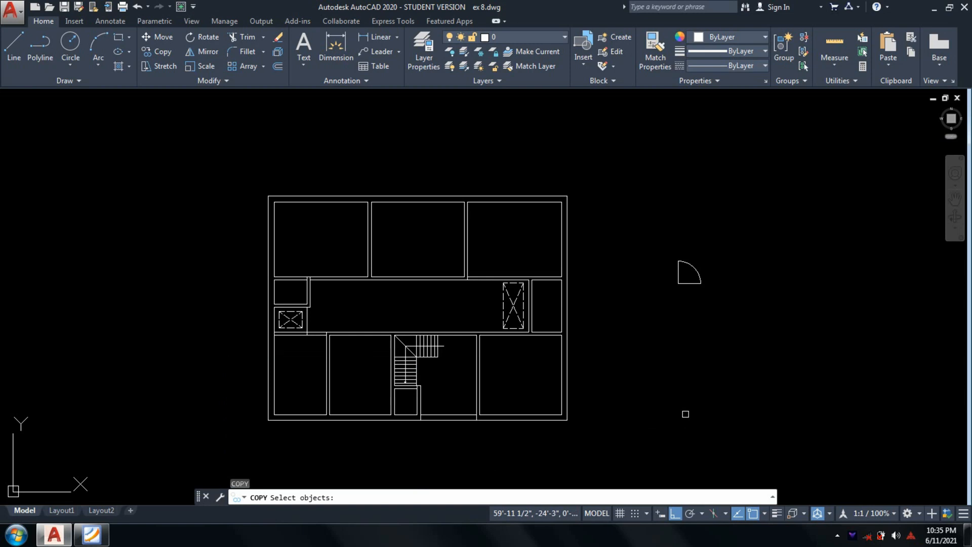
click(773, 315)
click(650, 247)
key(Return)
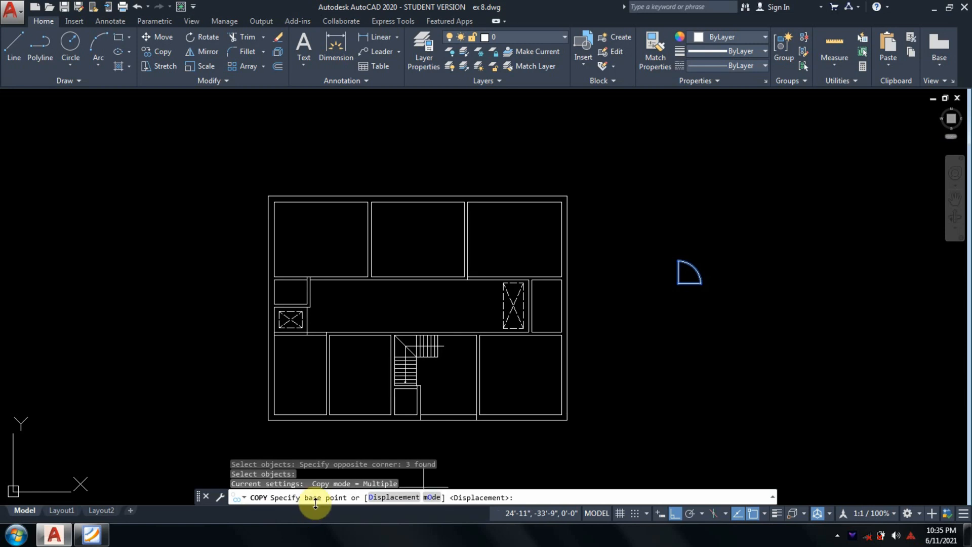
click(685, 279)
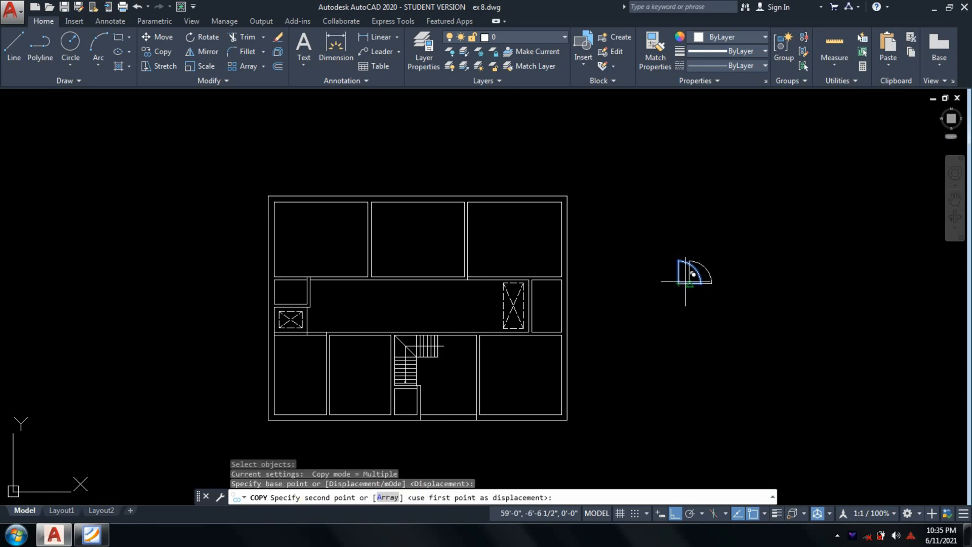
scroll(779, 283, up, 2)
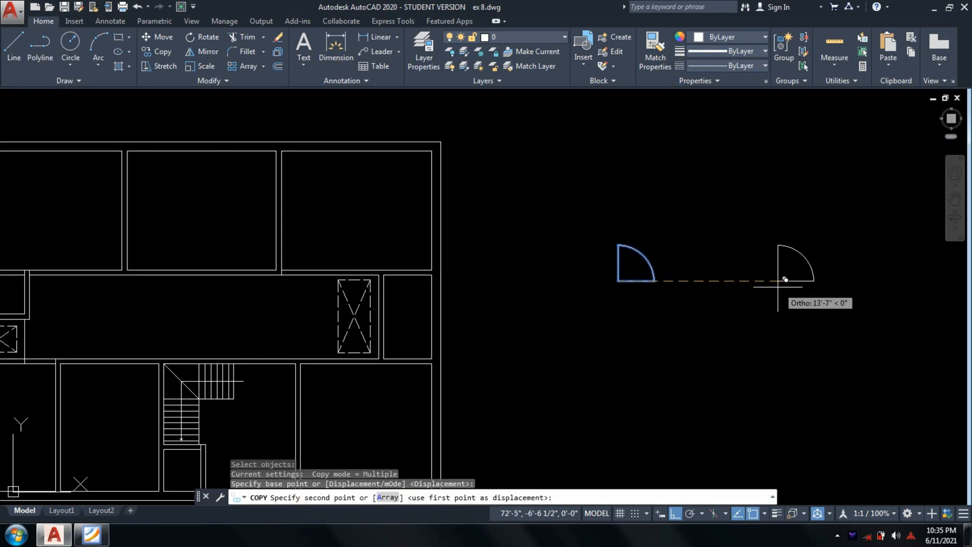
click(764, 325)
key(Return)
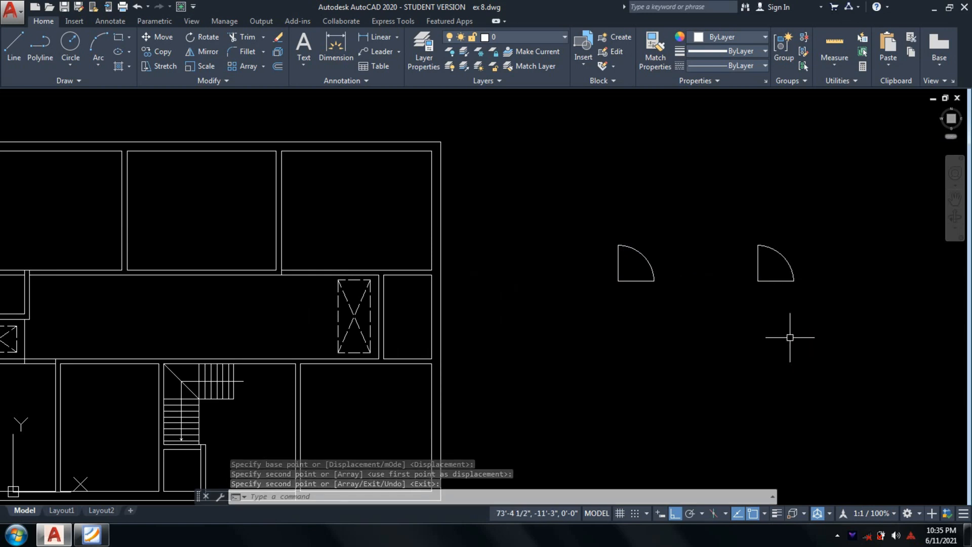
Step: Compare the bedroom door orientations in the Foxit Reader reference plan with the AutoCAD drawing
scroll(790, 338, down, 2)
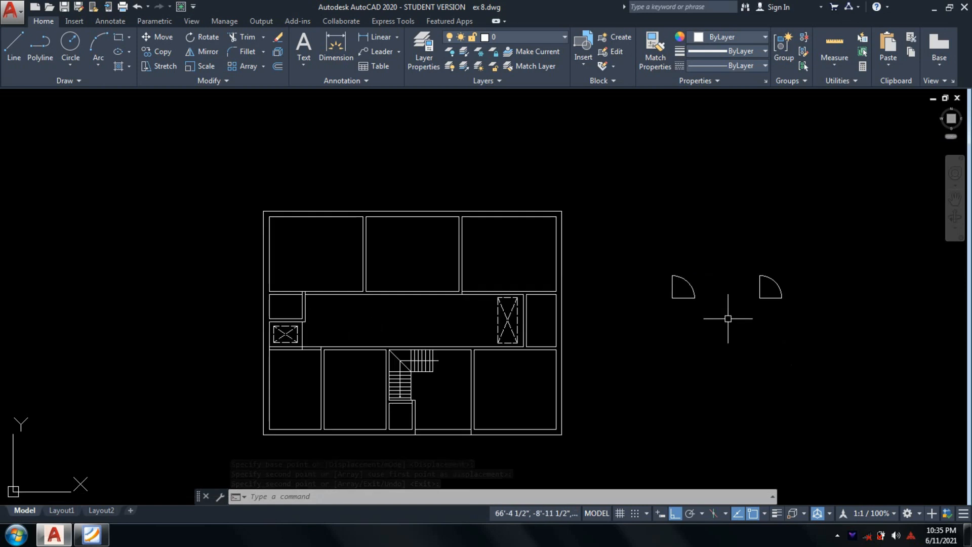
click(93, 536)
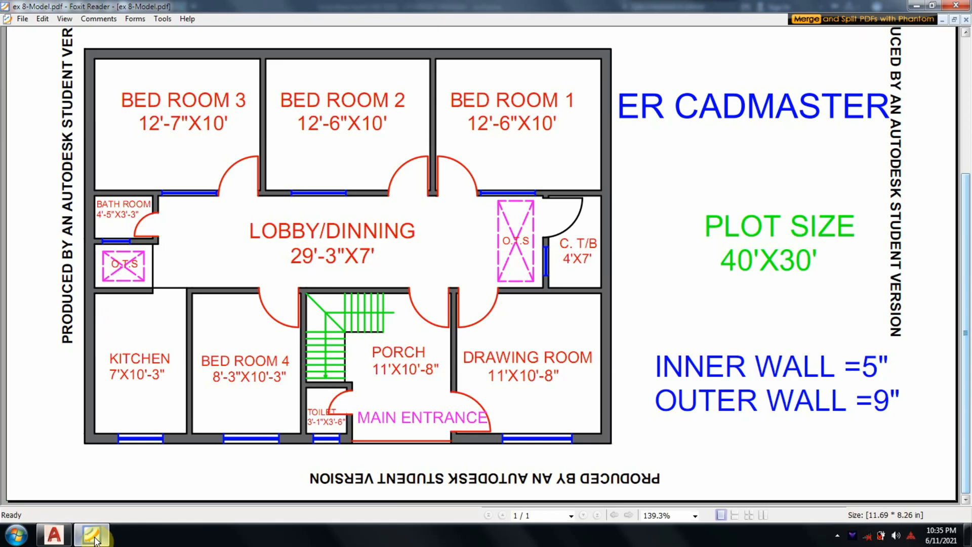
click(93, 537)
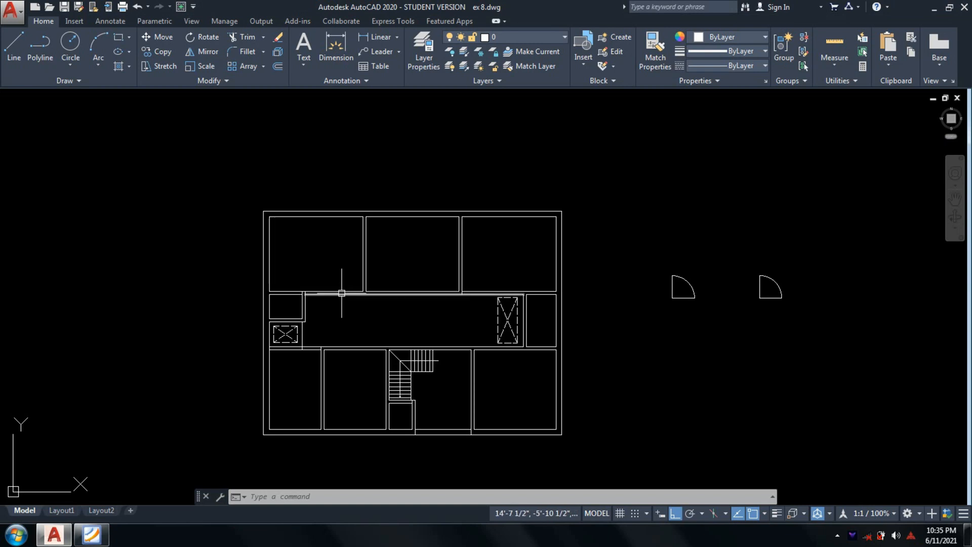
click(93, 536)
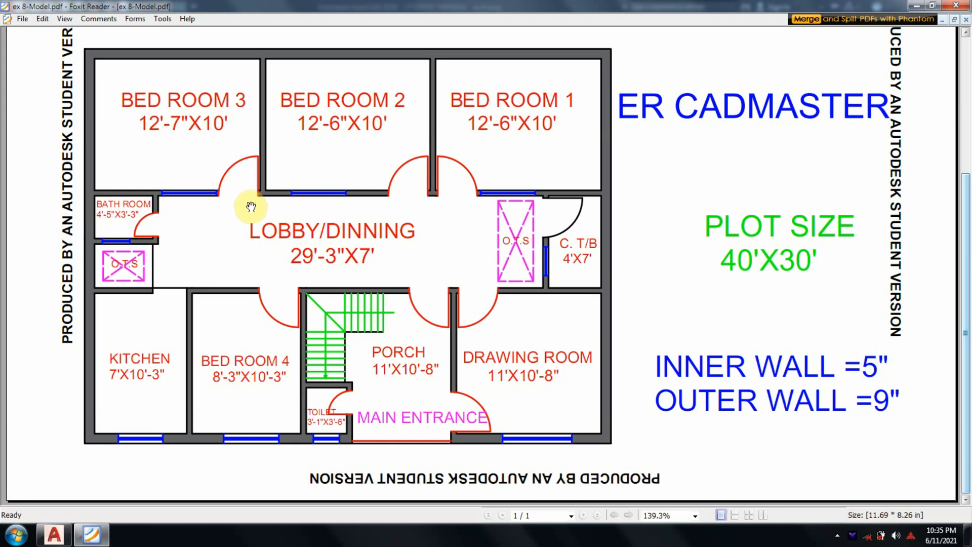
click(97, 528)
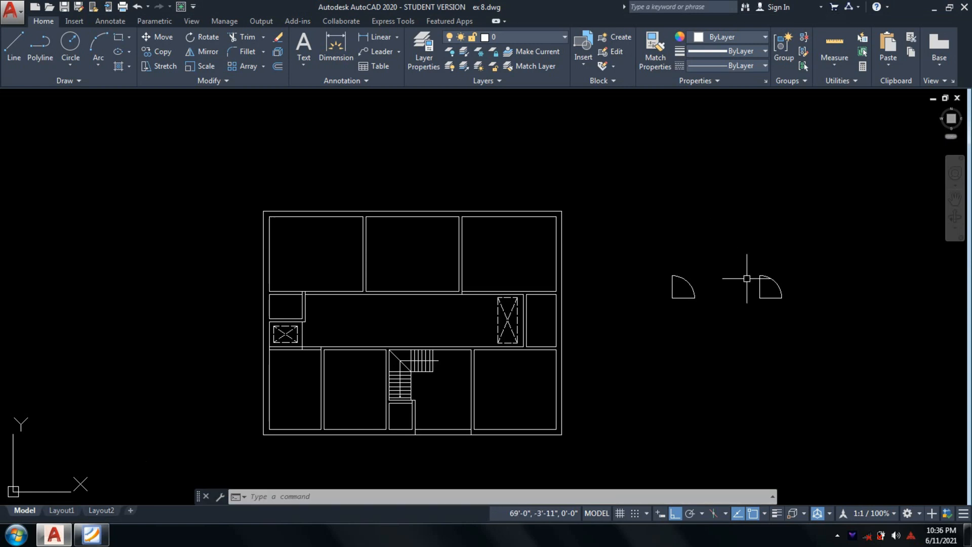
Step: Rotate the door symbol nearest the floor plan 90° counterclockwise about its lower-left corner
text(RO)
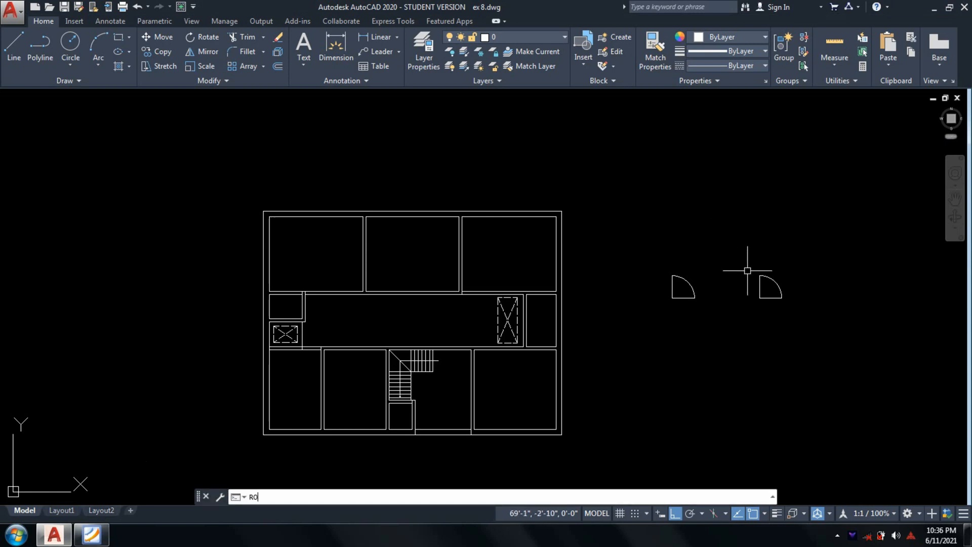
key(Return)
scroll(719, 290, up, 2)
click(699, 329)
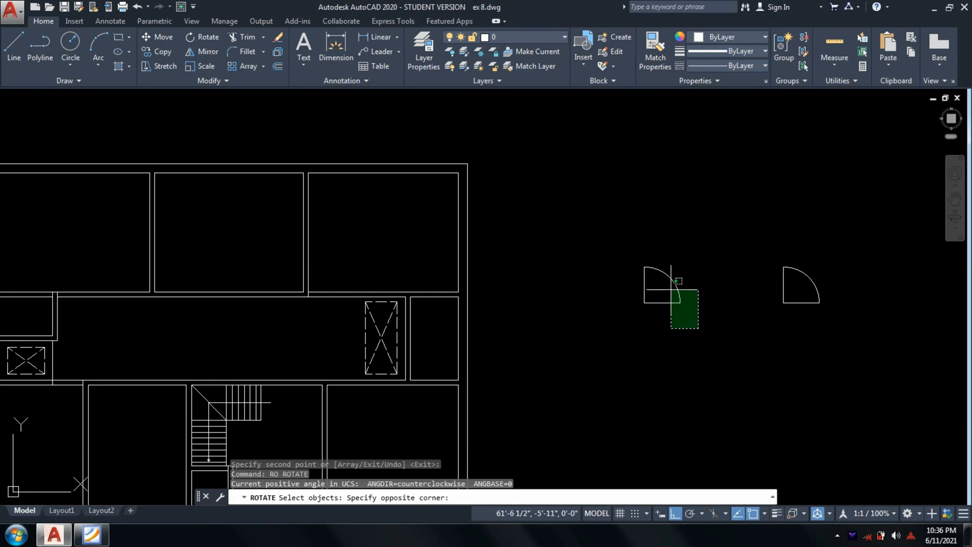
click(679, 281)
key(Return)
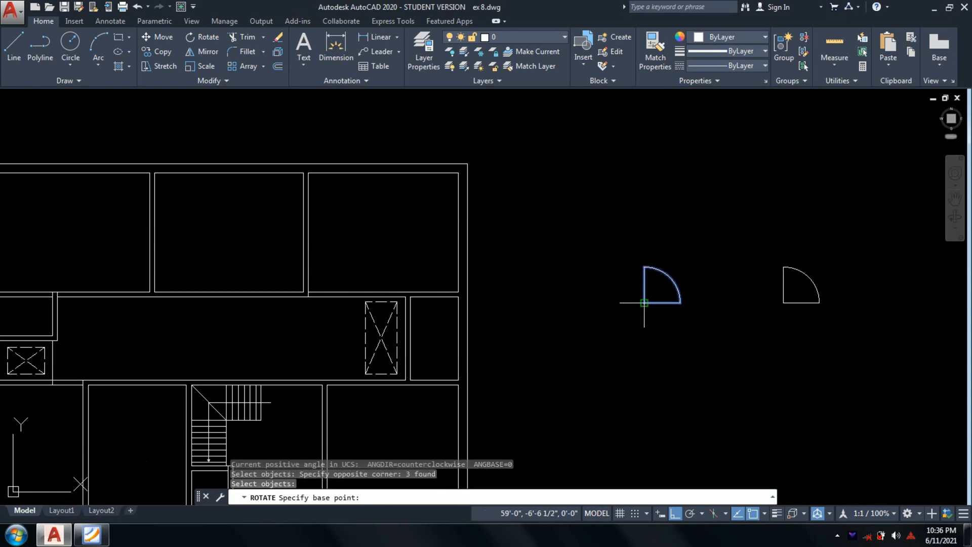
click(644, 303)
click(605, 225)
scroll(677, 326, down, 3)
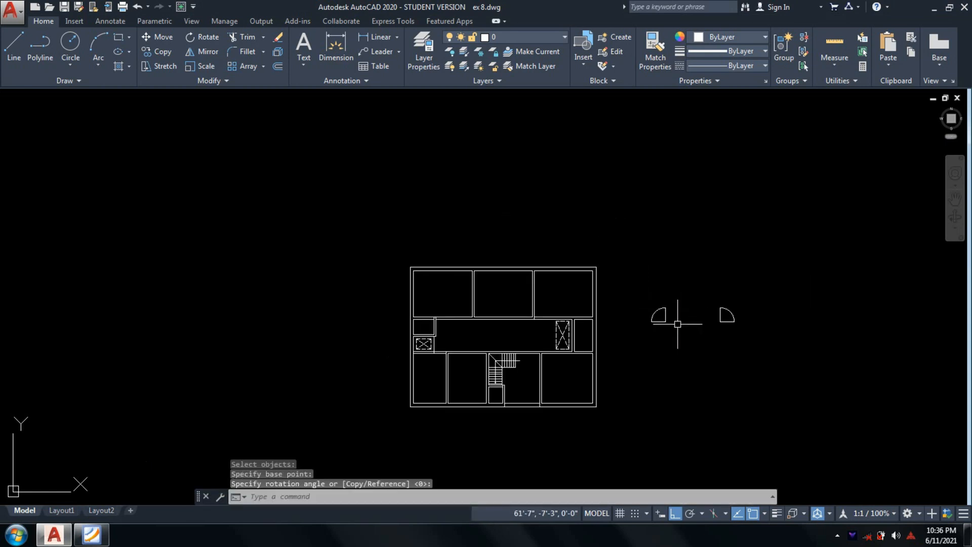
Step: Move the rotated door symbol by its lower-right corner onto the lobby wall at the lower-right corner of the top-left bedroom
middle_drag(677, 326, 697, 172)
text(m)
key(Return)
scroll(677, 211, up, 4)
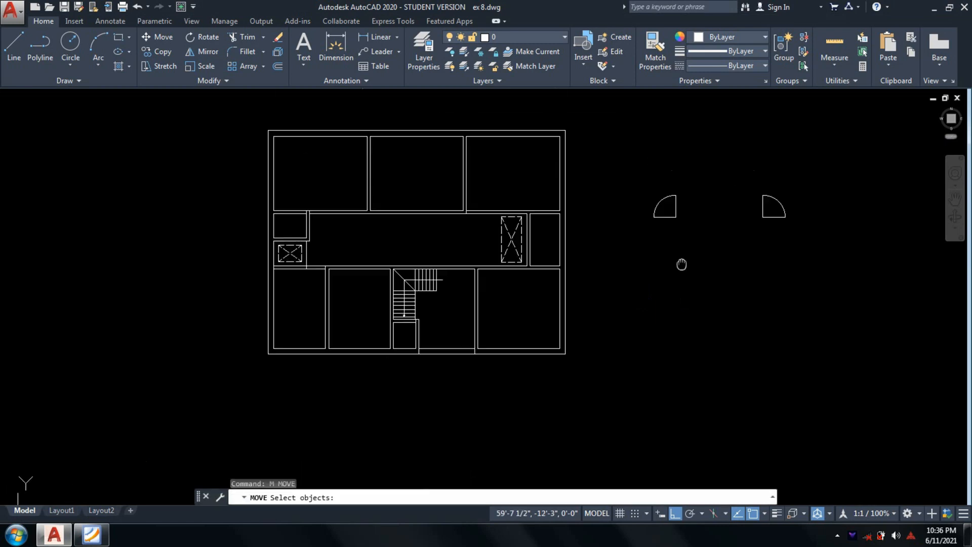
click(687, 269)
click(636, 156)
key(Return)
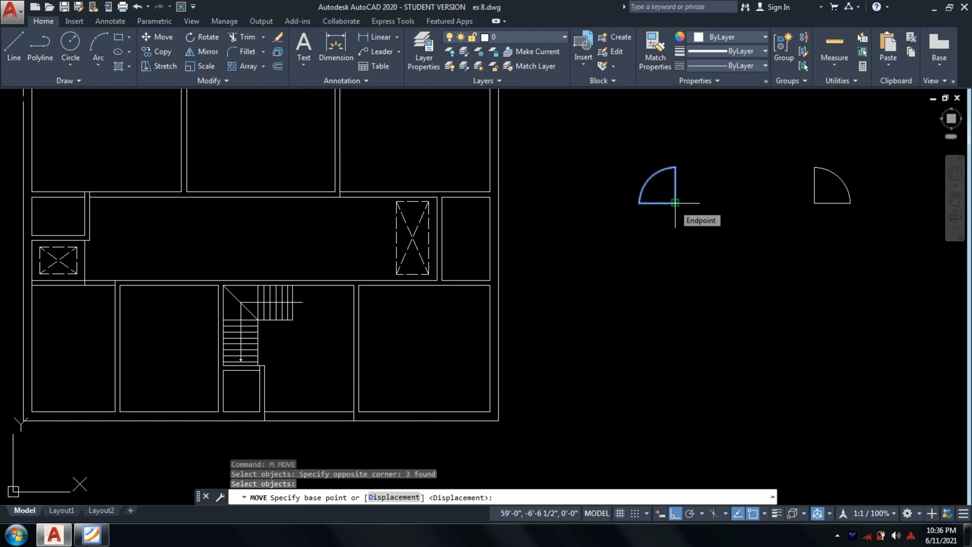
click(675, 203)
scroll(502, 232, down, 5)
middle_drag(501, 232, 676, 260)
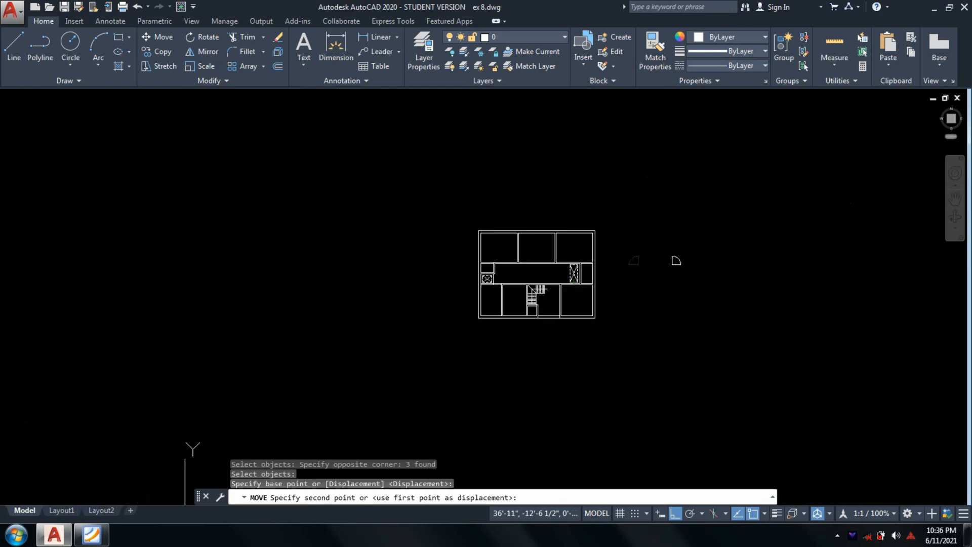
scroll(507, 264, up, 9)
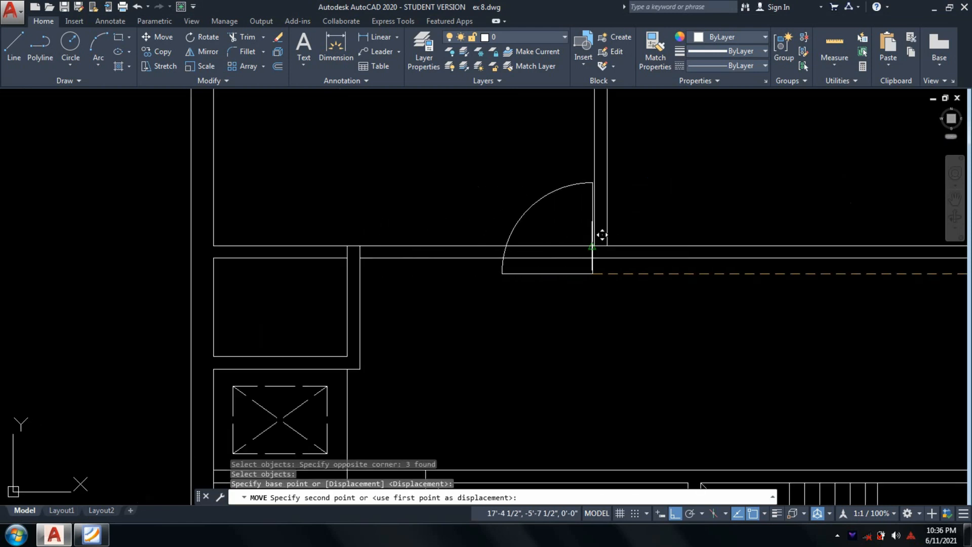
scroll(602, 235, up, 4)
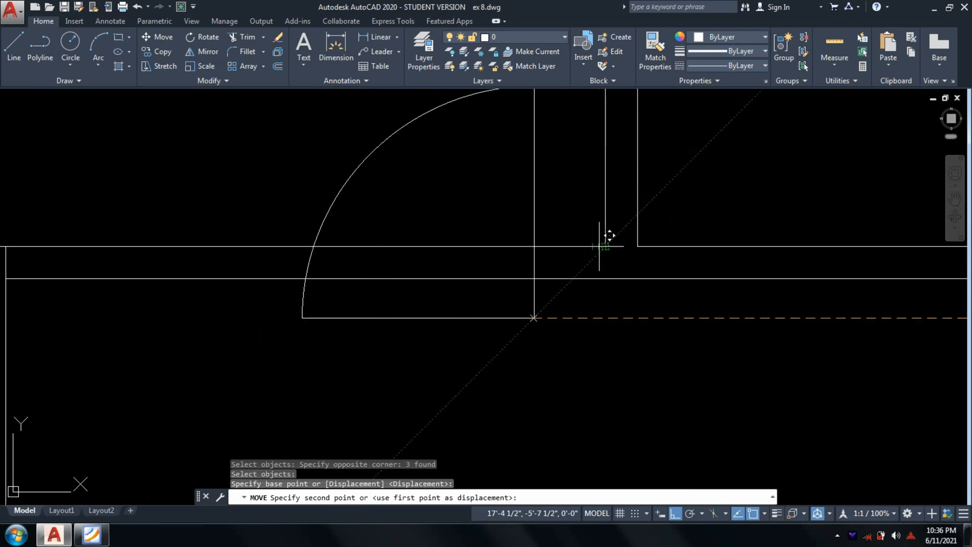
scroll(610, 235, up, 4)
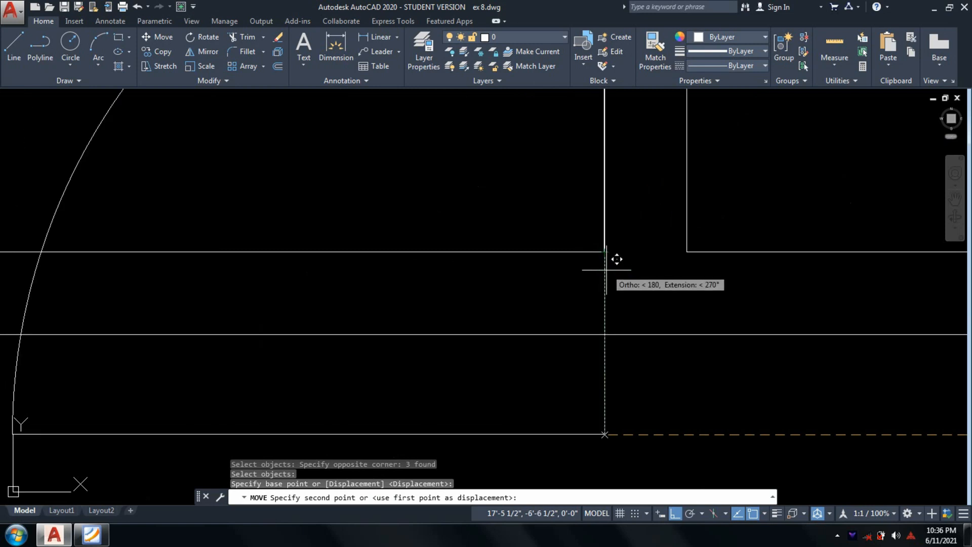
click(607, 332)
scroll(616, 274, up, 6)
key(Escape)
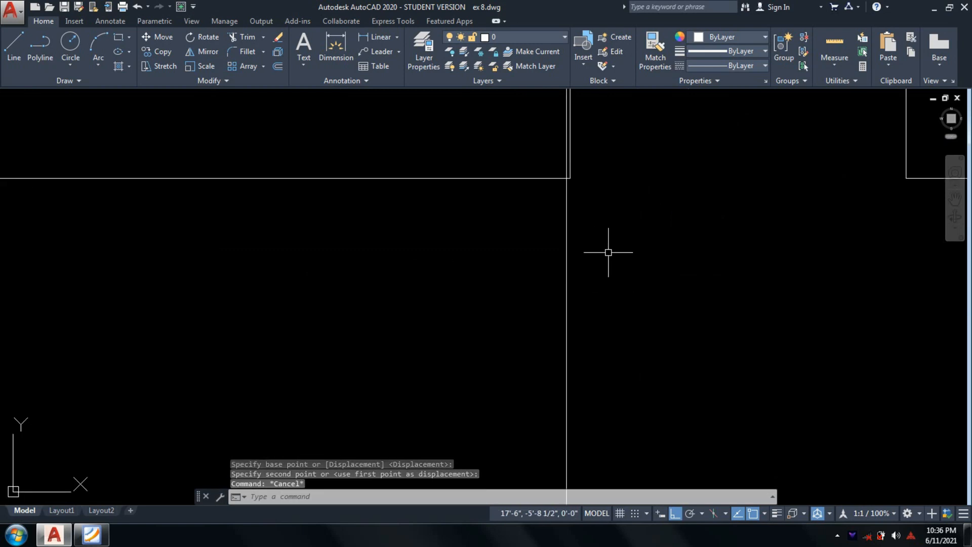
Step: Move the door's leaf and arc horizontally to align exactly with the bedroom's lower-right inner wall corner
scroll(648, 312, down, 4)
text(m)
key(Return)
click(654, 304)
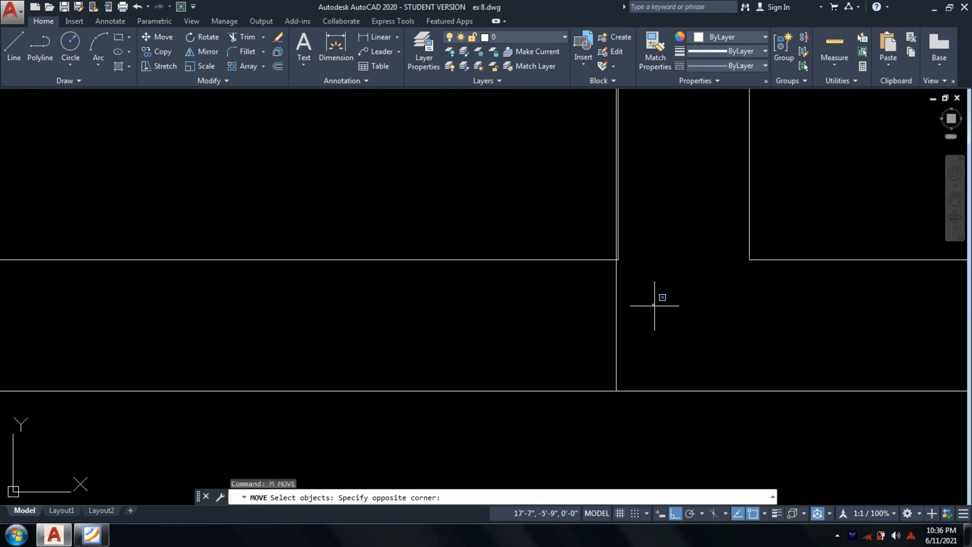
scroll(565, 321, down, 5)
click(561, 321)
click(444, 241)
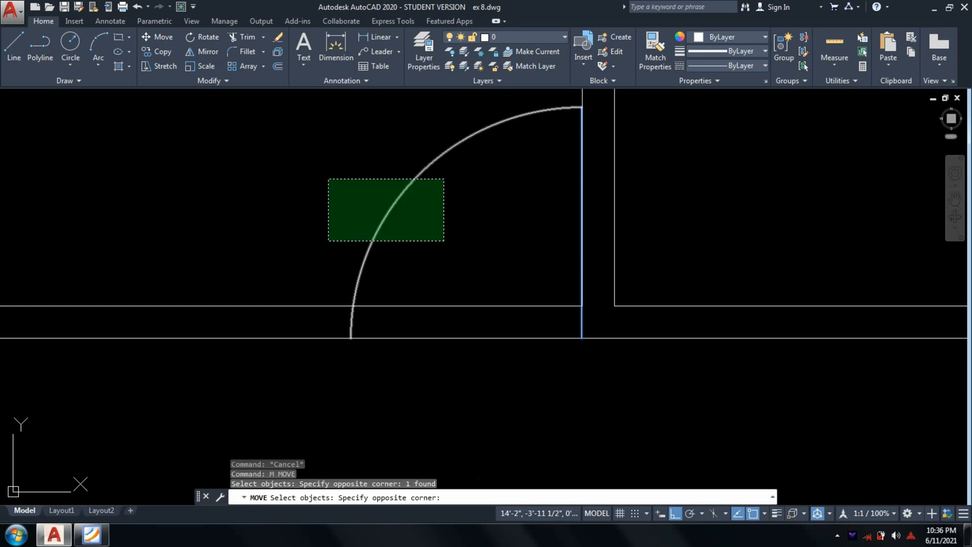
click(329, 179)
scroll(504, 360, up, 10)
scroll(510, 199, up, 2)
click(517, 180)
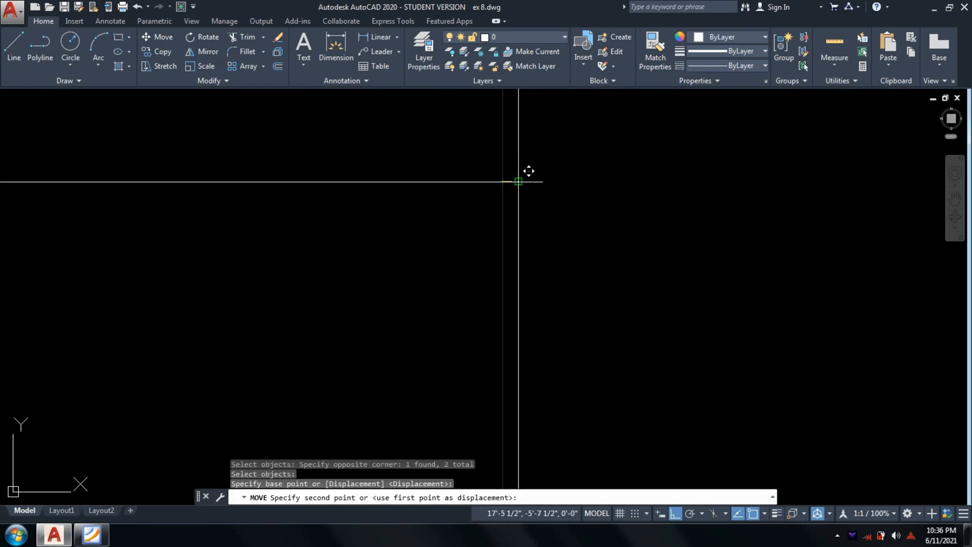
click(518, 182)
scroll(614, 382, down, 3)
Step: Try to trim the lobby wall lines across the top-left bedroom's door opening
text(tr)
key(Return)
key(Return)
scroll(591, 393, up, 3)
click(586, 390)
click(502, 301)
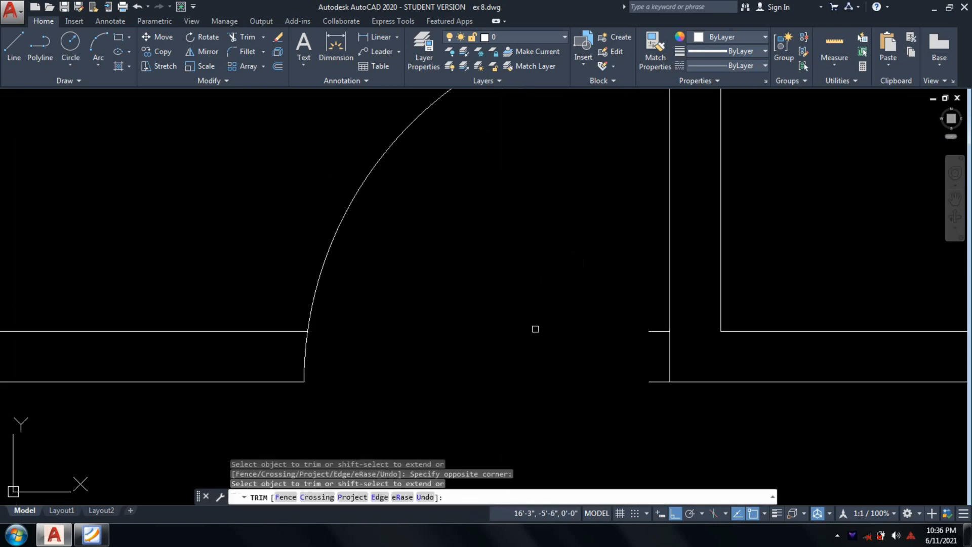
scroll(536, 330, down, 4)
click(640, 345)
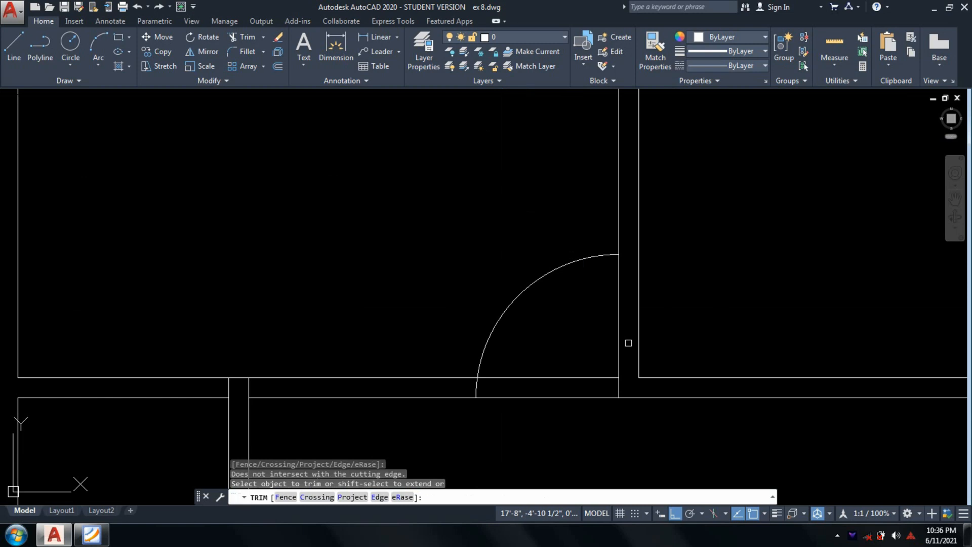
key(Escape)
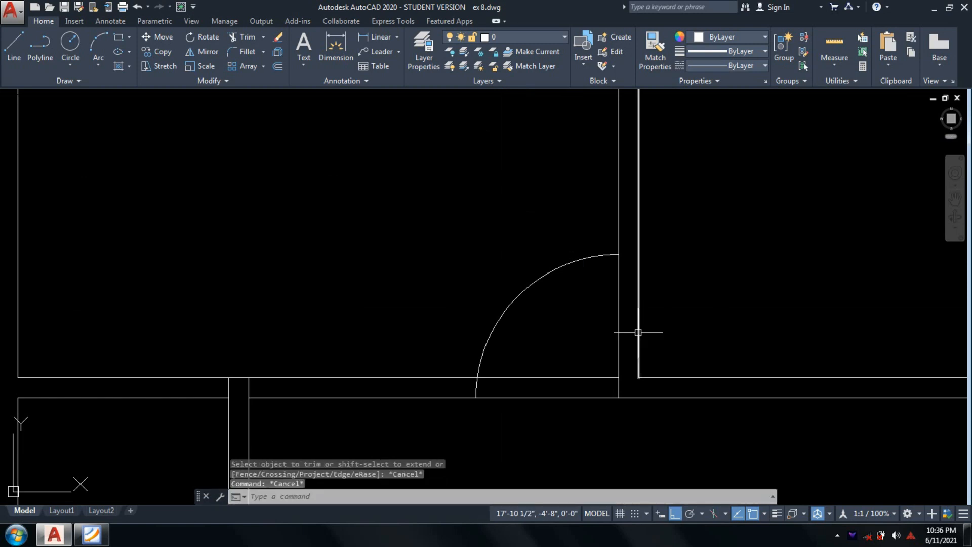
Step: Move the top-left bedroom door's arc and leaf 2 inches left, away from the partition wall
middle_drag(639, 333, 559, 299)
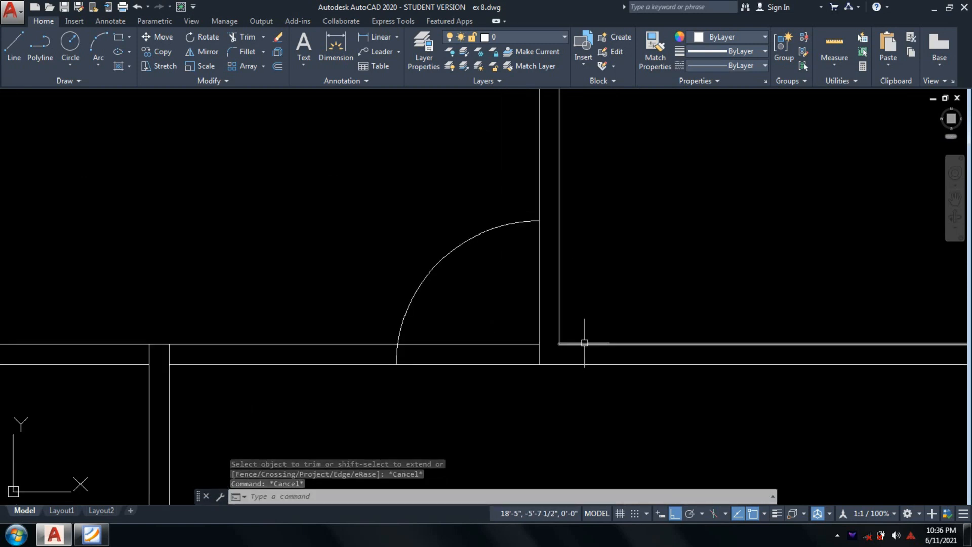
text(m)
key(Return)
click(496, 289)
click(431, 264)
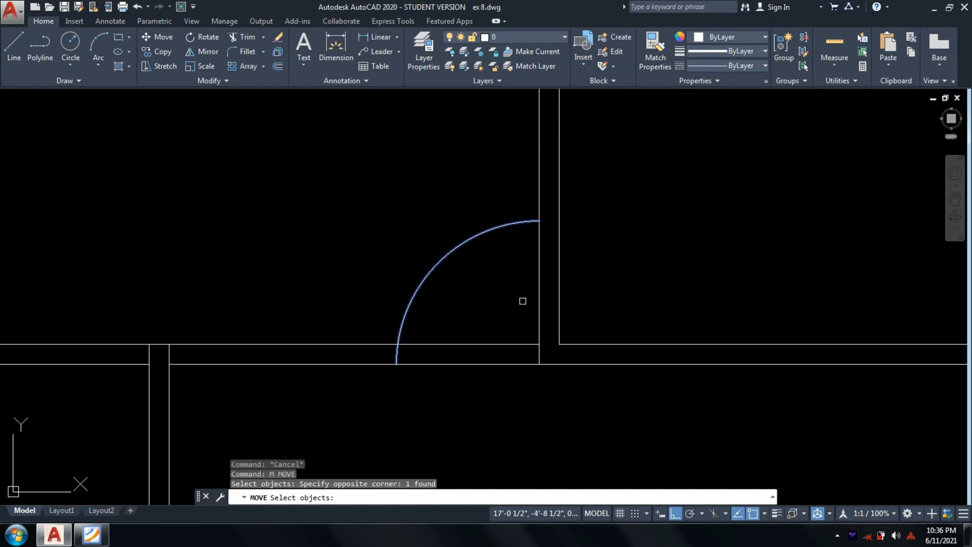
click(540, 337)
key(Return)
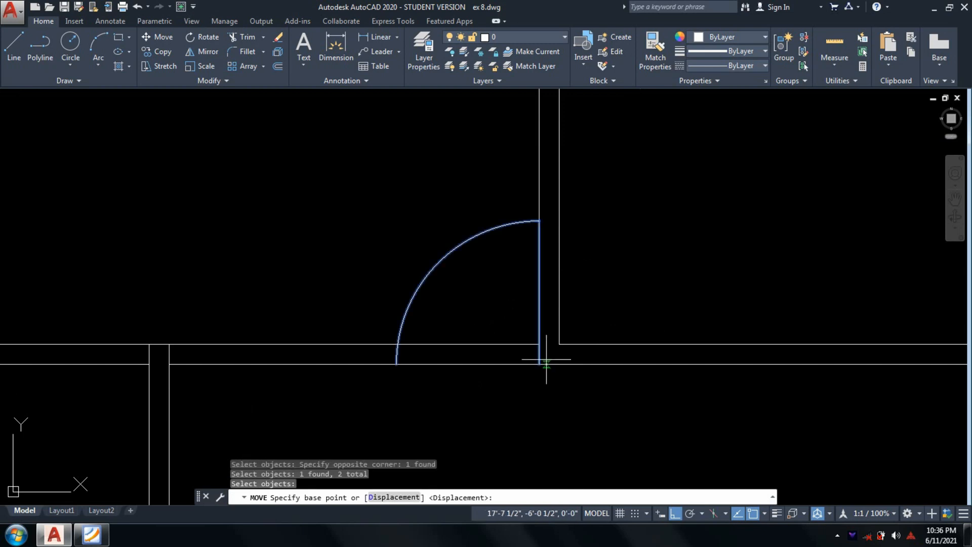
click(547, 361)
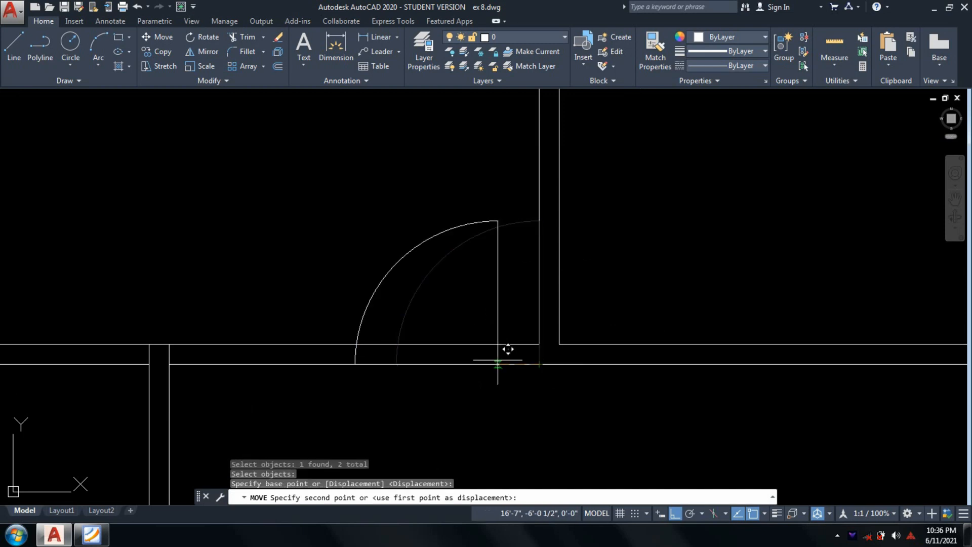
text(2)
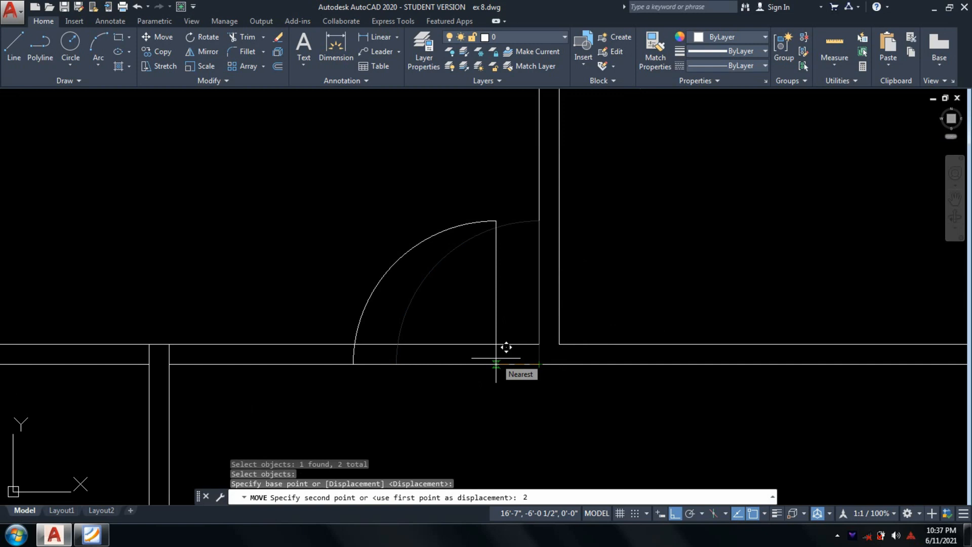
key(Return)
Step: Trim both lobby wall lines between the door's arc and leaf to open the top-left bedroom doorway
text(TR)
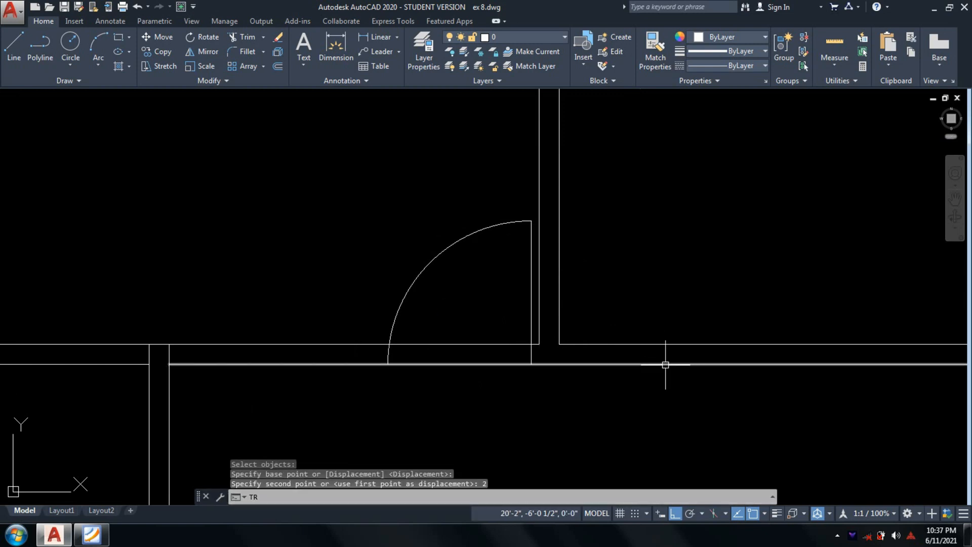
key(Return)
key(Return)
click(502, 387)
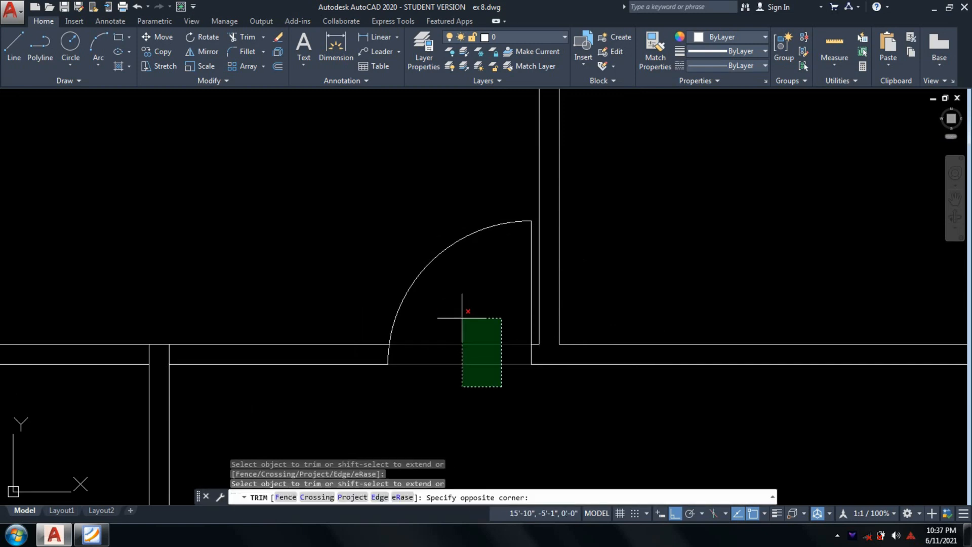
click(461, 318)
scroll(578, 384, down, 5)
scroll(526, 331, up, 2)
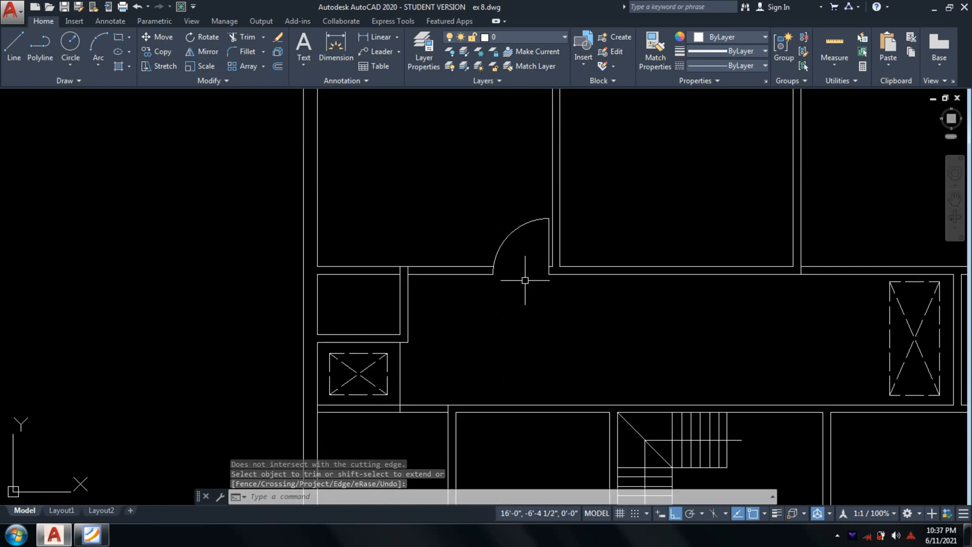
scroll(562, 322, down, 4)
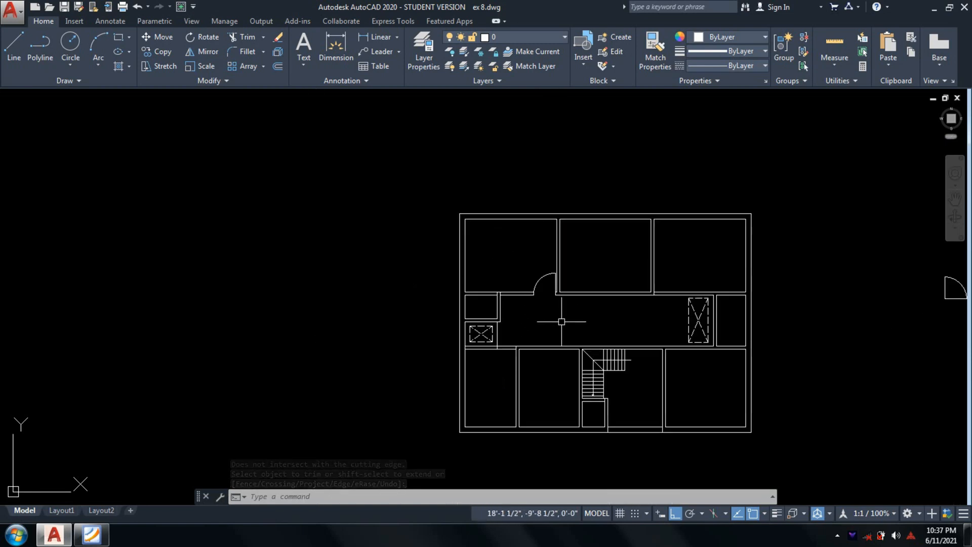
scroll(562, 321, up, 2)
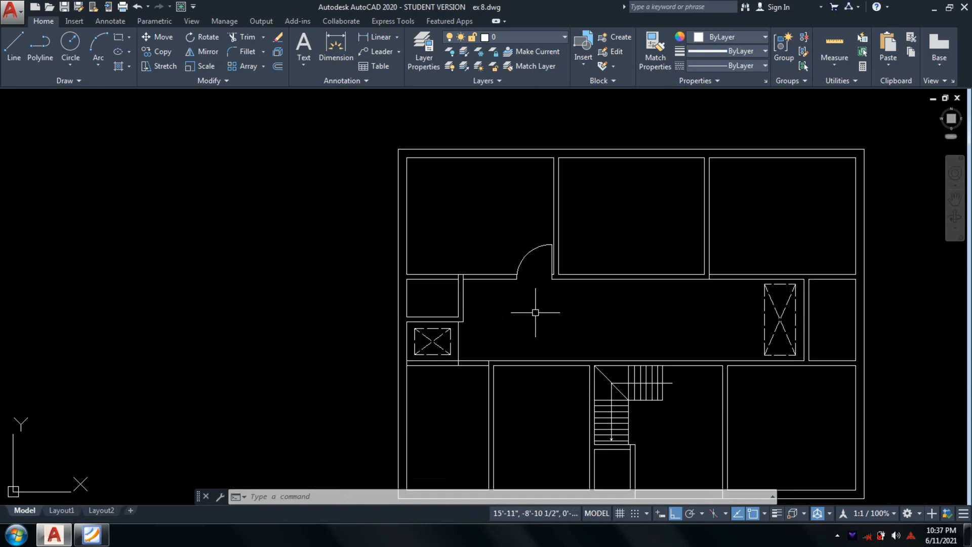
Step: Check the door positions in the Foxit Reader plan and copy the finished AutoCAD door to the top middle bedroom's lower-right inner corner
click(92, 536)
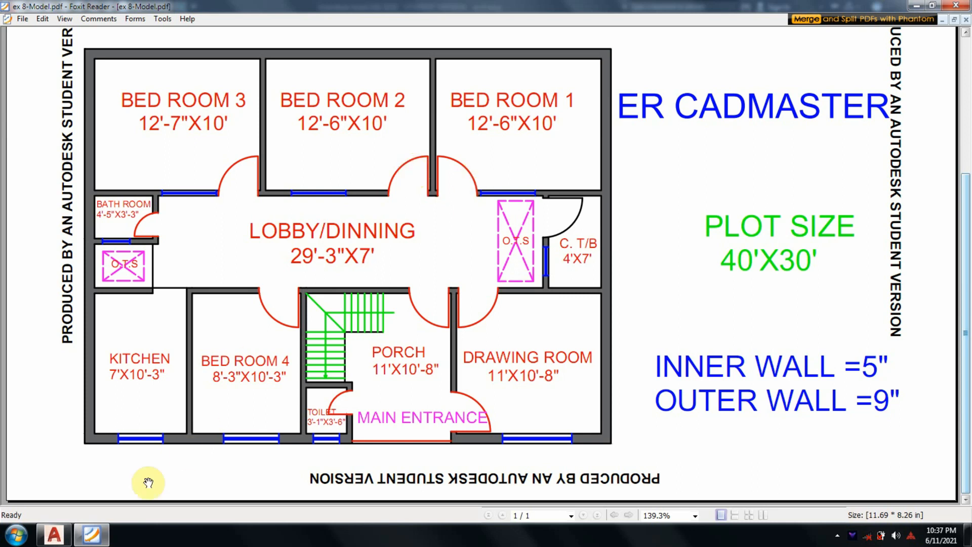
click(55, 534)
middle_drag(846, 304, 658, 293)
text(co)
key(Return)
scroll(360, 248, up, 2)
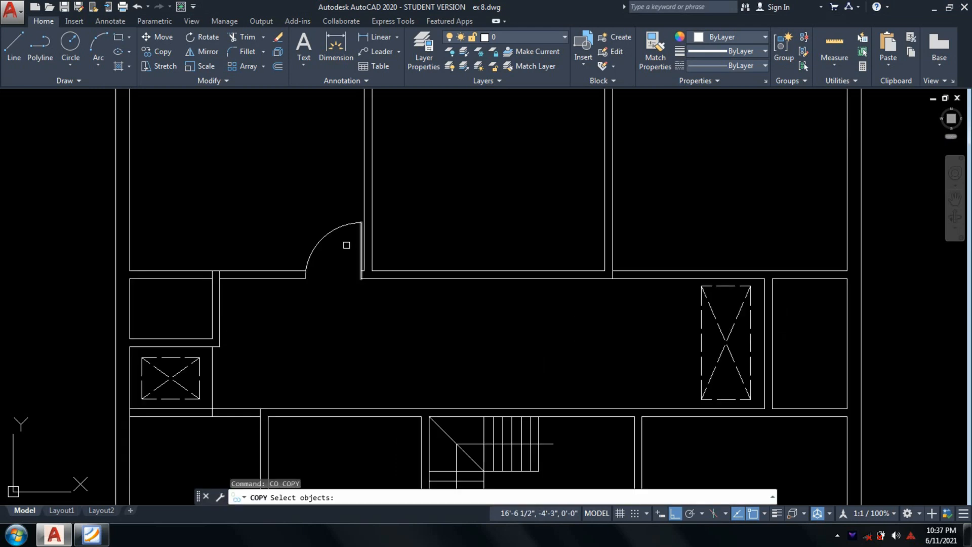
click(361, 244)
click(348, 237)
click(331, 229)
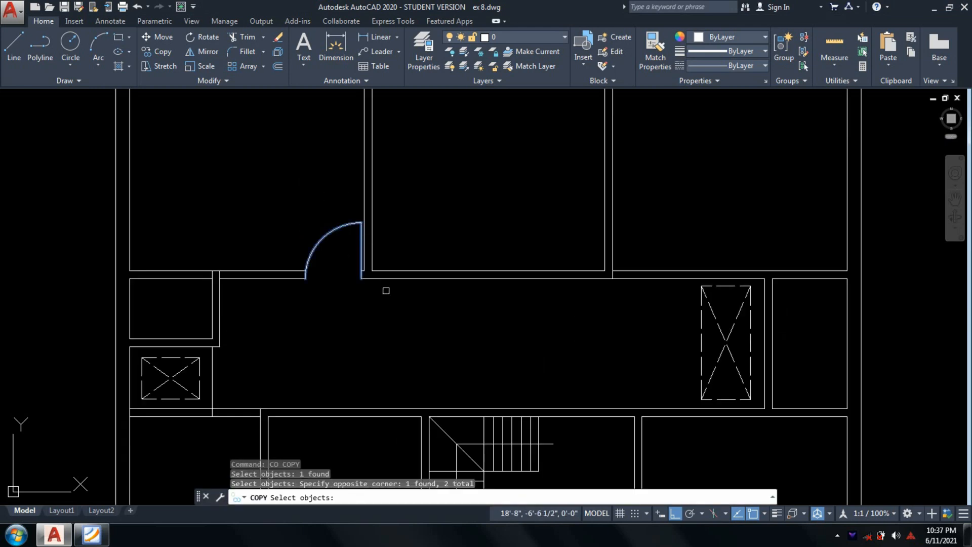
key(Return)
scroll(363, 278, up, 5)
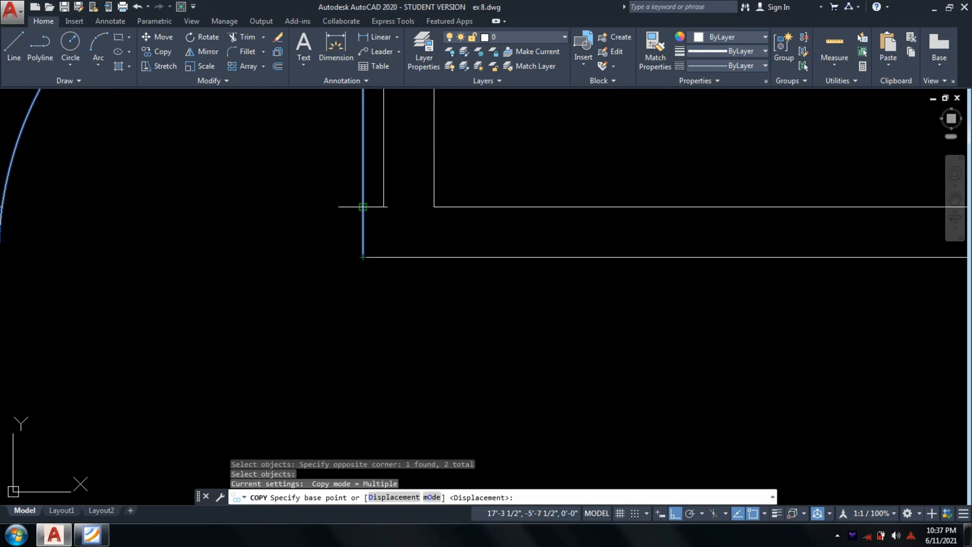
click(362, 207)
scroll(832, 225, down, 3)
scroll(835, 233, up, 4)
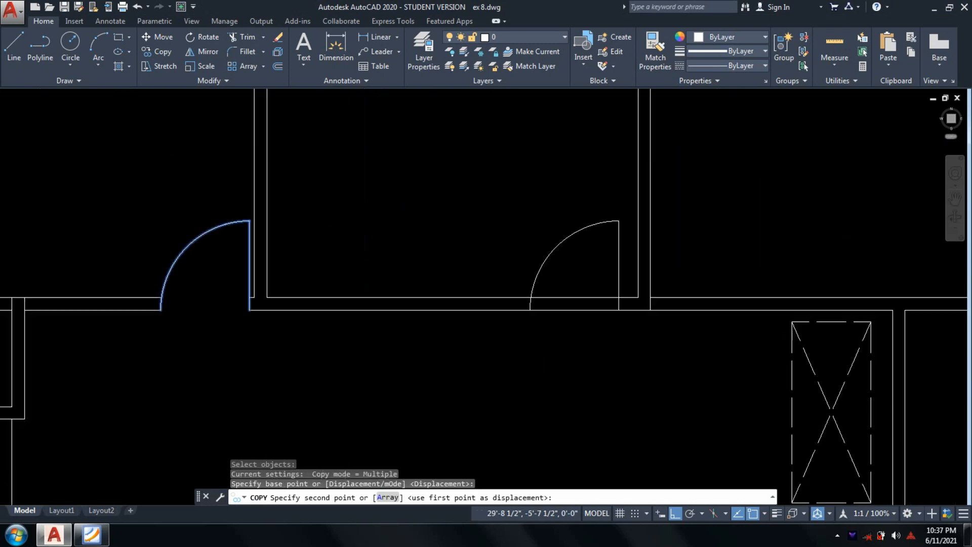
click(668, 298)
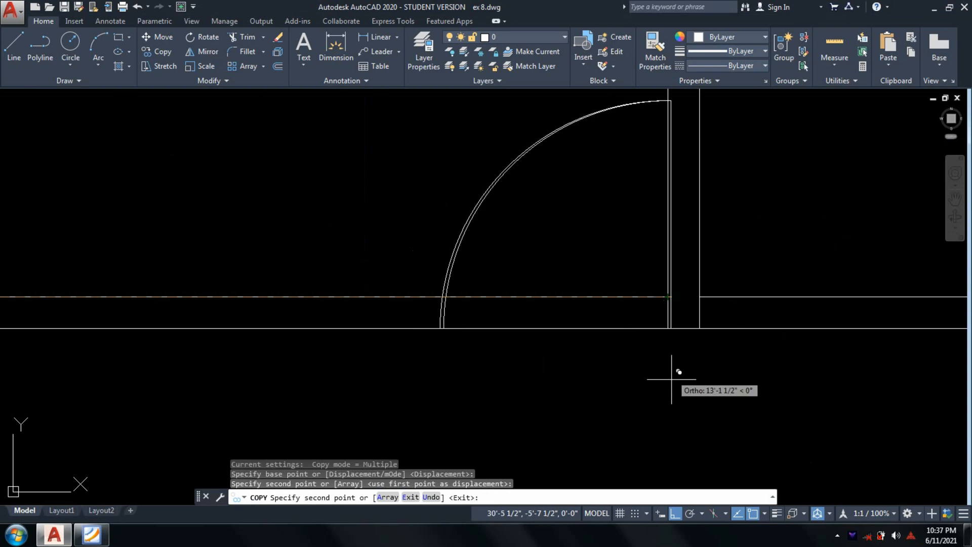
key(Return)
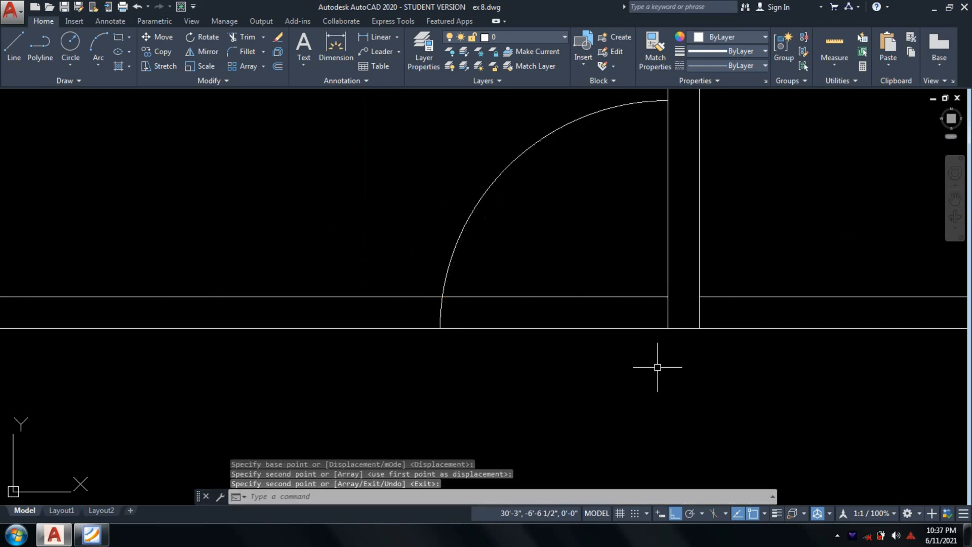
Step: Move the top middle bedroom door's arc and leaf 2 inches left, away from the partition wall
text(M)
key(Return)
click(575, 266)
click(453, 196)
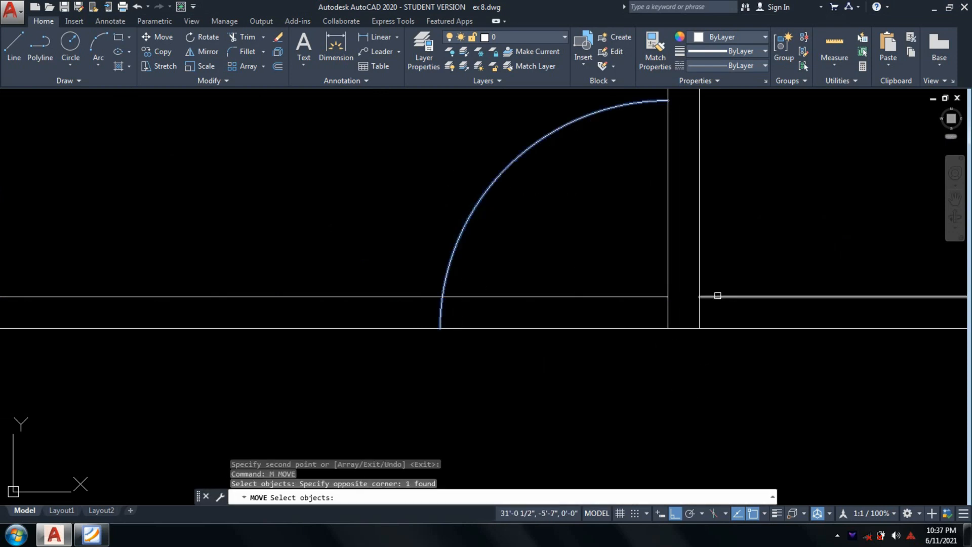
click(669, 253)
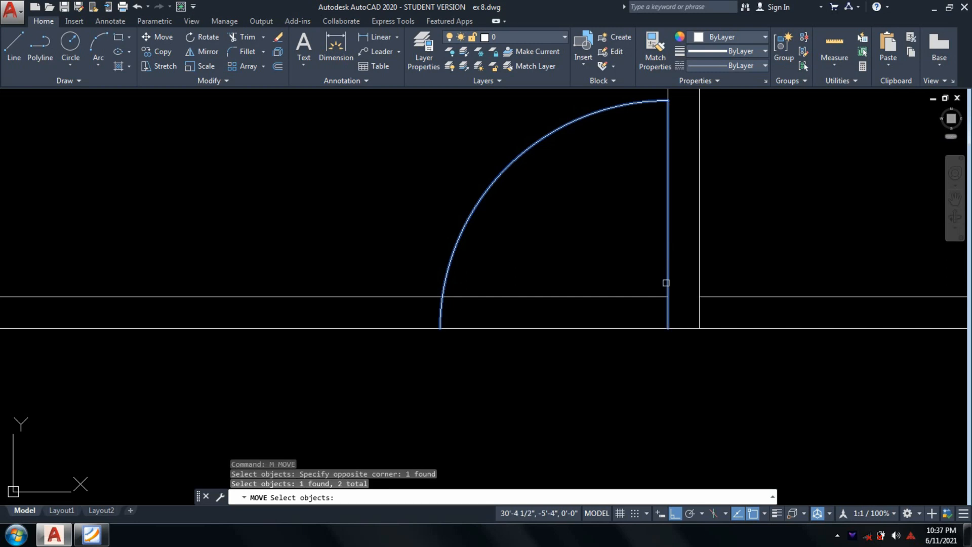
key(Return)
click(668, 297)
text(2)
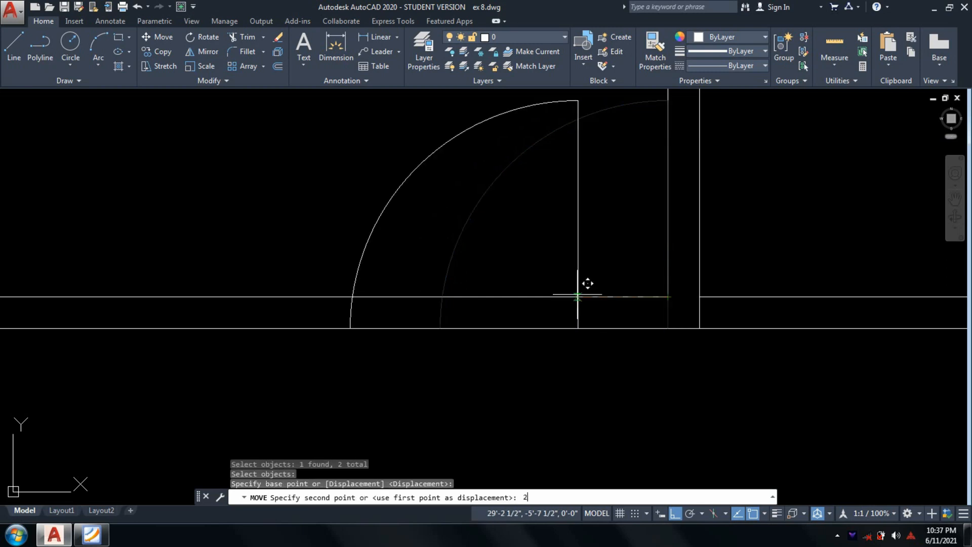
key(Return)
Step: Trim both lobby wall lines between the door's arc and leaf to open the top middle bedroom doorway
text(TR)
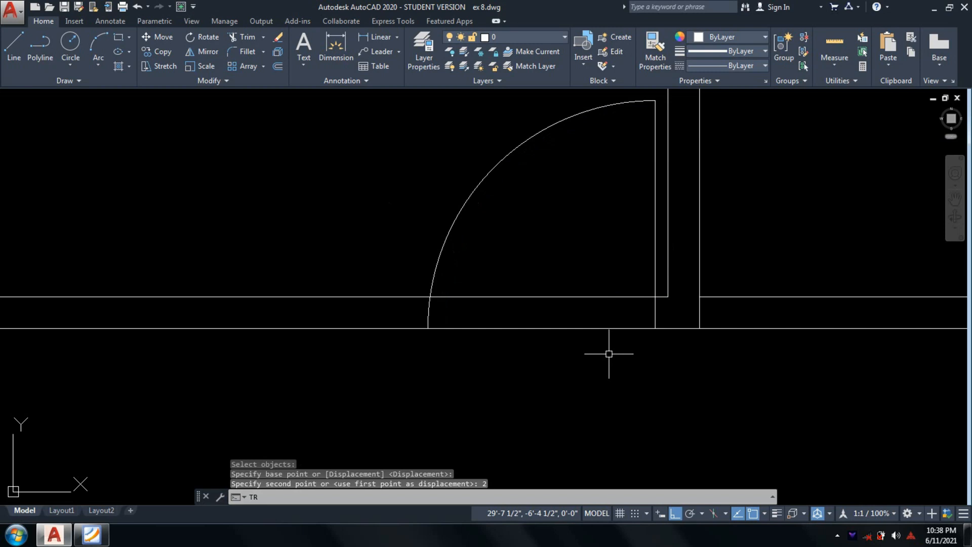
key(Return)
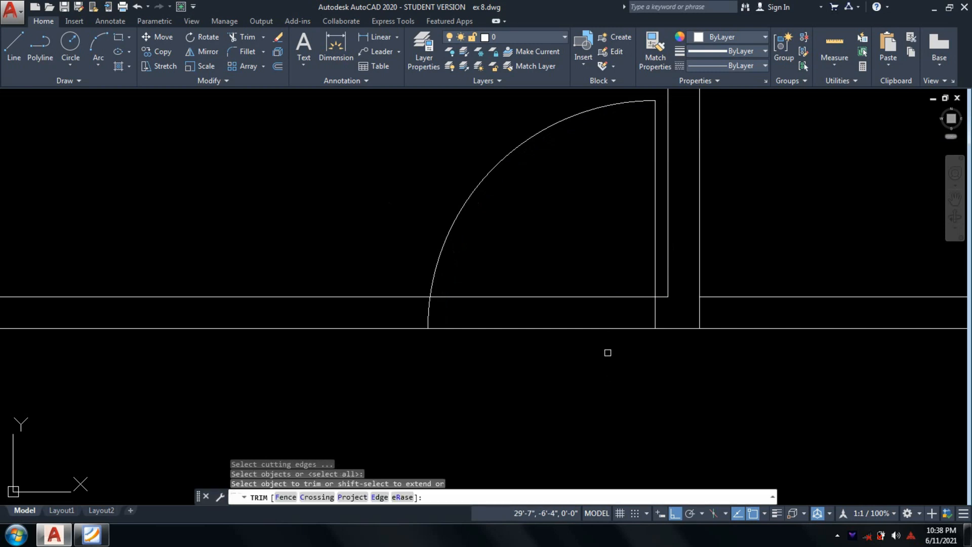
click(608, 353)
click(567, 274)
key(Return)
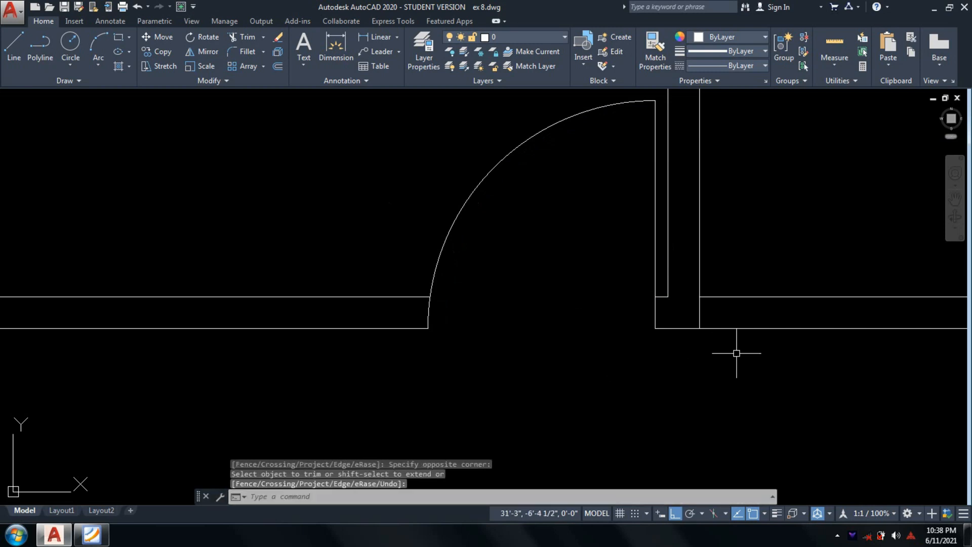
scroll(737, 353, down, 4)
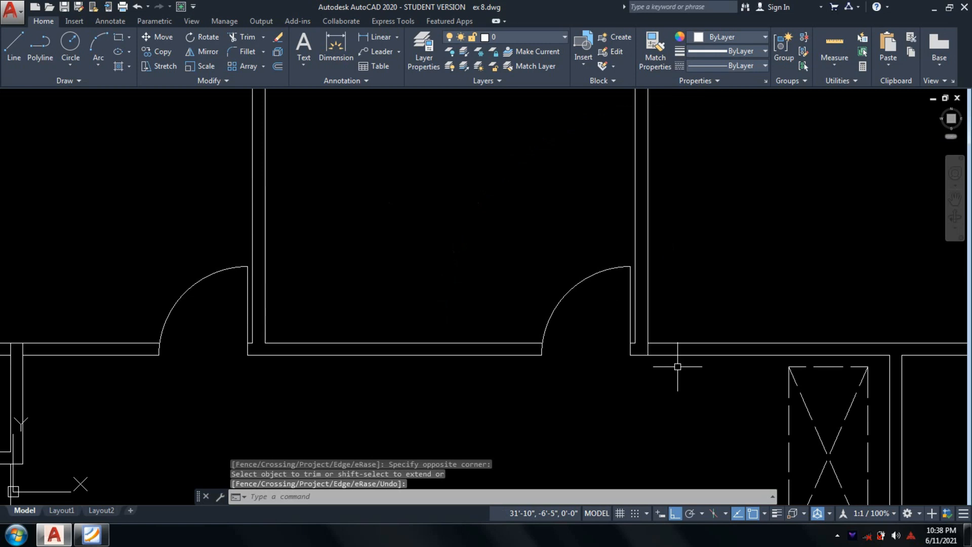
scroll(678, 366, up, 4)
text(mi)
key(Return)
click(586, 319)
click(488, 231)
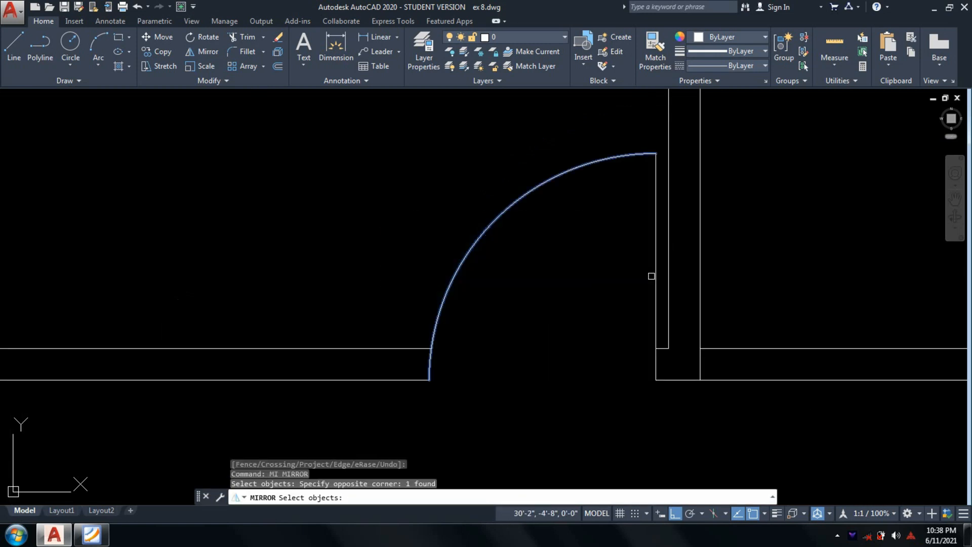
click(655, 278)
key(Return)
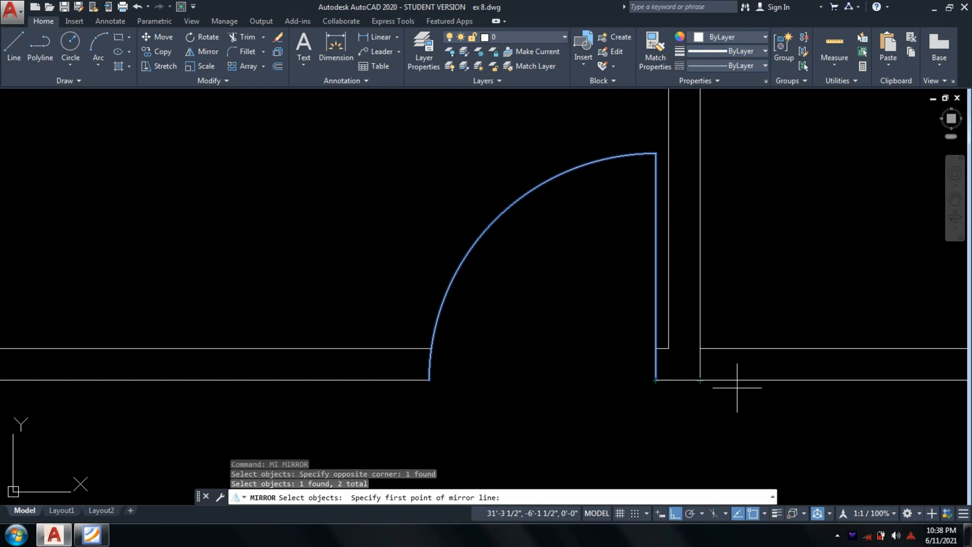
key(Escape)
scroll(706, 390, down, 2)
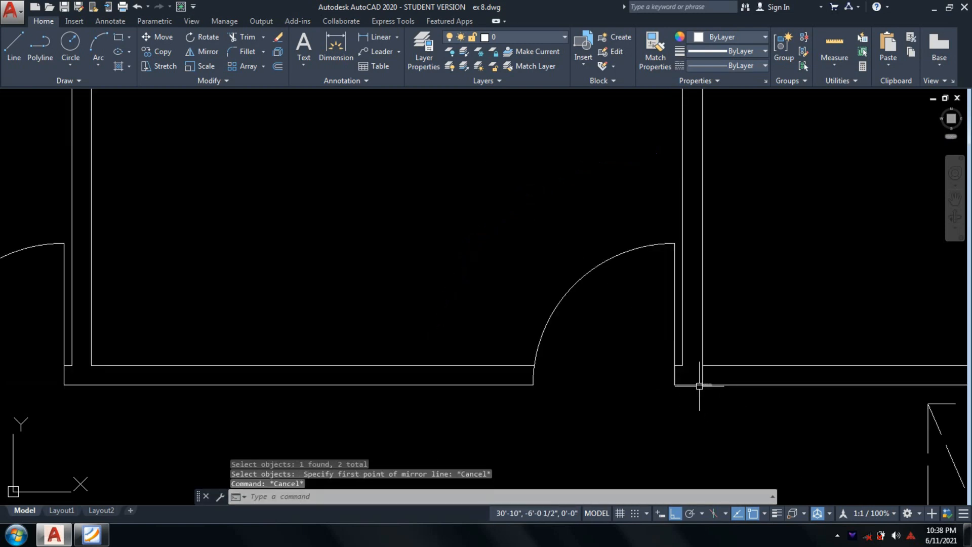
Step: Draw a horizontal line from the partition's lower-left inner corner to its right face, bridging the gap in the lobby wall's upper line
scroll(700, 386, up, 2)
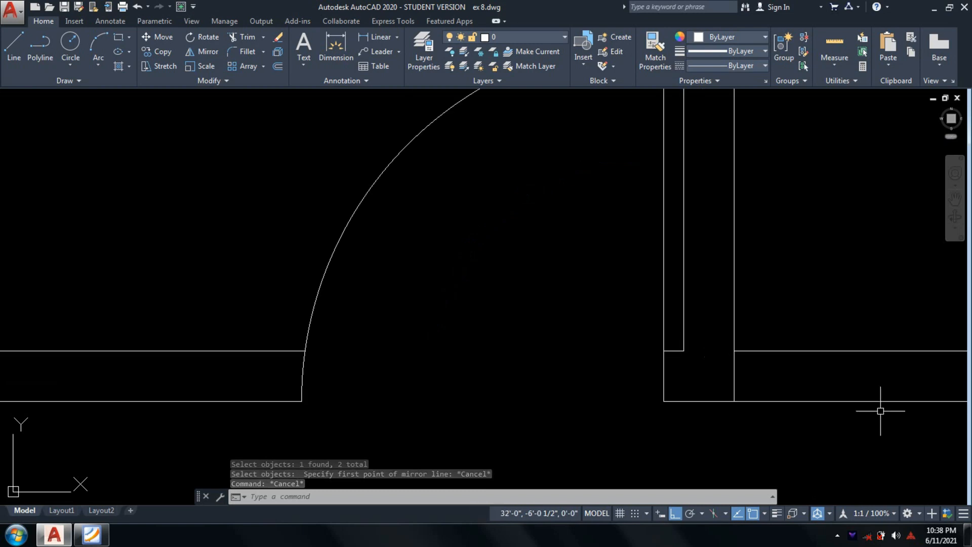
text(l)
key(Return)
scroll(708, 349, up, 2)
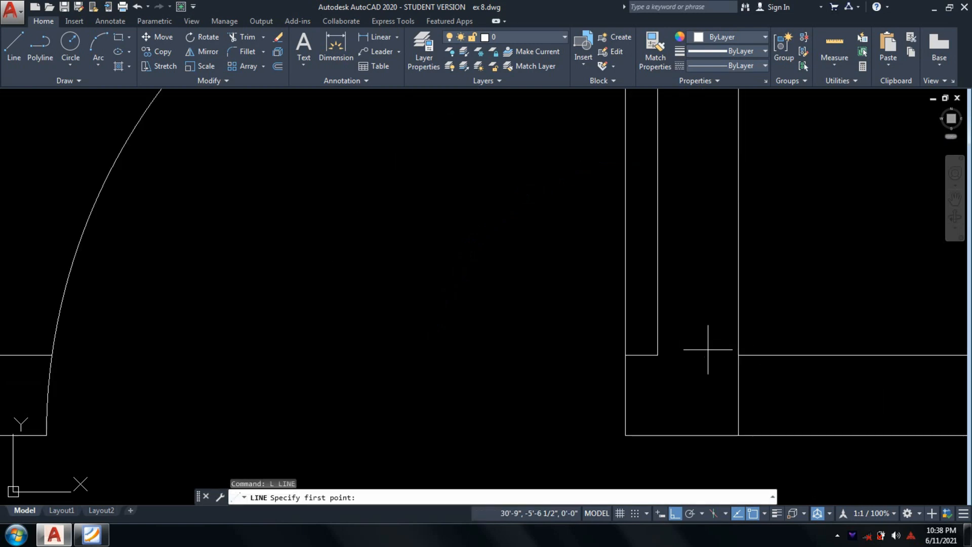
click(658, 355)
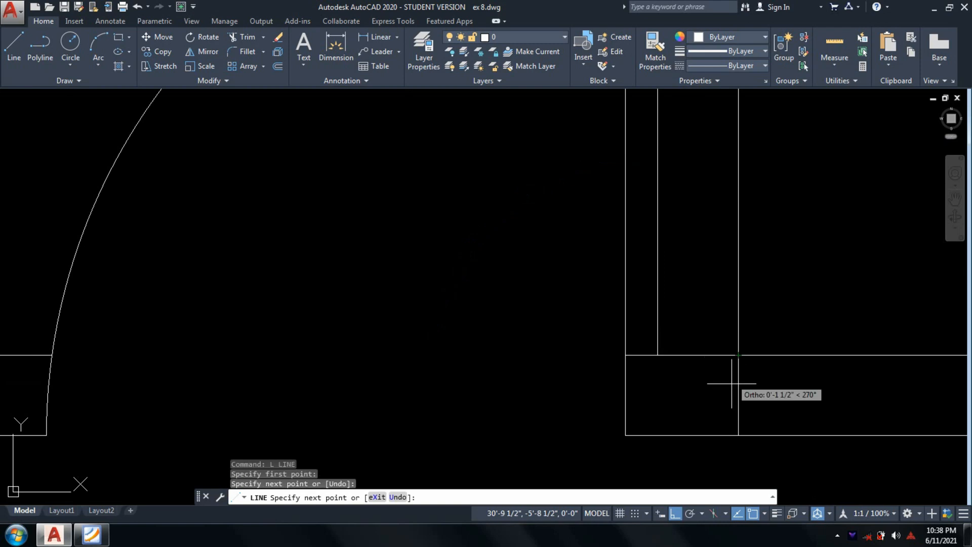
key(Return)
scroll(669, 358, down, 2)
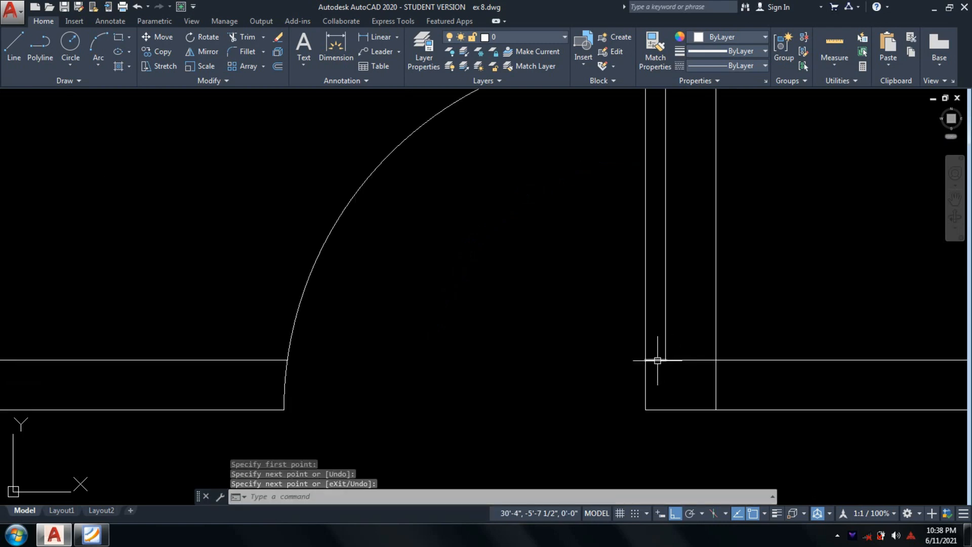
Step: Mirror the top middle bedroom door into the top-right bedroom about the partition wall's vertical centreline, keeping the original
text(MI)
key(Return)
scroll(584, 365, down, 2)
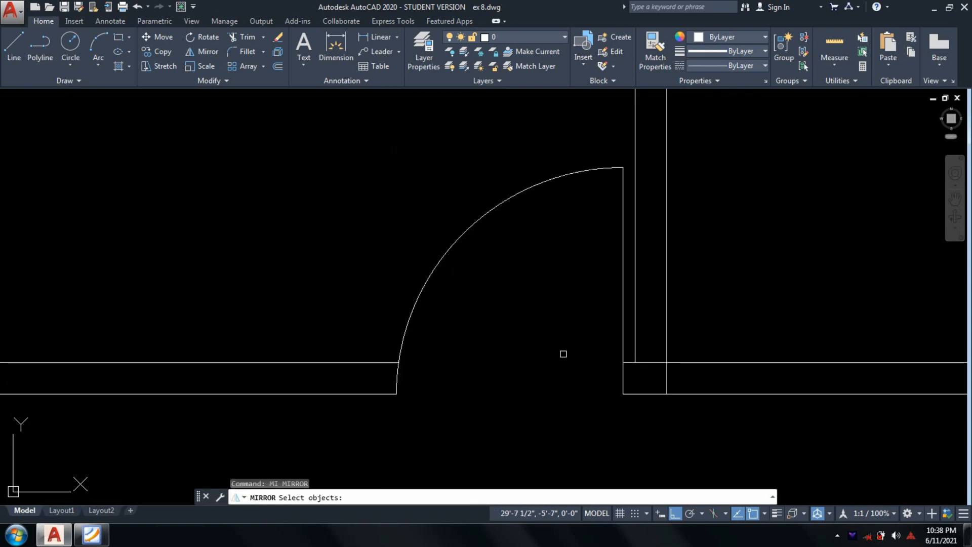
click(542, 344)
click(360, 253)
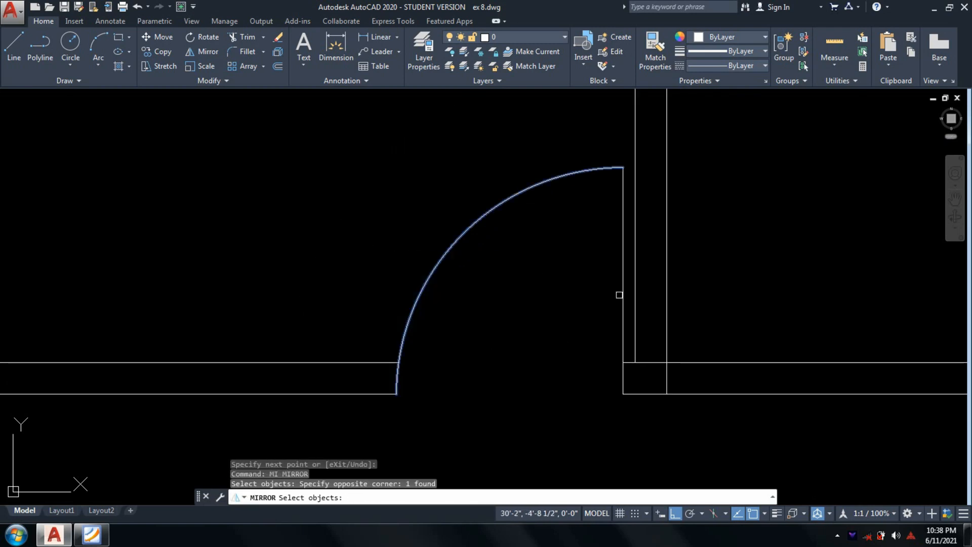
click(619, 294)
click(623, 296)
key(Return)
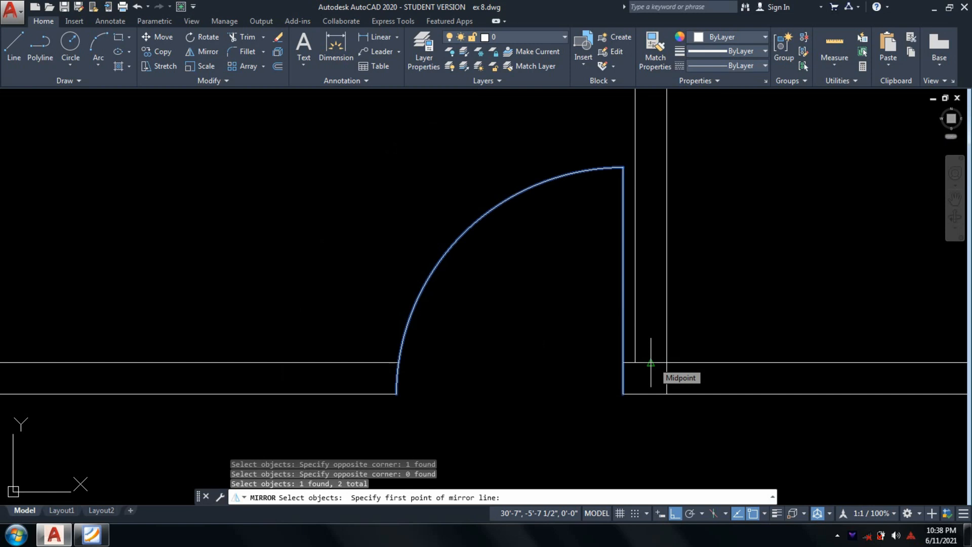
click(651, 363)
click(653, 291)
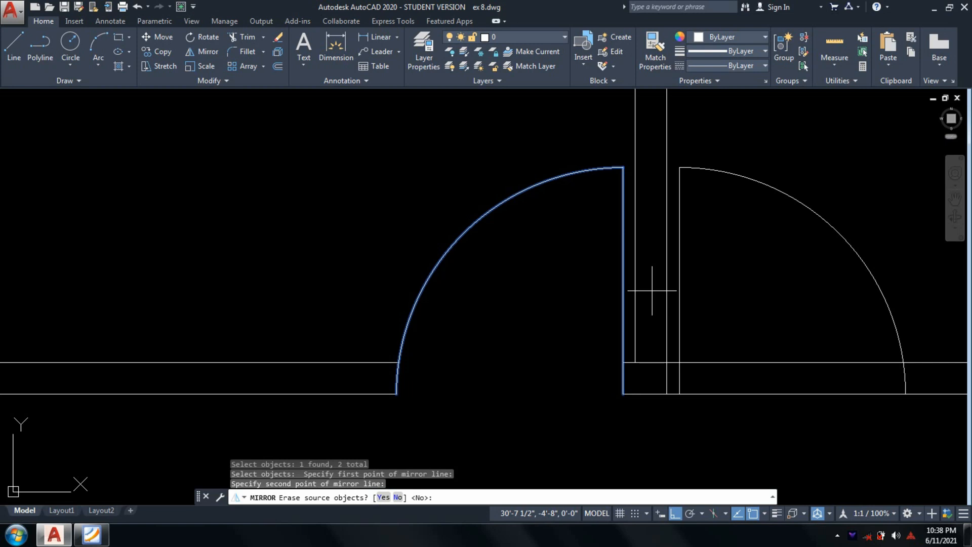
key(Return)
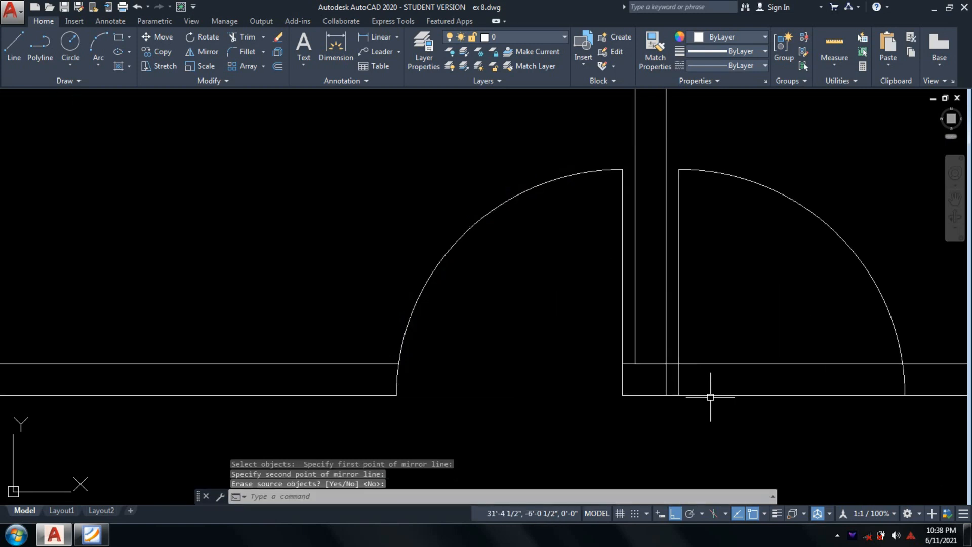
Step: Trim both lobby wall lines between the mirrored door's arc and leaf to open the top-right bedroom doorway
middle_drag(711, 397, 551, 388)
text(tr)
key(Return)
key(Return)
click(656, 422)
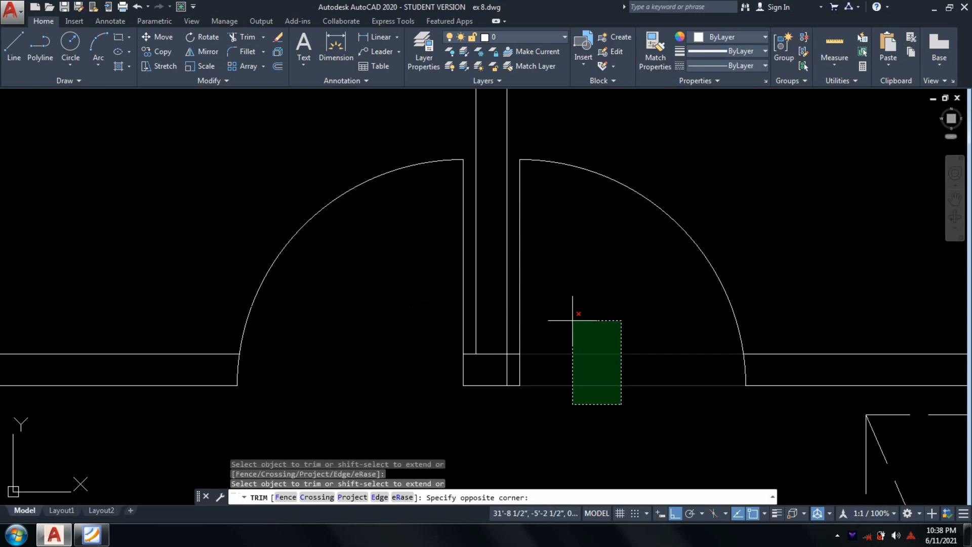
click(564, 335)
Step: Try to trim the short horizontal line between the partition's right face and the top-right bedroom door's leaf
scroll(525, 343, up, 4)
click(494, 369)
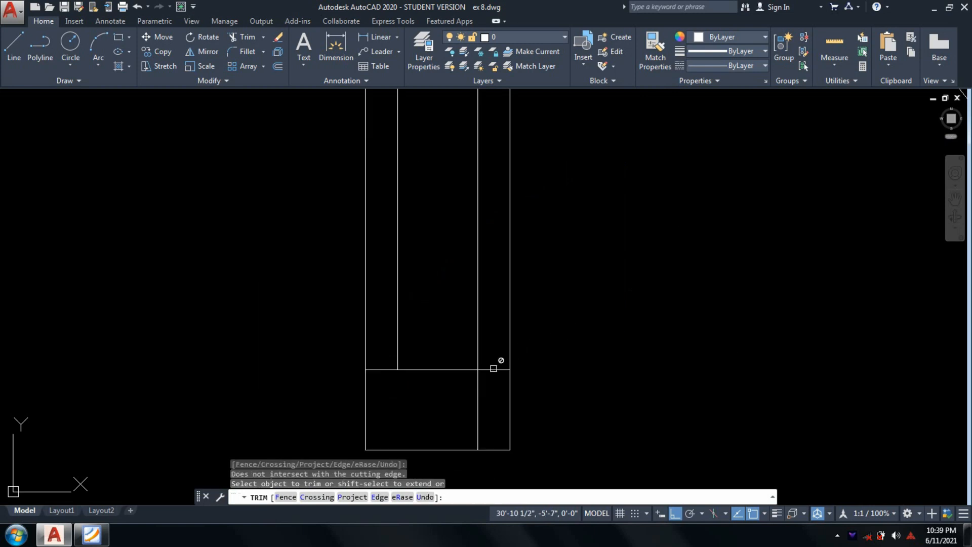
click(494, 382)
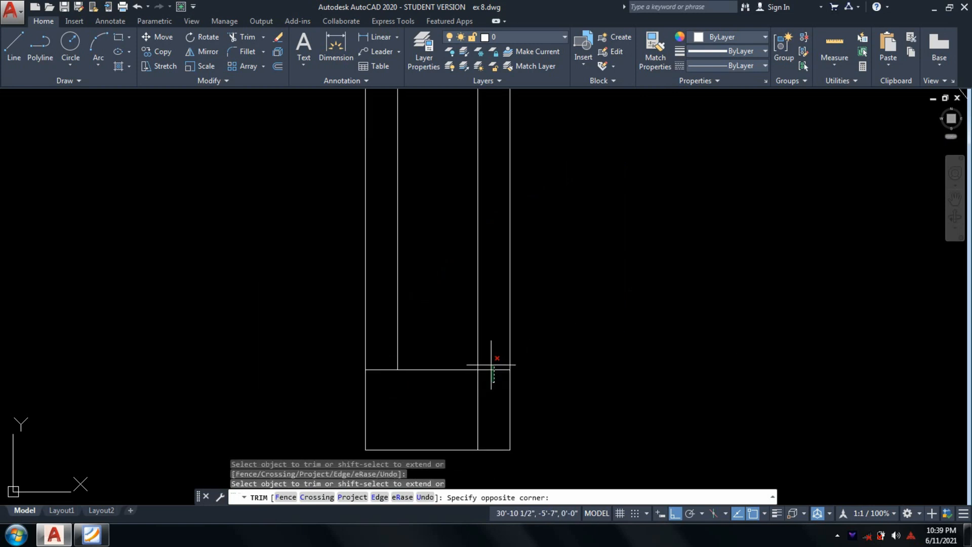
click(495, 375)
scroll(496, 381, up, 4)
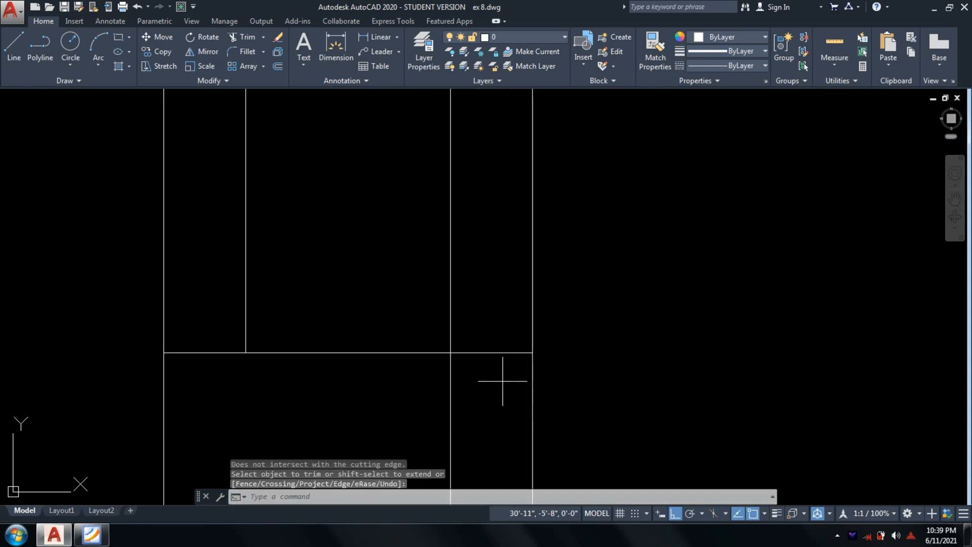
click(503, 381)
scroll(530, 421, down, 4)
Step: Trim the partition's right face line where it crosses the lobby wall between the two door leaves
text(TR)
key(Return)
key(Return)
scroll(451, 429, down, 4)
scroll(568, 430, down, 3)
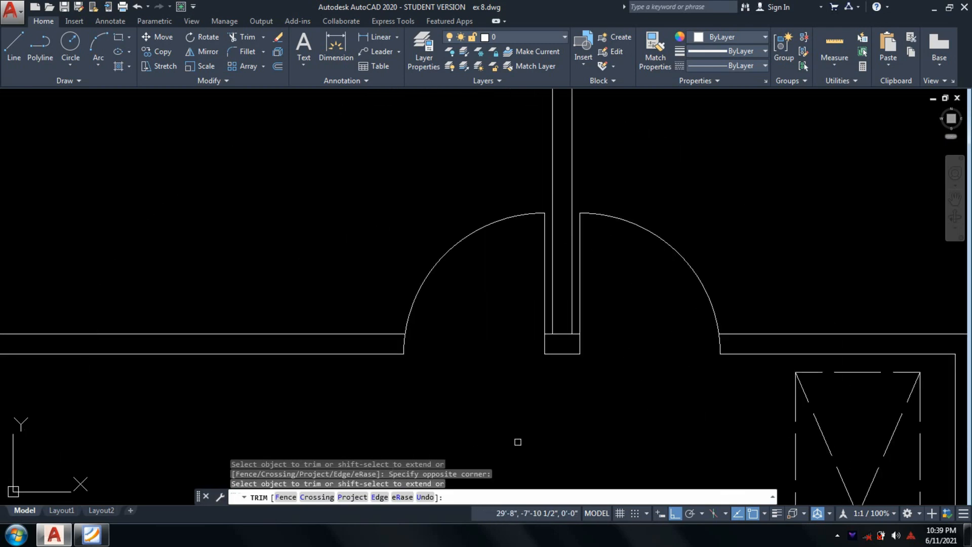
key(Return)
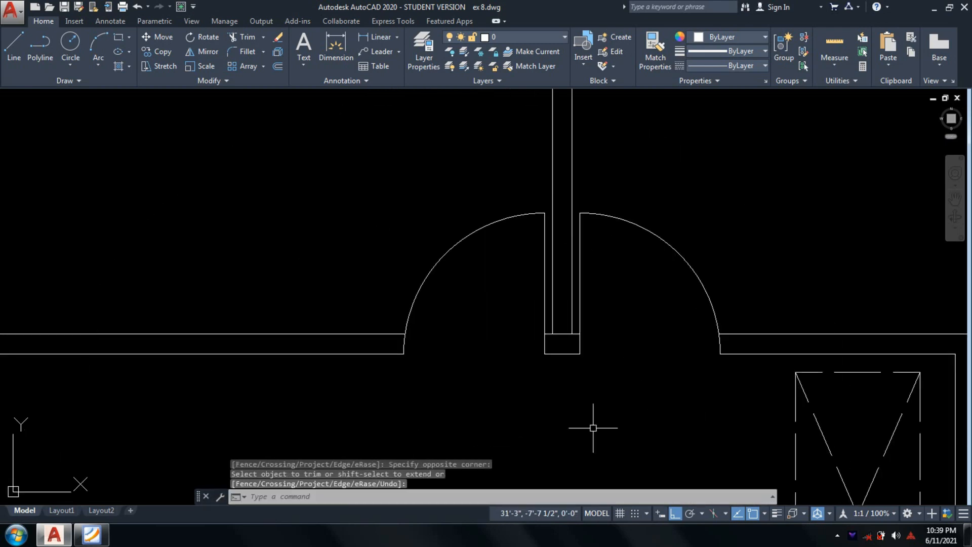
Step: Examine the remaining door positions in the Foxit Reader plan, including the porch and drawing room doors, and return to AutoCAD
click(92, 534)
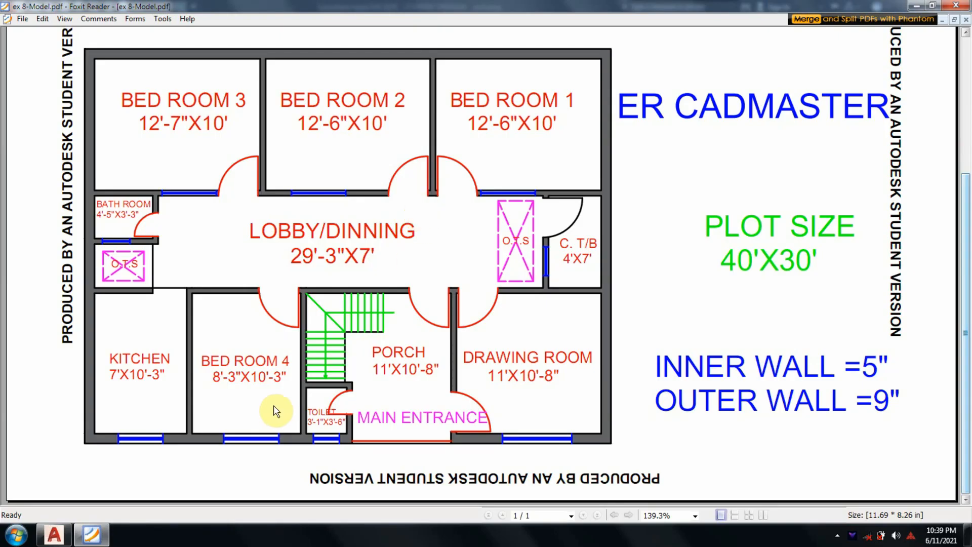
key(alt+Tab)
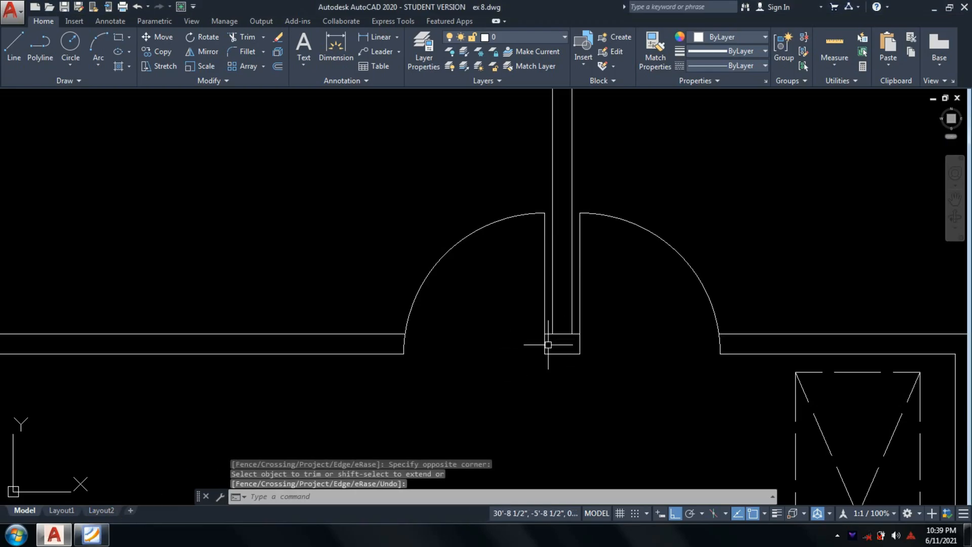
scroll(548, 345, down, 2)
click(89, 540)
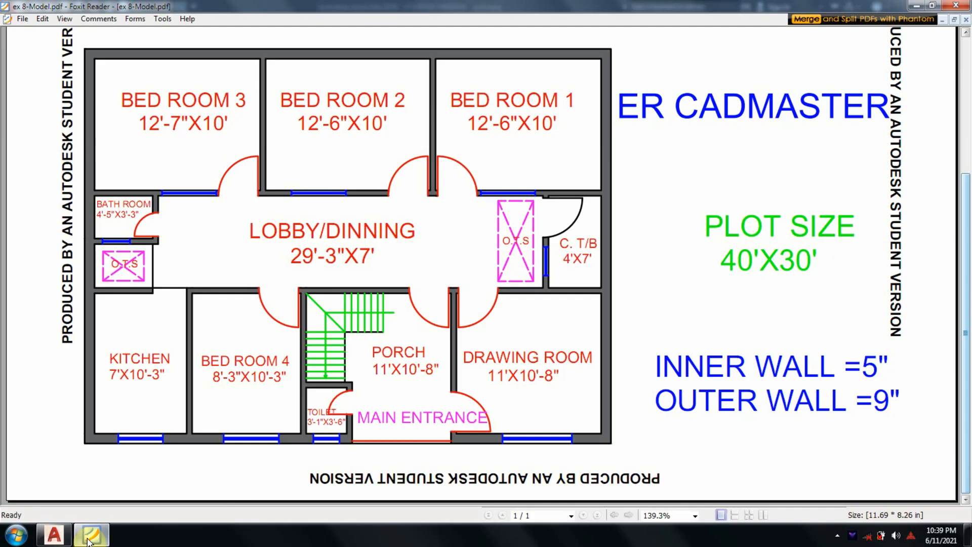
click(89, 540)
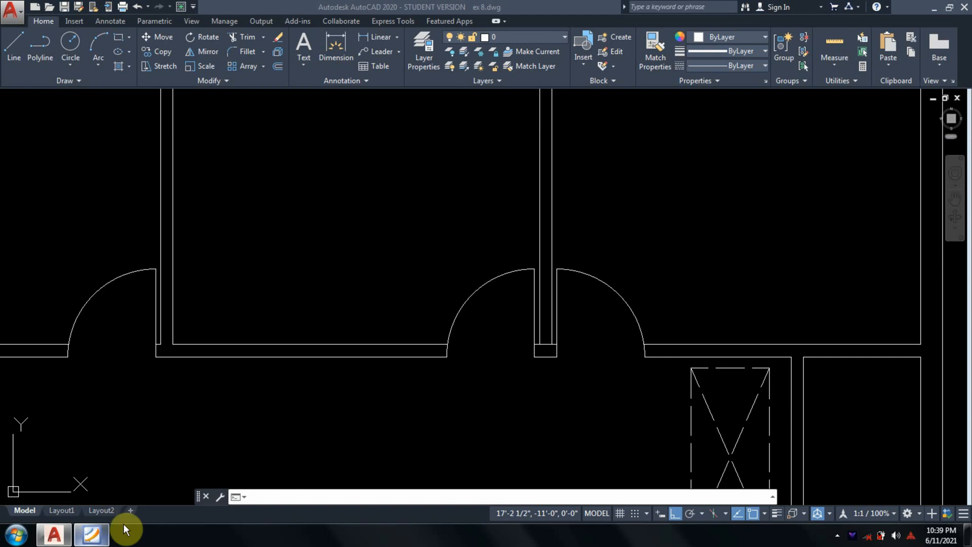
click(398, 434)
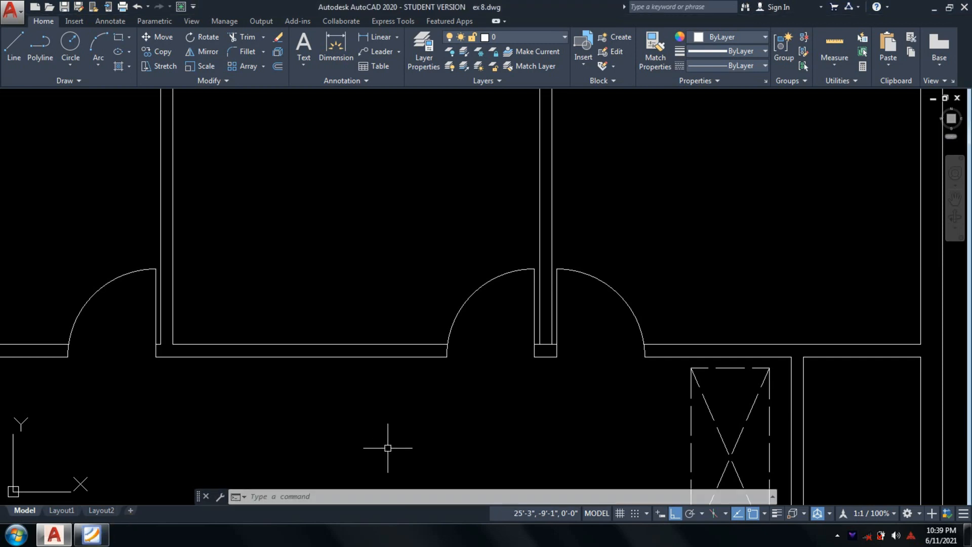
click(101, 541)
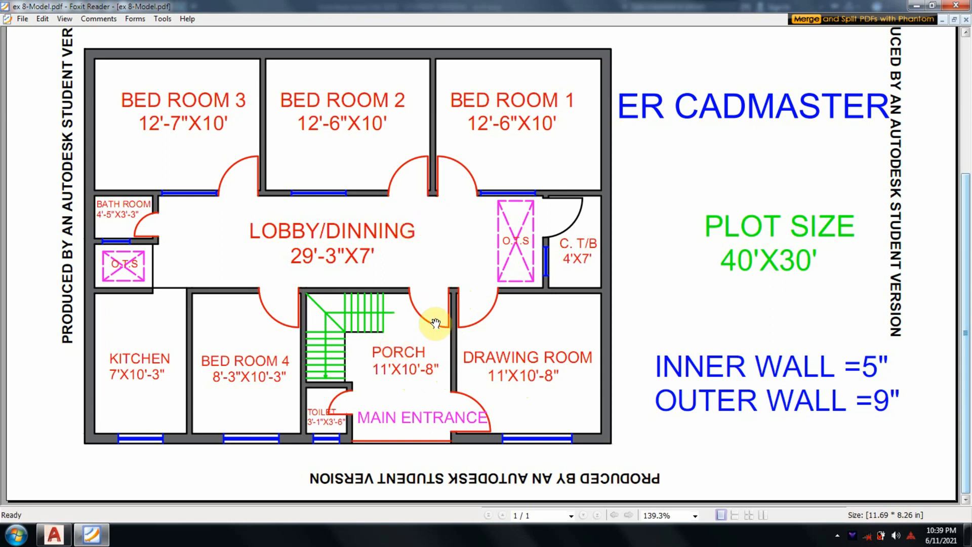
key(alt+Tab)
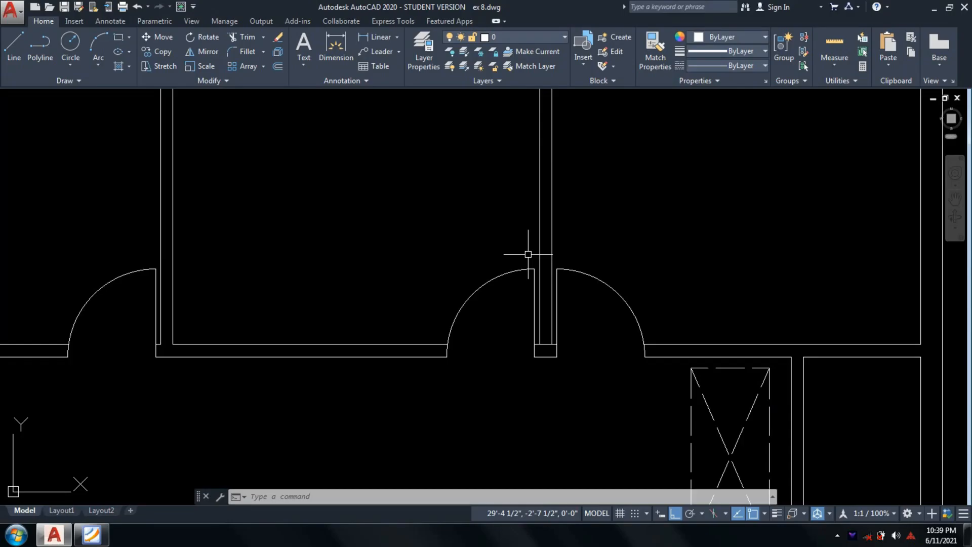
scroll(528, 254, down, 5)
scroll(527, 298, up, 5)
scroll(527, 297, up, 2)
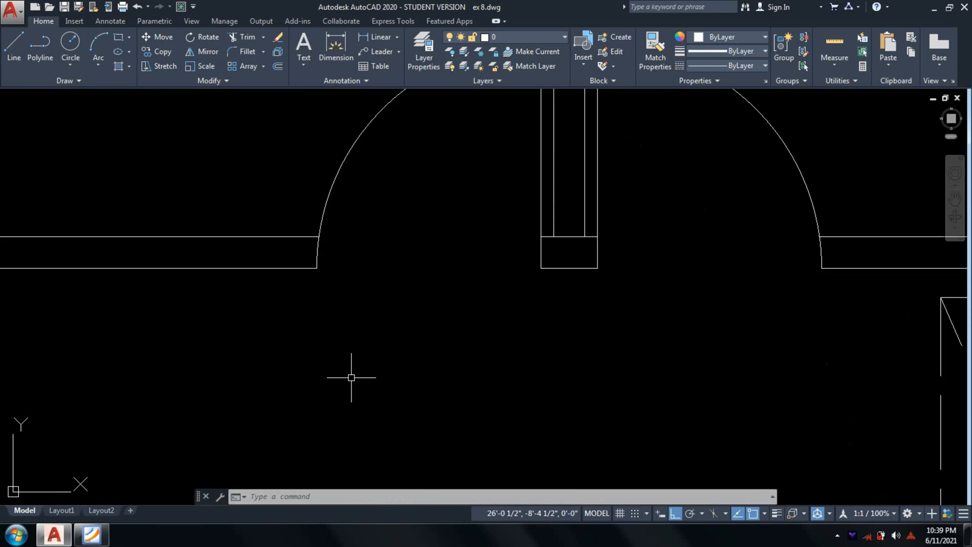
scroll(540, 276, down, 4)
scroll(621, 332, down, 4)
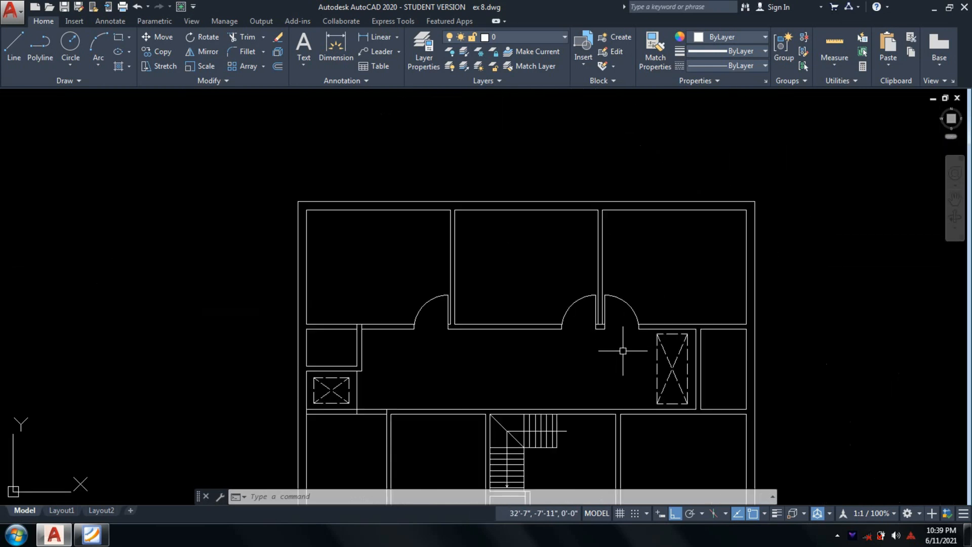
scroll(624, 339, up, 4)
scroll(590, 397, down, 4)
Step: Copy the top-right bedroom door's arc and leaf about 18'-8" horizontally to the right, into the empty space outside the floor plan
text(co)
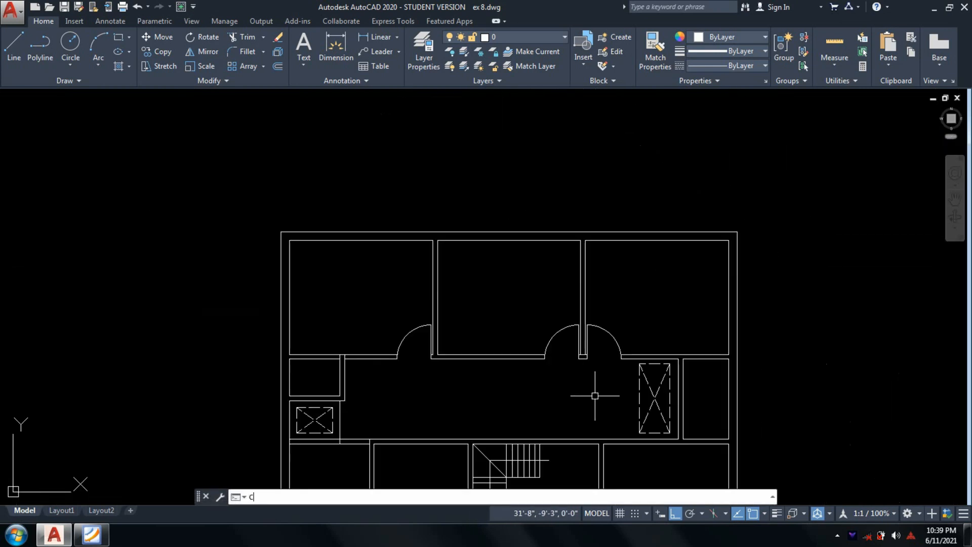
key(Return)
scroll(601, 343, up, 2)
click(601, 343)
click(587, 279)
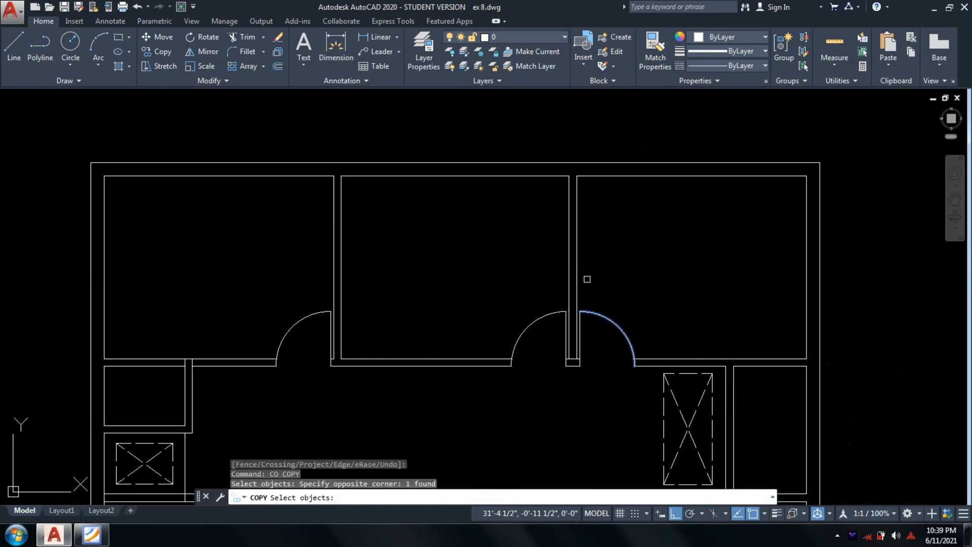
scroll(557, 399, up, 5)
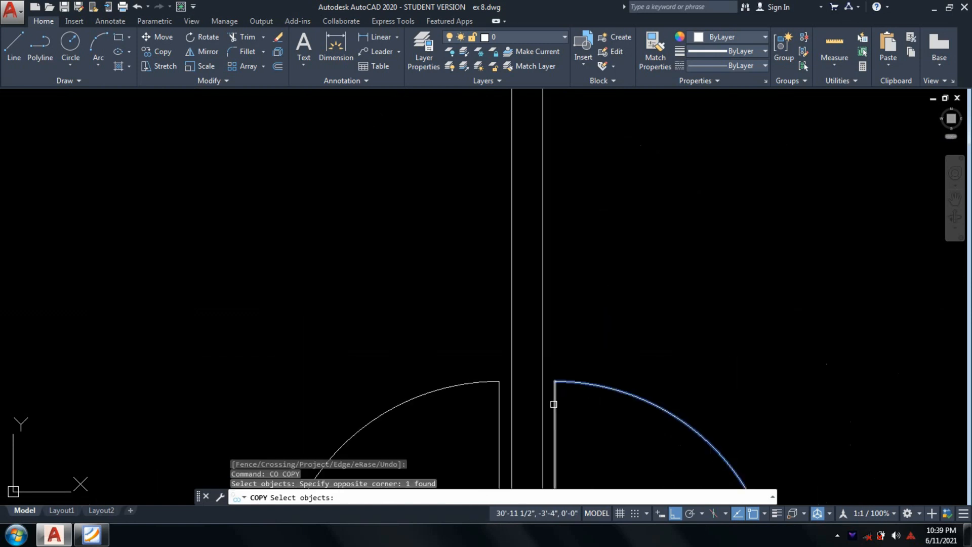
scroll(554, 404, down, 2)
click(567, 331)
key(Return)
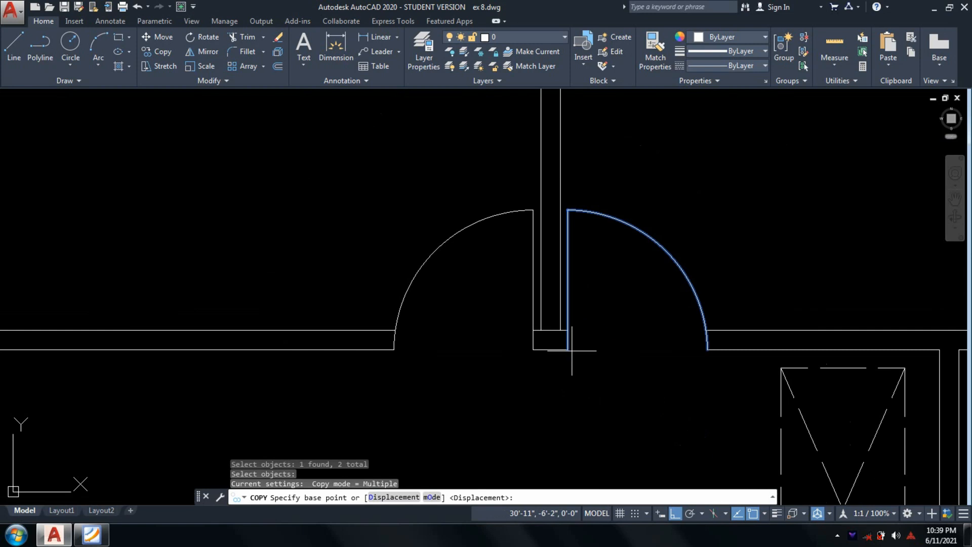
click(572, 350)
scroll(766, 350, down, 4)
middle_drag(766, 350, 523, 301)
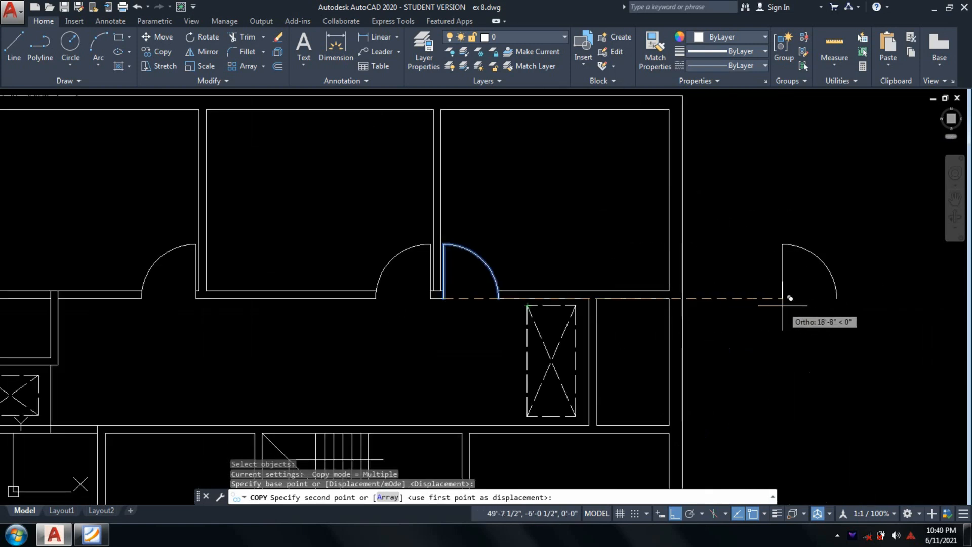
click(783, 306)
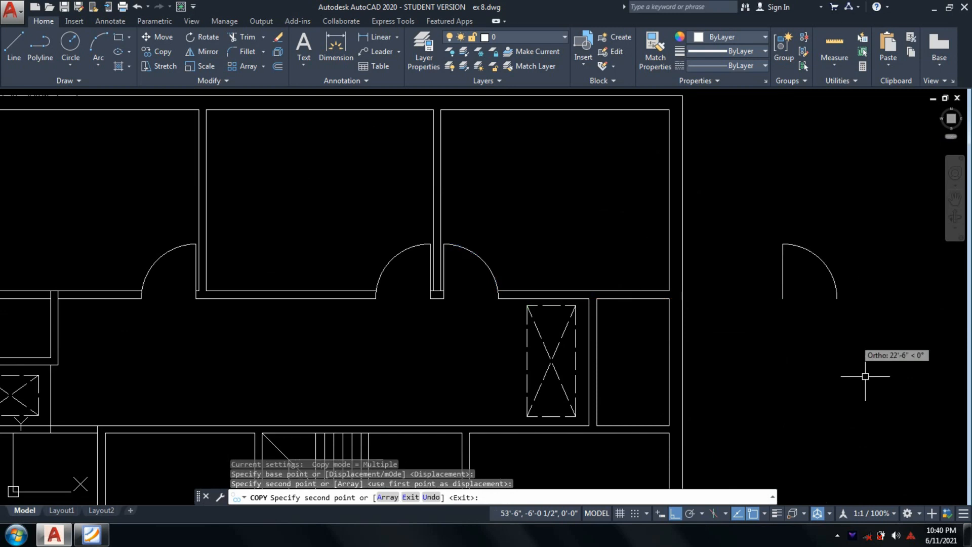
scroll(340, 360, down, 2)
key(Return)
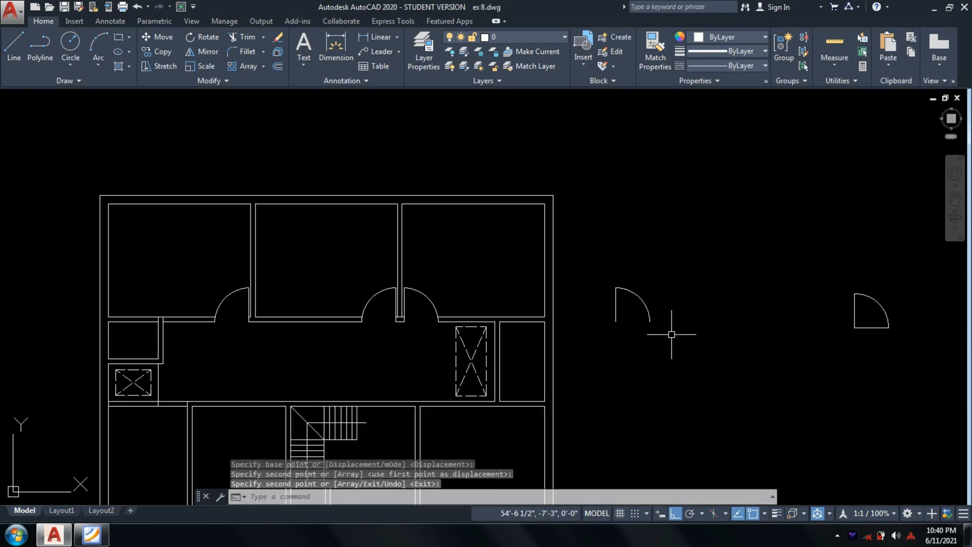
Step: Rotate the copied door 180° about its hinge point so the leaf hangs down and the arc opens left
text(RO)
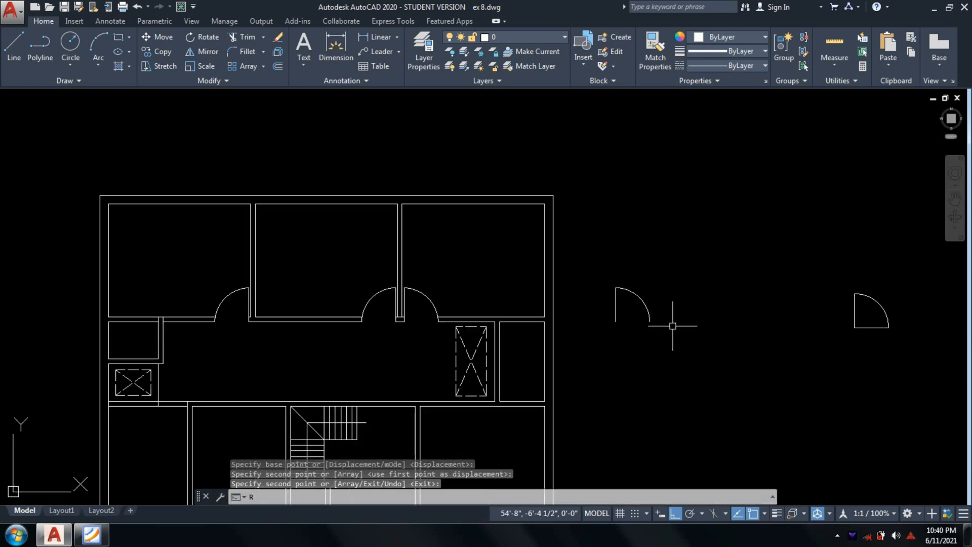
key(Return)
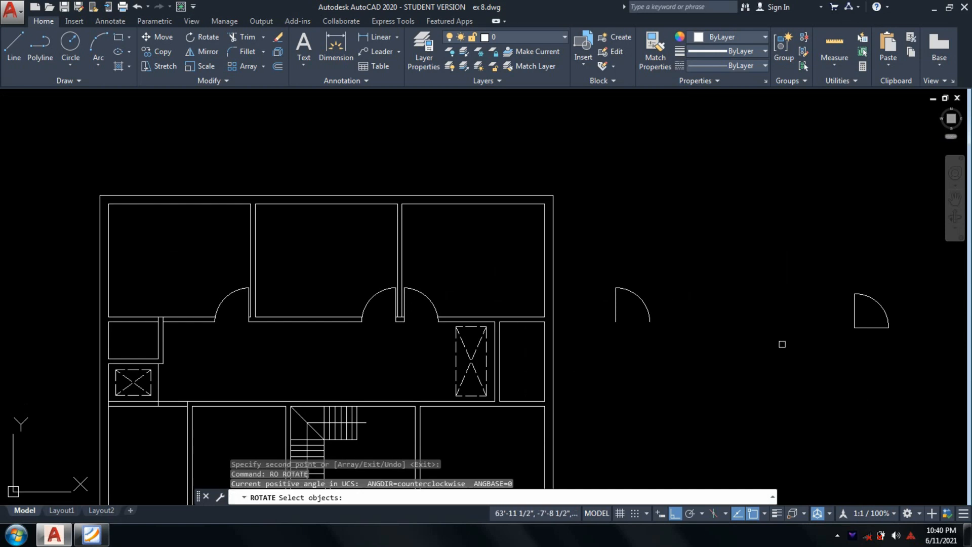
scroll(886, 360, down, 2)
scroll(885, 360, up, 2)
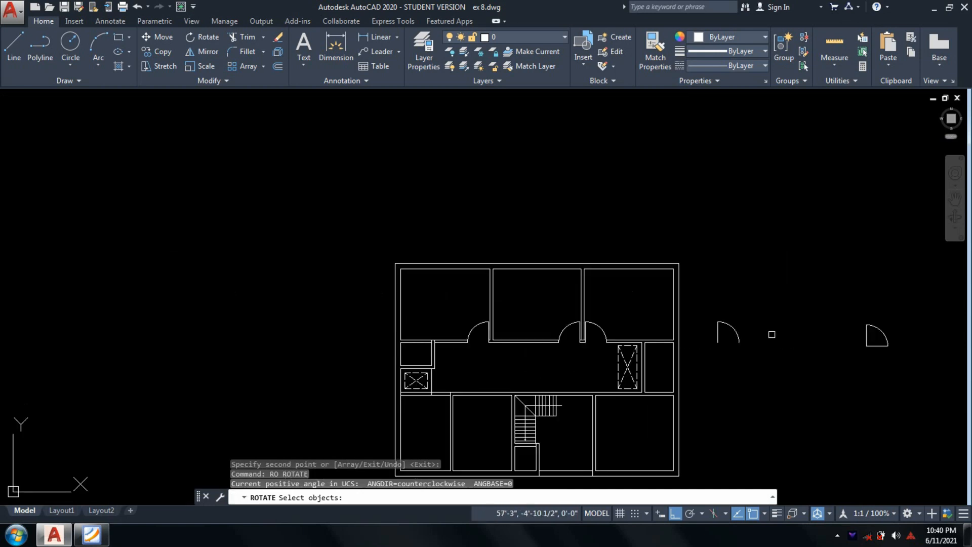
scroll(767, 354, up, 3)
click(766, 308)
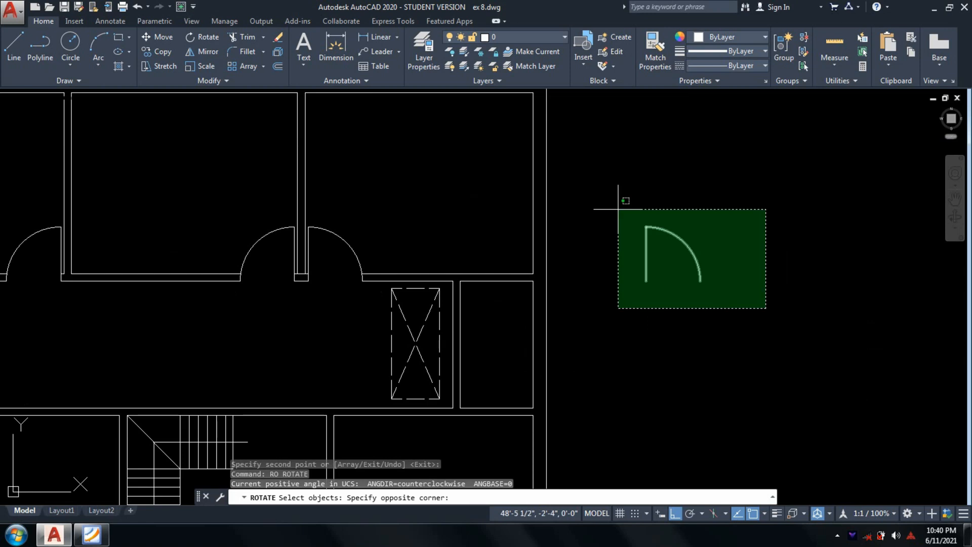
click(619, 209)
key(Return)
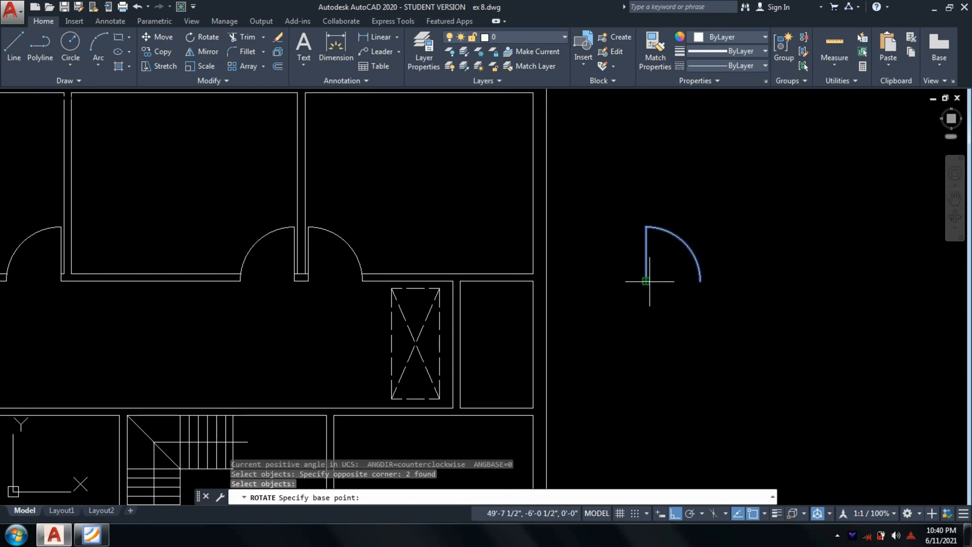
click(646, 281)
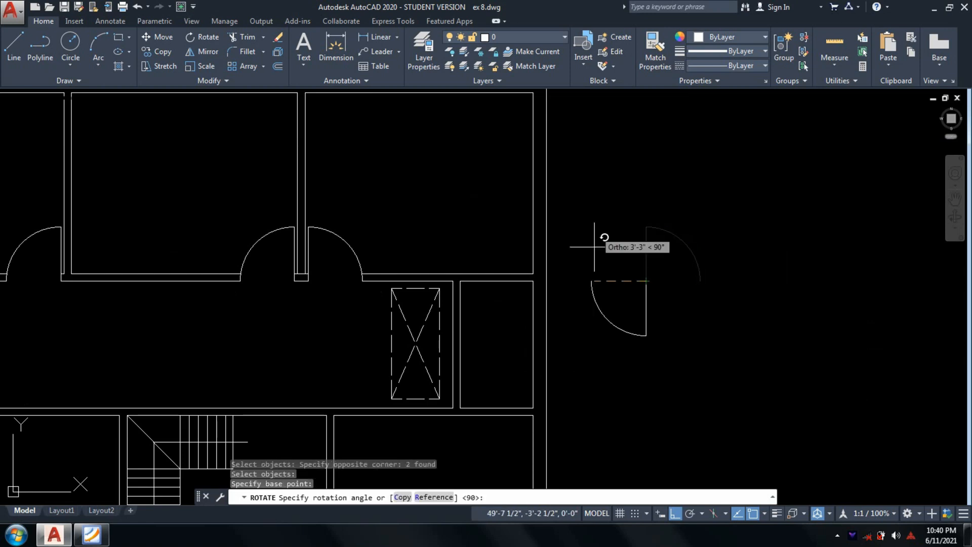
click(595, 311)
scroll(594, 310, down, 2)
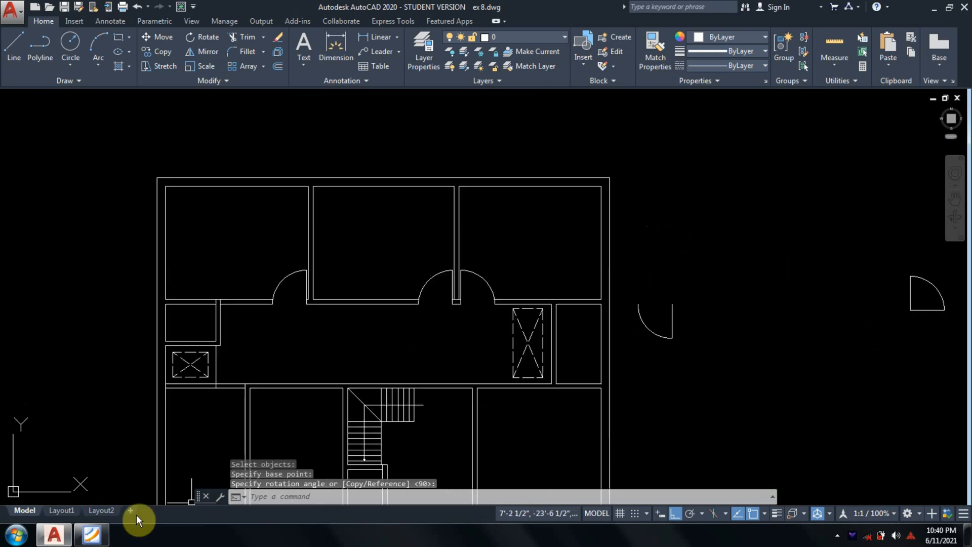
Step: Check the kitchen opening in the Foxit Reader plan and, back in AutoCAD, try to trim the wall line above the kitchen
click(81, 542)
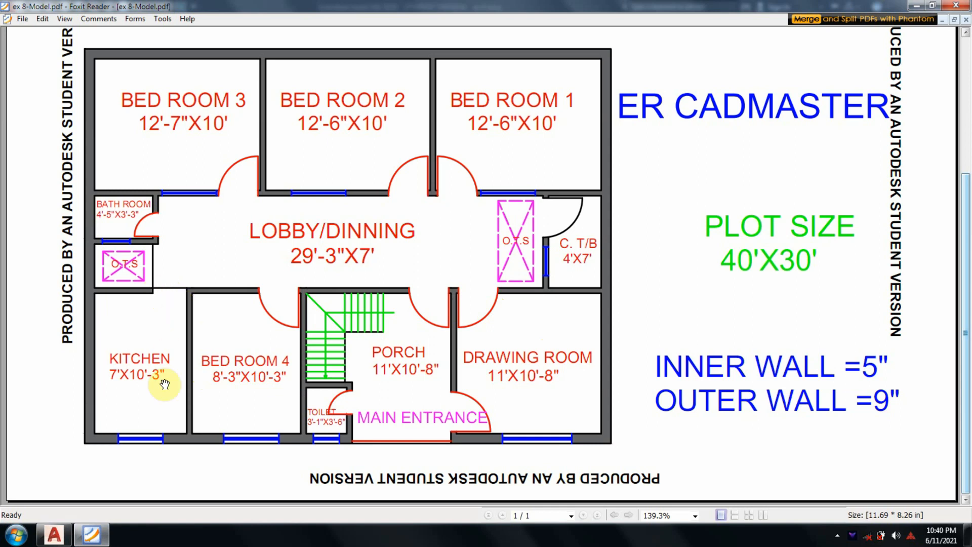
key(alt+Tab)
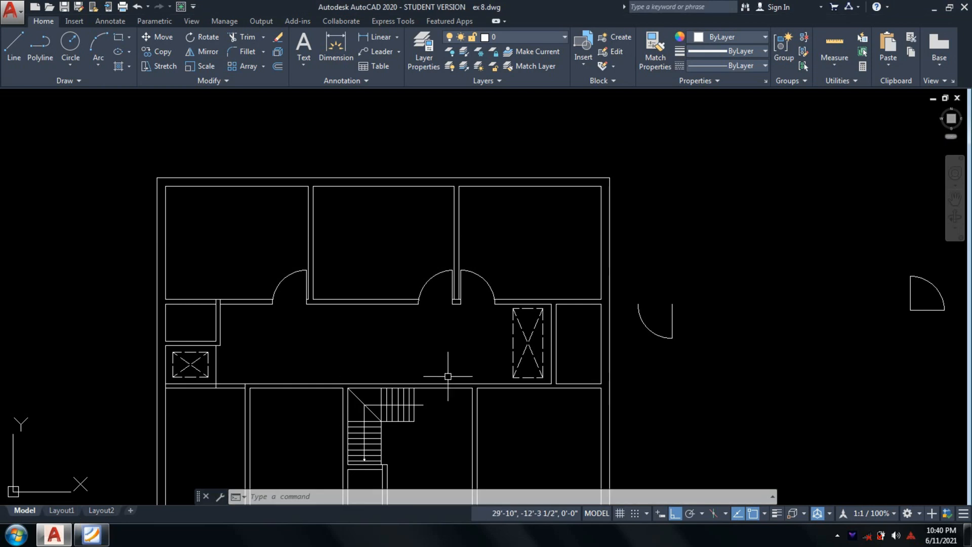
scroll(288, 336, up, 2)
text(TR)
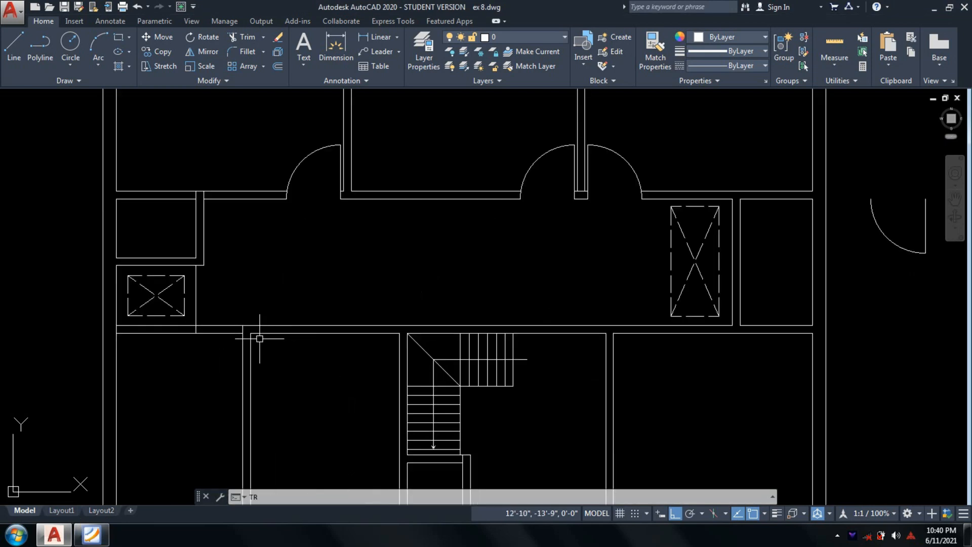
scroll(233, 336, up, 4)
key(Return)
click(209, 323)
click(201, 331)
scroll(204, 324, up, 2)
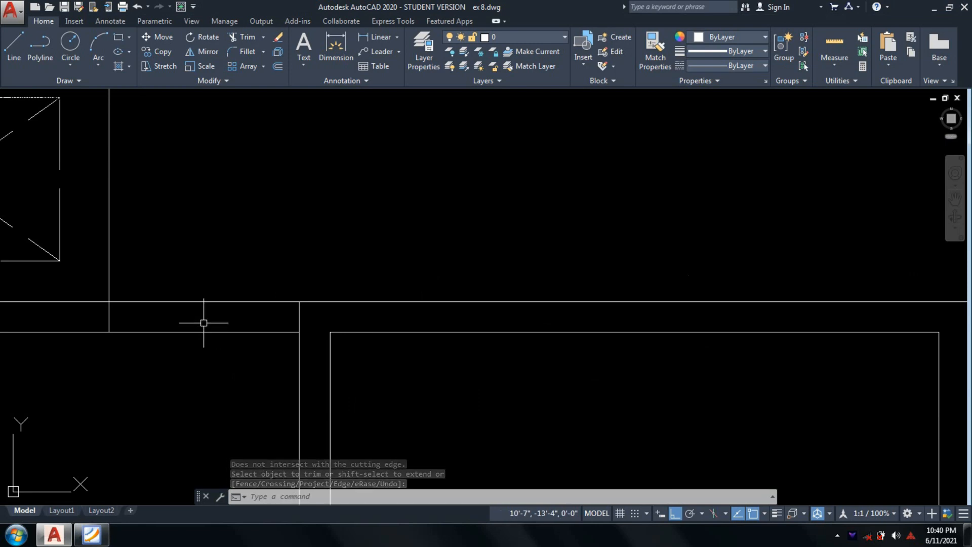
key(Return)
Step: Erase the kitchen's upper wall line segment between the O.T.S. wall and the bedroom 4 partition
click(203, 322)
click(183, 354)
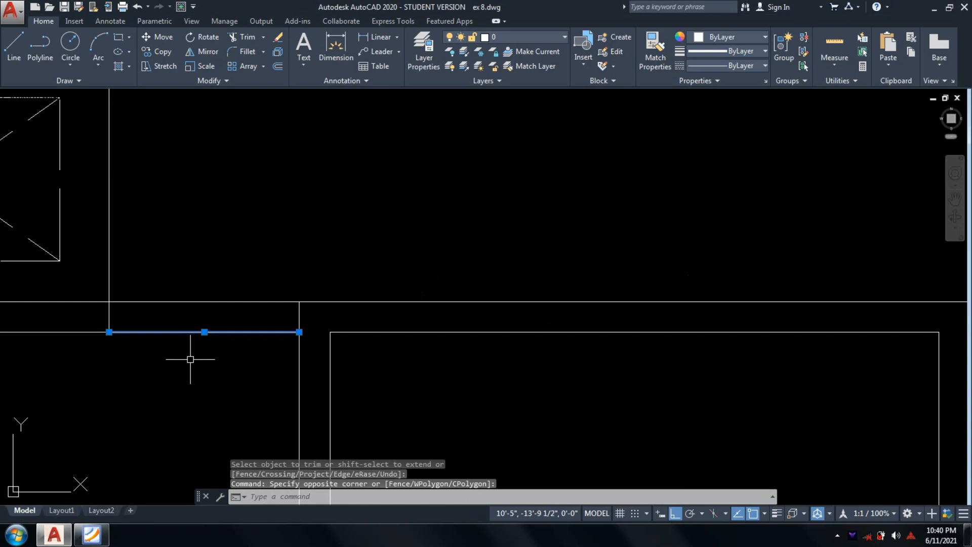
text(e)
key(Return)
Step: Examine the lower-row room and door positions in the Foxit Reader plan, comparing them with the AutoCAD drawing
scroll(734, 296, down, 4)
scroll(765, 324, down, 2)
mouse_move(725, 344)
middle_down()
mouse_move(681, 365)
mouse_move(415, 381)
middle_up()
scroll(495, 412, down, 2)
middle_drag(498, 411, 443, 359)
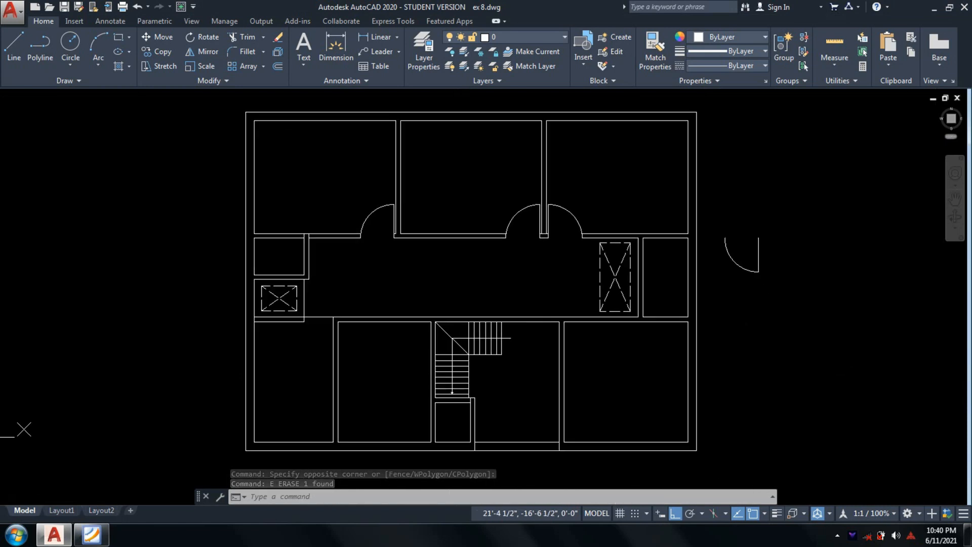
scroll(446, 334, up, 2)
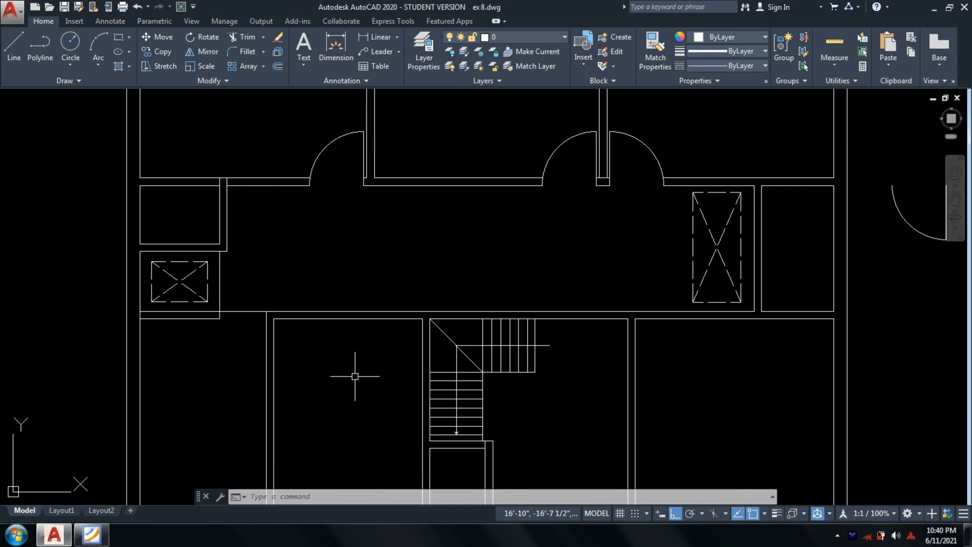
click(100, 536)
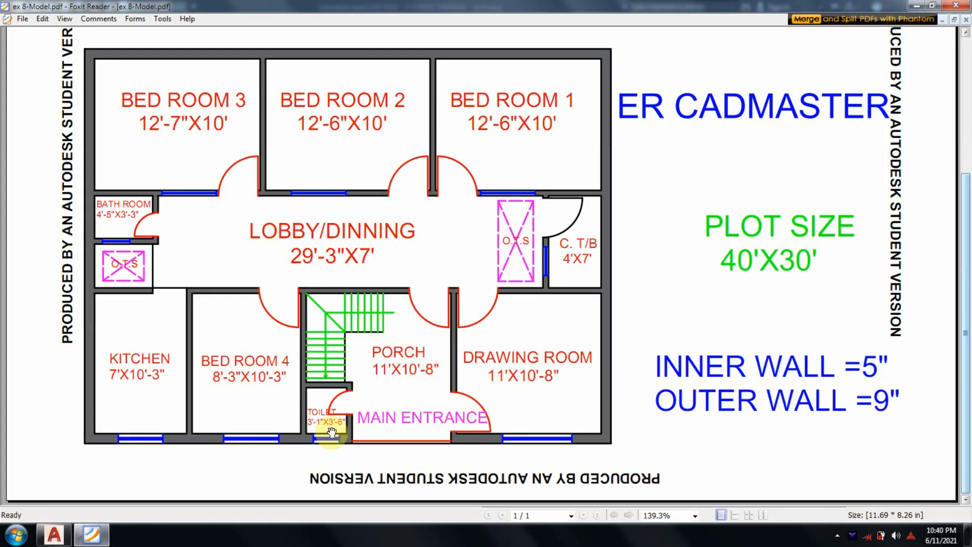
click(55, 535)
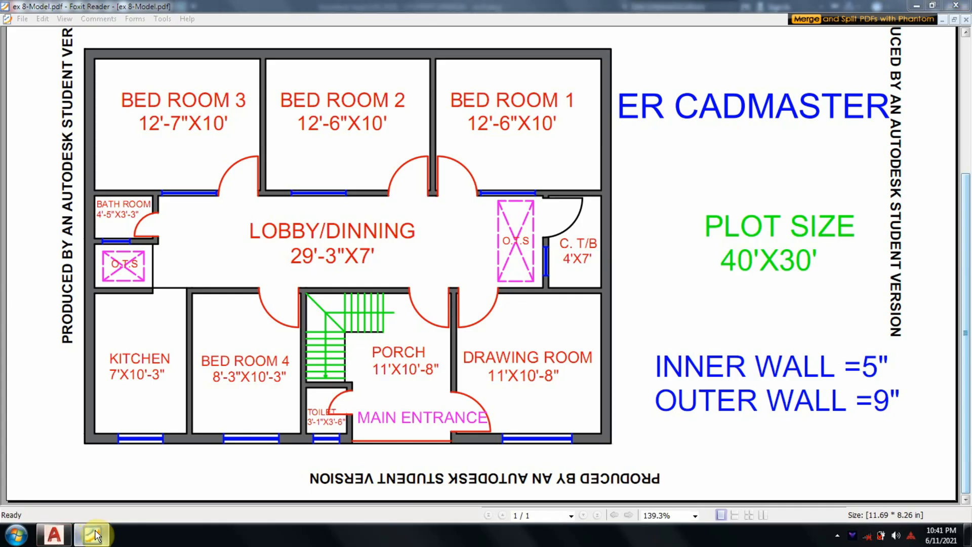
scroll(635, 393, down, 2)
middle_drag(635, 393, 544, 374)
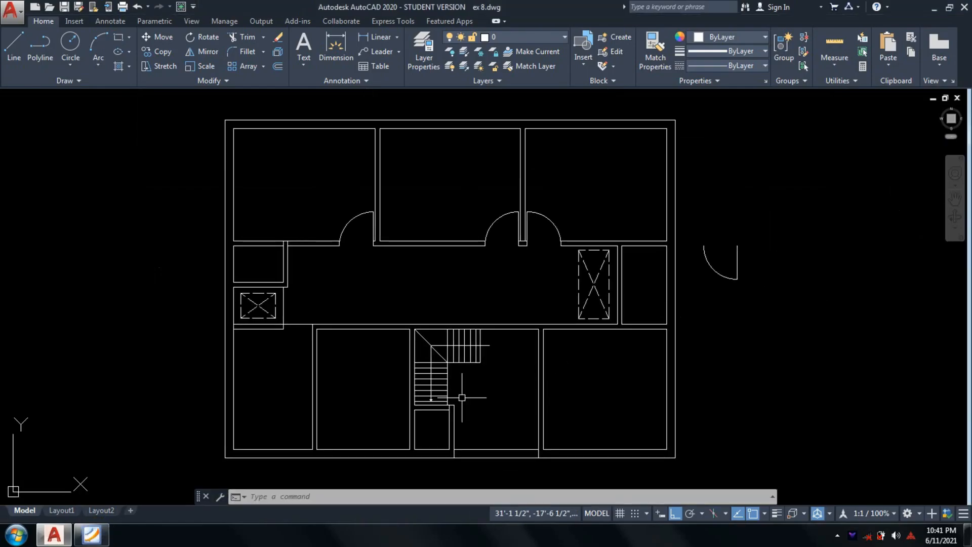
click(107, 536)
click(84, 545)
Step: Move the rotated door by its hinge point onto the lobby-side wall line, aligned with bedroom 4's right wall face
text(m)
key(Return)
scroll(750, 300, up, 2)
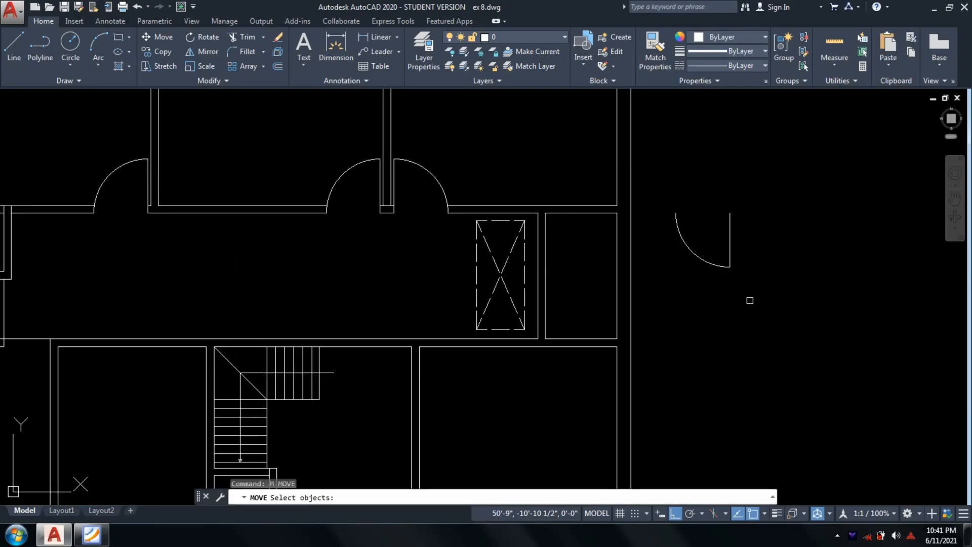
click(750, 299)
click(679, 223)
key(Return)
click(730, 213)
scroll(603, 307, down, 2)
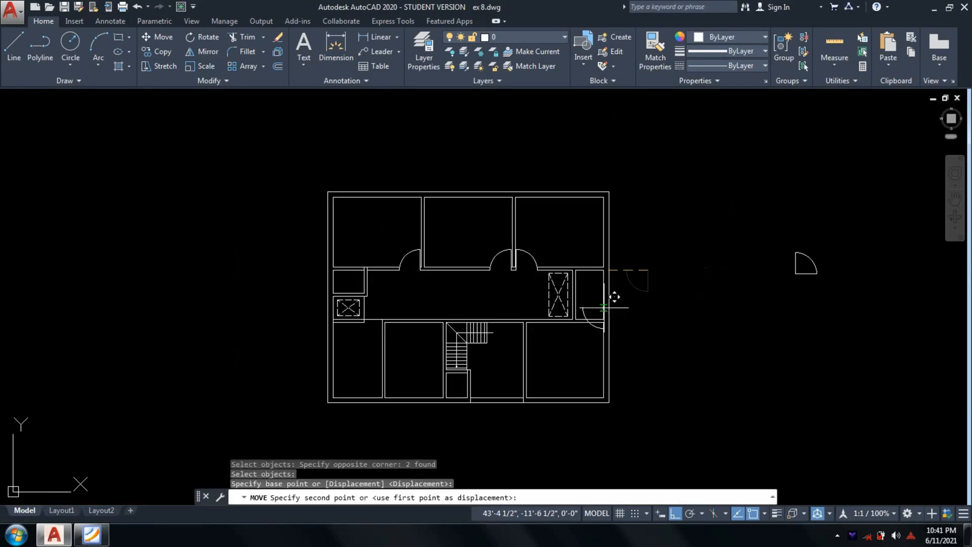
scroll(405, 370, up, 2)
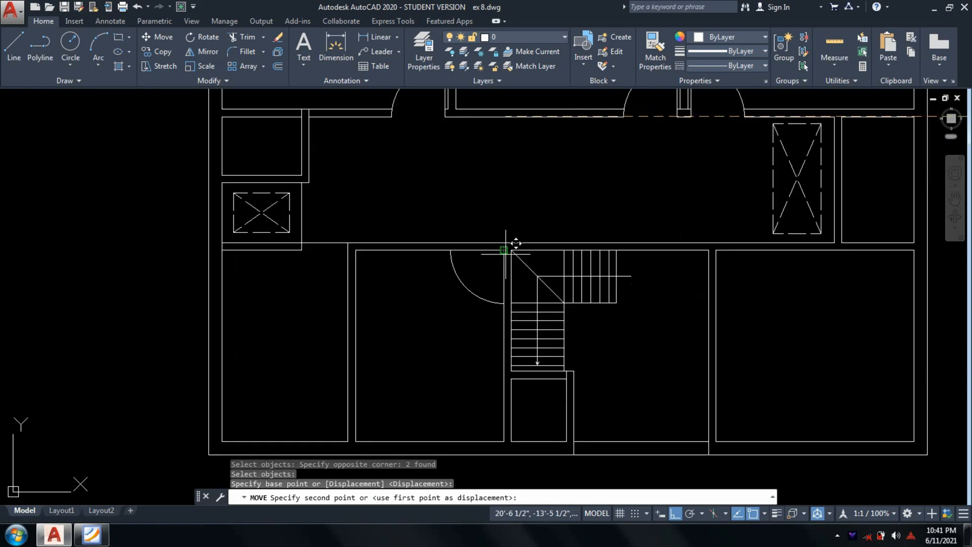
scroll(506, 254, up, 3)
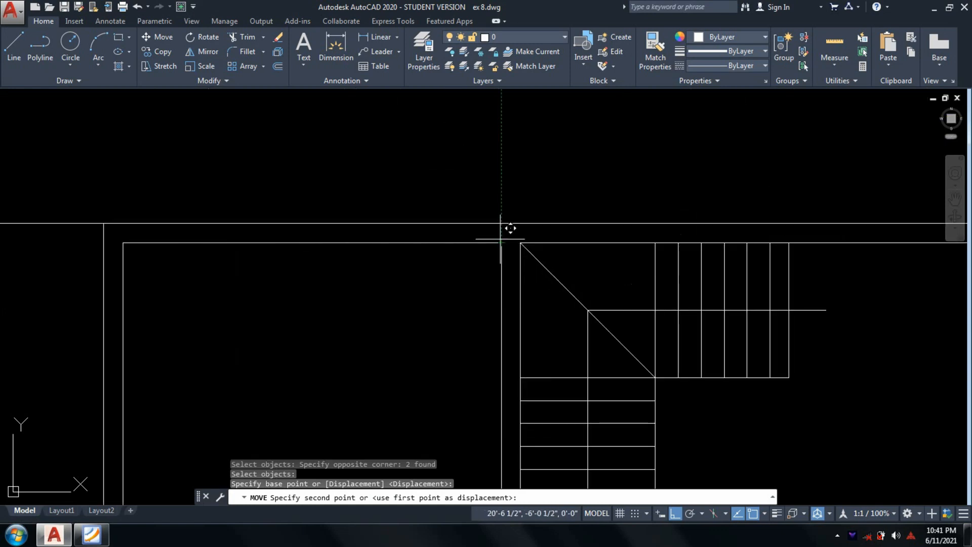
scroll(501, 239, up, 2)
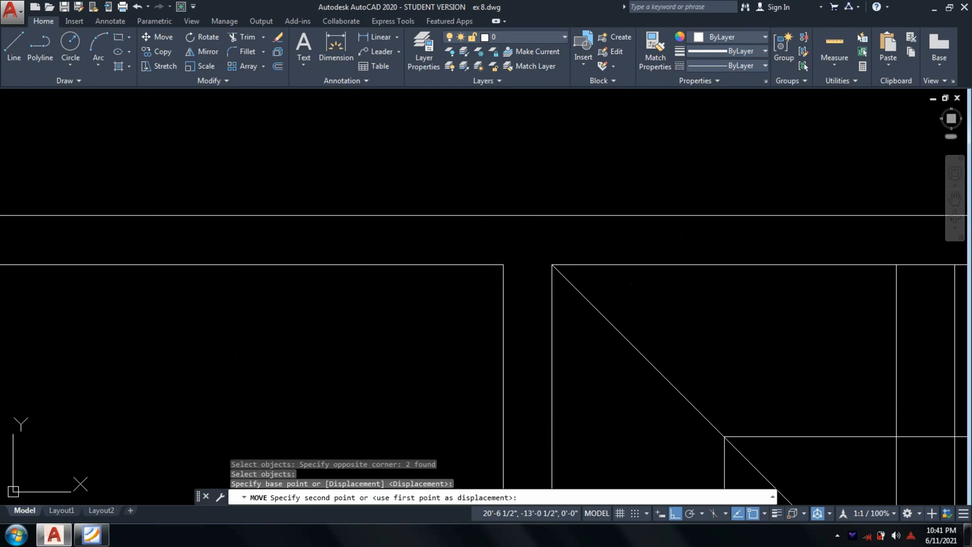
click(518, 347)
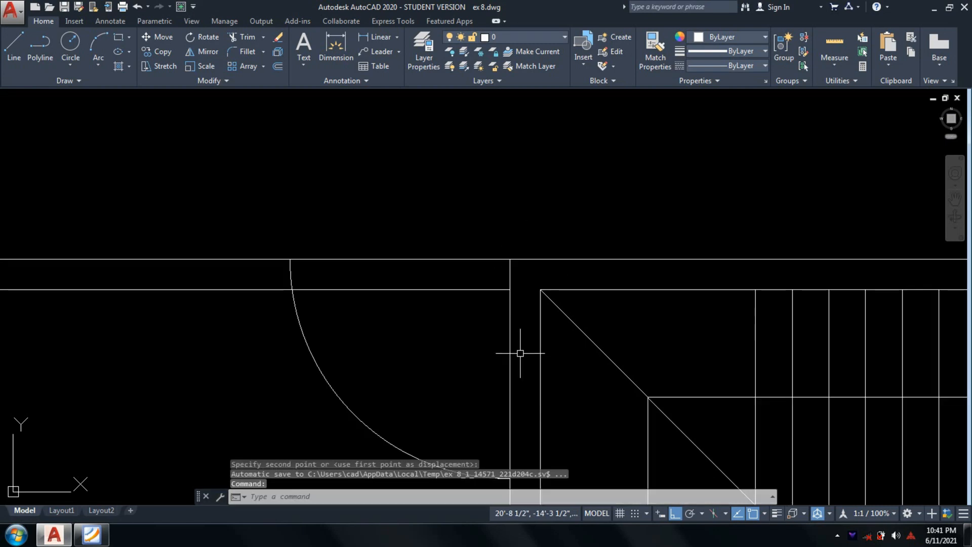
Step: Move bedroom 4's door arc and leaf 2" to the left, away from the room's right wall face
scroll(561, 314, down, 3)
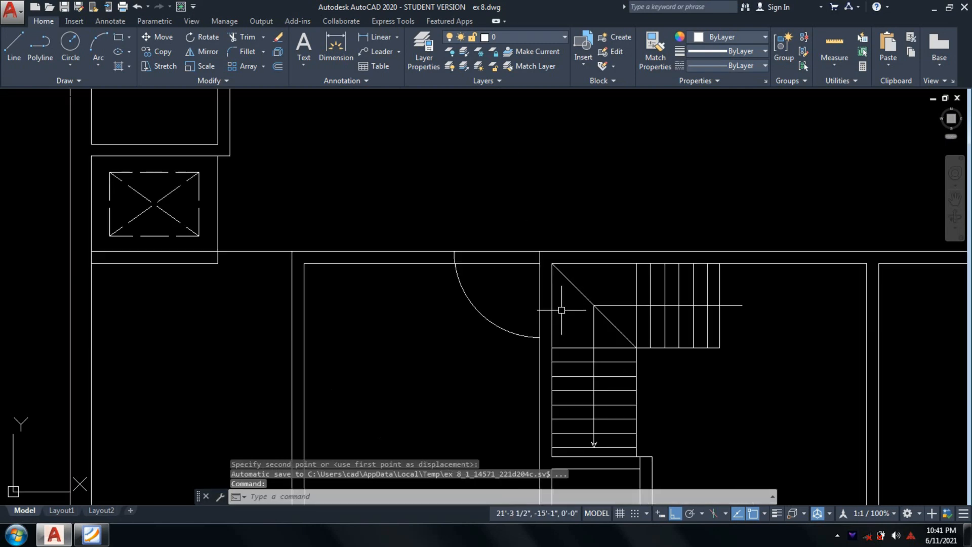
text(m)
key(Return)
scroll(503, 298, up, 4)
click(503, 297)
click(293, 392)
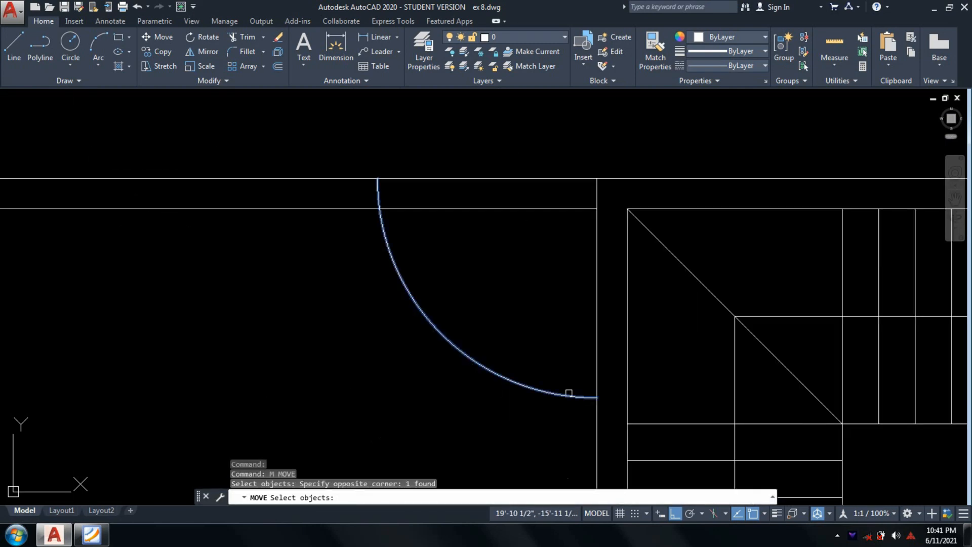
click(597, 355)
key(Return)
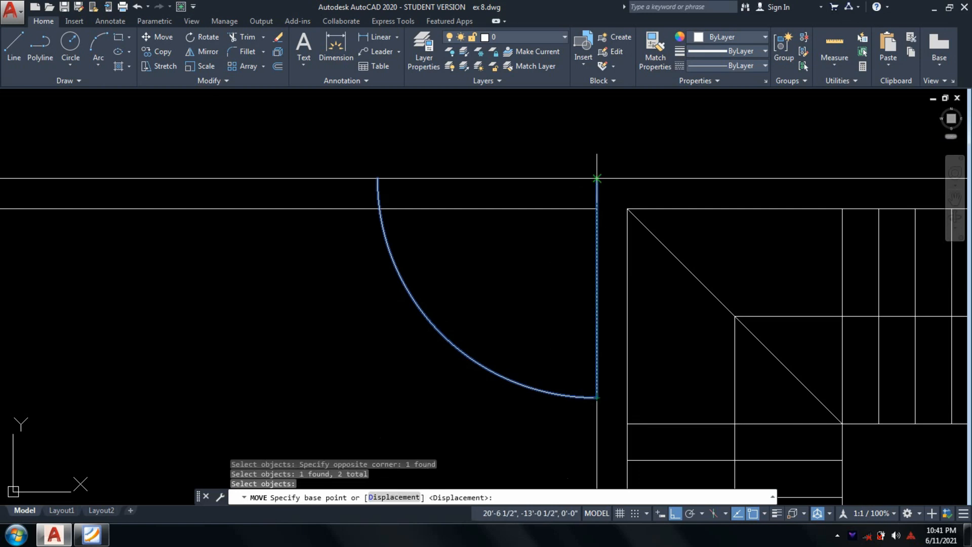
click(597, 178)
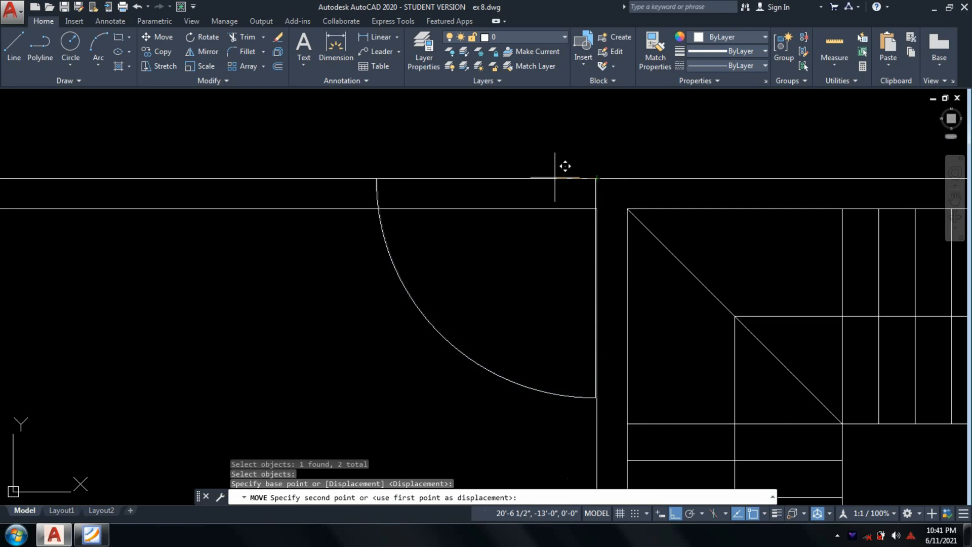
text(2)
key(Return)
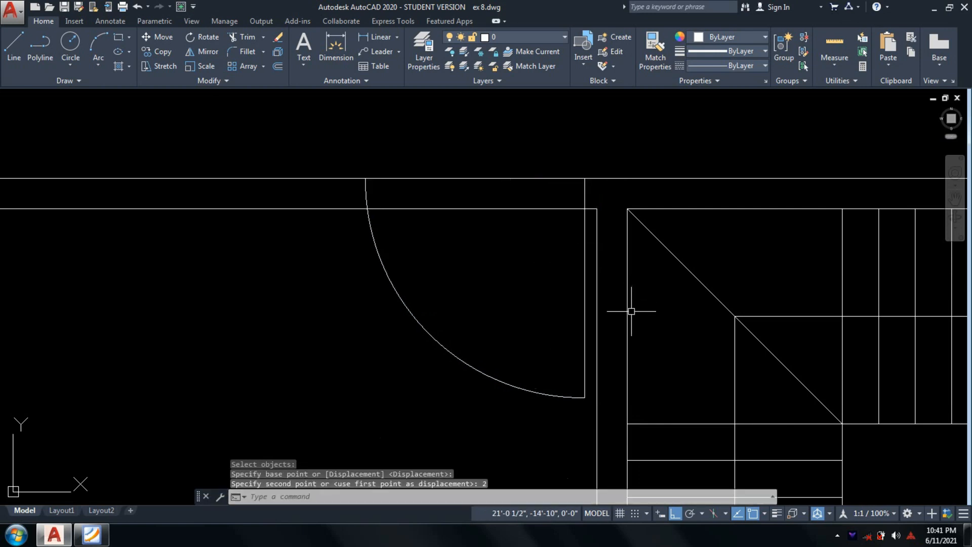
Step: Trim both wall lines between the arc and leaf of bedroom 4's door to open the gap
text(tr)
key(Return)
key(Return)
click(546, 250)
click(492, 154)
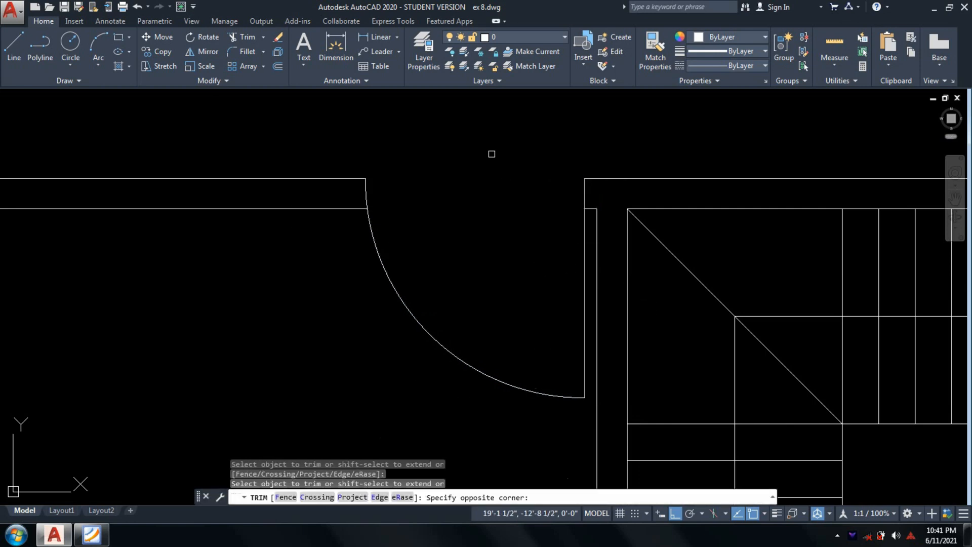
scroll(652, 330, down, 4)
middle_drag(652, 329, 518, 319)
scroll(642, 333, down, 2)
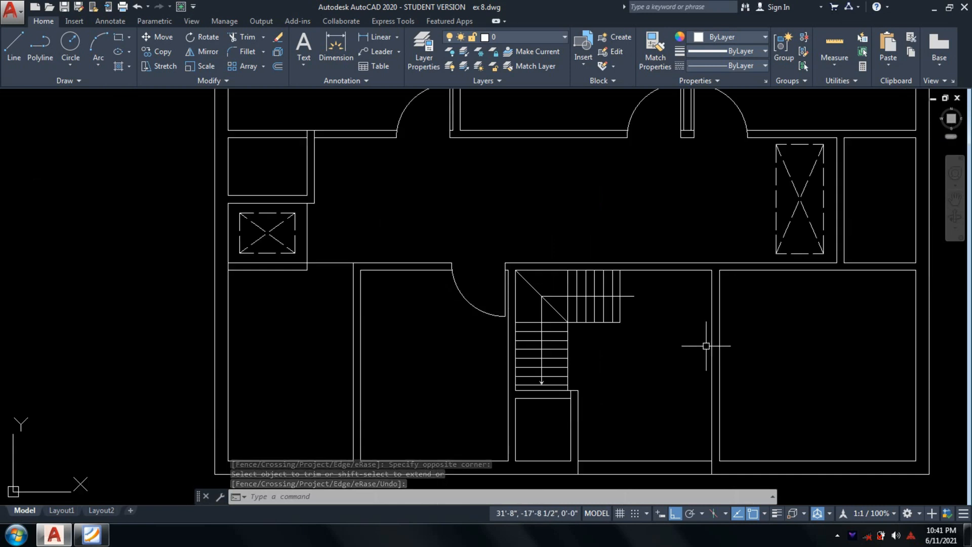
key(Escape)
text(c)
key(Return)
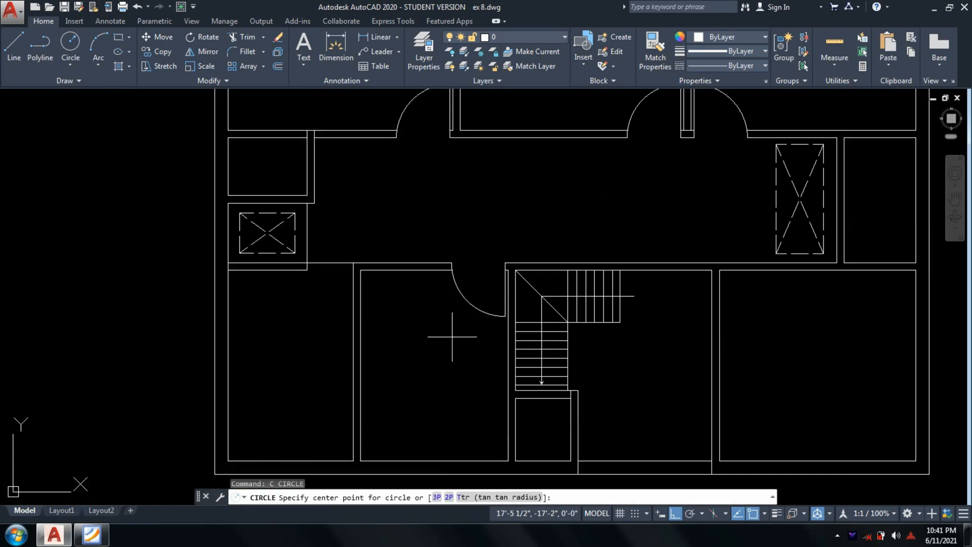
scroll(505, 304, up, 2)
key(Escape)
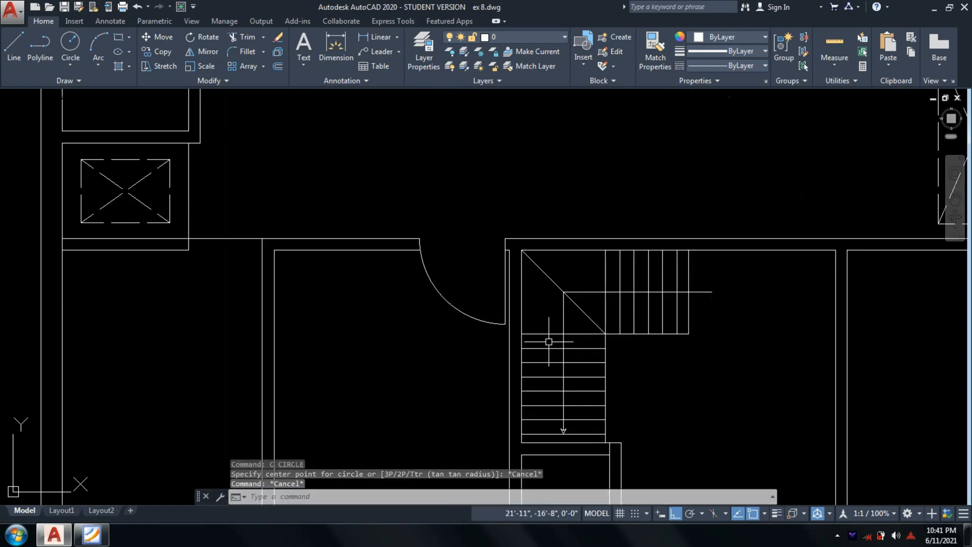
Step: Copy bedroom 4's door by its hinge point onto the lobby-side wall line, aligned with the porch's right wall face, checking the reference PDF
text(co)
key(Return)
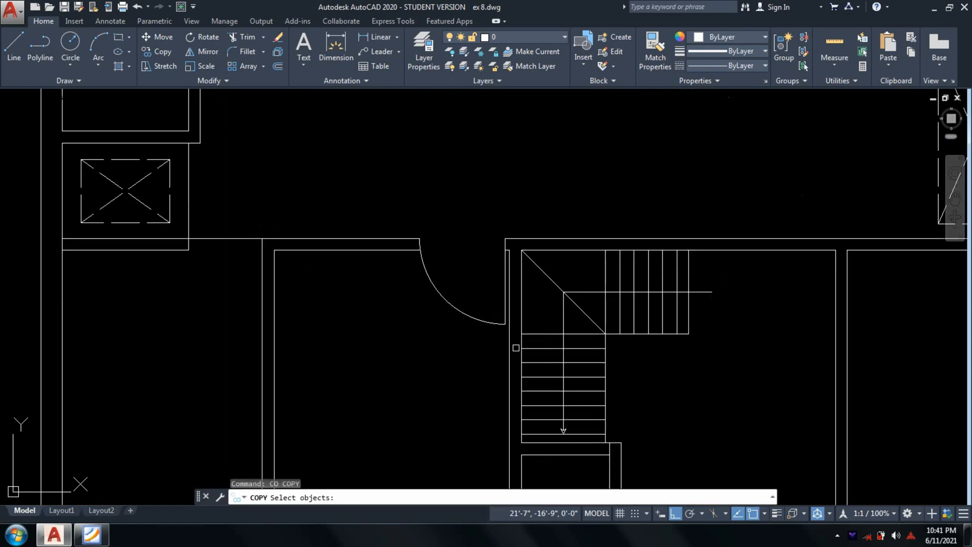
scroll(480, 299, up, 2)
drag(471, 294, 406, 371)
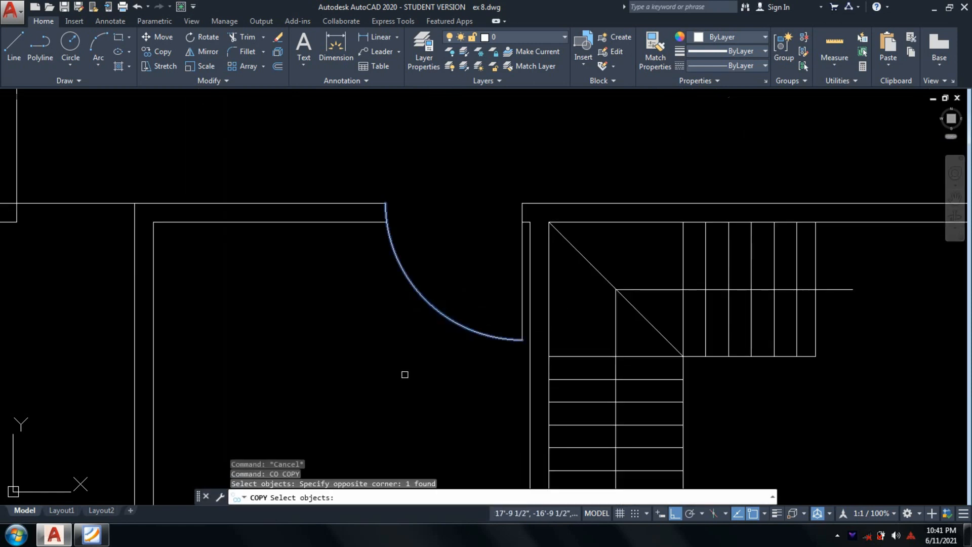
click(520, 320)
key(Return)
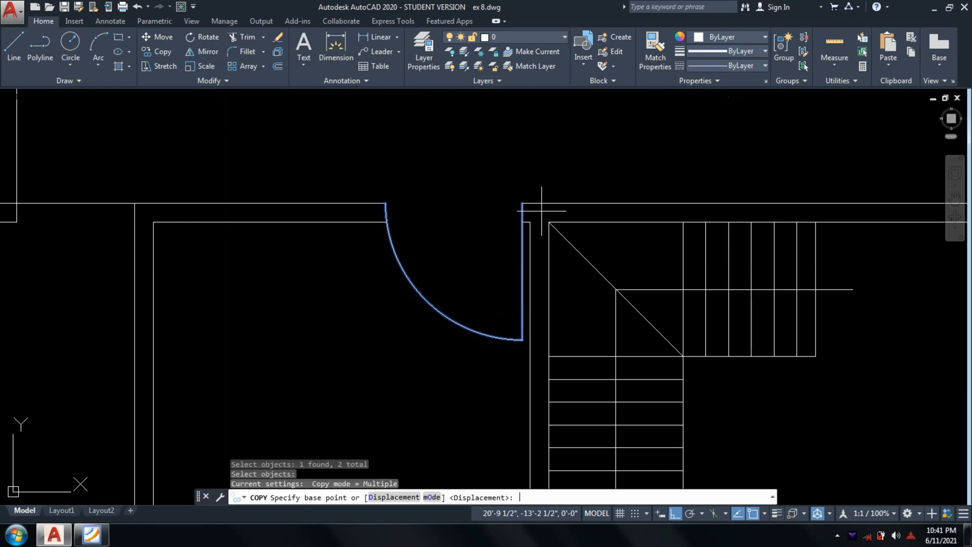
click(539, 203)
scroll(839, 210, down, 1)
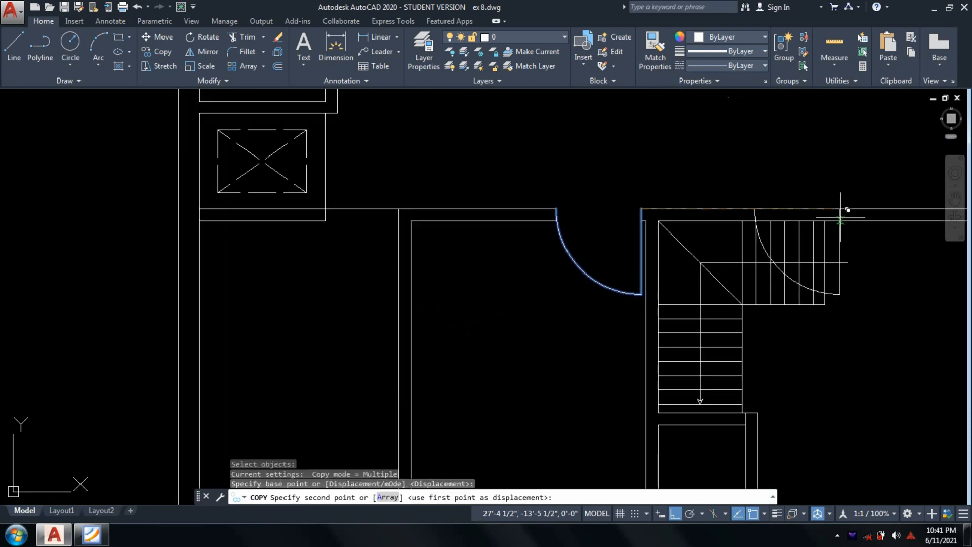
middle_drag(952, 217, 507, 224)
scroll(507, 224, up, 2)
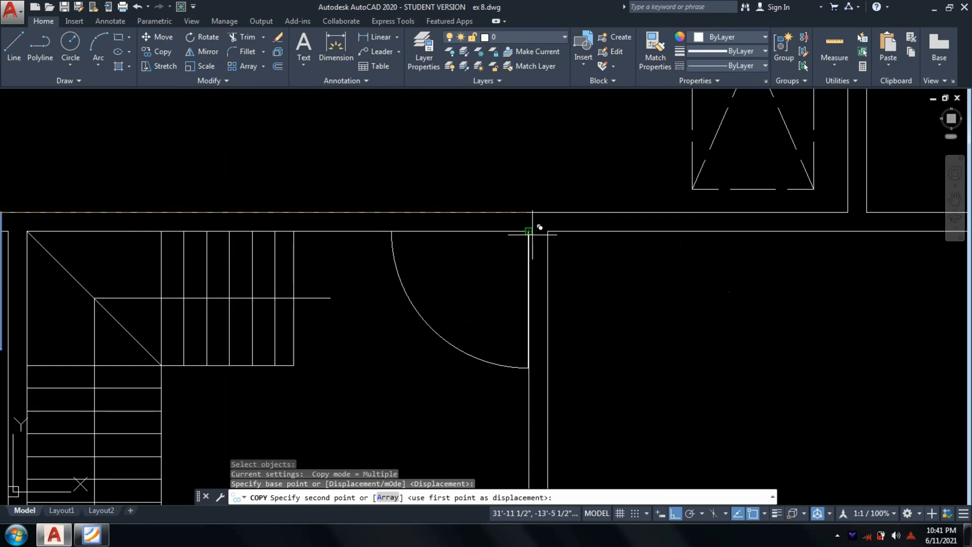
click(533, 212)
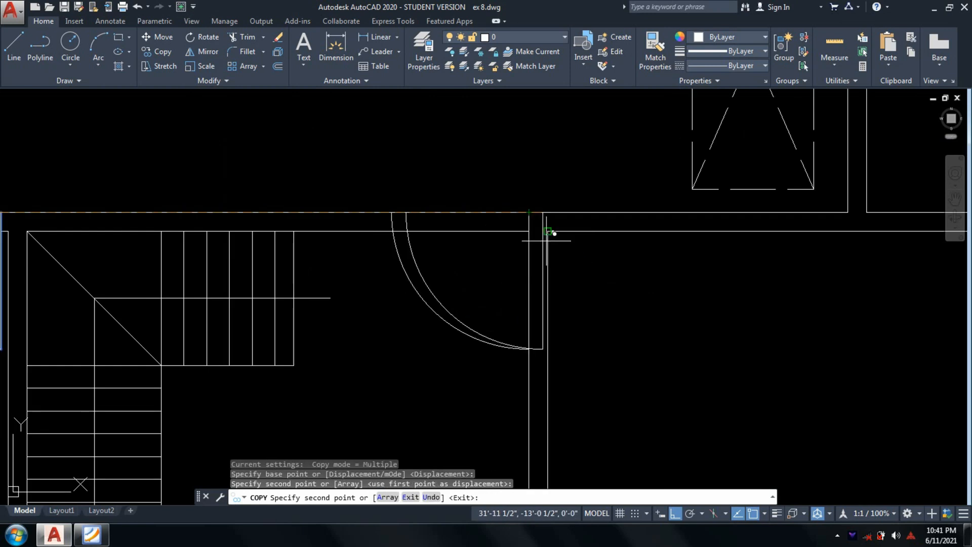
scroll(662, 397, down, 4)
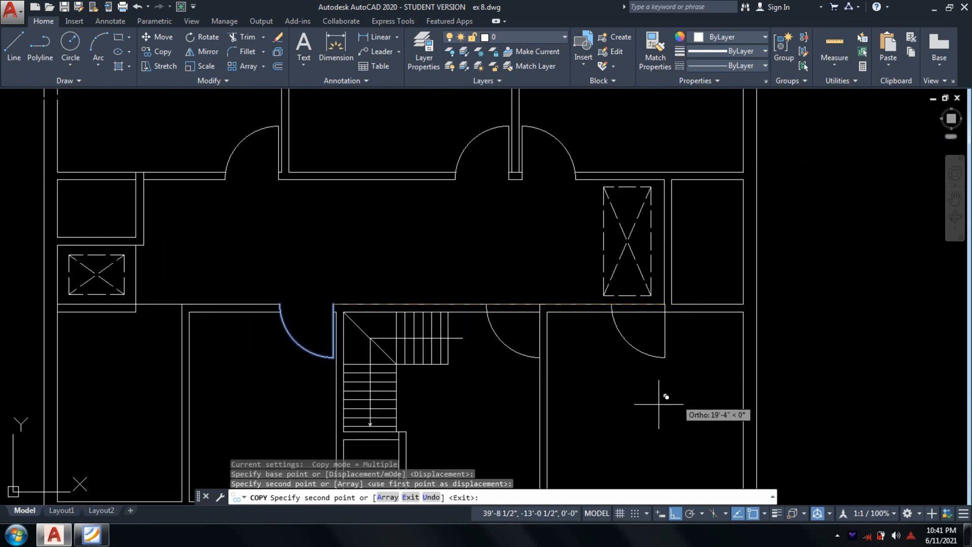
click(93, 534)
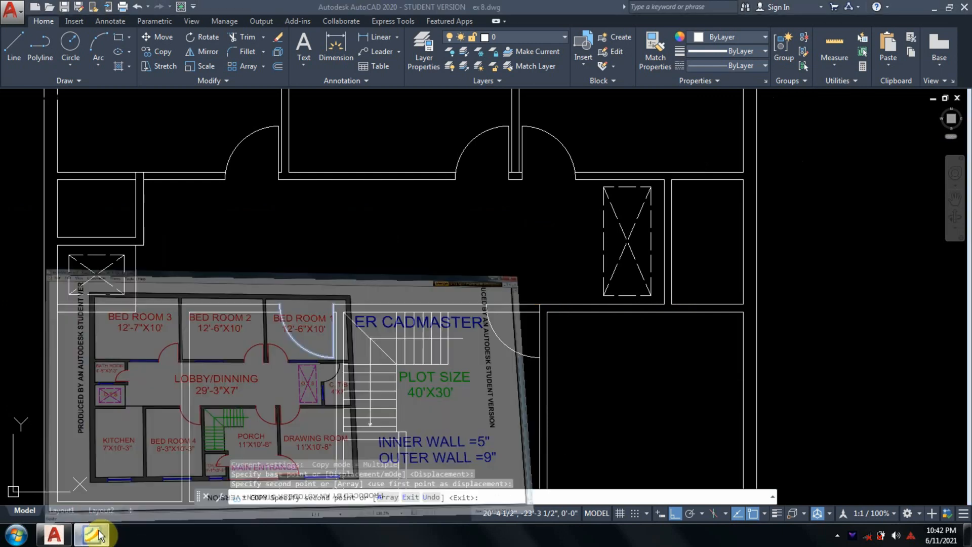
click(94, 534)
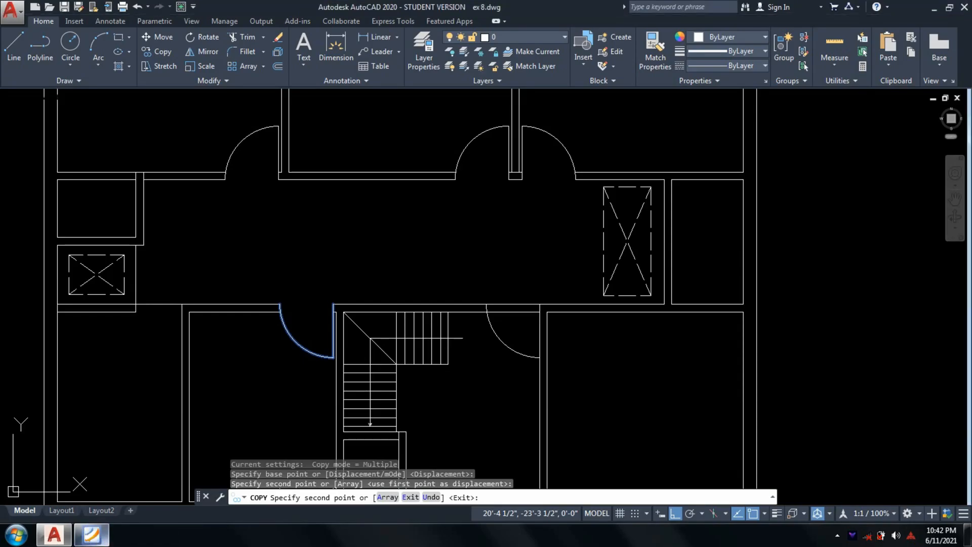
key(Escape)
Step: Try to trim the wall lines across the porch door opening
text(tr)
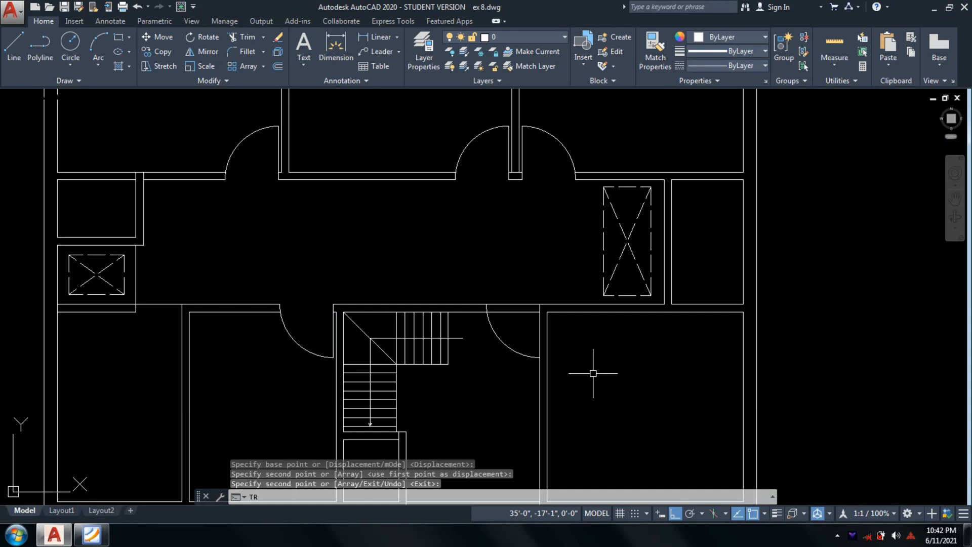
key(Return)
scroll(527, 304, up, 4)
click(524, 350)
click(495, 275)
scroll(546, 331, up, 2)
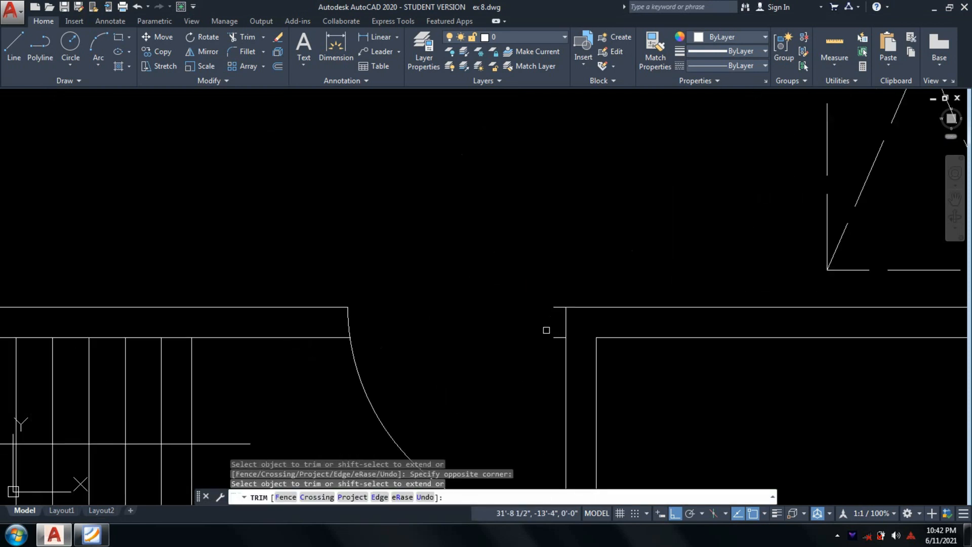
scroll(575, 362, down, 3)
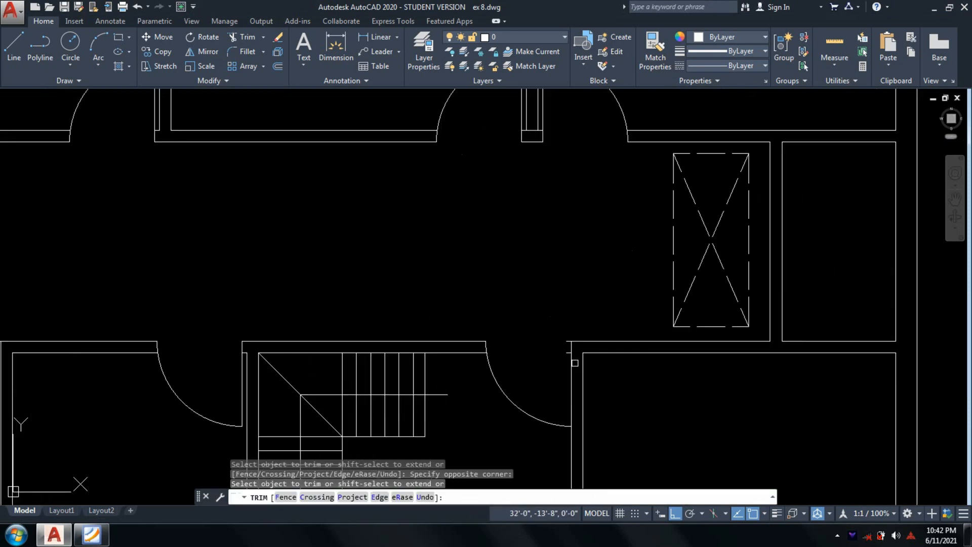
scroll(575, 363, down, 2)
key(Escape)
Step: Move the porch door's arc and leaf 2" to the left, away from the porch's right wall face
text(m)
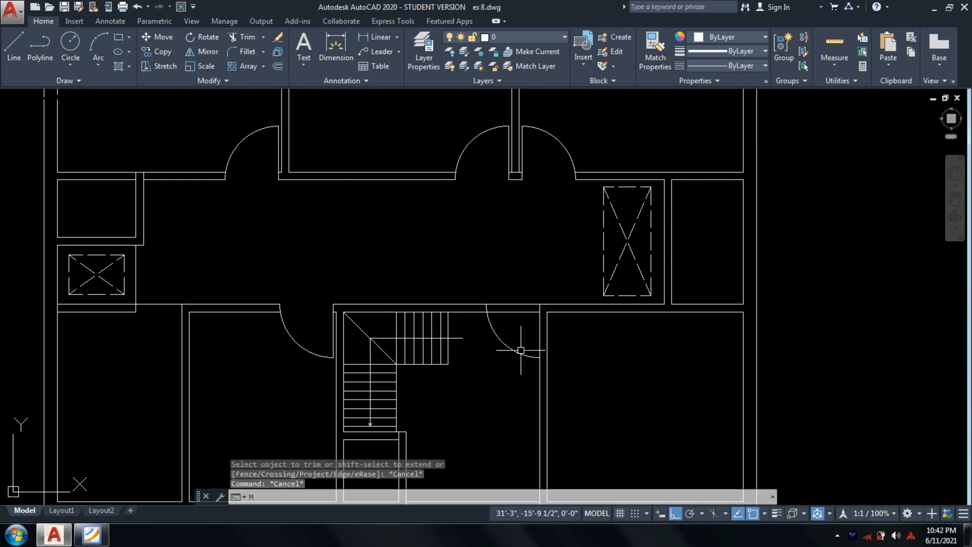
key(Return)
click(516, 347)
click(513, 351)
scroll(516, 346, up, 4)
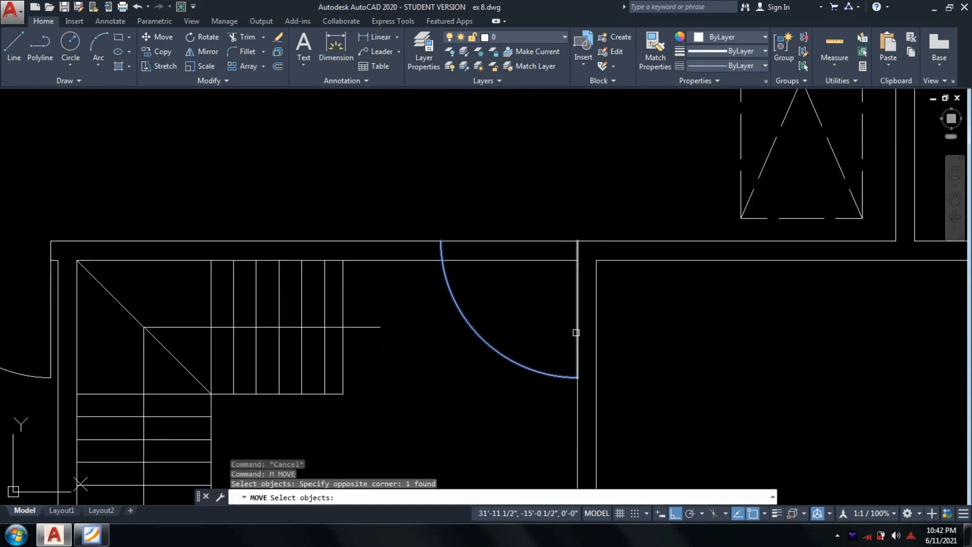
click(576, 333)
key(Return)
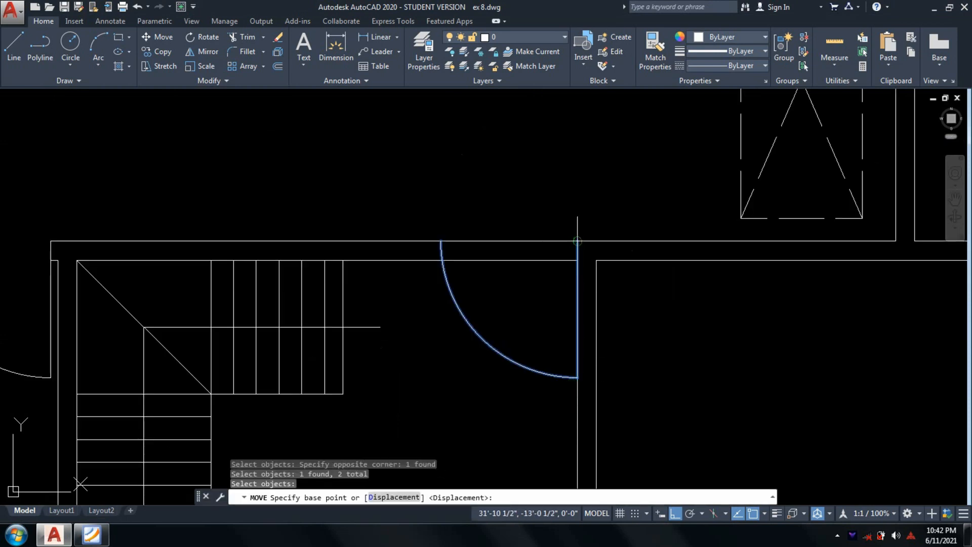
click(577, 241)
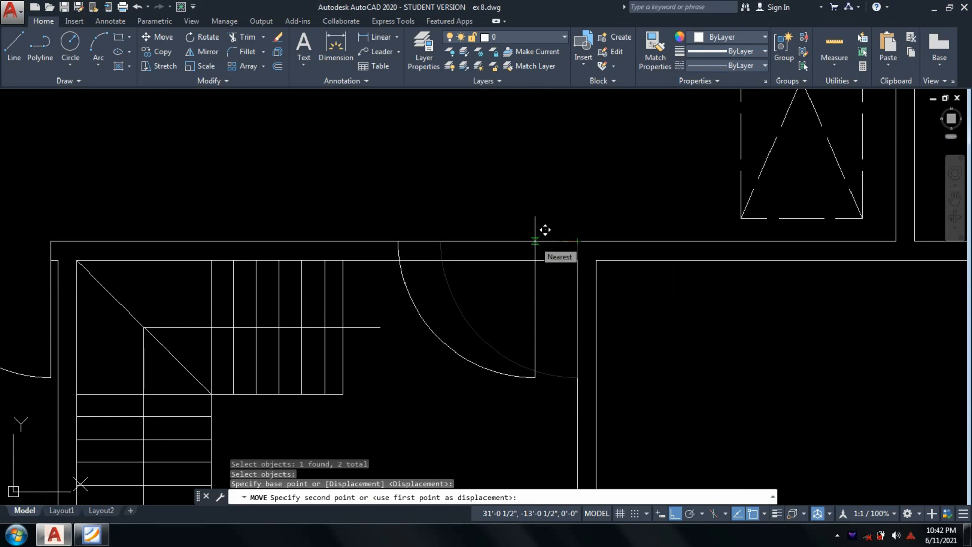
text(2)
key(Return)
text(RE)
key(Escape)
Step: Trim both wall lines between the porch door's arc and leaf to open the gap
text(T)
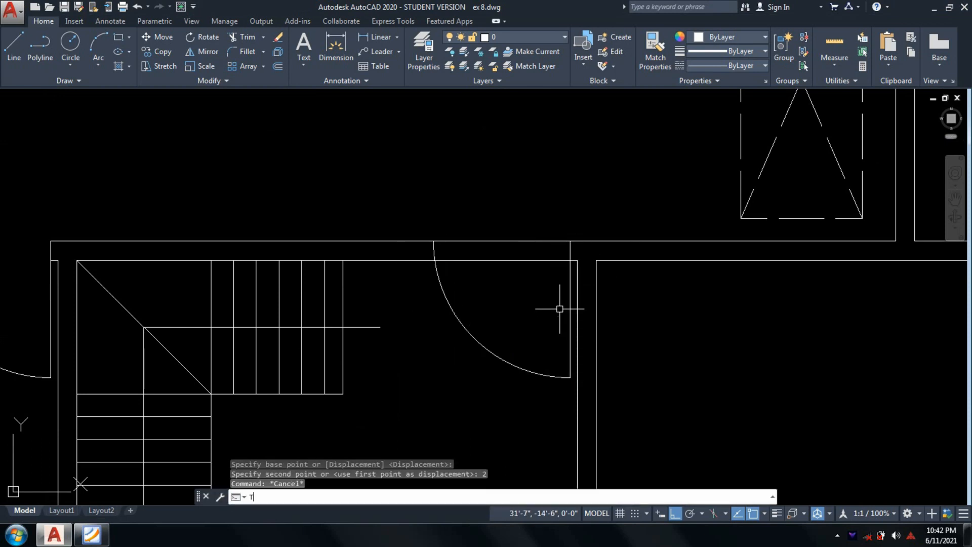
text(R)
key(Return)
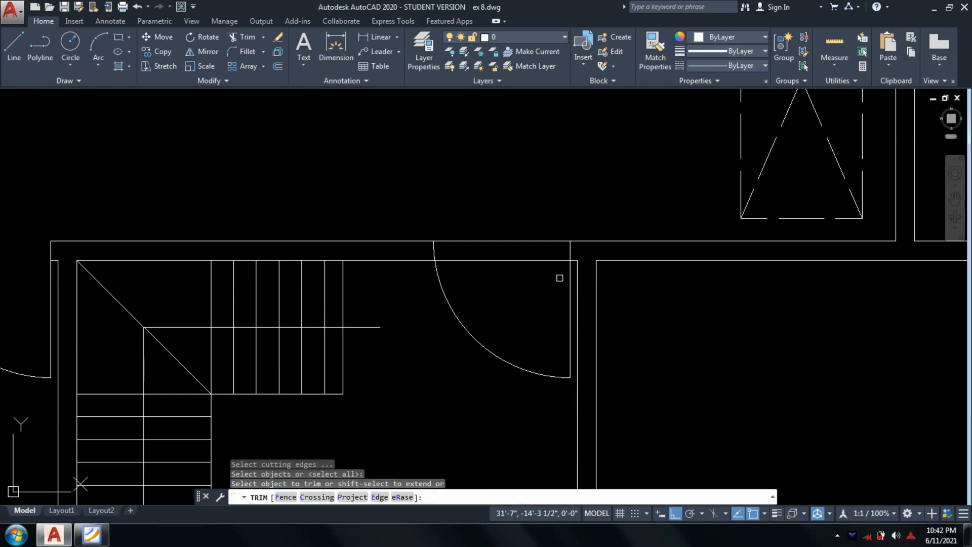
click(560, 276)
click(532, 225)
scroll(651, 308, down, 2)
key(Return)
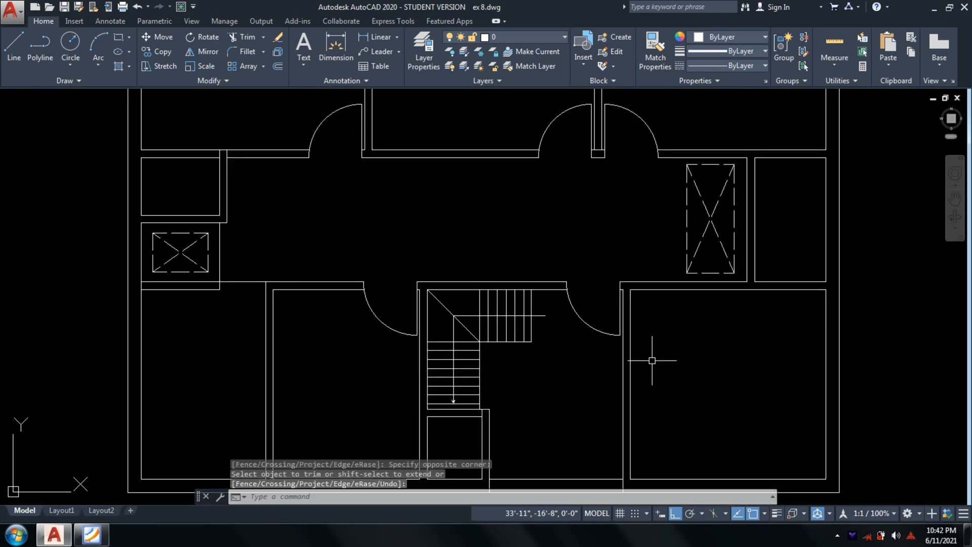
Step: Check the drawing room door in the Foxit Reader plan and, back in AutoCAD, draw a line across the upper end of the porch–drawing room partition
click(97, 541)
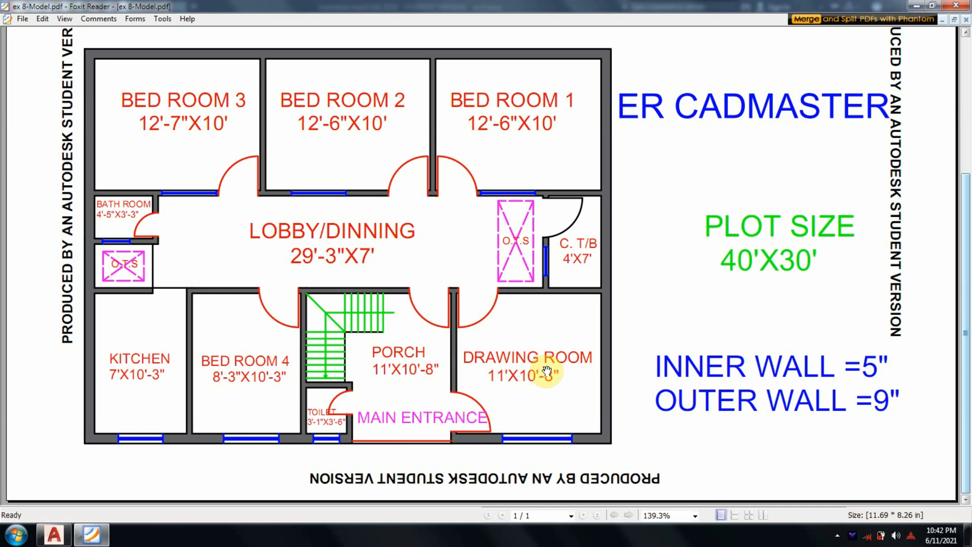
key(alt+Tab)
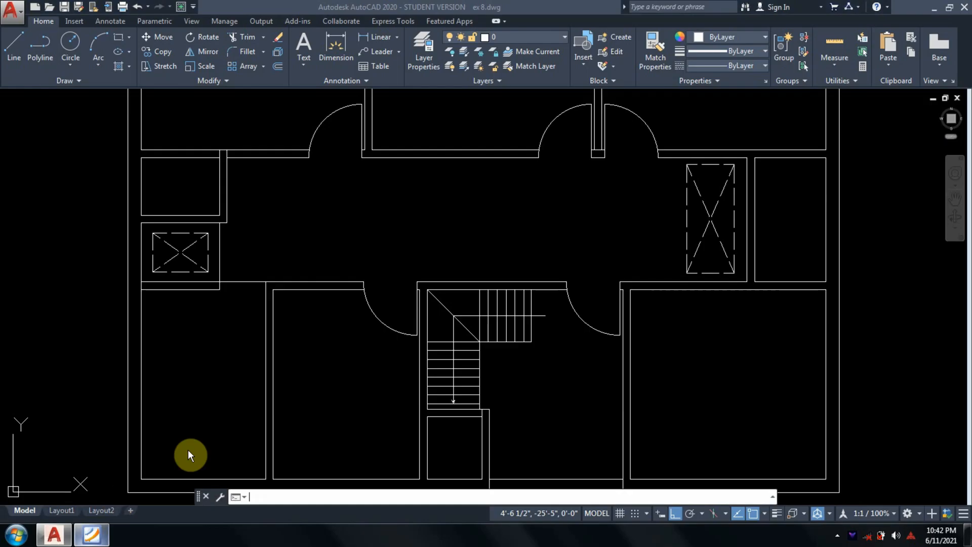
scroll(619, 300, up, 2)
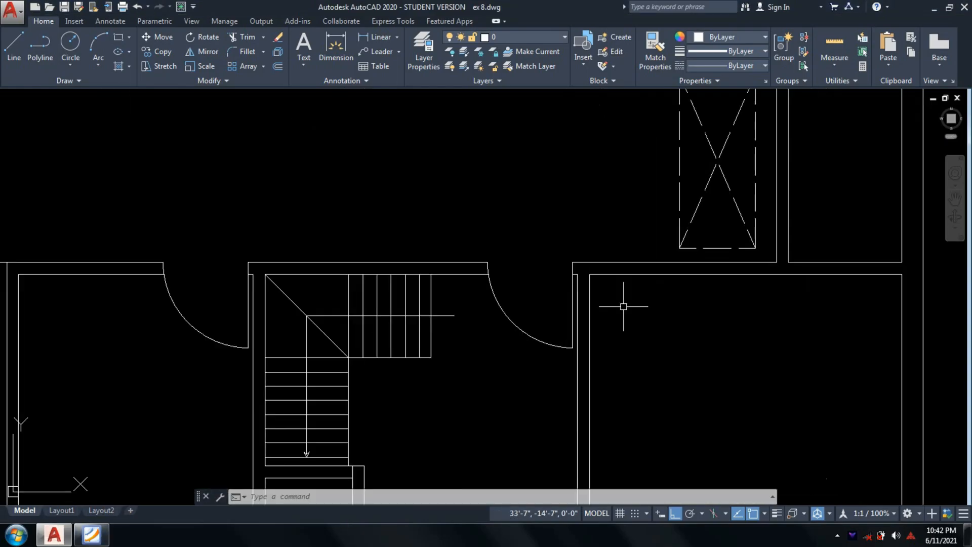
text(L)
key(Return)
scroll(623, 307, down, 4)
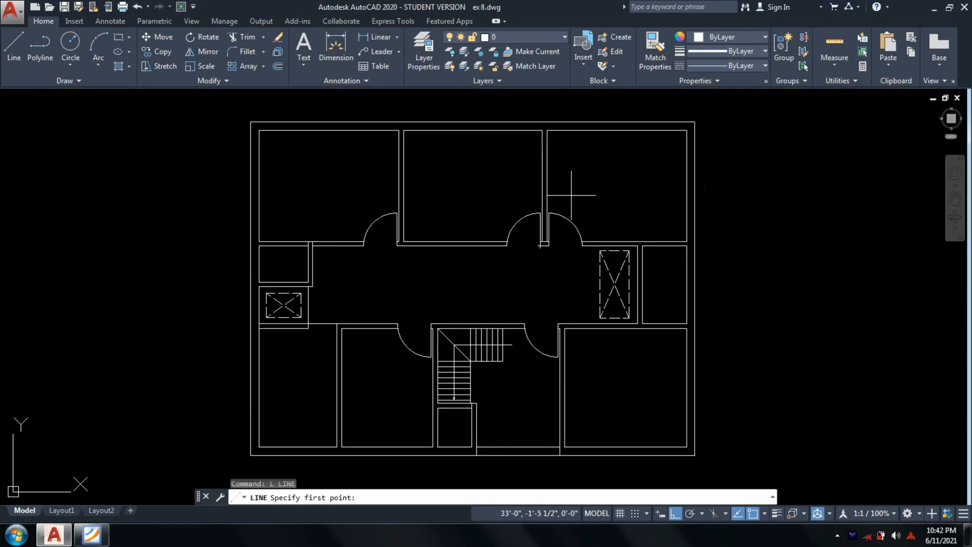
scroll(562, 325, up, 5)
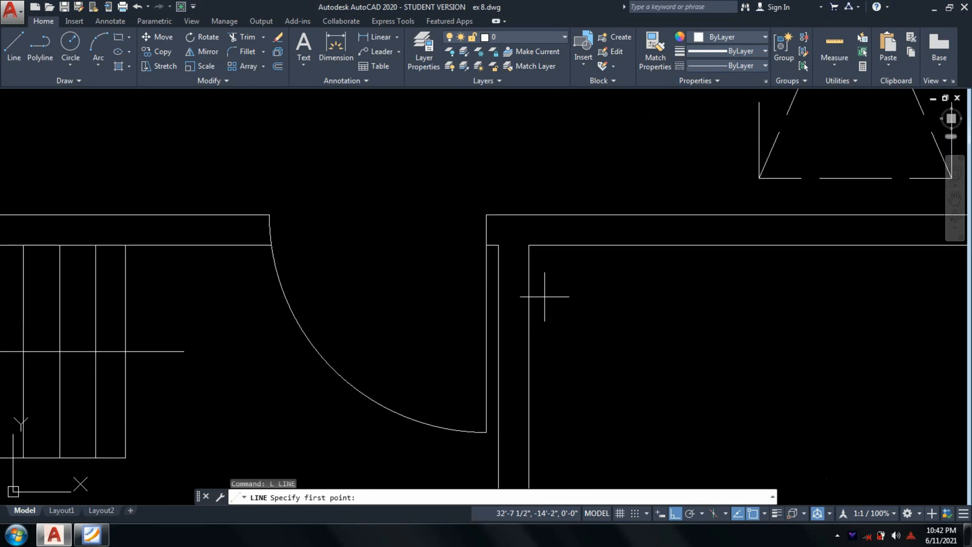
click(499, 245)
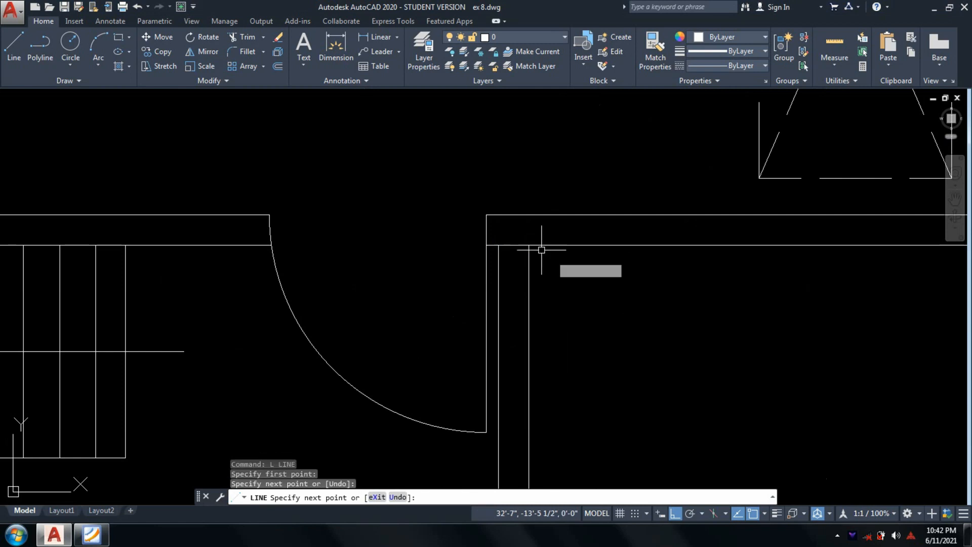
key(Return)
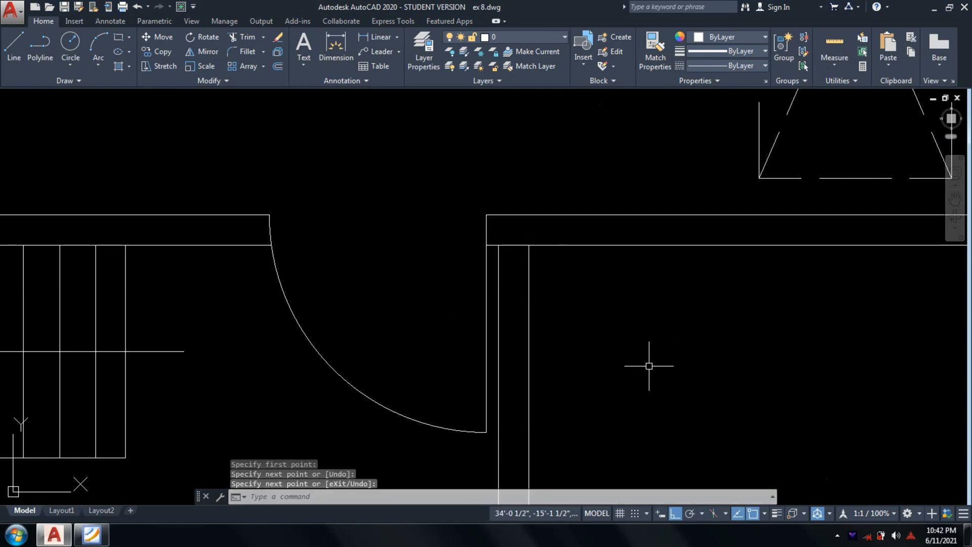
Step: Mirror the porch door's arc and leaf about the porch–drawing room partition's vertical centreline, keeping the original, to form the drawing room door
text(MI)
key(Return)
click(379, 407)
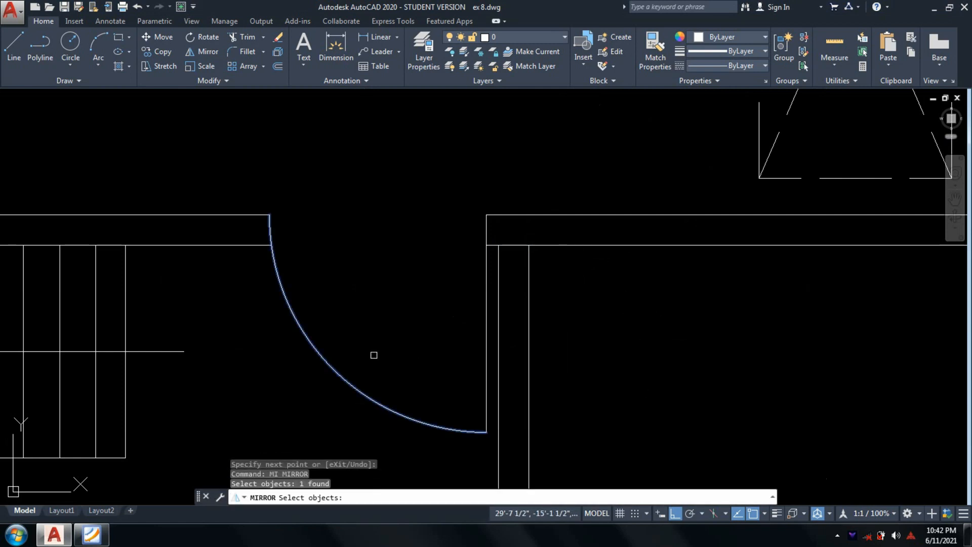
click(482, 327)
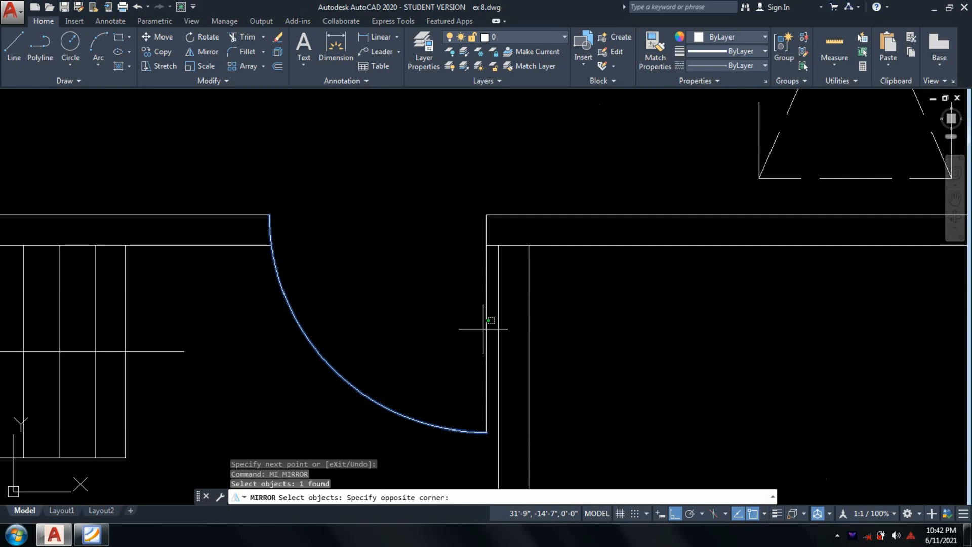
click(478, 313)
key(Return)
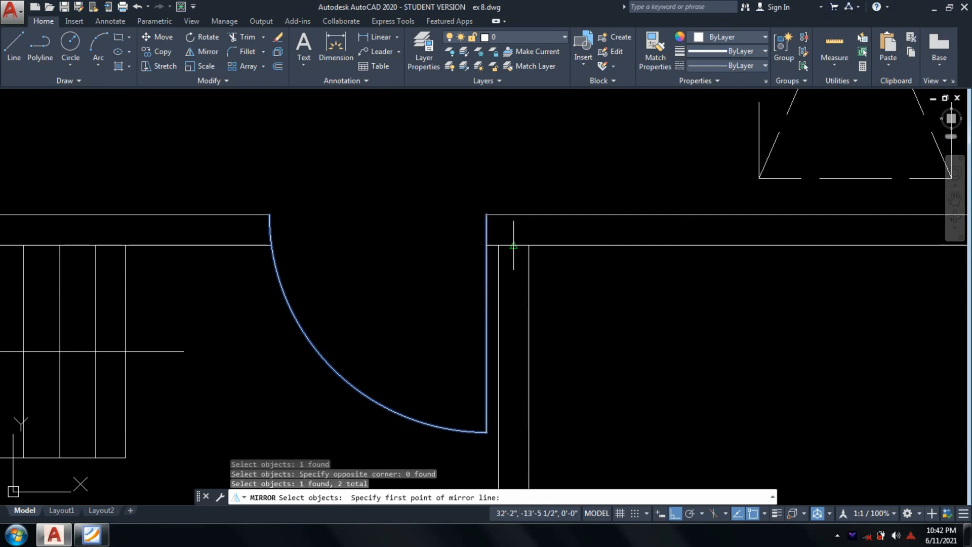
click(513, 246)
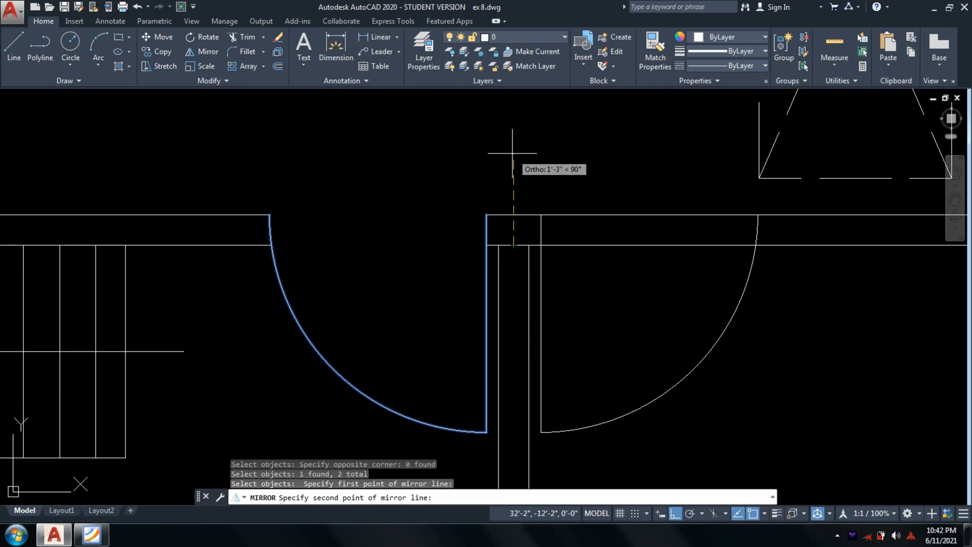
click(513, 153)
key(Return)
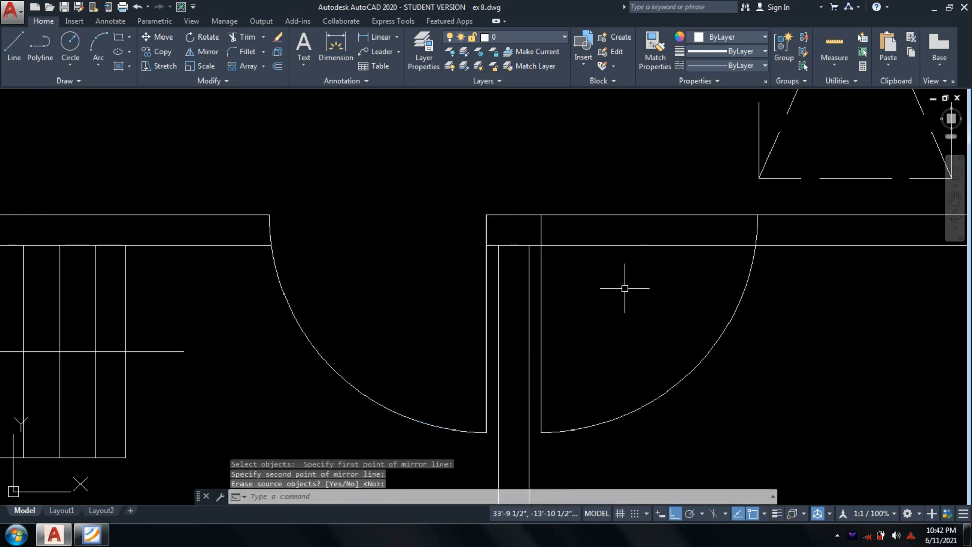
Step: Trim both wall lines between the drawing room door's leaf and arc to open the gap
text(TR)
key(Return)
click(641, 283)
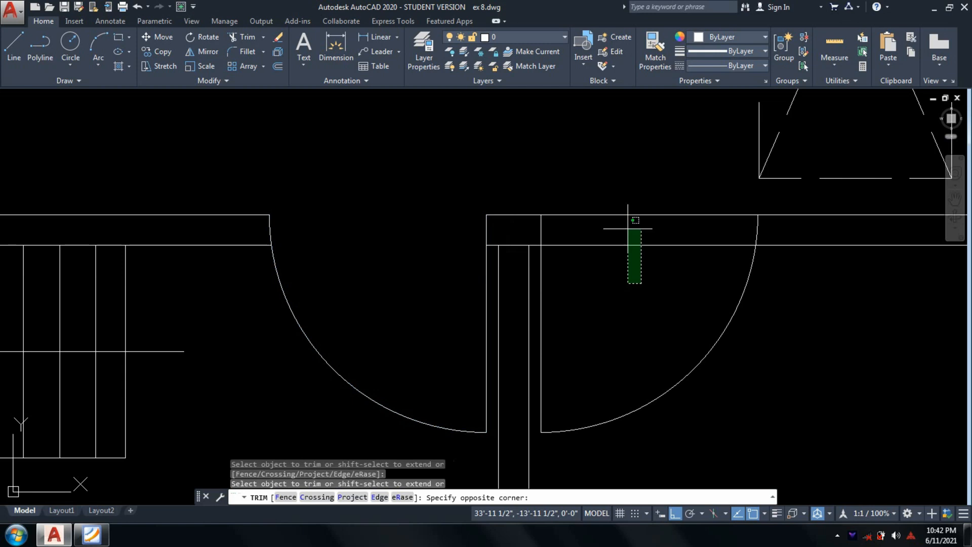
click(628, 229)
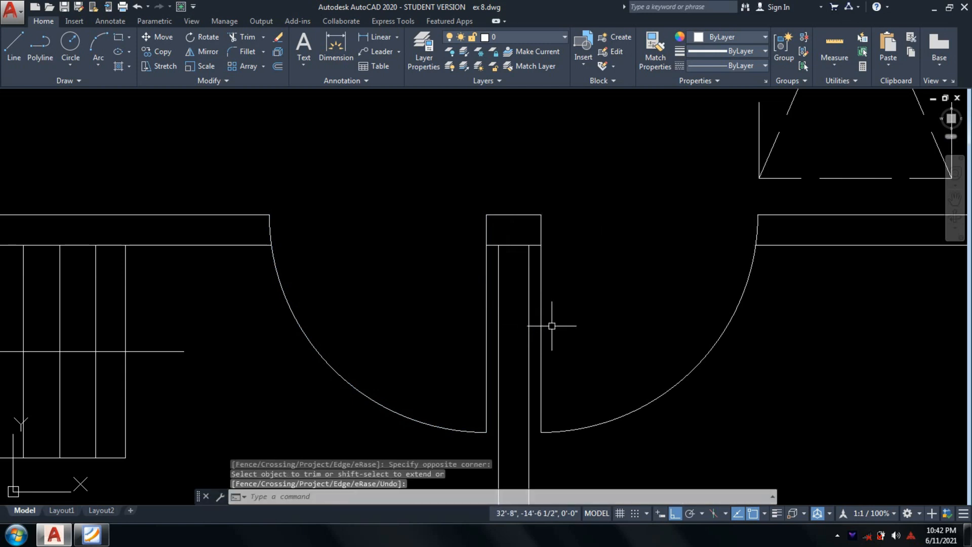
scroll(466, 365, down, 2)
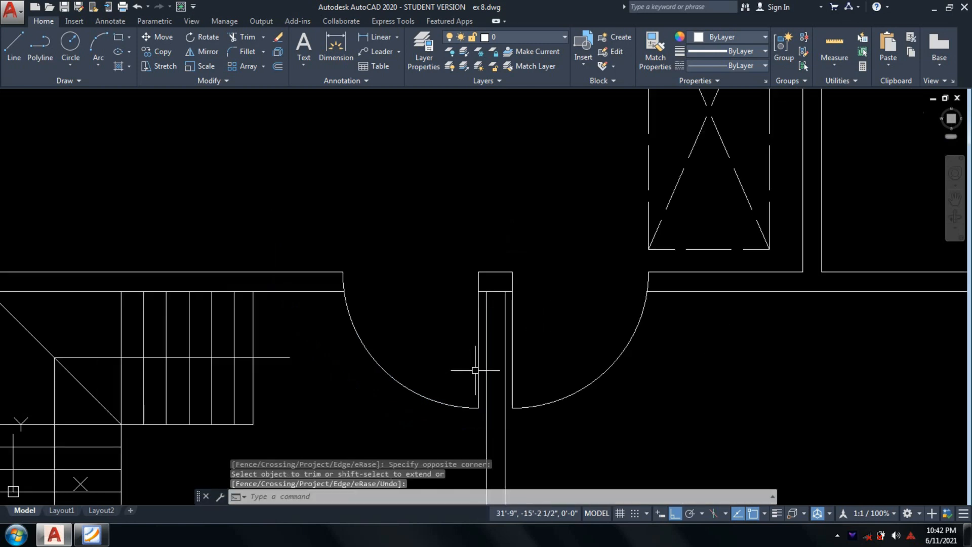
middle_drag(475, 370, 497, 308)
Step: Check the reference plan in Foxit Reader and, back in AutoCAD, try to trim the short line crossing the upper end of the porch–drawing room partition
click(92, 535)
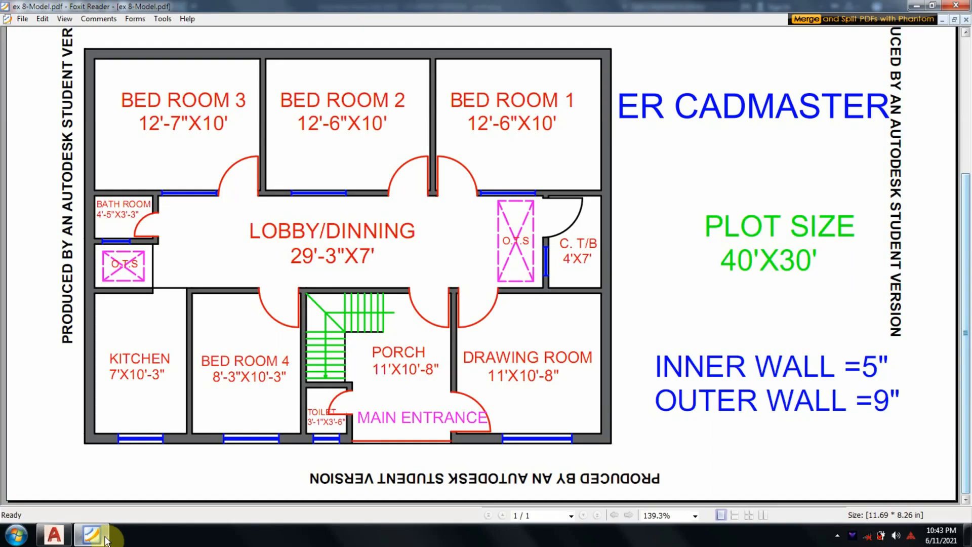
click(106, 540)
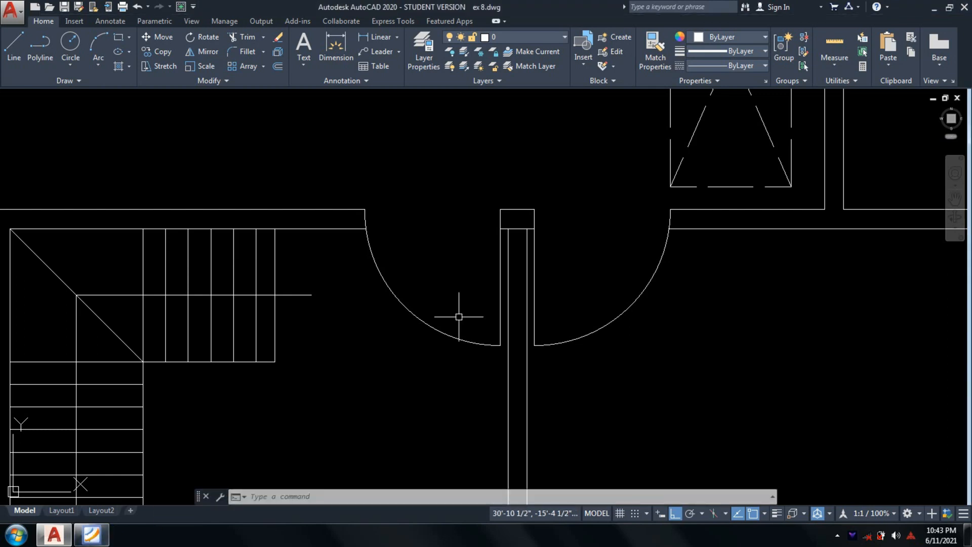
scroll(459, 317, down, 5)
key(Escape)
key(Escape)
scroll(649, 304, up, 4)
text(tr)
key(Return)
key(Return)
scroll(588, 265, up, 4)
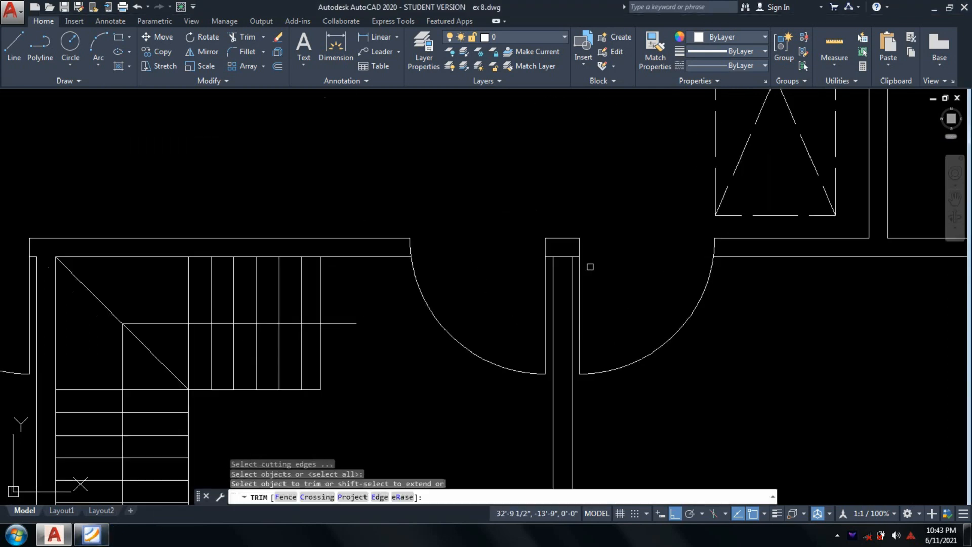
click(546, 252)
click(545, 251)
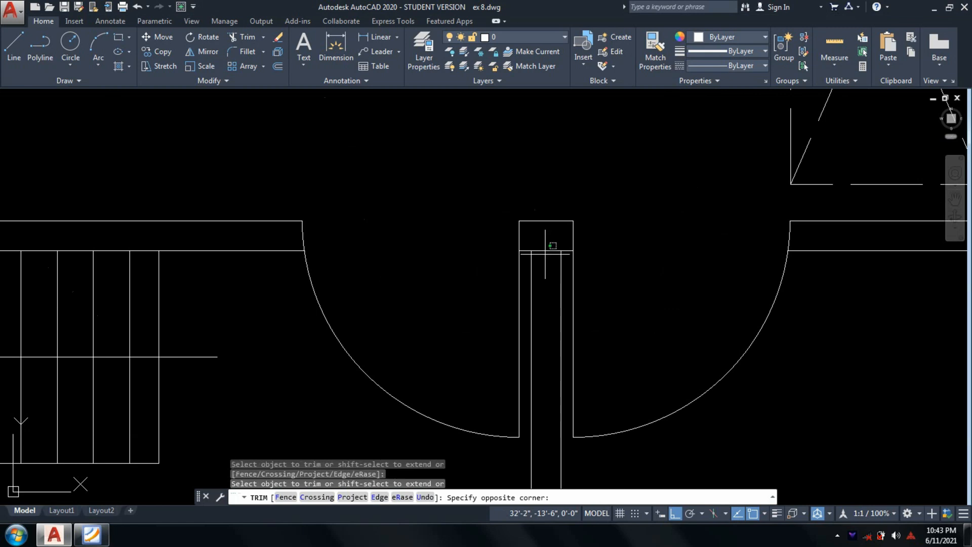
scroll(546, 248, up, 4)
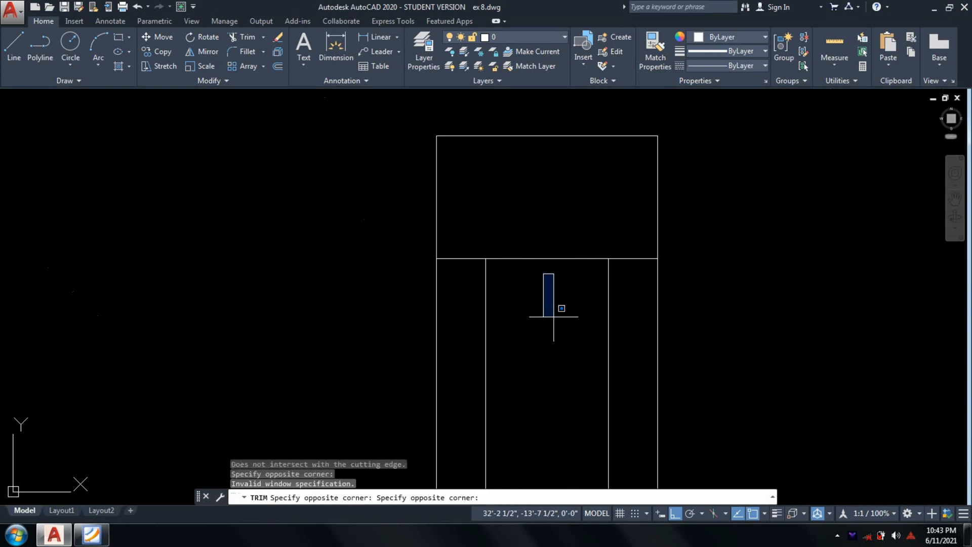
click(571, 331)
key(Escape)
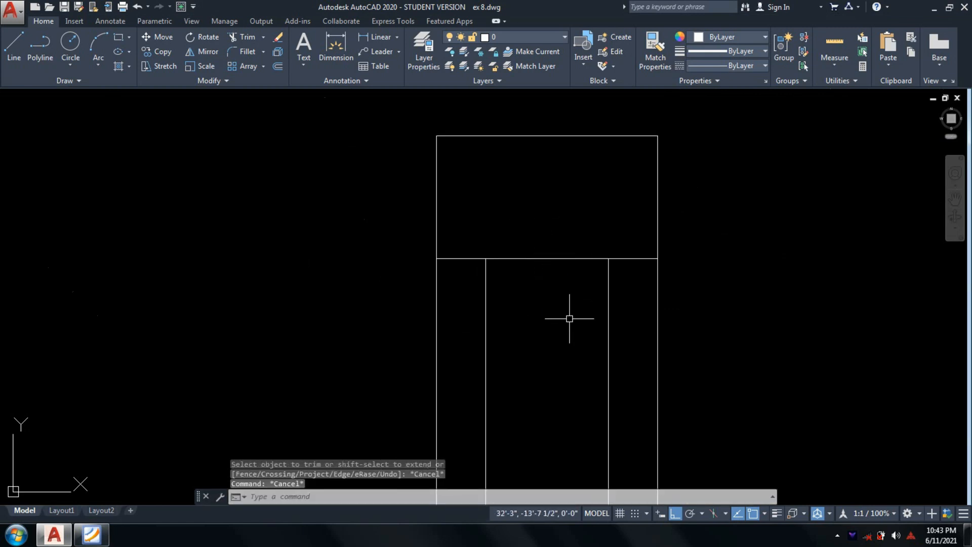
Step: Erase the short line segment between the two faces of the porch–drawing room partition, just below its upper end cap
click(570, 318)
click(603, 225)
text(e)
key(Return)
scroll(638, 281, down, 3)
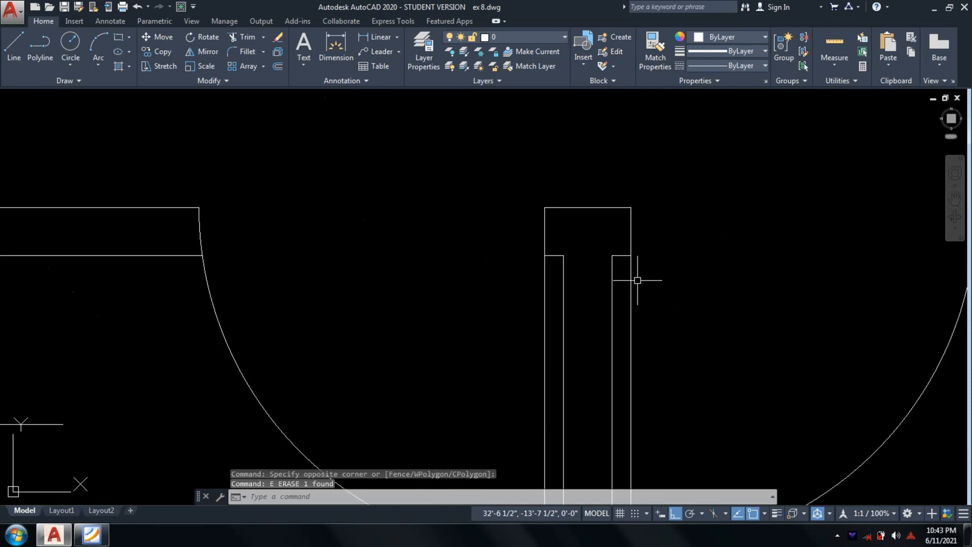
scroll(638, 280, down, 5)
Step: Erase the short line segment between the two faces of the bed room 1–bed room 2 partition at its lower end
scroll(618, 310, up, 5)
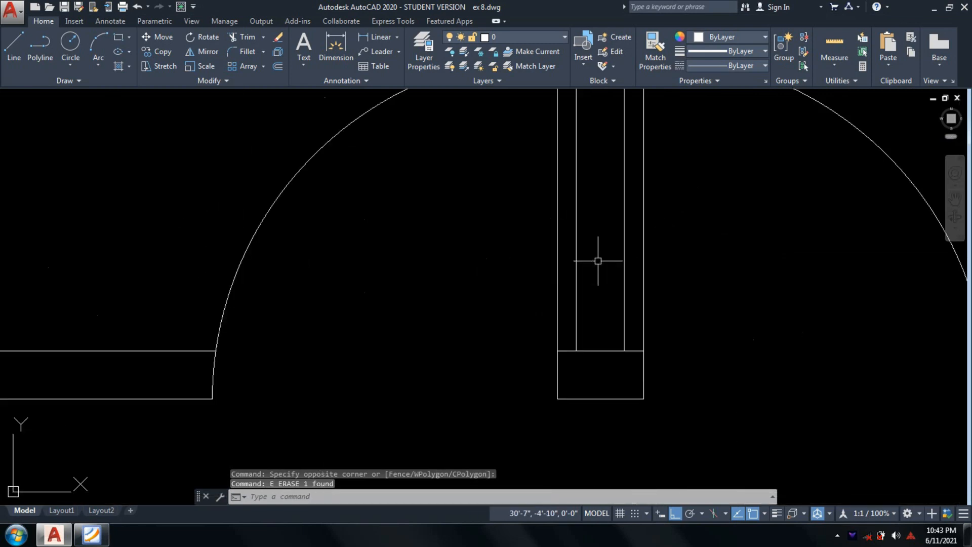
click(622, 359)
click(592, 321)
text(e)
key(Return)
scroll(592, 320, down, 5)
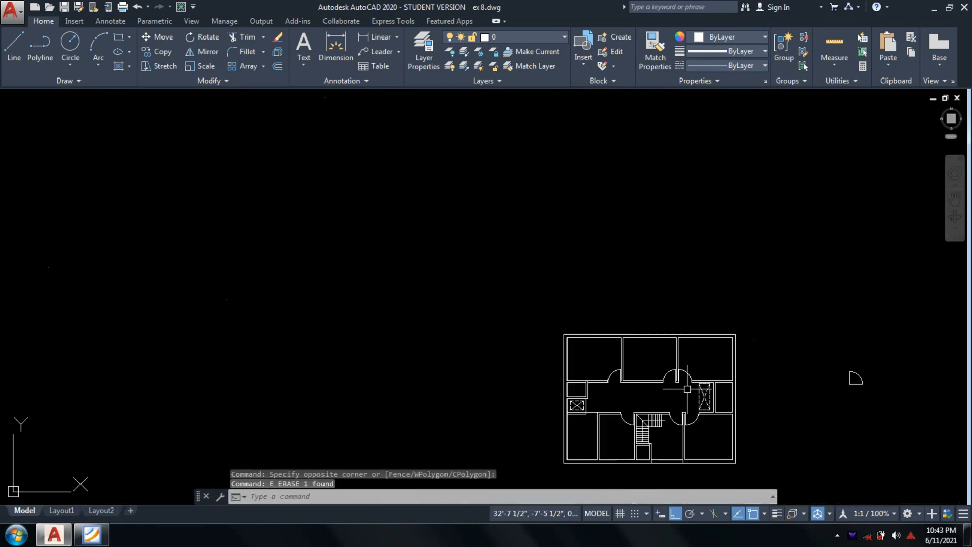
scroll(592, 331, up, 4)
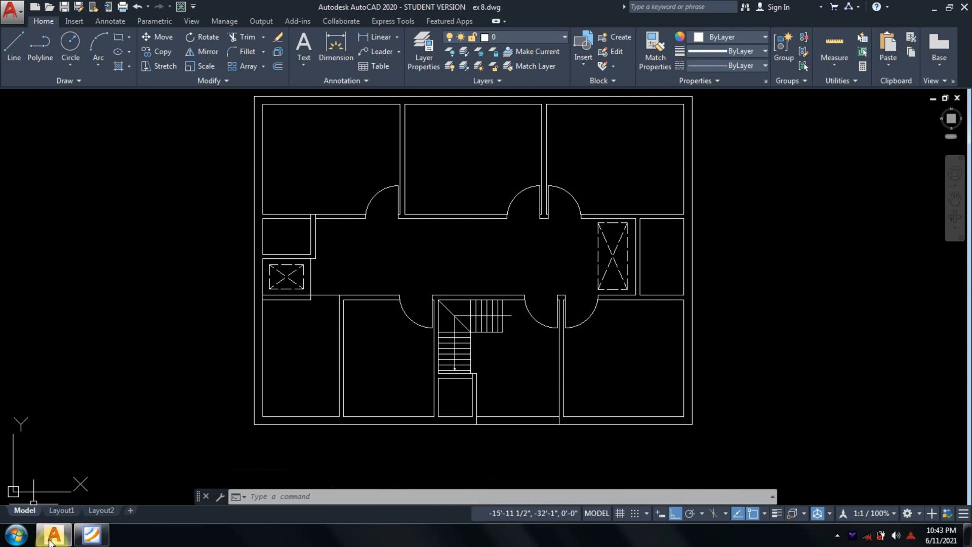
Step: Check the kitchen window in the Foxit Reader plan and, back in AutoCAD, draw two vertical lines across the kitchen's lower outer wall
click(101, 535)
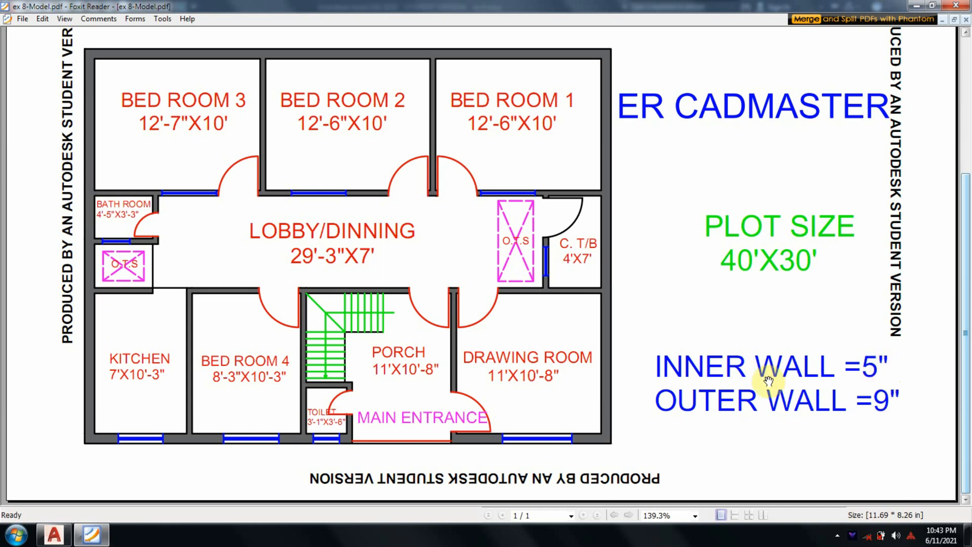
click(90, 544)
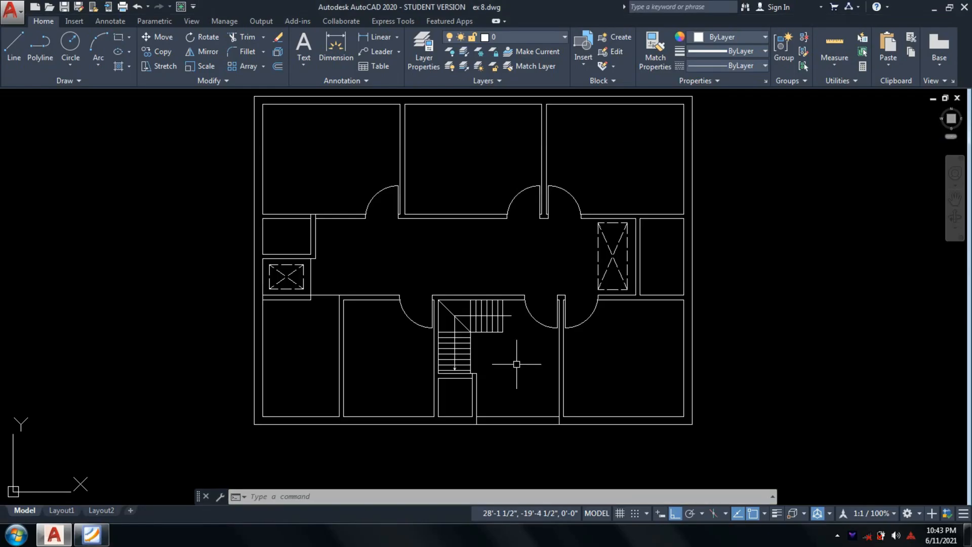
click(86, 541)
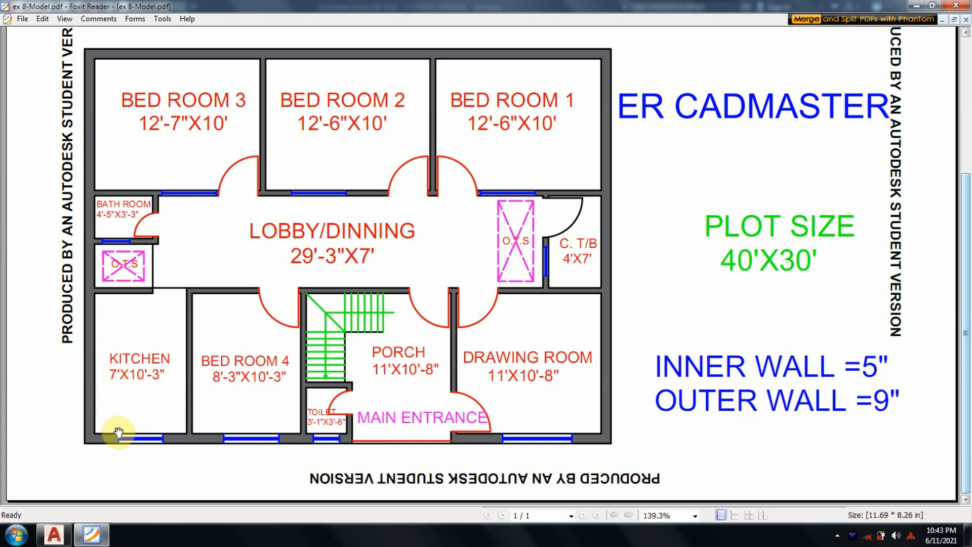
click(95, 529)
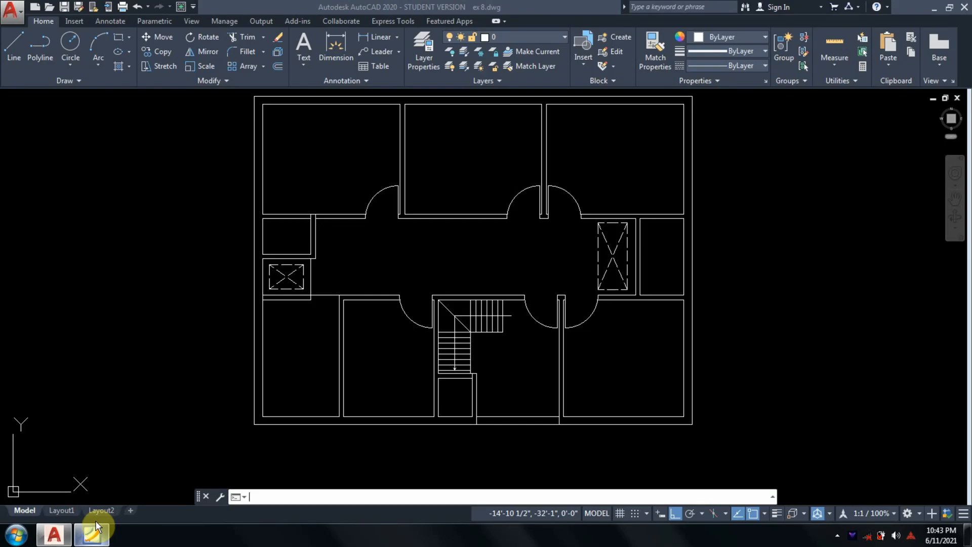
text(L)
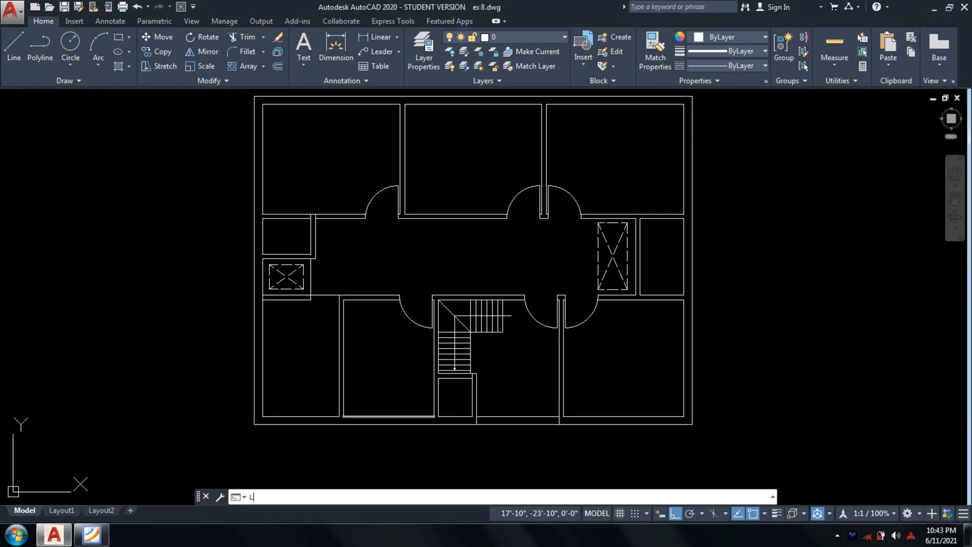
key(Return)
scroll(266, 427, up, 4)
click(277, 385)
click(272, 446)
key(Return)
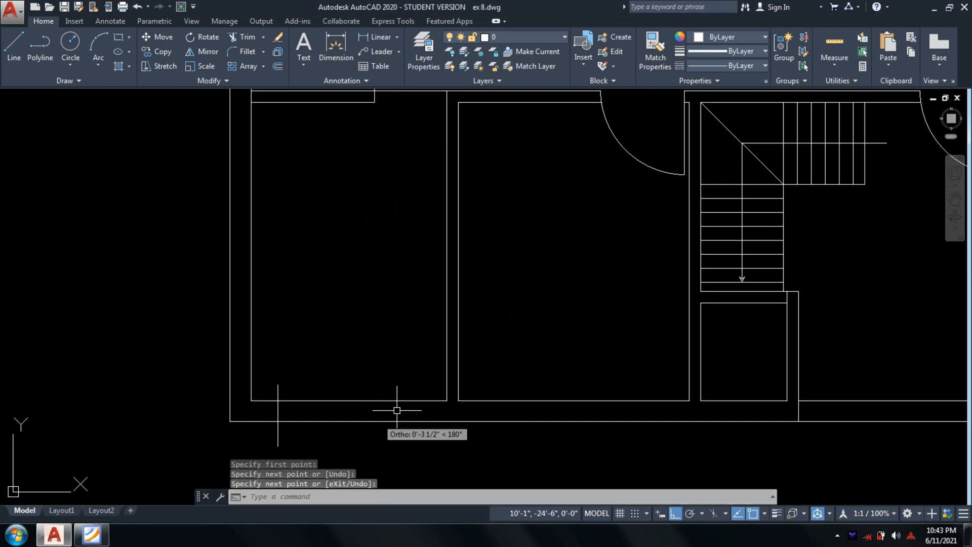
key(Return)
click(412, 384)
click(413, 437)
key(Return)
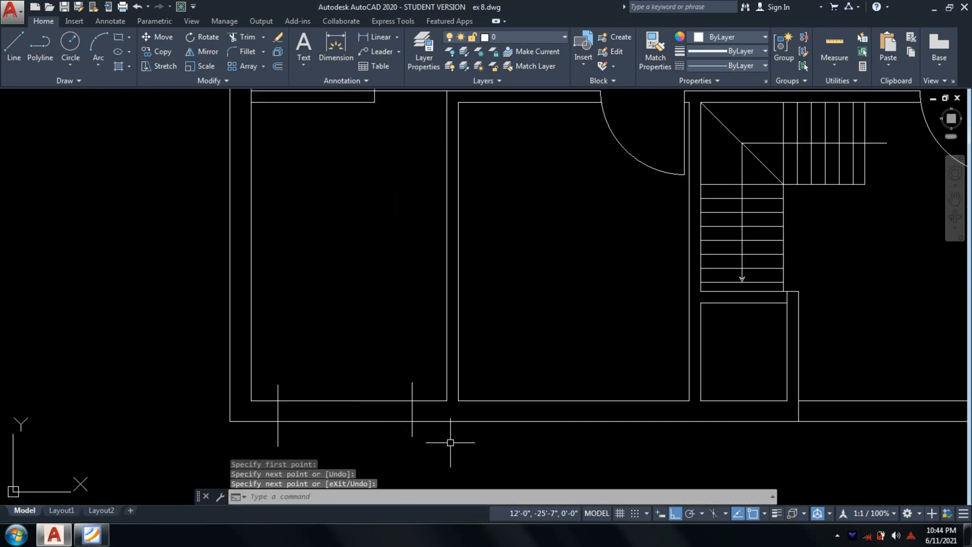
Step: Trim the overhanging ends of both kitchen window side lines at the inner and outer wall faces
text(tr)
key(Return)
key(Return)
scroll(405, 369, up, 4)
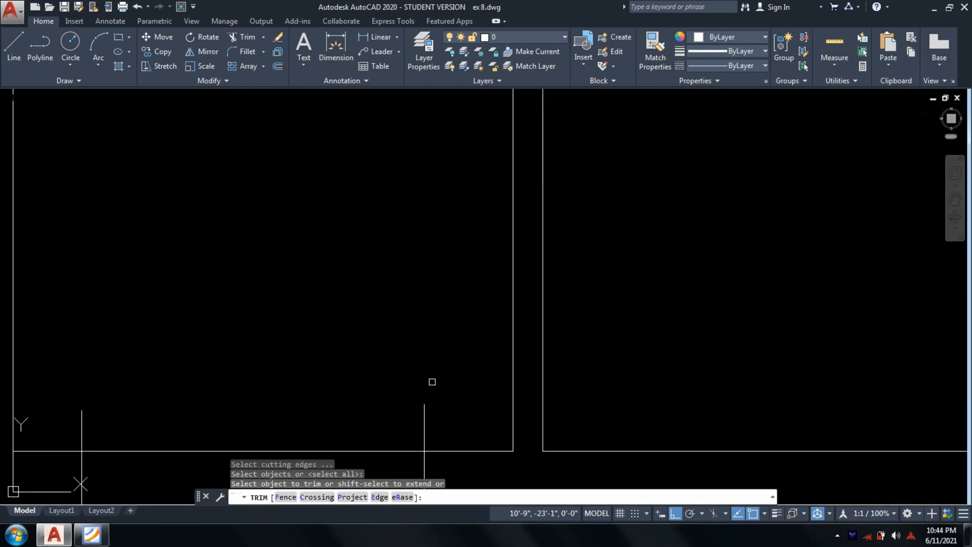
scroll(432, 382, down, 4)
click(355, 385)
click(385, 415)
scroll(343, 355, up, 4)
click(268, 379)
click(223, 391)
middle_drag(273, 442, 304, 277)
click(308, 335)
click(249, 336)
click(612, 328)
key(Escape)
Step: Draw a horizontal line joining the two kitchen window side lines along the middle of the wall thickness
text(l)
key(Return)
scroll(639, 263, up, 2)
click(586, 278)
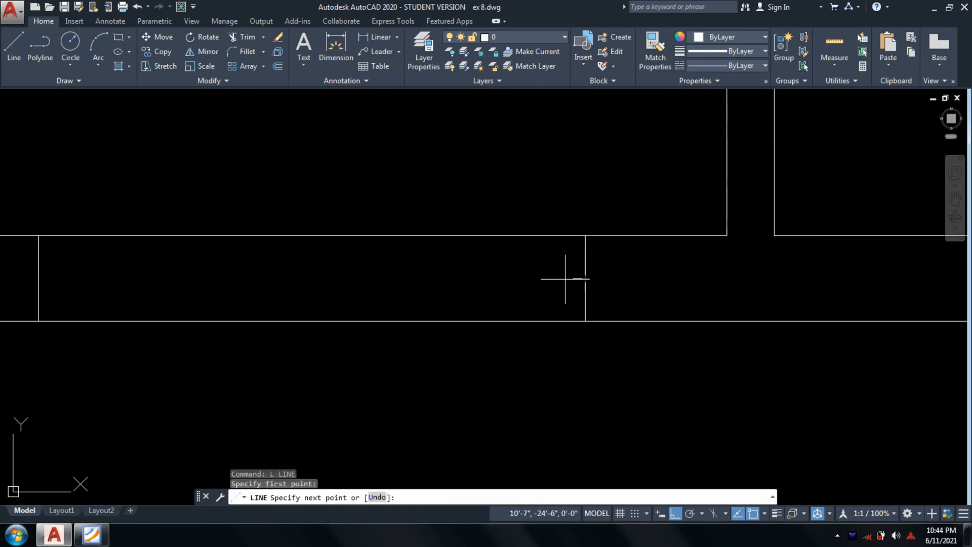
scroll(473, 276, down, 2)
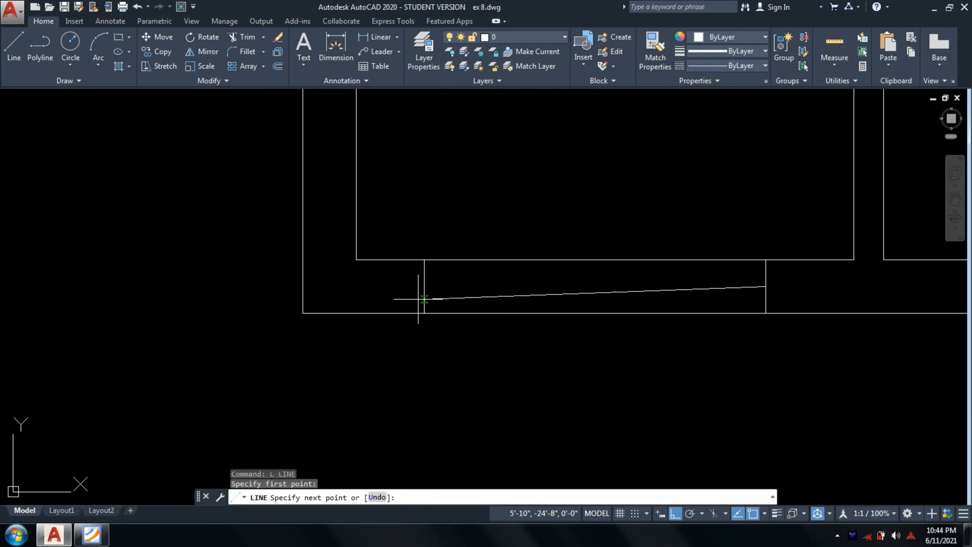
click(425, 299)
key(Escape)
scroll(557, 304, down, 2)
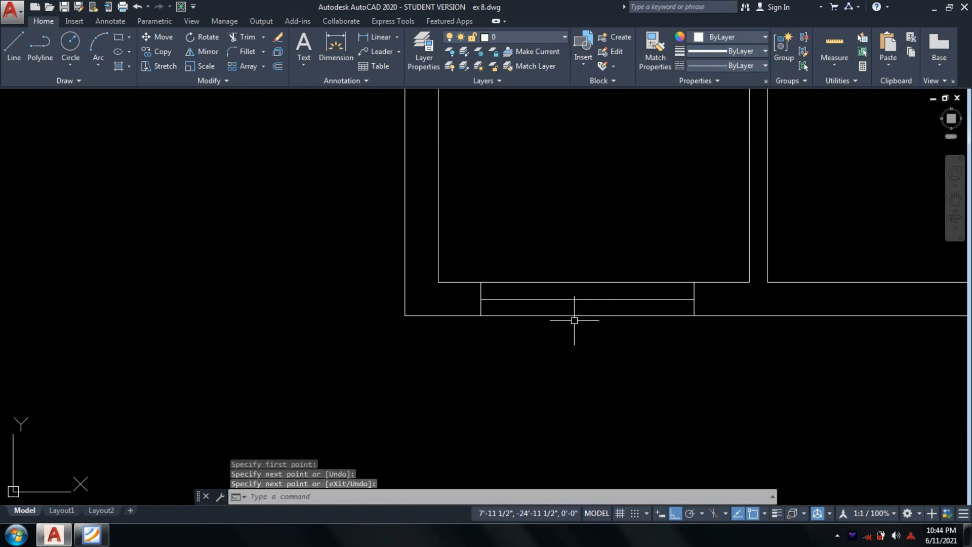
Step: Offset the kitchen window's horizontal middle line 1" upward and 1" downward
text(o)
key(Return)
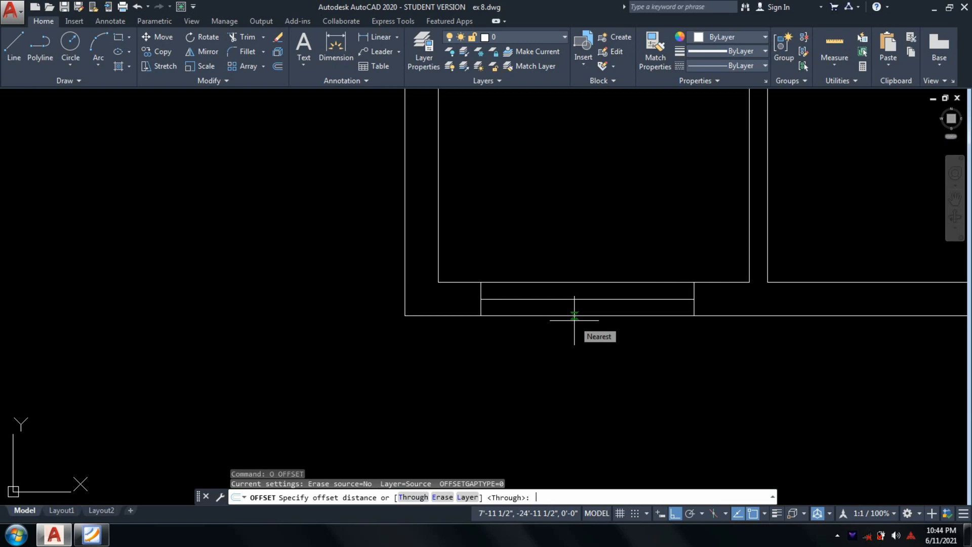
text(1)
key(Return)
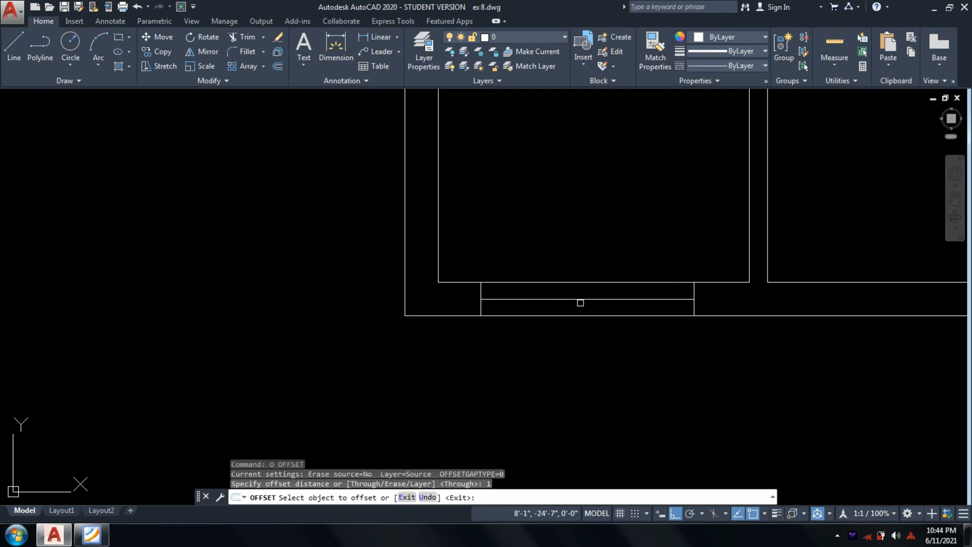
click(580, 299)
scroll(581, 299, up, 3)
click(581, 286)
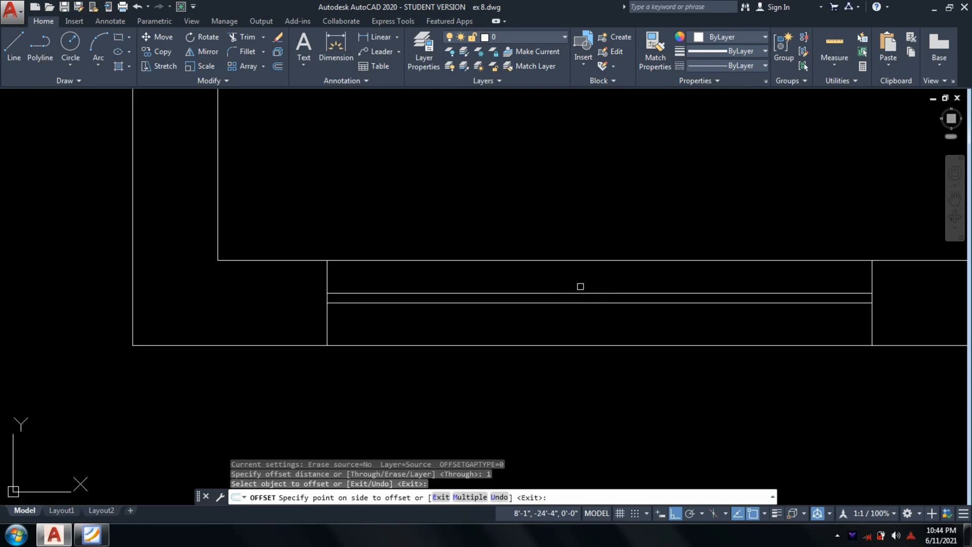
click(580, 303)
scroll(580, 331, up, 1)
click(580, 332)
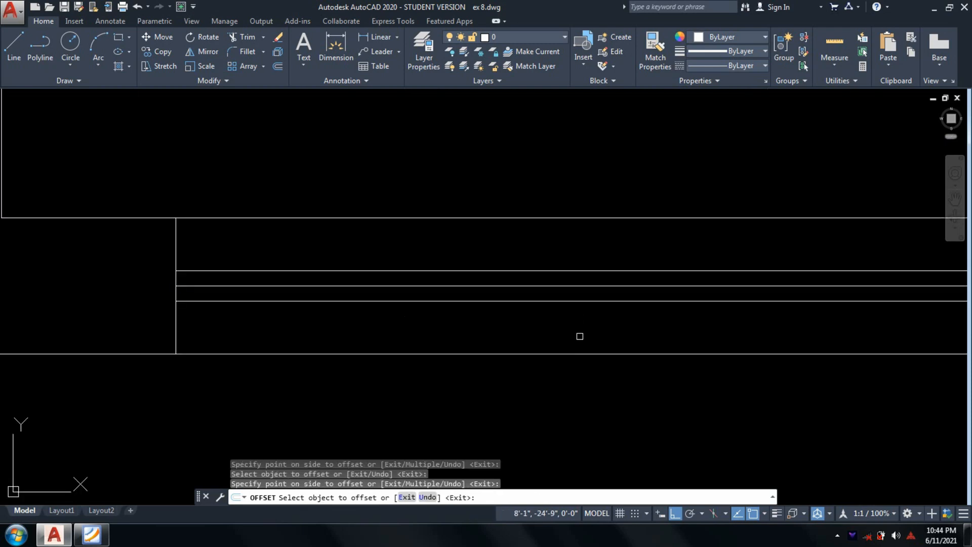
key(Return)
Step: Erase the kitchen window's original middle line, keeping only the two offset lines
scroll(596, 288, up, 2)
click(566, 288)
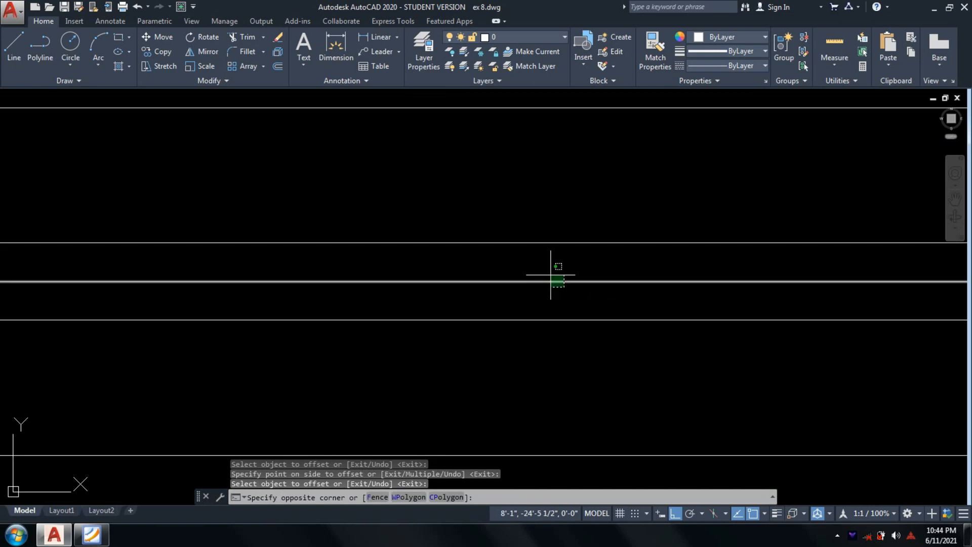
click(543, 272)
text(e)
key(Return)
scroll(668, 327, down, 3)
scroll(354, 332, down, 2)
middle_drag(354, 333, 193, 317)
scroll(512, 350, down, 4)
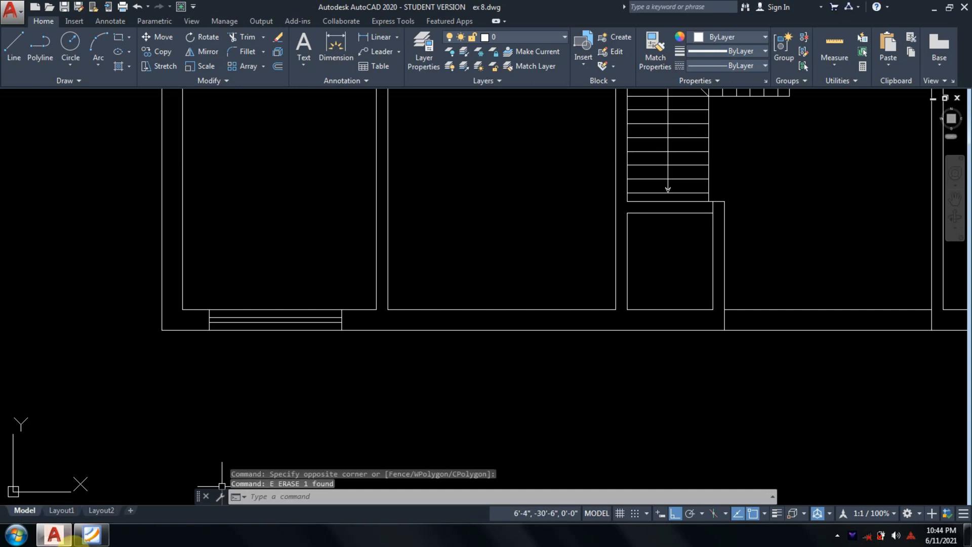
Step: Check the window layout in the reference PDF, and copy the kitchen window's four lines along the outer wall to below Bed Room 4
click(90, 535)
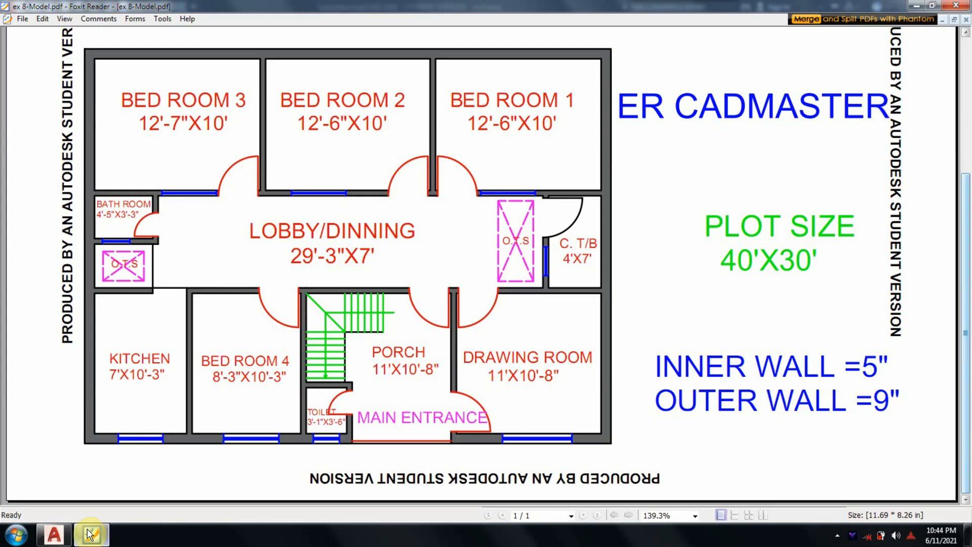
click(87, 537)
text(co)
key(Return)
scroll(329, 328, up, 4)
click(387, 305)
click(243, 311)
click(238, 321)
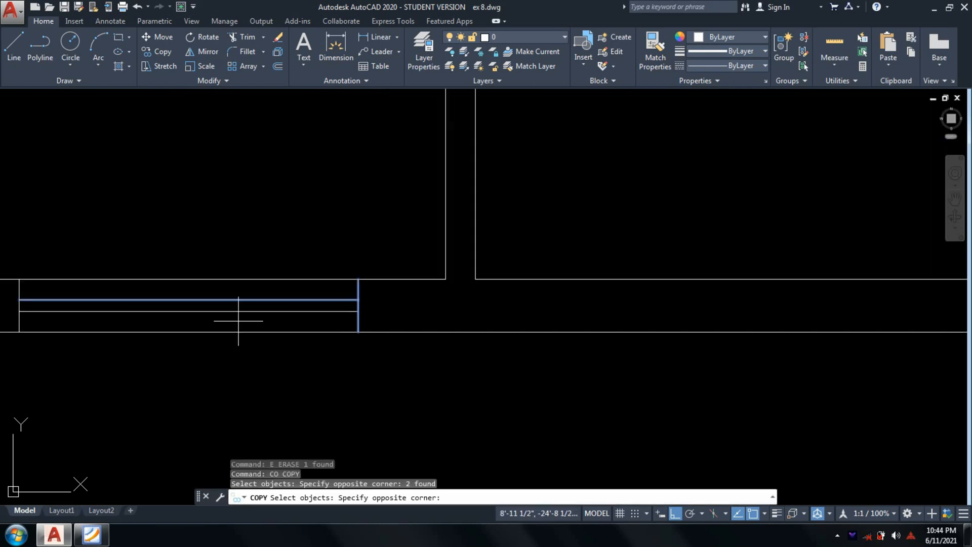
click(231, 306)
scroll(247, 318, down, 2)
middle_drag(247, 318, 420, 318)
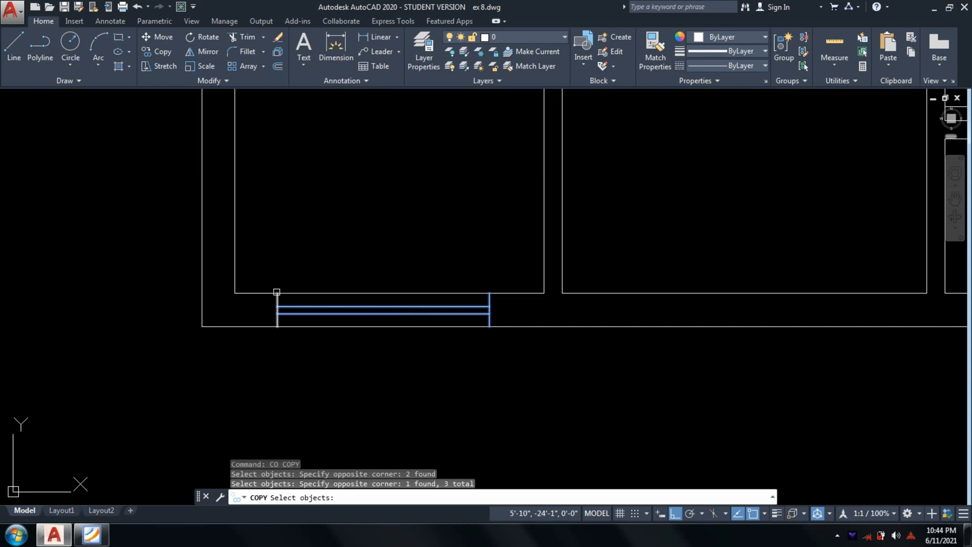
scroll(277, 292, up, 2)
click(278, 300)
click(278, 282)
click(268, 296)
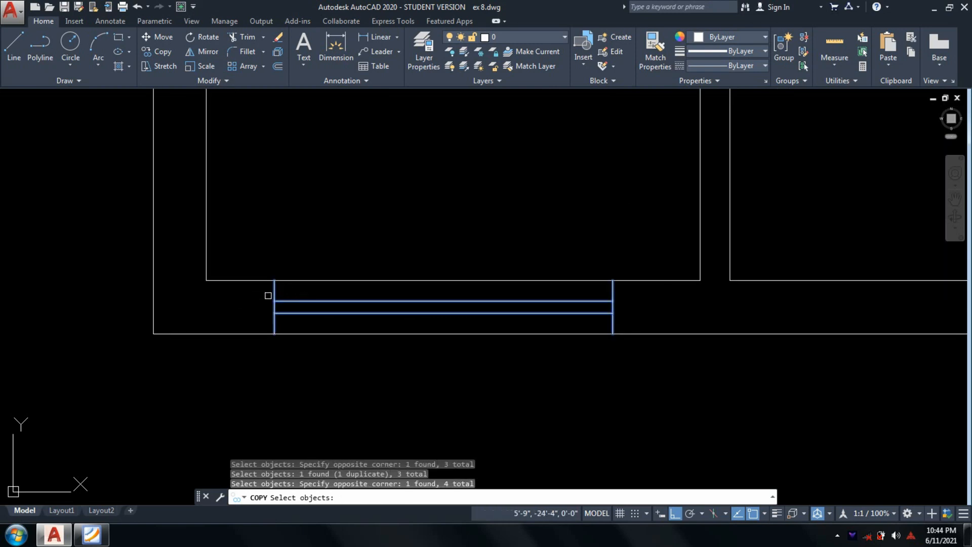
key(Return)
click(613, 333)
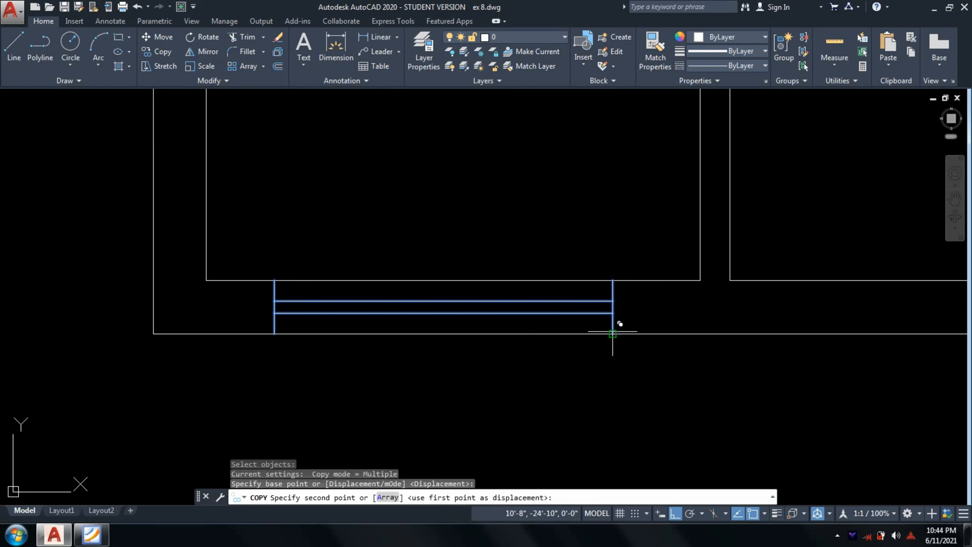
mouse_move(613, 333)
middle_down()
mouse_move(463, 312)
mouse_move(193, 304)
middle_up()
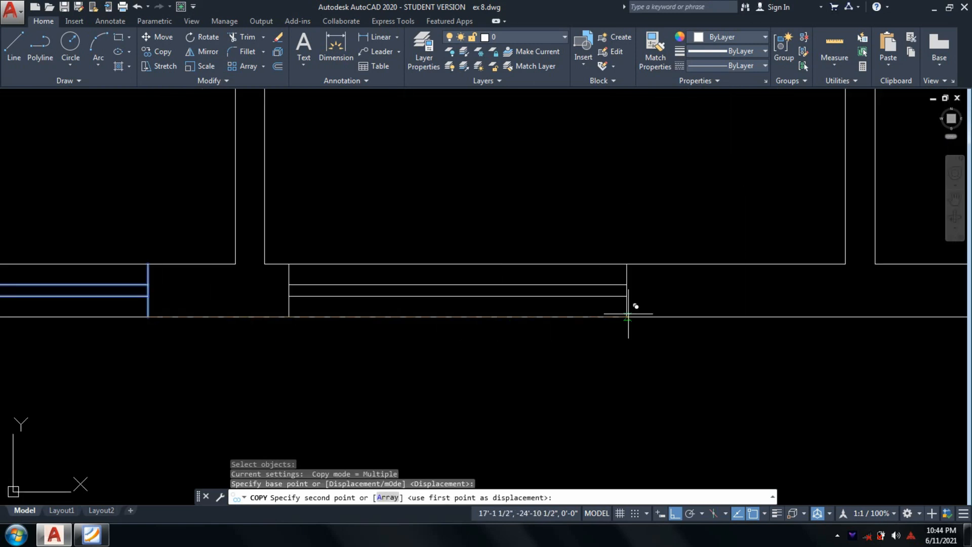
click(673, 314)
Step: Place another copy of the kitchen window in the outer wall below the toilet, overlapping the porch side
scroll(759, 310, down, 3)
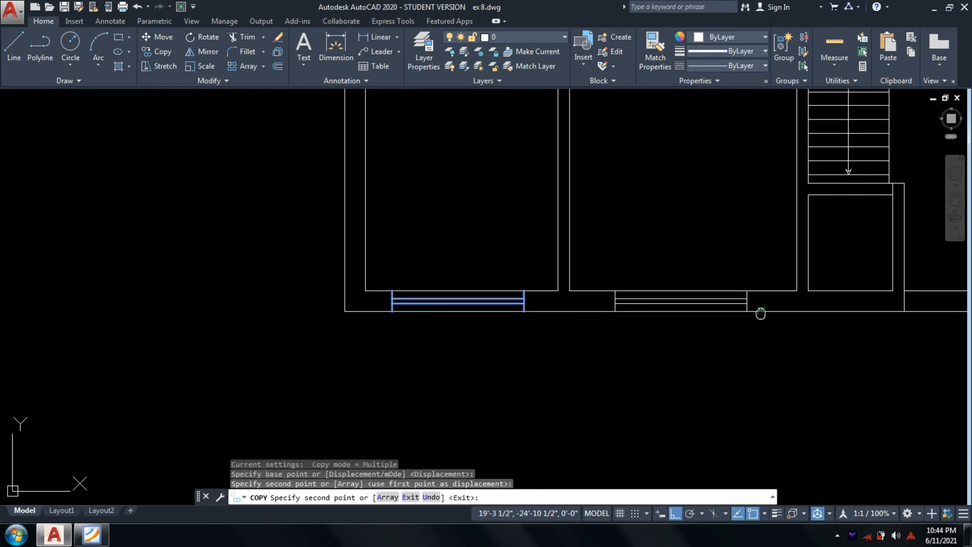
scroll(565, 300, up, 3)
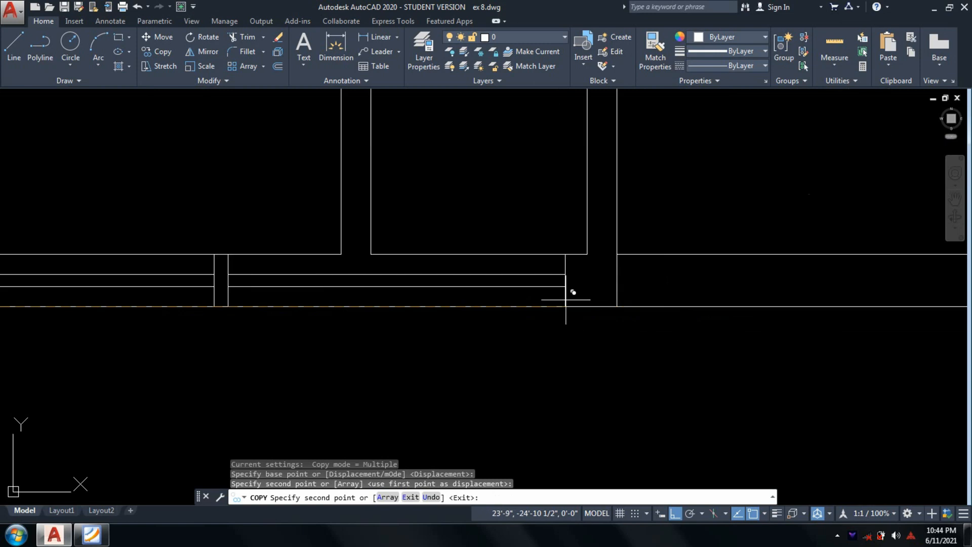
click(659, 297)
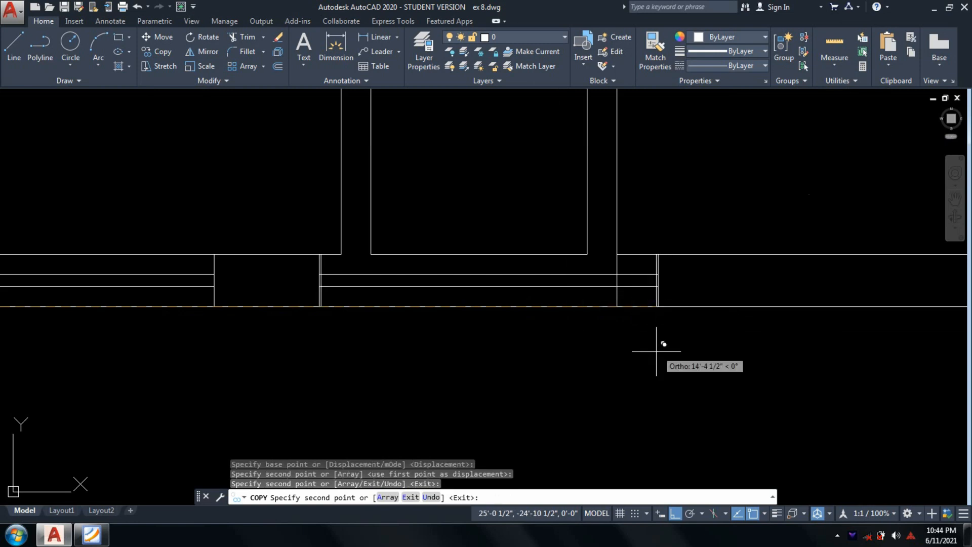
key(Return)
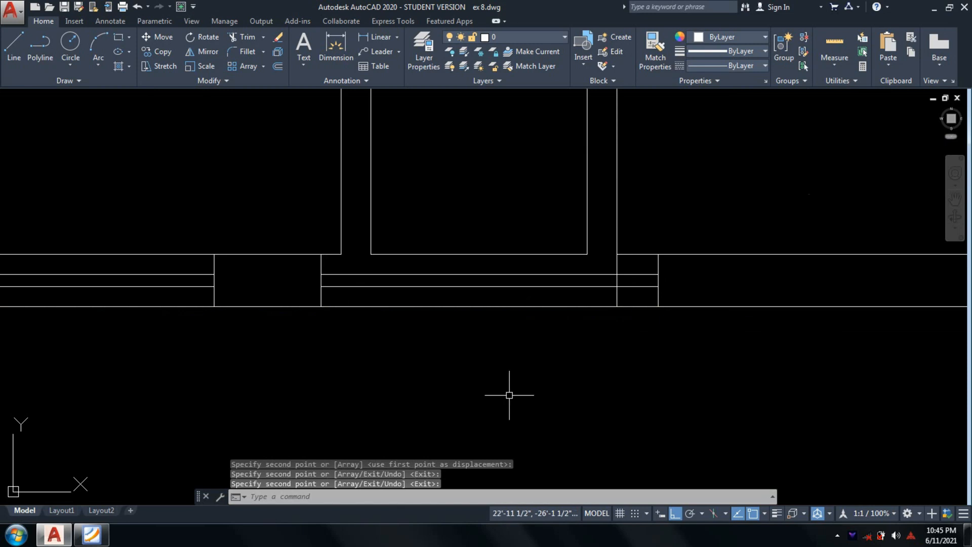
Step: Move the right side line of the toilet window horizontally left so it sits within the toilet's width
scroll(633, 316, up, 3)
text(m)
key(Return)
click(730, 255)
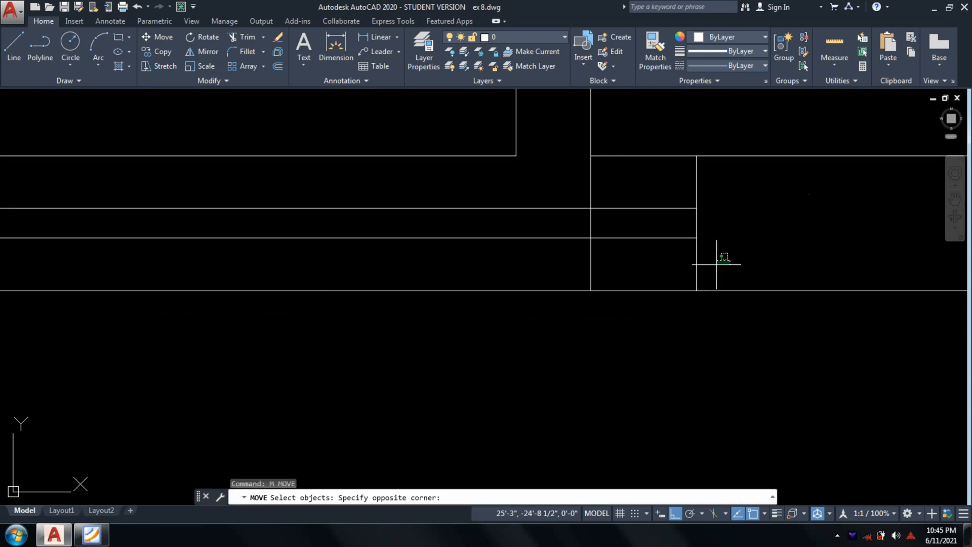
click(689, 276)
key(Return)
click(697, 276)
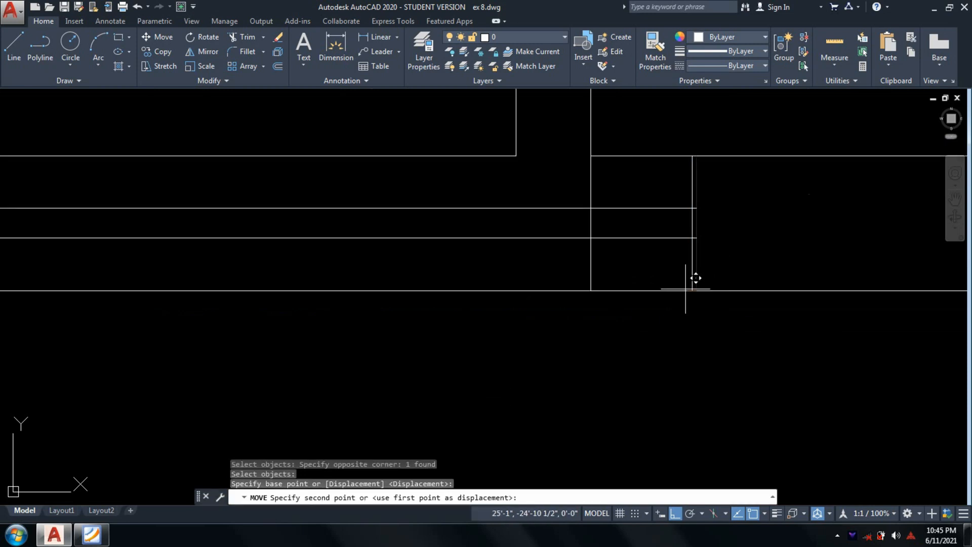
click(456, 273)
Step: Move the left side line of the toilet window horizontally right so it sits within the toilet's width
scroll(466, 280, down, 4)
scroll(363, 269, up, 4)
key(Return)
click(362, 269)
click(267, 287)
key(Return)
click(329, 300)
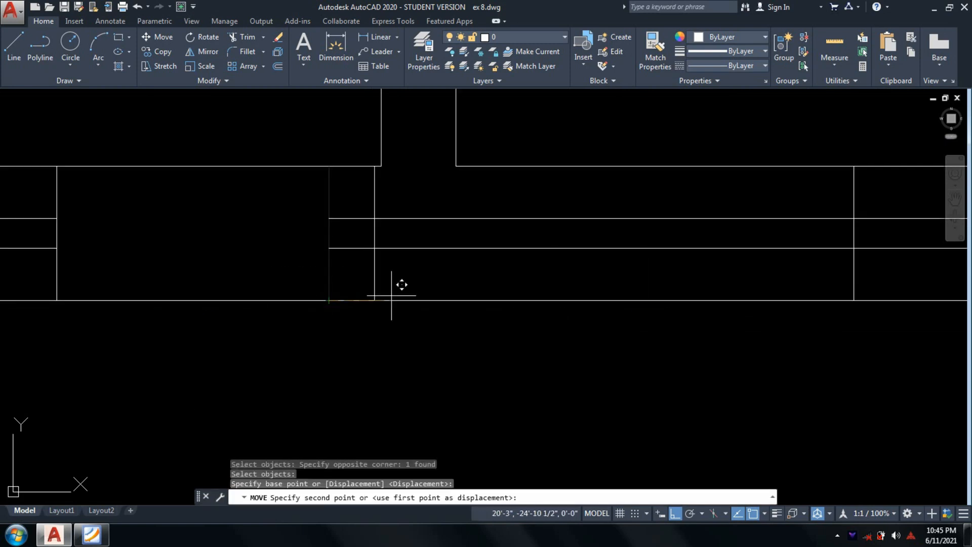
click(583, 301)
middle_drag(695, 309, 527, 335)
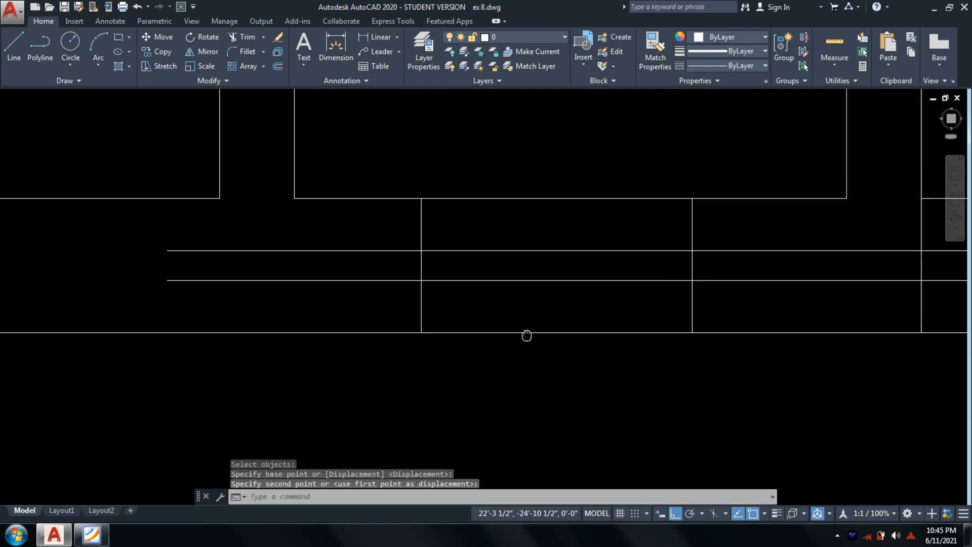
Step: Trim the toilet window's two horizontal lines where they extend beyond its side lines
text(tr)
key(Return)
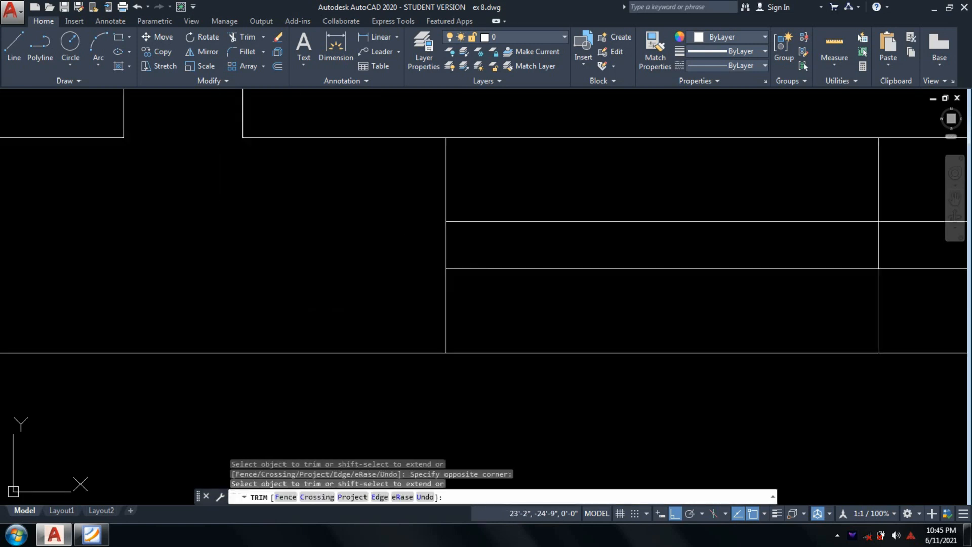
scroll(311, 398, down, 2)
click(734, 336)
click(687, 269)
scroll(78, 380, down, 2)
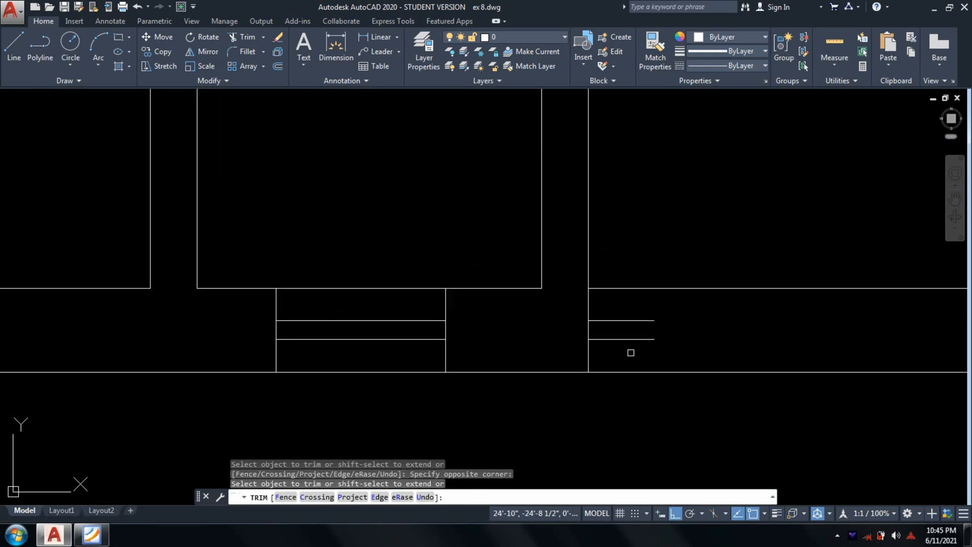
Step: Erase the two leftover horizontal line pieces in the outer wall just right of the toilet wall
scroll(631, 350, up, 2)
key(Return)
click(682, 348)
click(661, 297)
text(e)
key(Return)
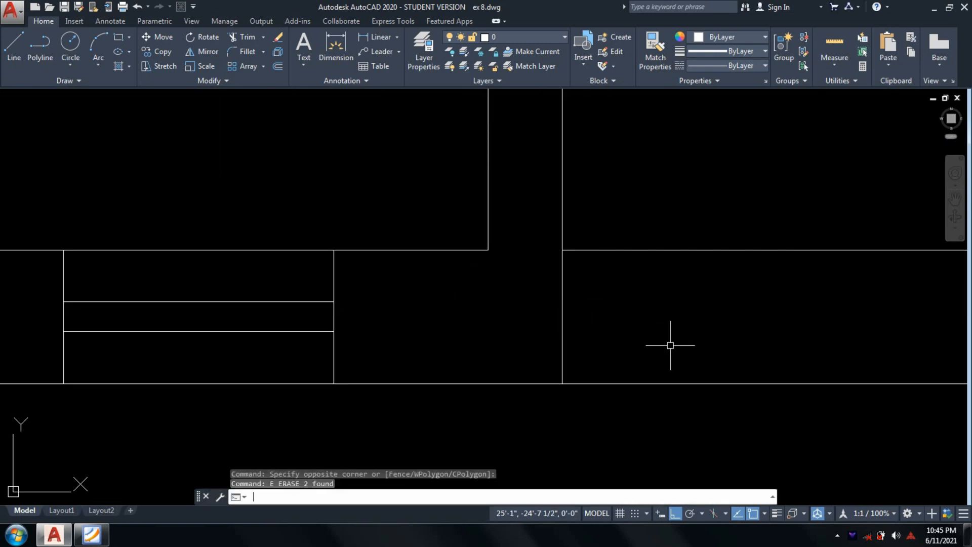
Step: Compare the windows along the front outer wall with the reference PDF, examining the drawing room window and main entrance
scroll(271, 397, down, 2)
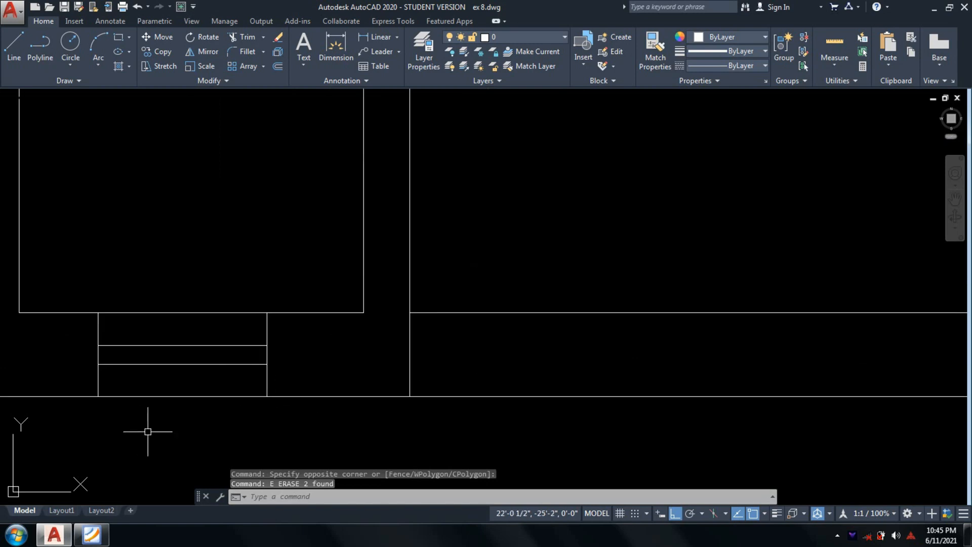
scroll(148, 432, down, 1)
scroll(292, 381, down, 1)
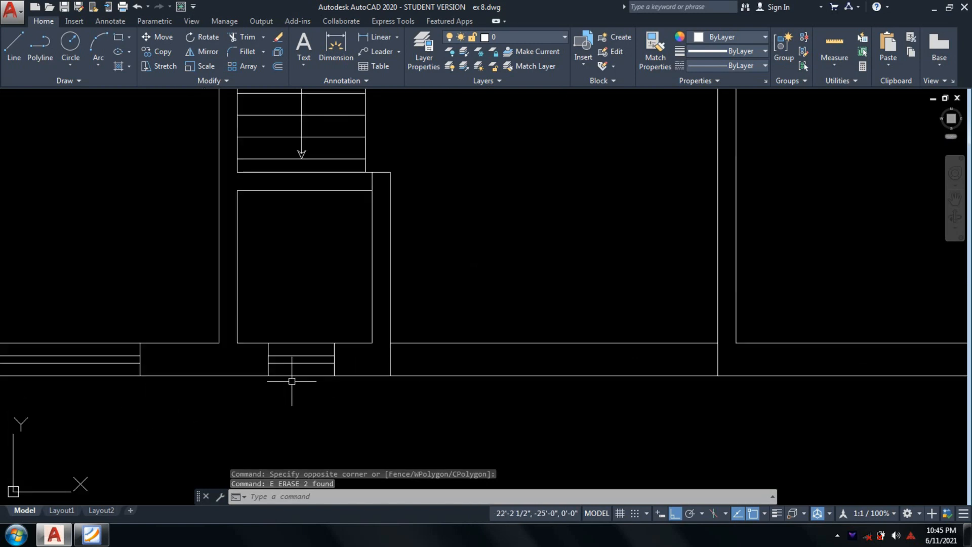
middle_drag(292, 381, 340, 354)
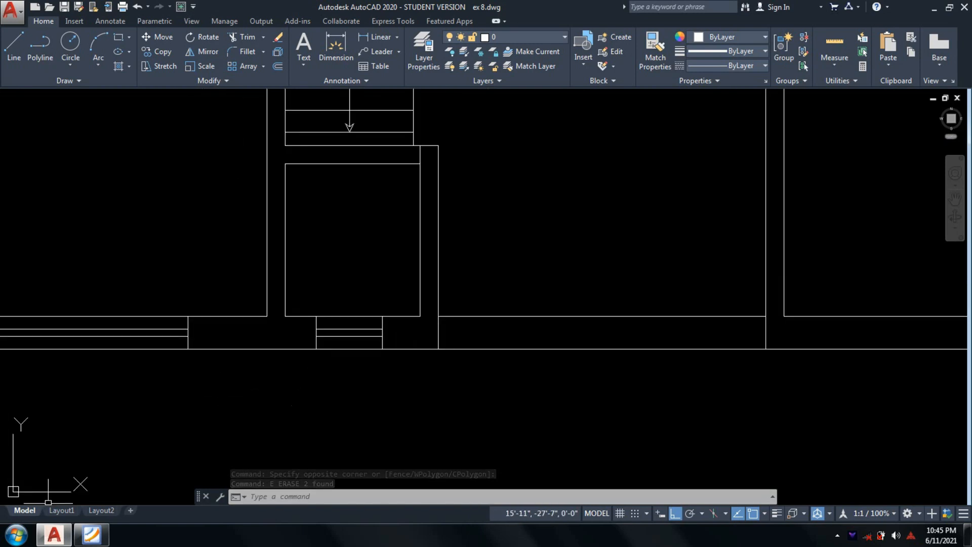
key(alt+Tab)
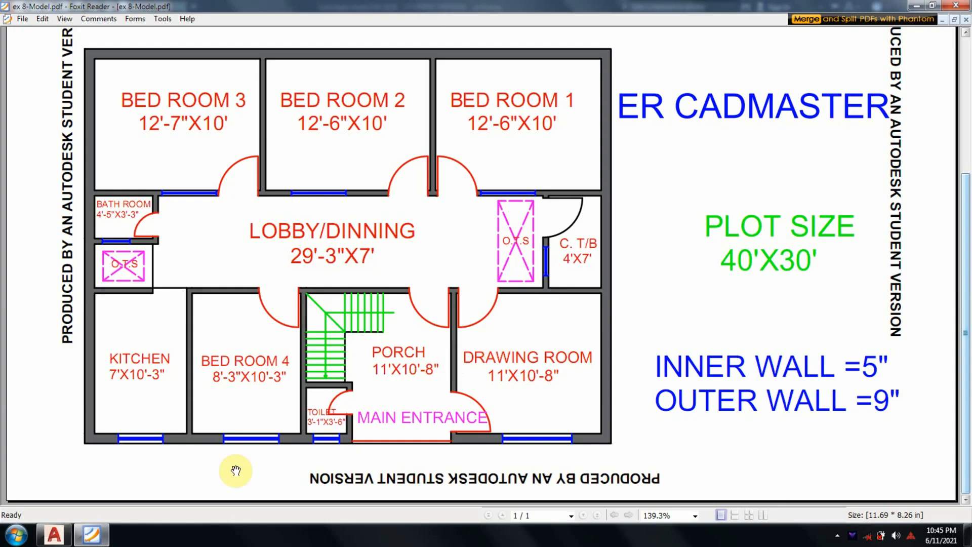
click(95, 533)
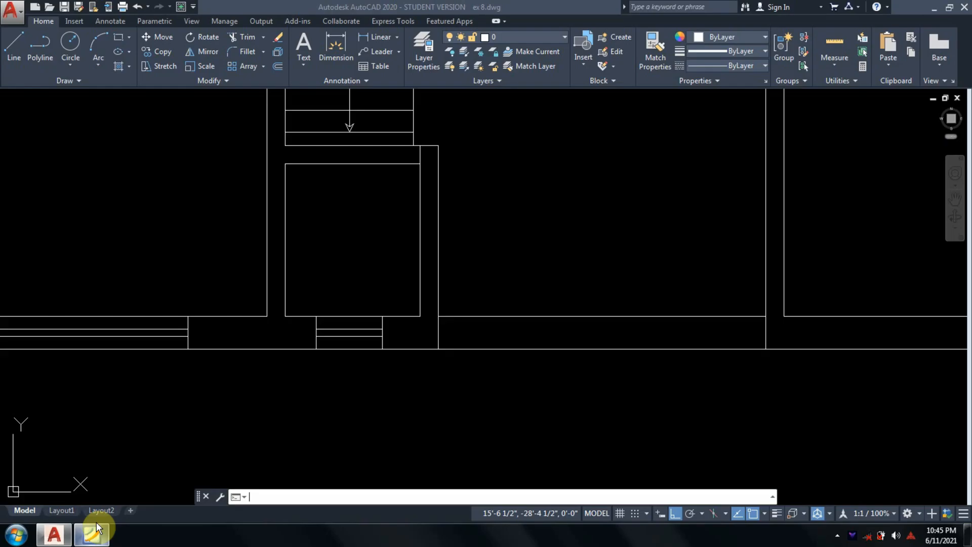
scroll(261, 483, down, 6)
middle_drag(435, 446, 431, 366)
scroll(418, 376, up, 2)
middle_drag(417, 376, 527, 250)
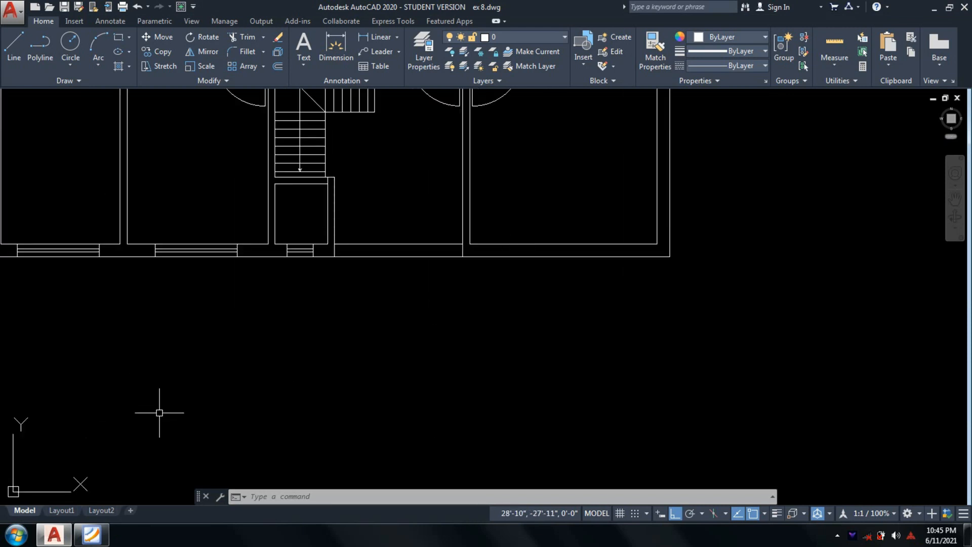
click(87, 536)
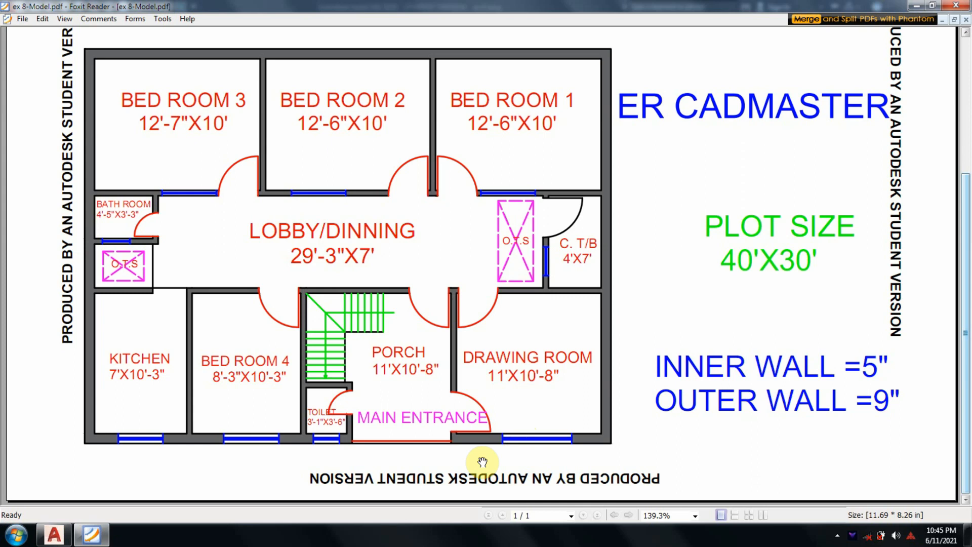
click(84, 537)
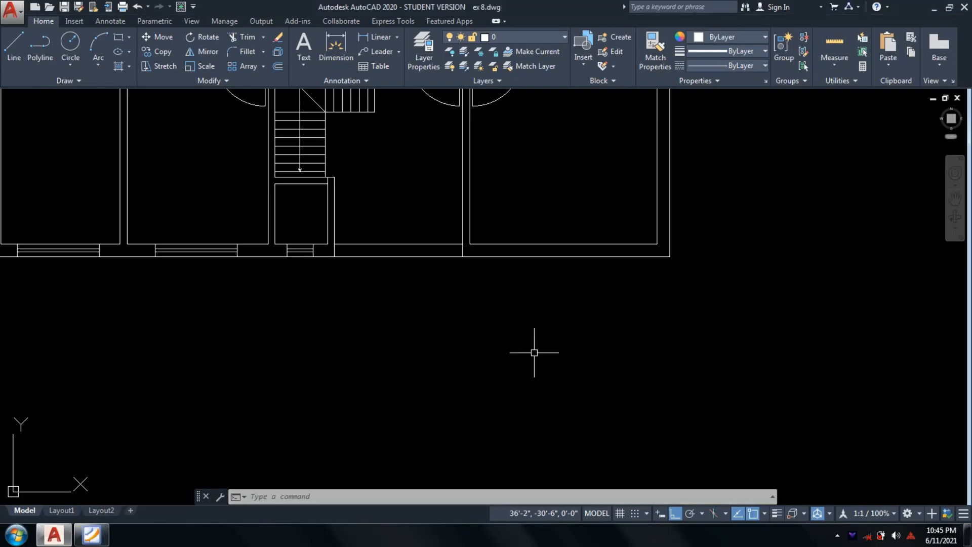
text(c)
key(Return)
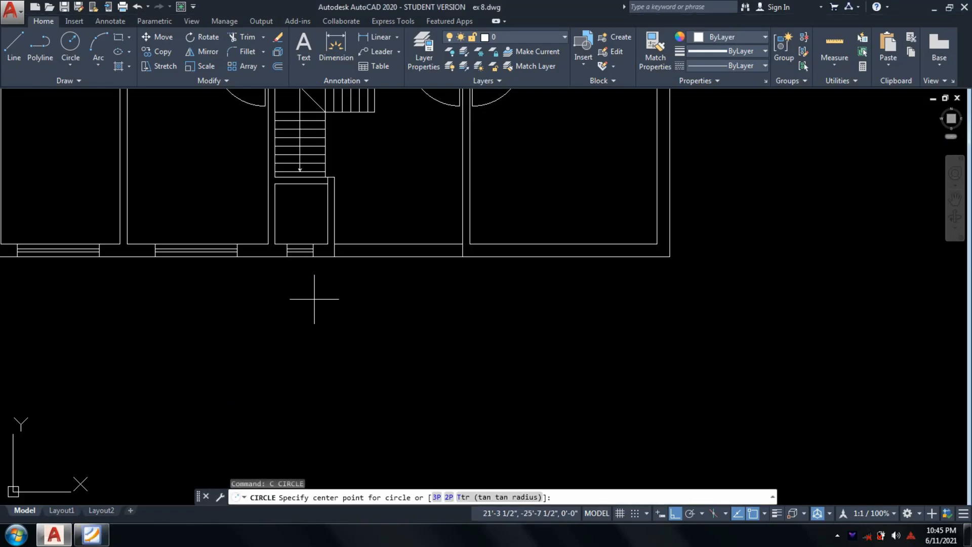
key(Escape)
text(c)
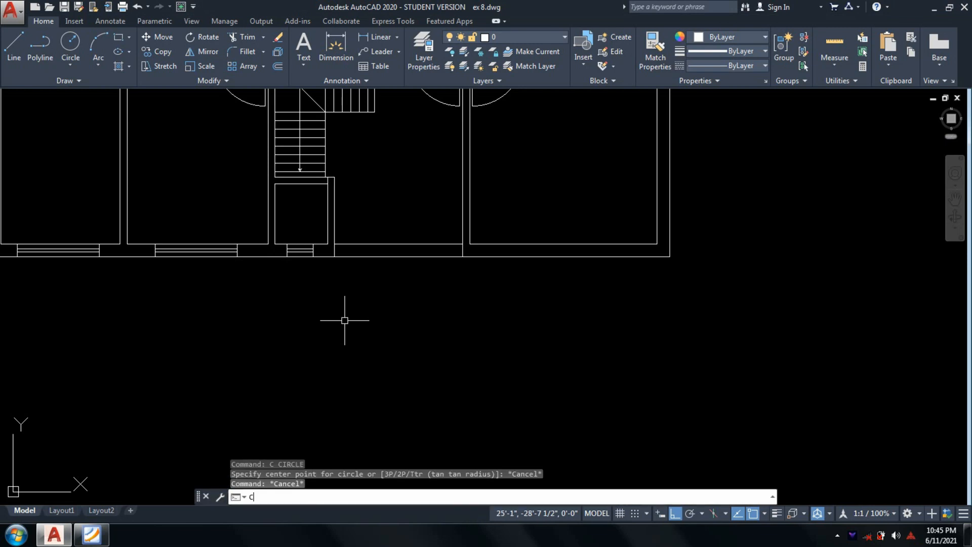
text(p)
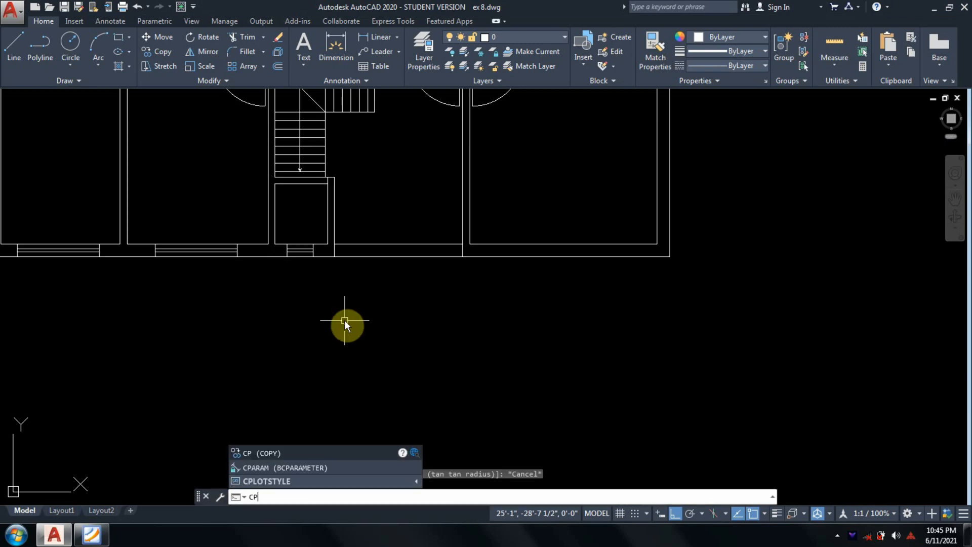
key(Escape)
text(co)
key(Return)
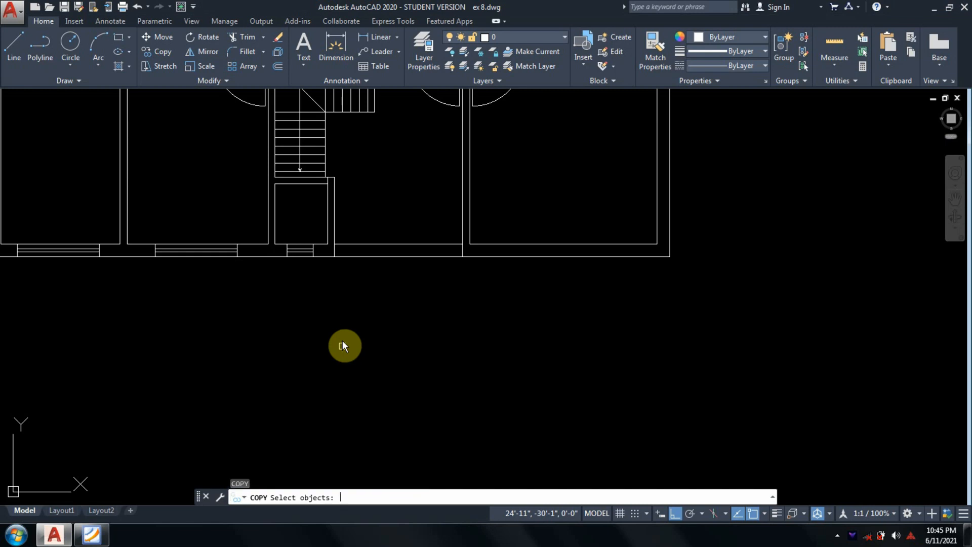
scroll(210, 208, up, 4)
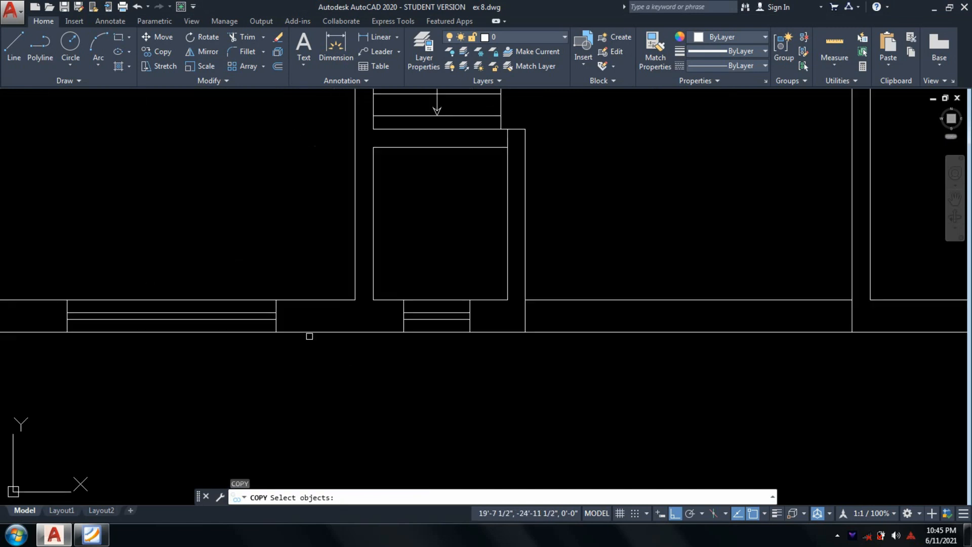
click(289, 325)
click(28, 316)
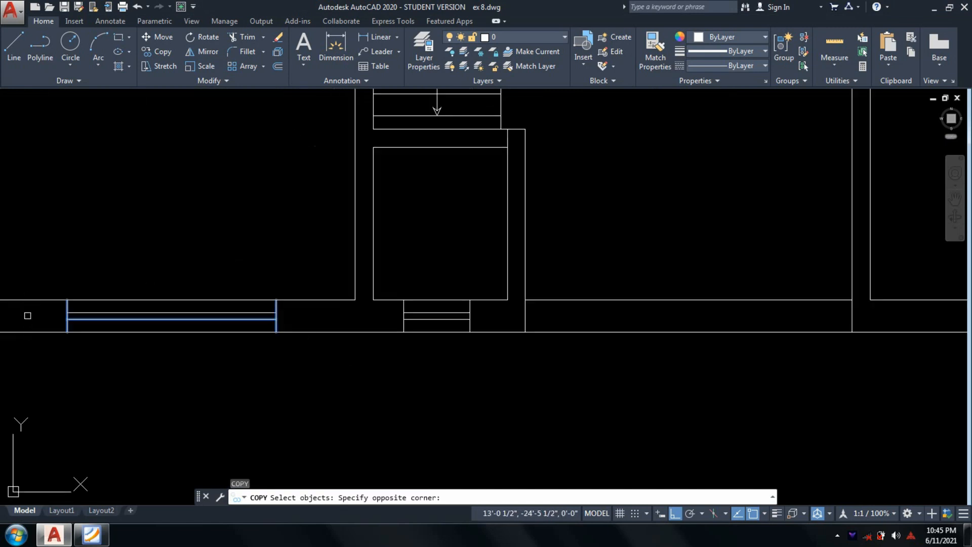
key(Return)
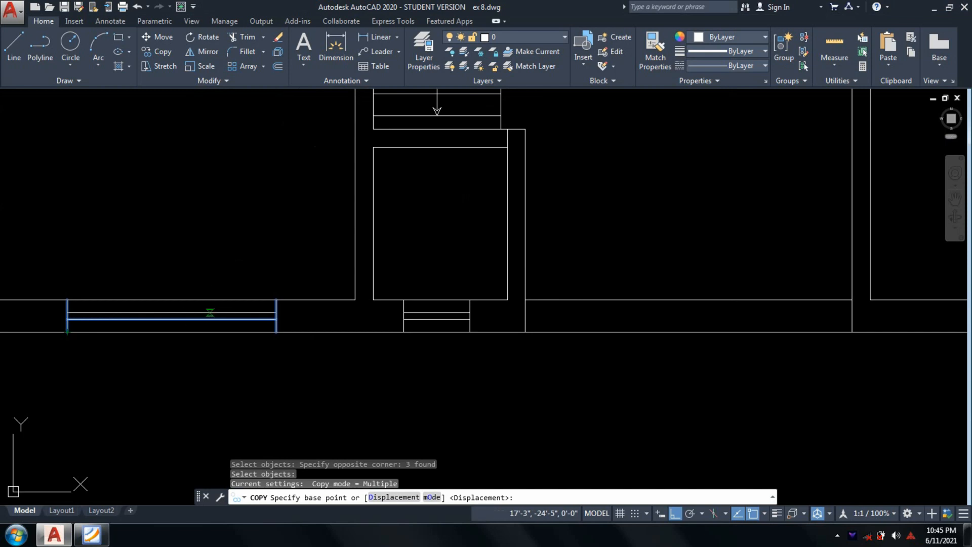
key(Escape)
Step: Copy the Bed Room 4 window, with its side lines, horizontally along the front outer wall into the drawing room's section
text(co)
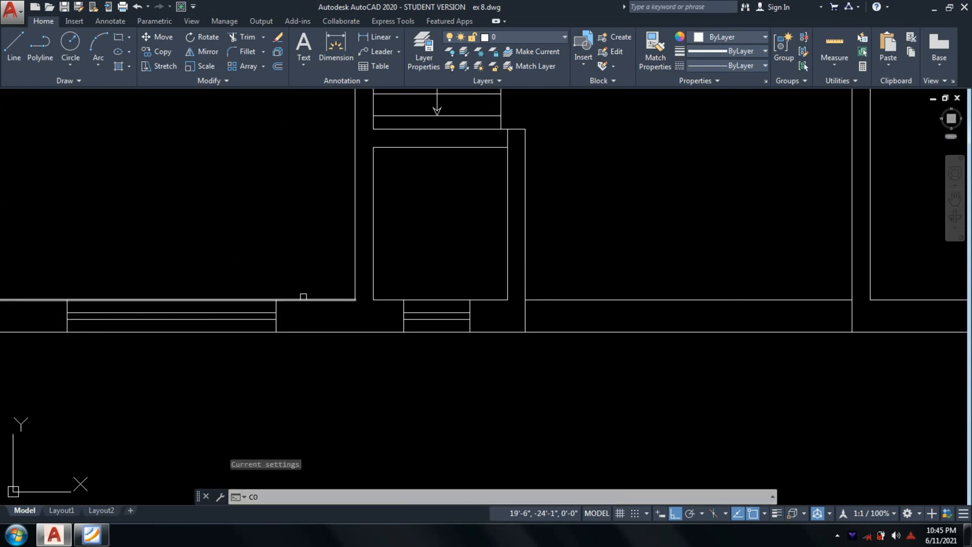
key(Return)
click(510, 284)
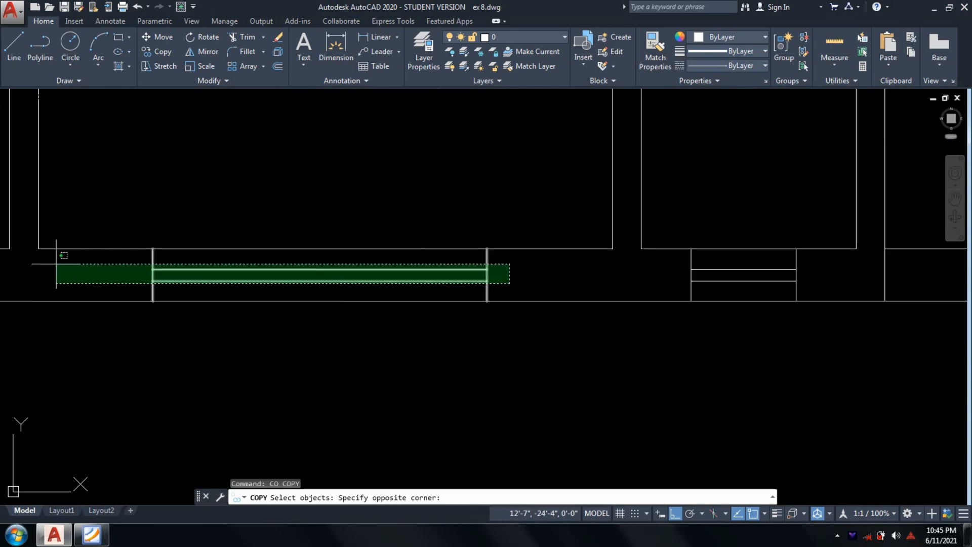
click(96, 262)
key(Return)
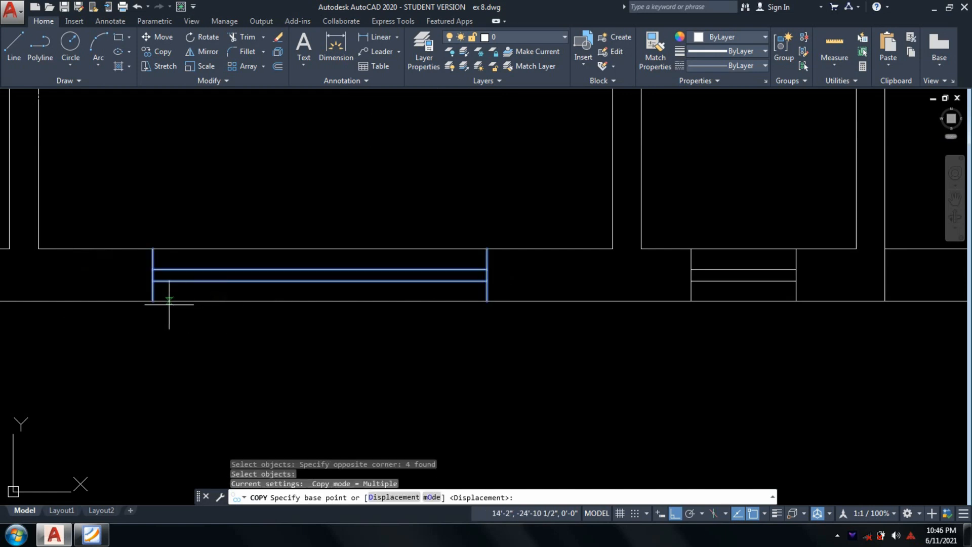
click(153, 301)
scroll(178, 284, down, 4)
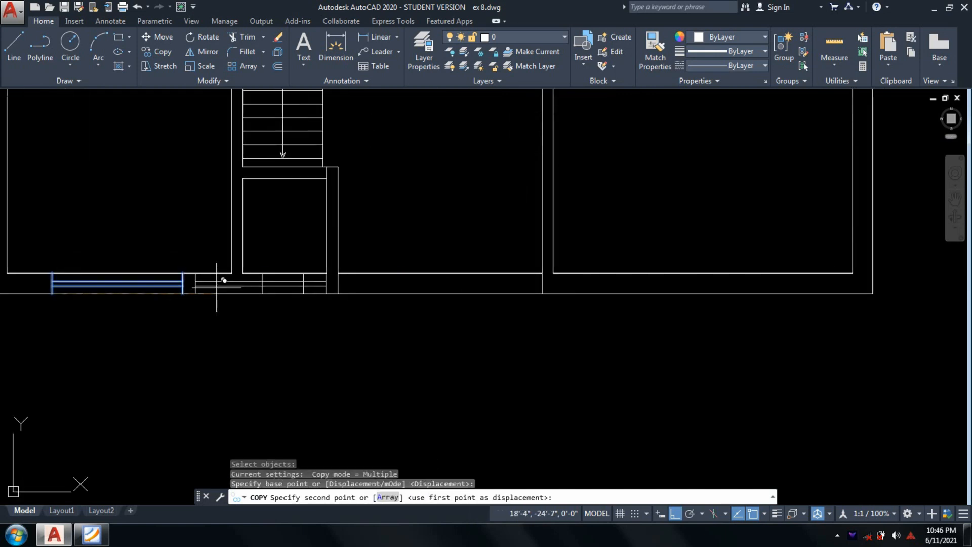
scroll(603, 286, up, 4)
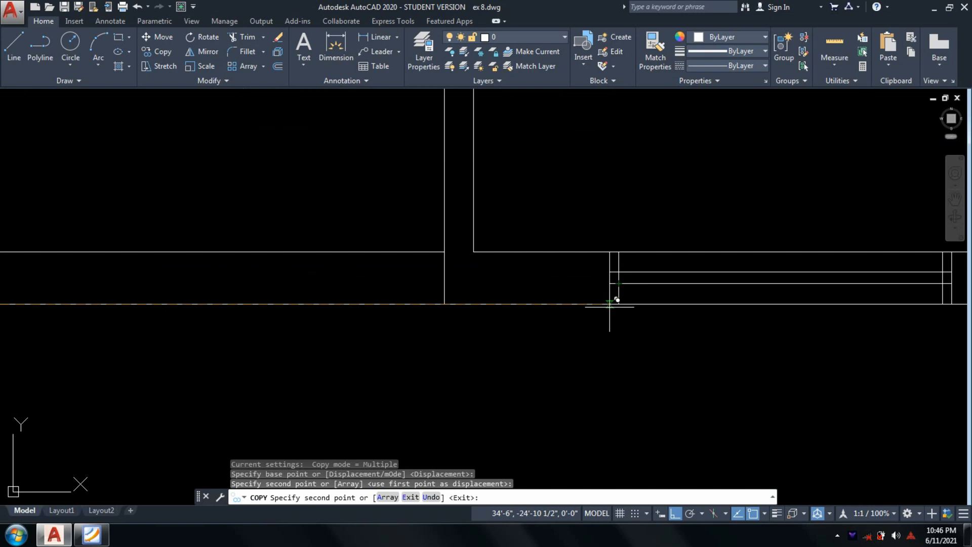
key(Return)
Step: Erase the short vertical line crossing the front outer wall between the porch and the drawing room
click(515, 269)
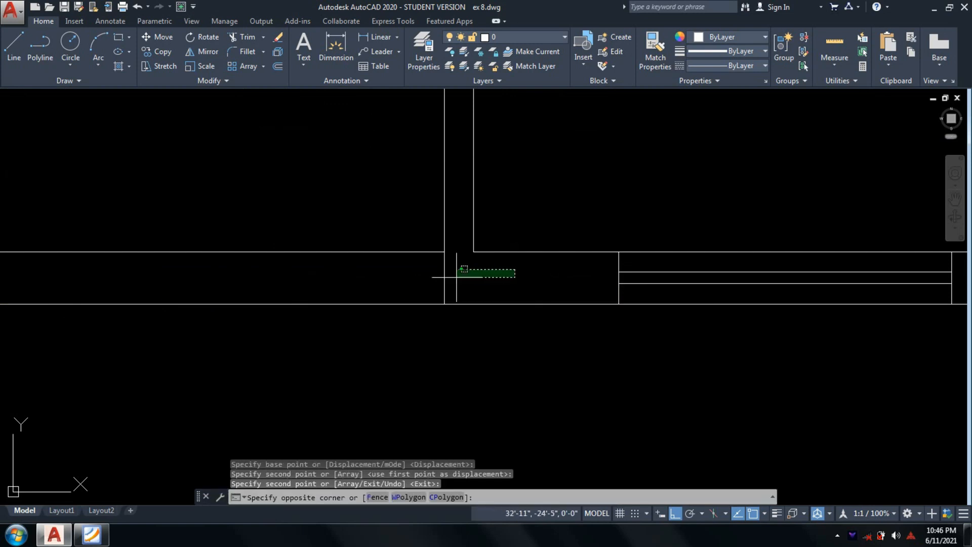
click(387, 282)
text(e)
key(Return)
scroll(636, 304, down, 5)
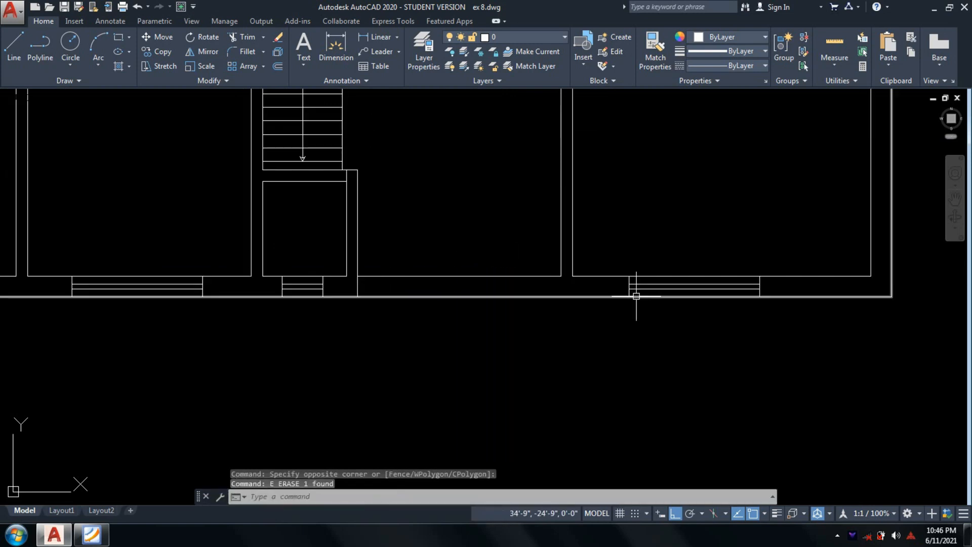
Step: Consult the reference PDF for the windows in the inner walls between the bedrooms and the lobby
scroll(401, 370, down, 2)
middle_drag(401, 369, 412, 422)
middle_drag(265, 209, 298, 255)
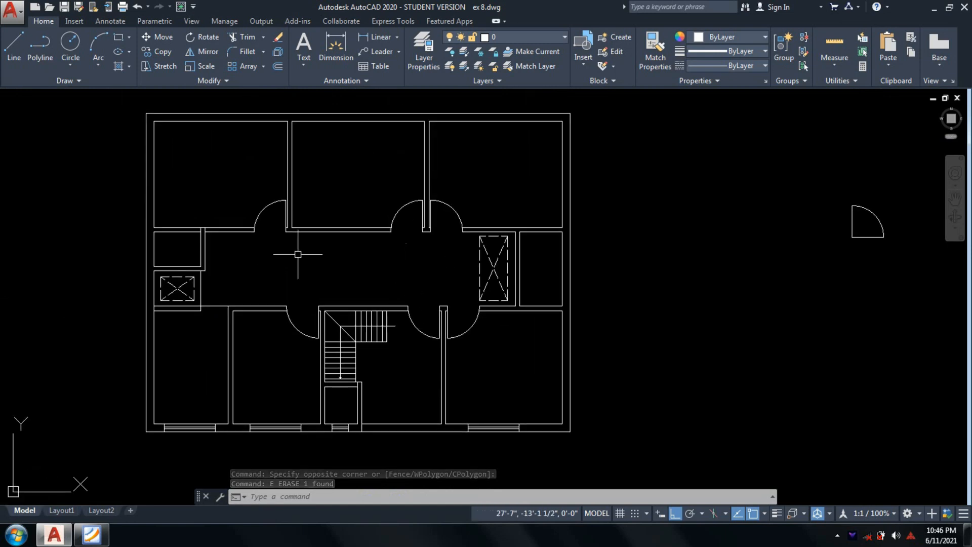
click(96, 527)
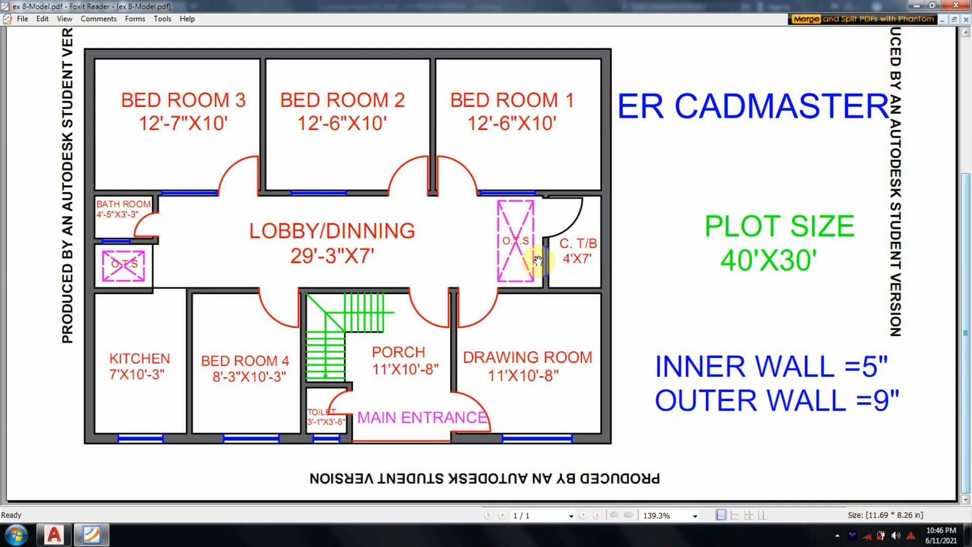
click(54, 534)
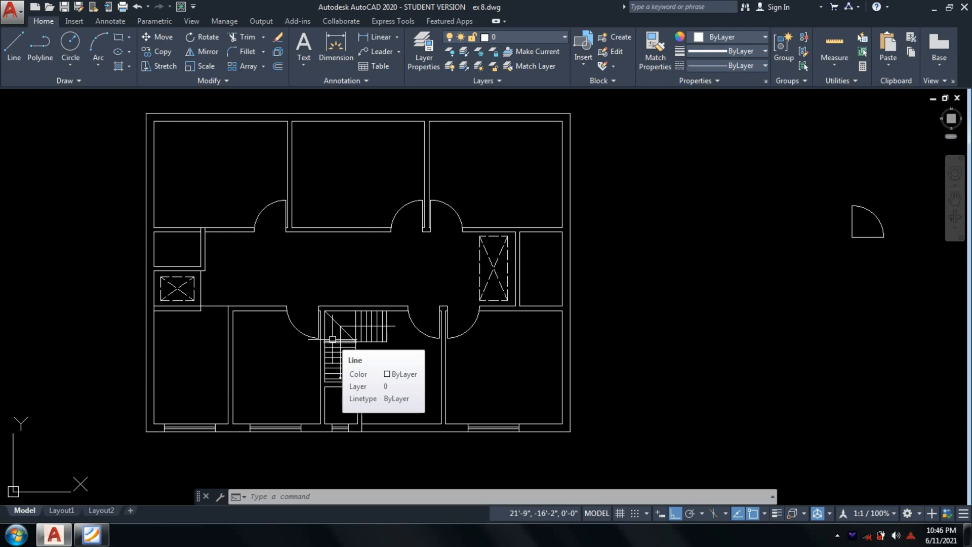
text(c)
key(Return)
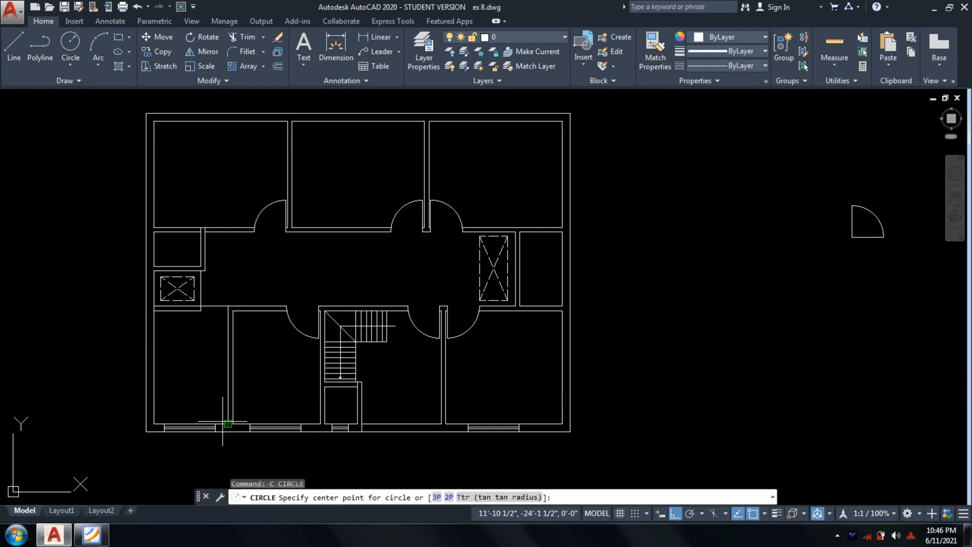
key(Escape)
text(co)
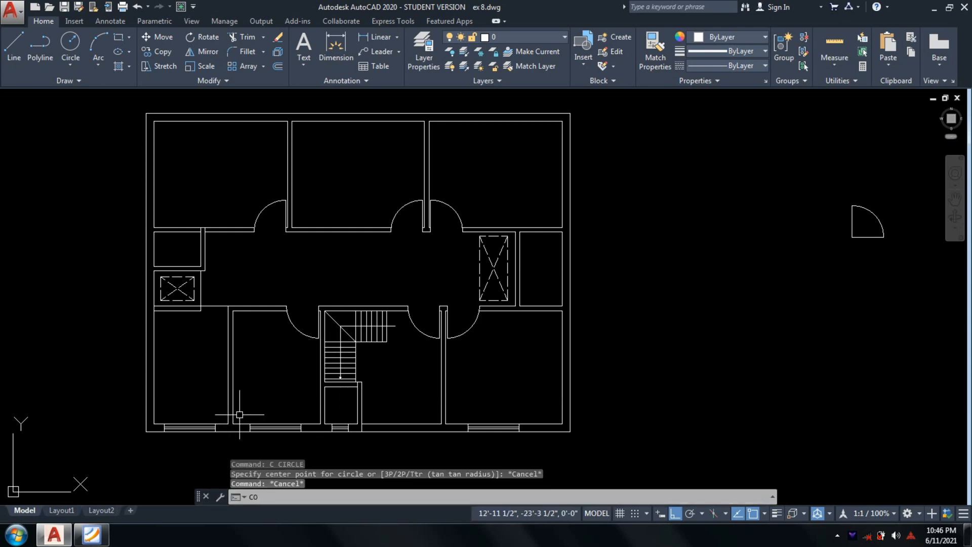
key(Return)
scroll(240, 414, up, 6)
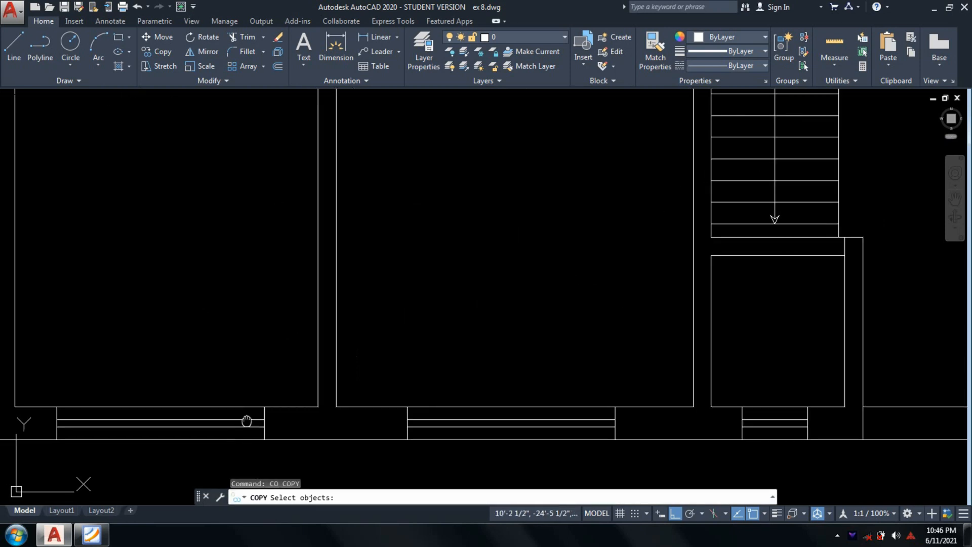
middle_drag(246, 421, 341, 343)
click(378, 347)
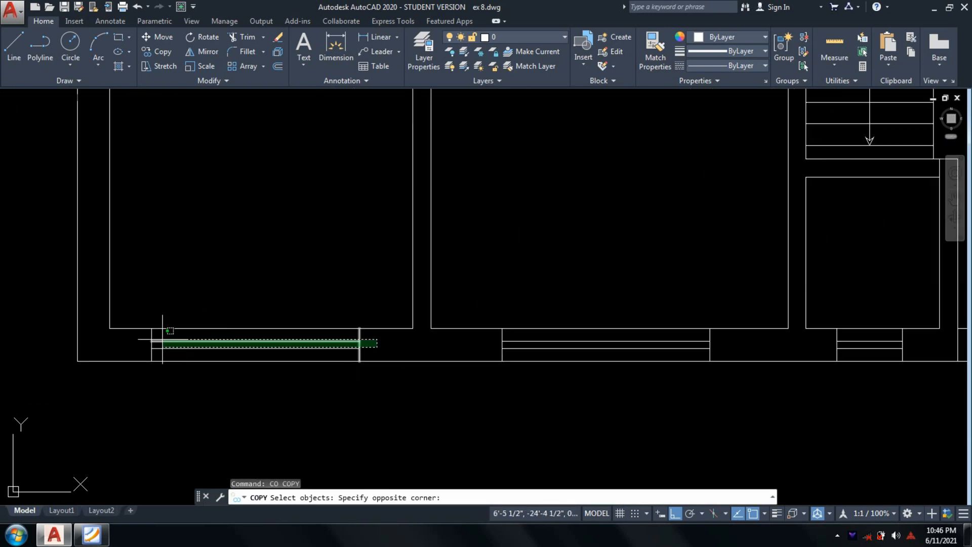
click(109, 334)
key(Return)
key(Escape)
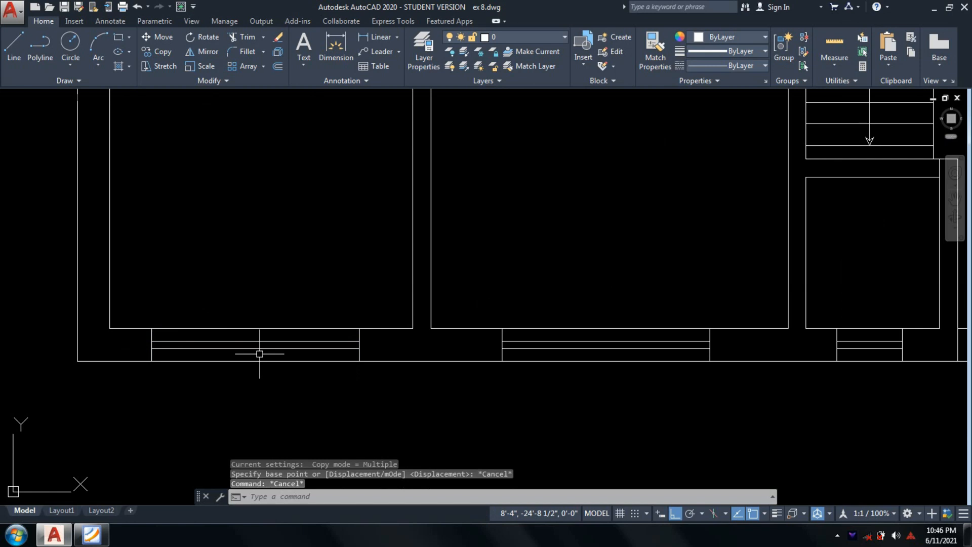
Step: Try to copy the kitchen window straight up to the inner wall below Bed Room 3
text(co)
key(Return)
scroll(359, 341, up, 2)
click(378, 354)
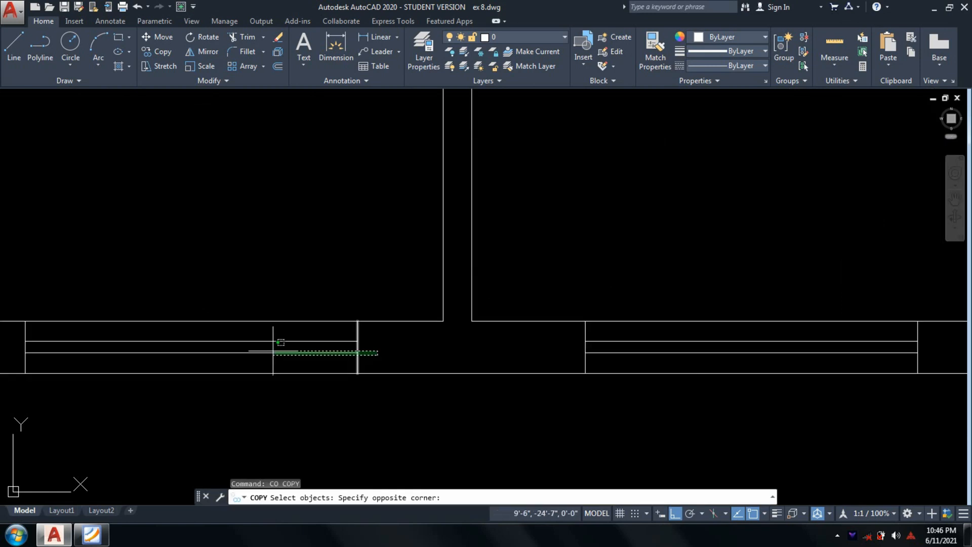
click(35, 345)
key(Return)
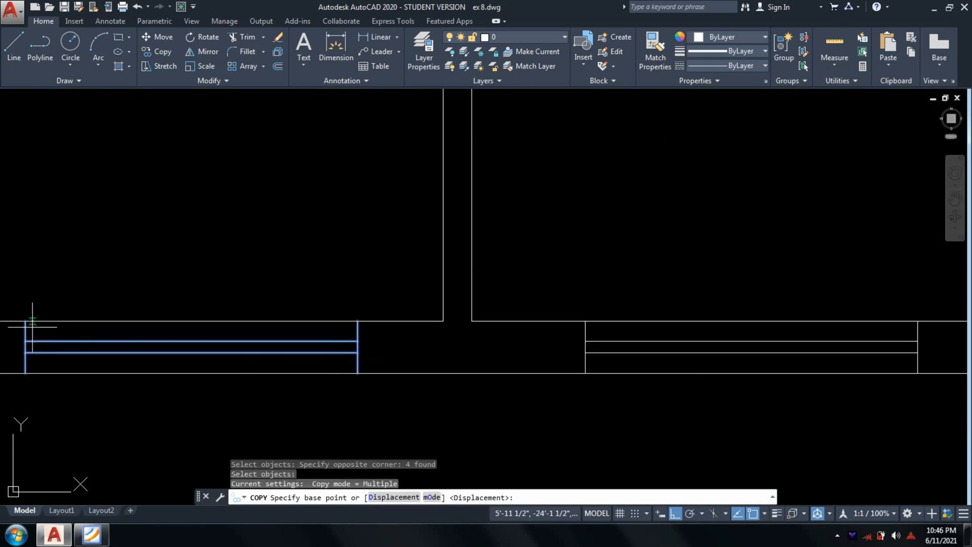
click(25, 374)
scroll(386, 328, down, 8)
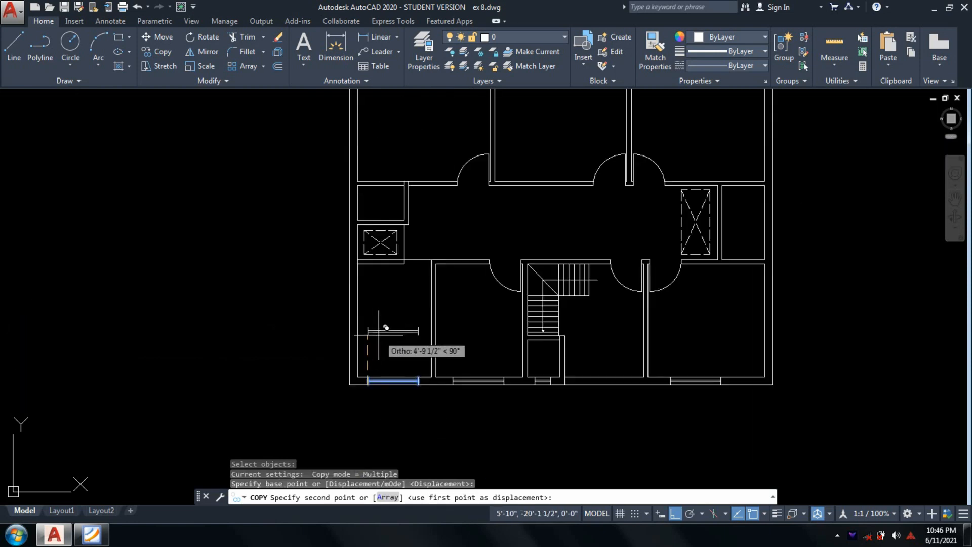
scroll(407, 186, up, 4)
scroll(333, 164, up, 4)
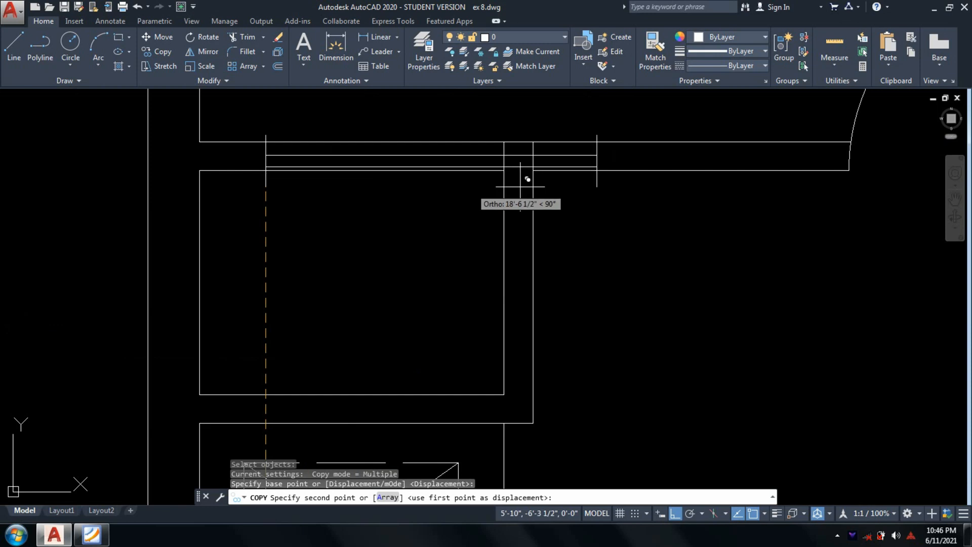
key(Escape)
Step: Draw two vertical lines across the Bed Room 3 lobby wall, one near the bath room and one near the door
scroll(249, 250, down, 4)
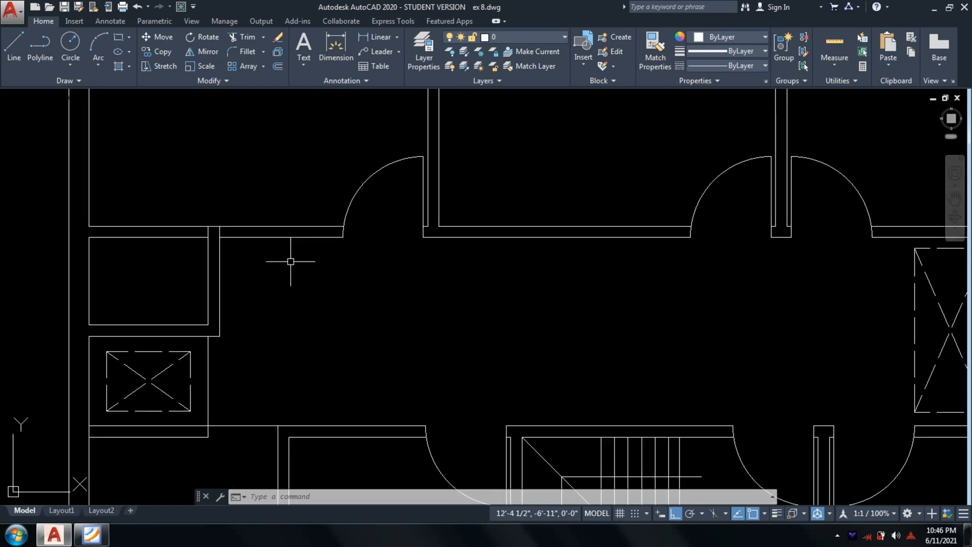
text(l)
key(Return)
middle_drag(291, 261, 205, 251)
click(152, 202)
scroll(151, 230, up, 2)
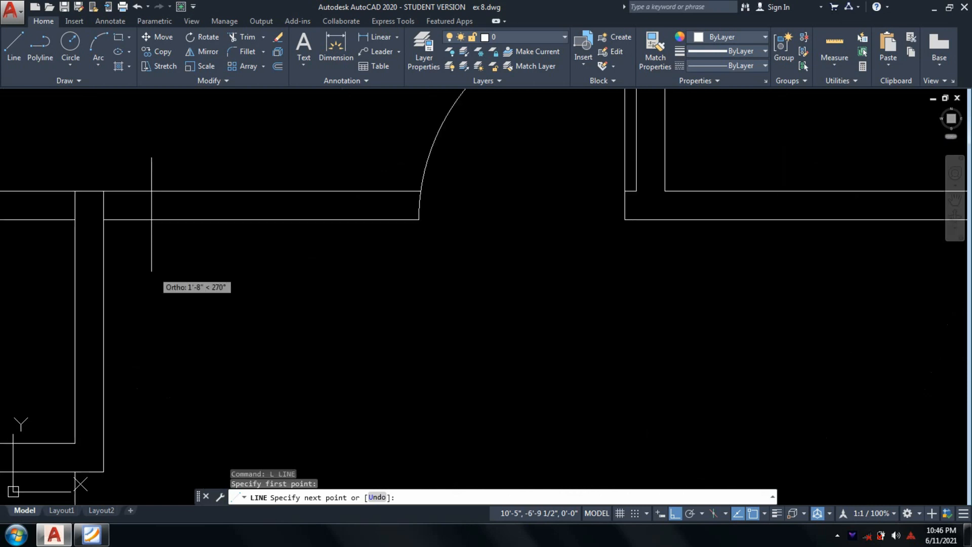
click(388, 258)
key(Return)
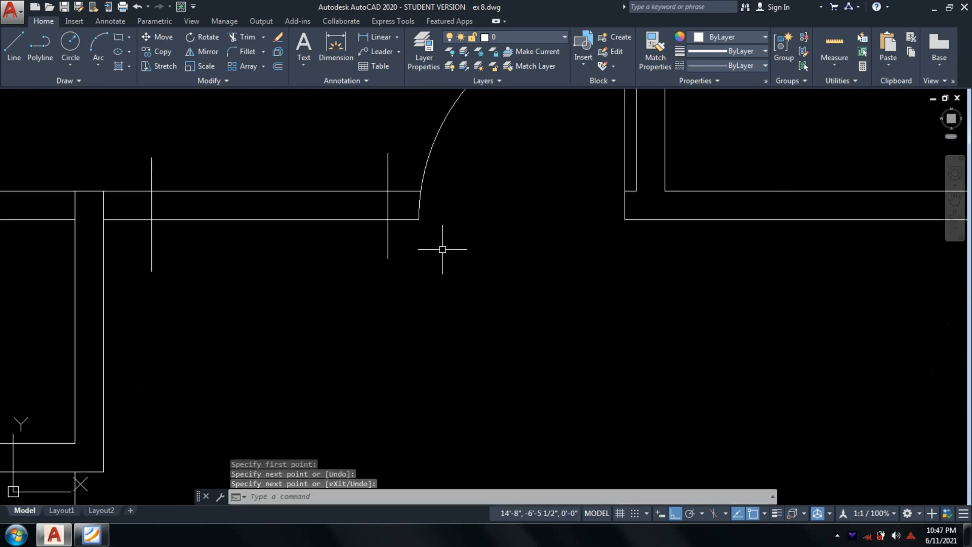
Step: Trim the ends of both vertical lines that stick out above and below the Bed Room 3 wall
text(tr)
key(Return)
click(210, 249)
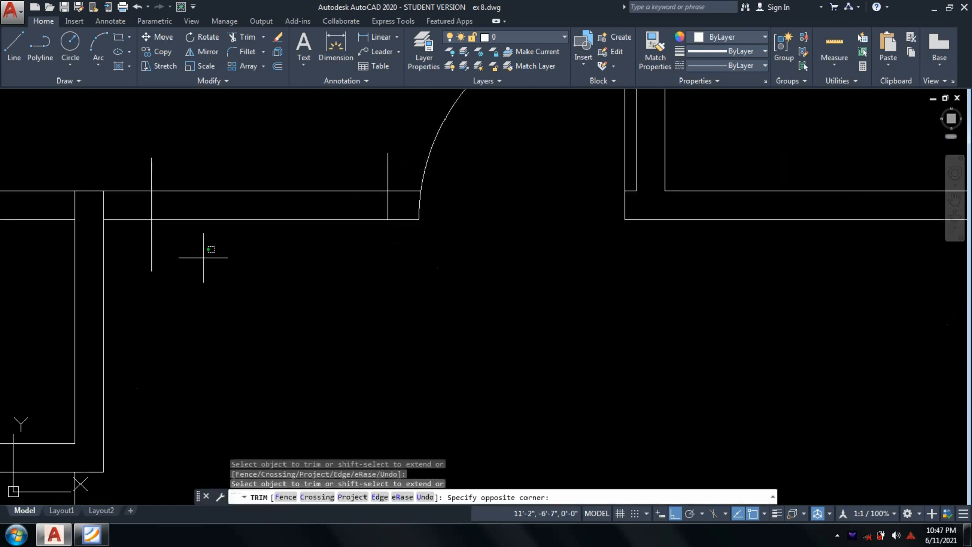
click(128, 159)
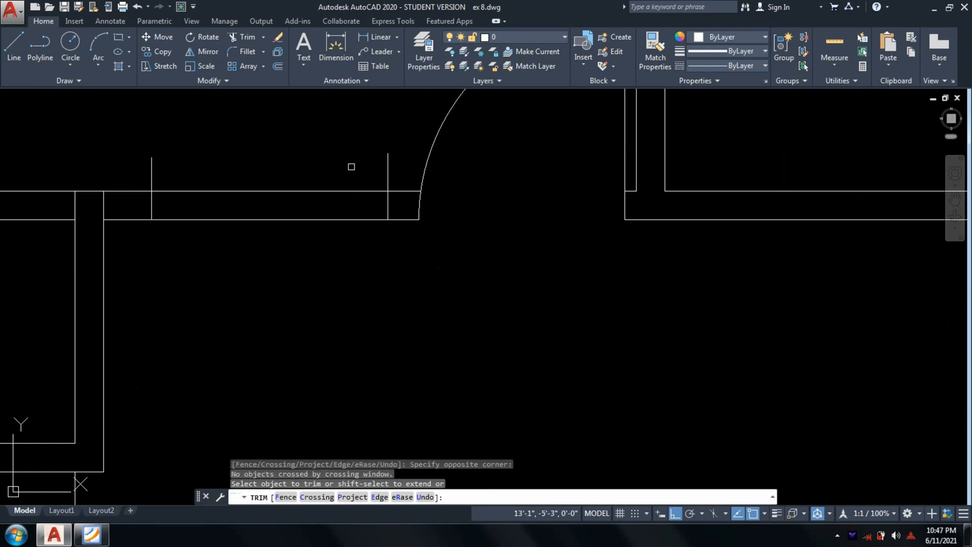
click(388, 172)
click(282, 159)
click(135, 152)
key(Return)
Step: Draw a horizontal line joining the midpoints of the Bed Room 3 window's two side lines
text(l)
key(Return)
scroll(370, 203, up, 2)
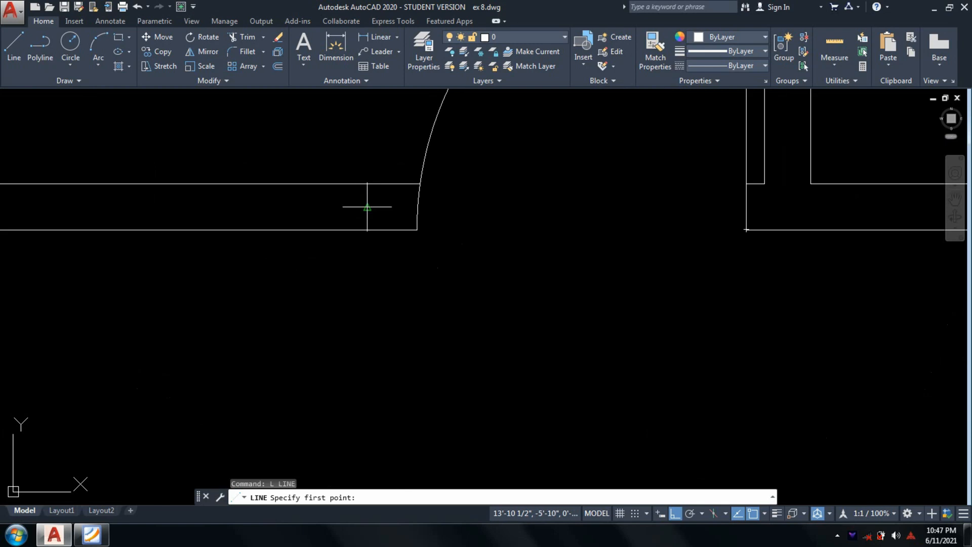
click(368, 207)
middle_drag(124, 187, 398, 211)
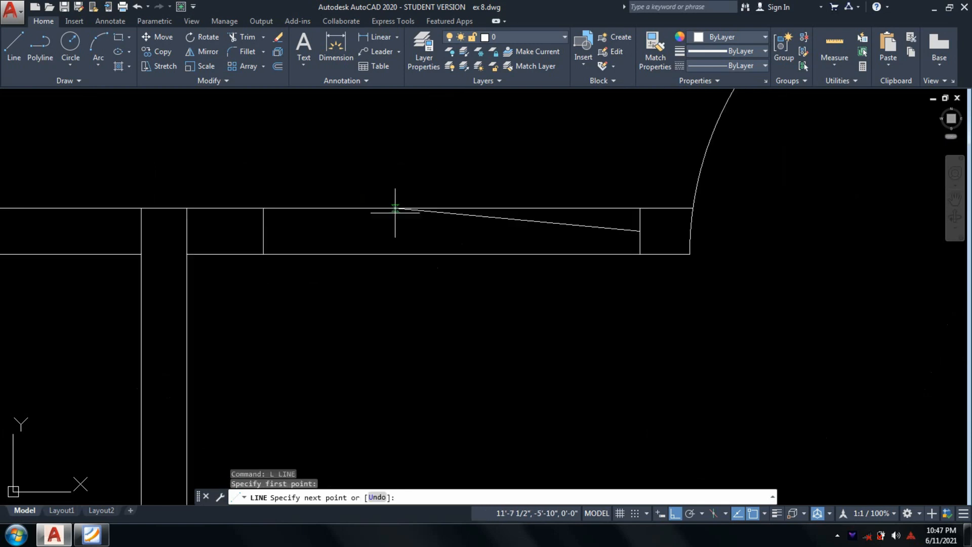
click(269, 232)
key(Return)
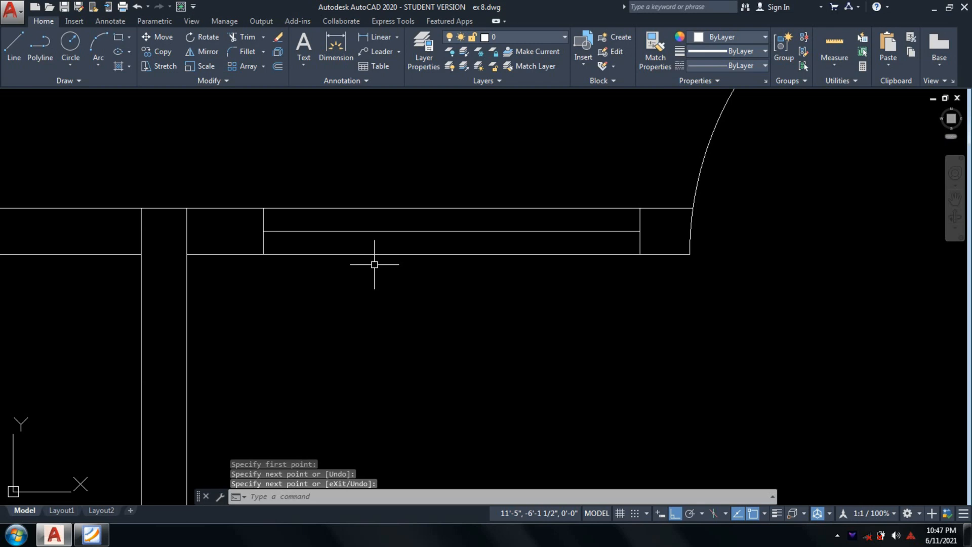
Step: Offset the Bed Room 3 window's middle line by .5 to both sides
key(Escape)
key(Escape)
text(0)
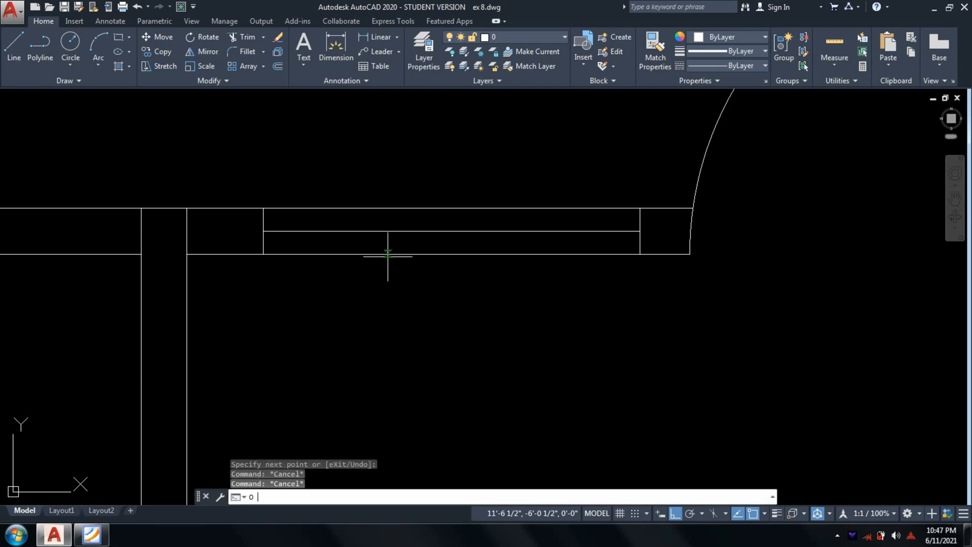
key(Return)
text(.)
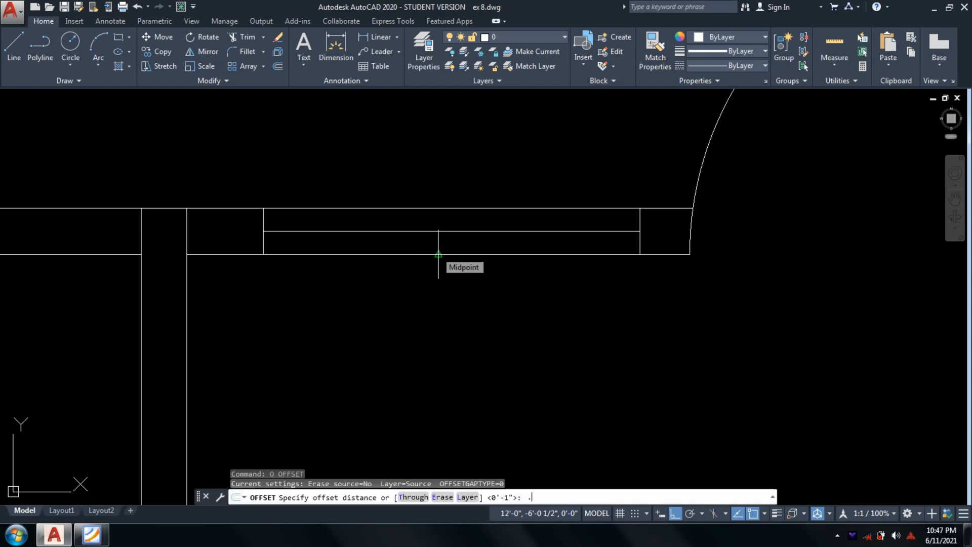
text(5)
key(Return)
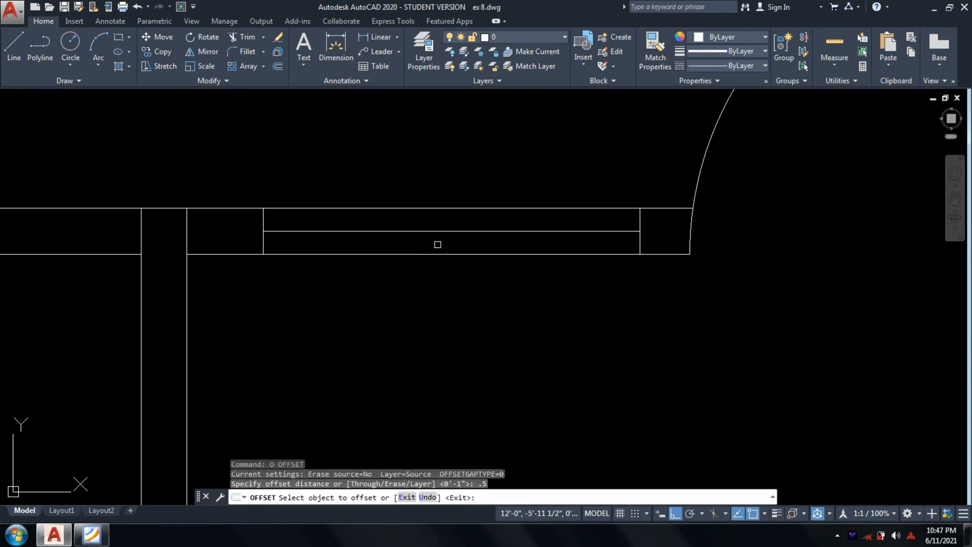
scroll(438, 244, up, 2)
click(440, 222)
click(445, 203)
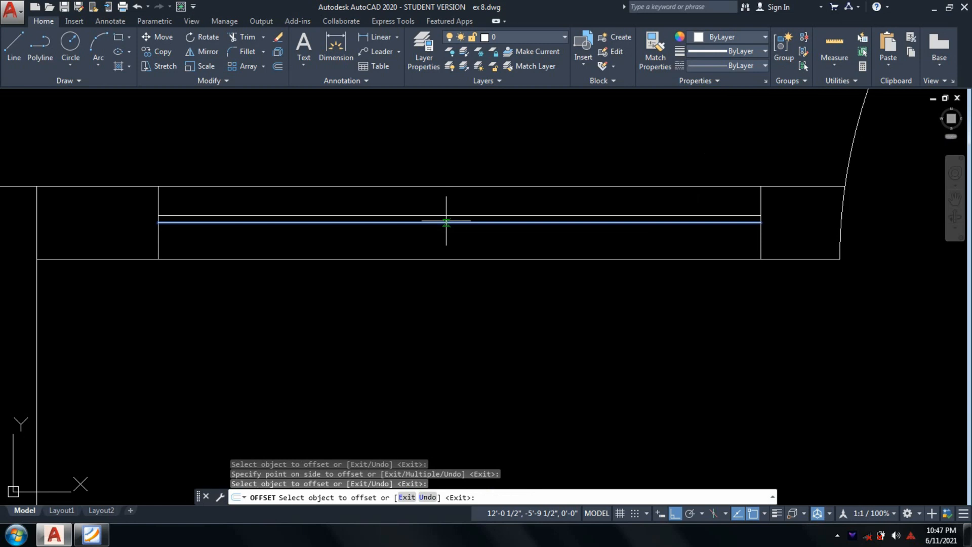
key(Return)
Step: Erase the original middle line of the Bed Room 3 window, keeping the two offset lines
click(447, 222)
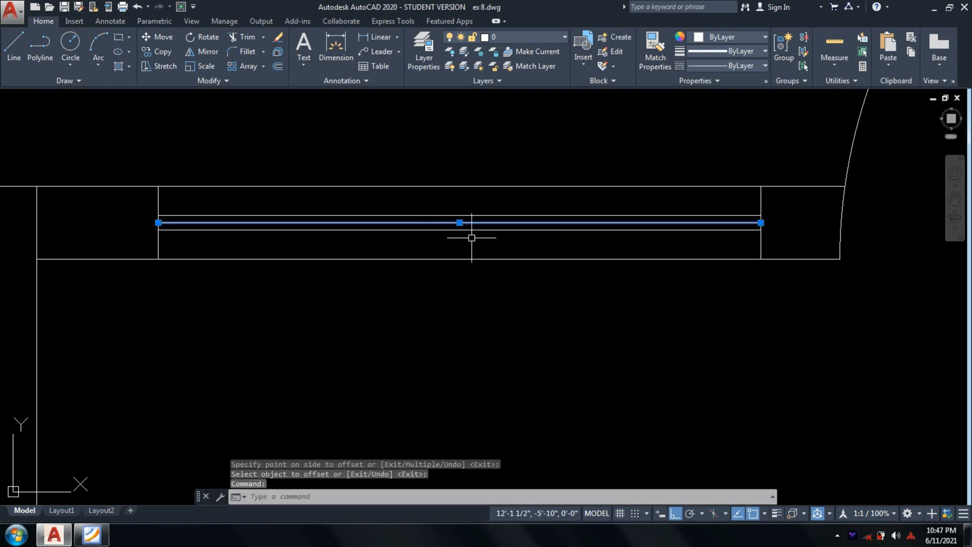
text(e)
key(Return)
Step: Trim the two vertical Bath Room wall line pieces that cross the Bed Room 3 wall, opening the wall junction
scroll(471, 238, down, 5)
middle_drag(677, 214, 576, 272)
scroll(502, 248, up, 4)
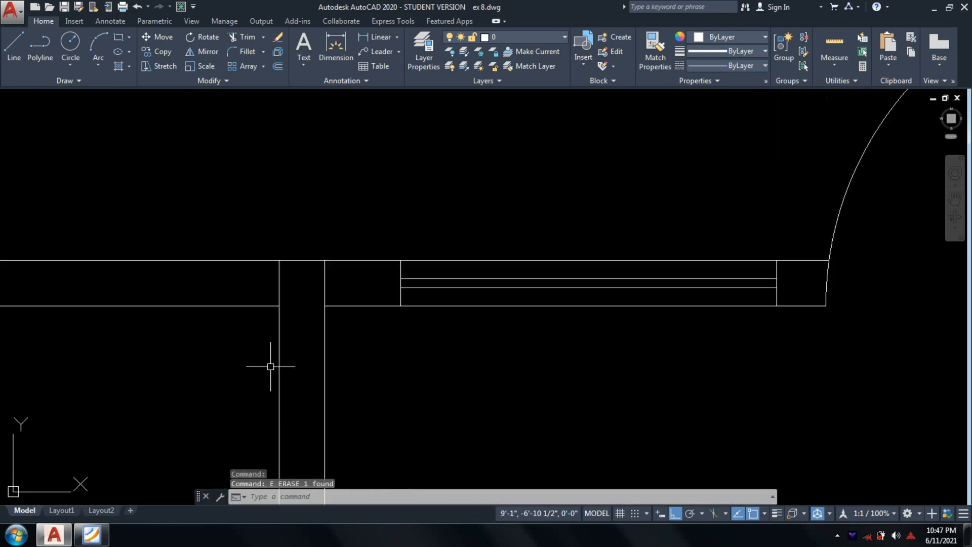
click(90, 535)
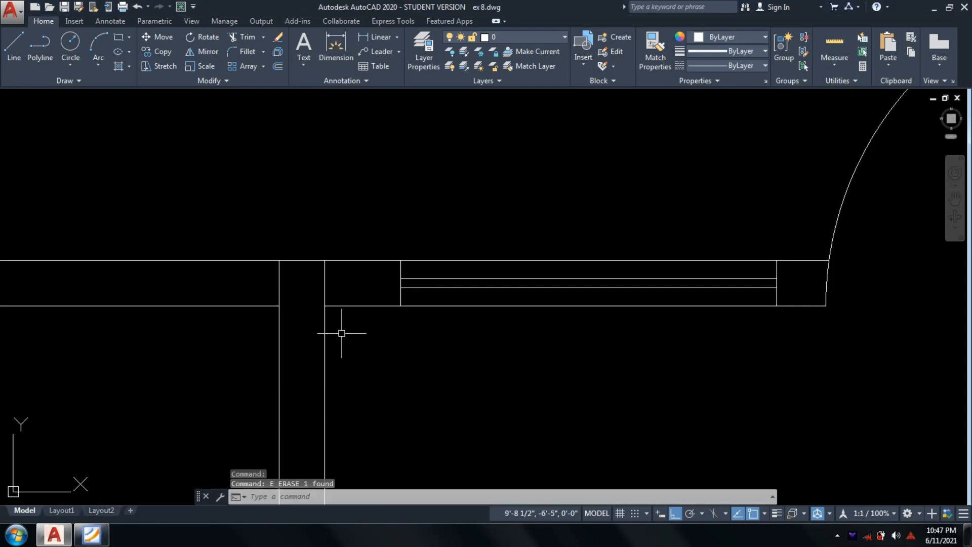
text(tr)
key(Return)
scroll(331, 286, up, 2)
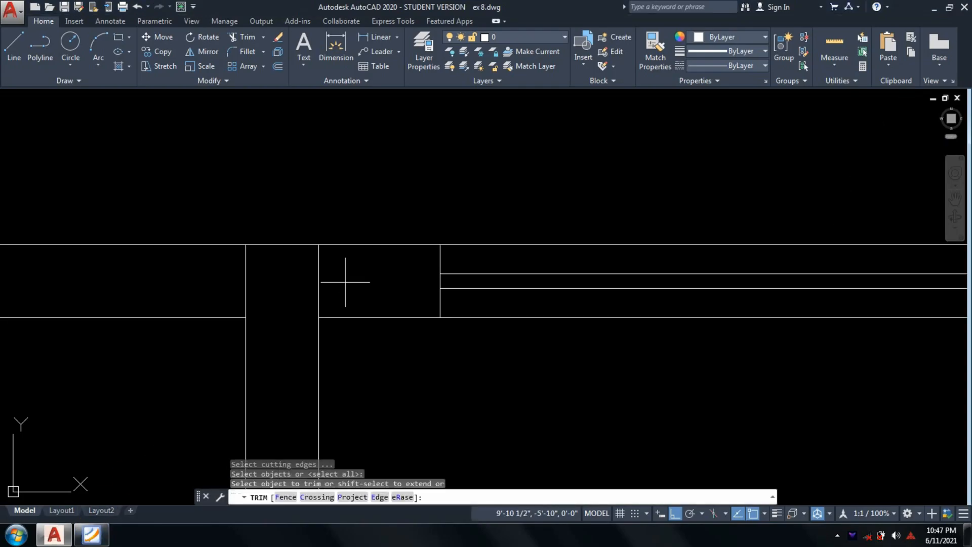
click(346, 282)
click(228, 284)
scroll(613, 312, down, 6)
key(Return)
middle_drag(637, 379, 362, 396)
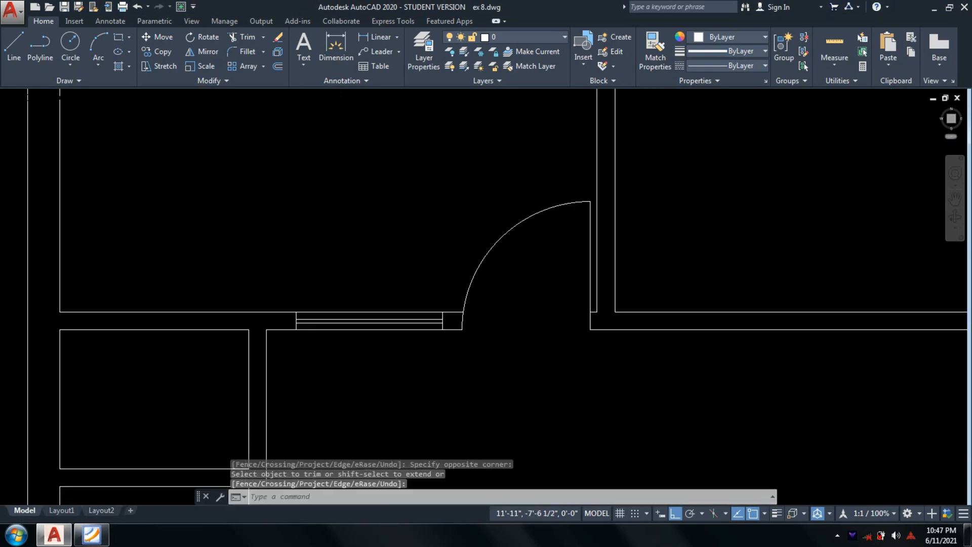
Step: Copy the Bed Room 3 window symbol by its lower-left corner into the wall between Bed Room 2 and the lobby
text(co)
key(Return)
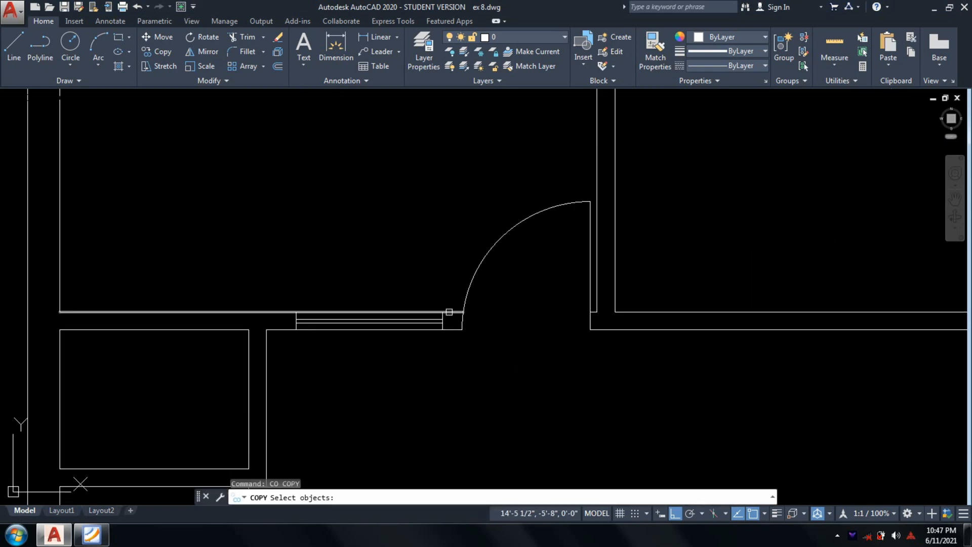
scroll(449, 312, up, 2)
scroll(455, 340, up, 4)
click(448, 336)
scroll(177, 282, down, 5)
scroll(359, 303, up, 1)
scroll(358, 302, up, 1)
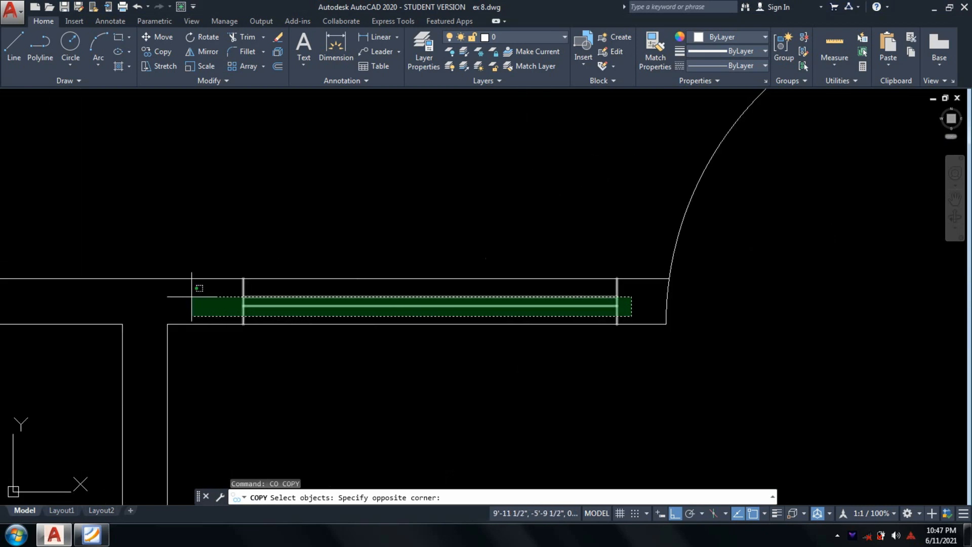
click(192, 297)
key(space)
click(243, 324)
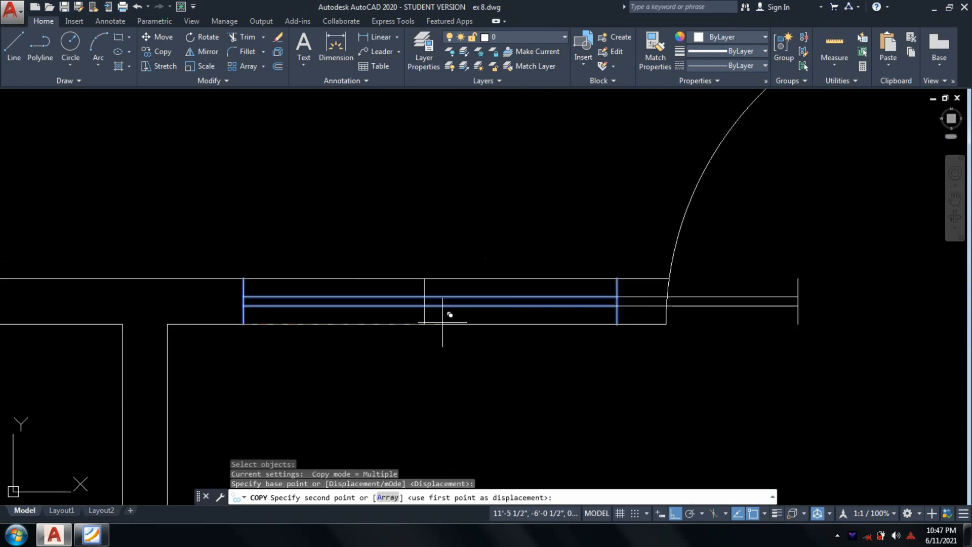
scroll(443, 325, down, 5)
scroll(542, 325, up, 3)
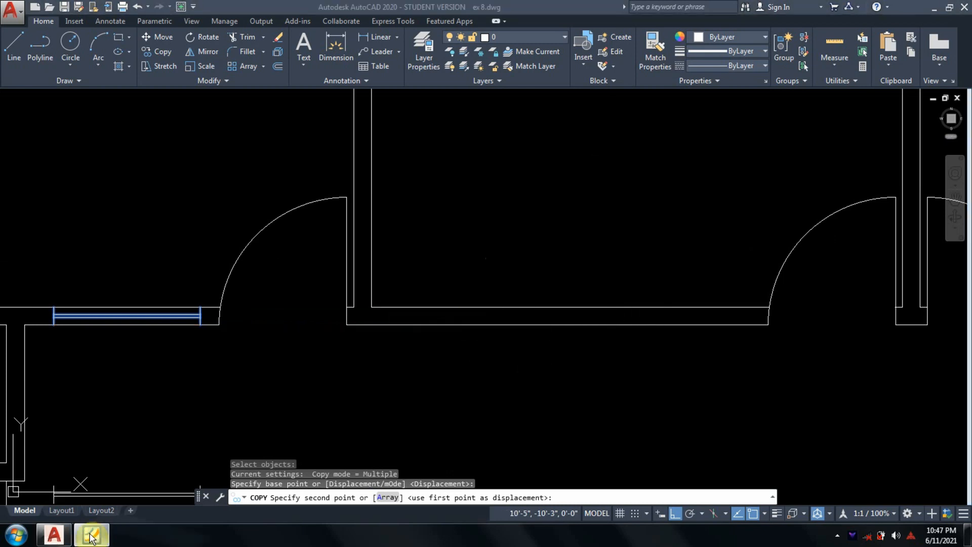
key(alt+Tab)
key(alt+Tab)
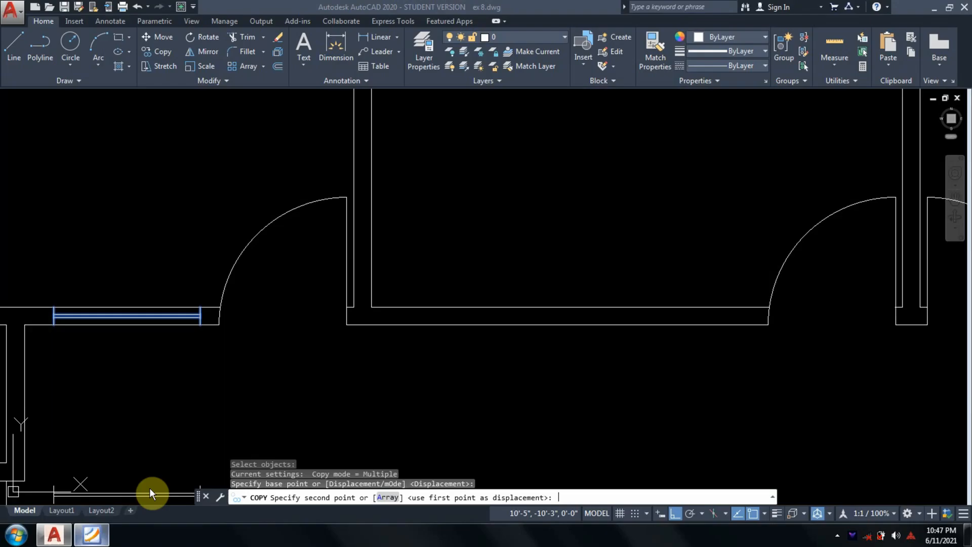
click(466, 325)
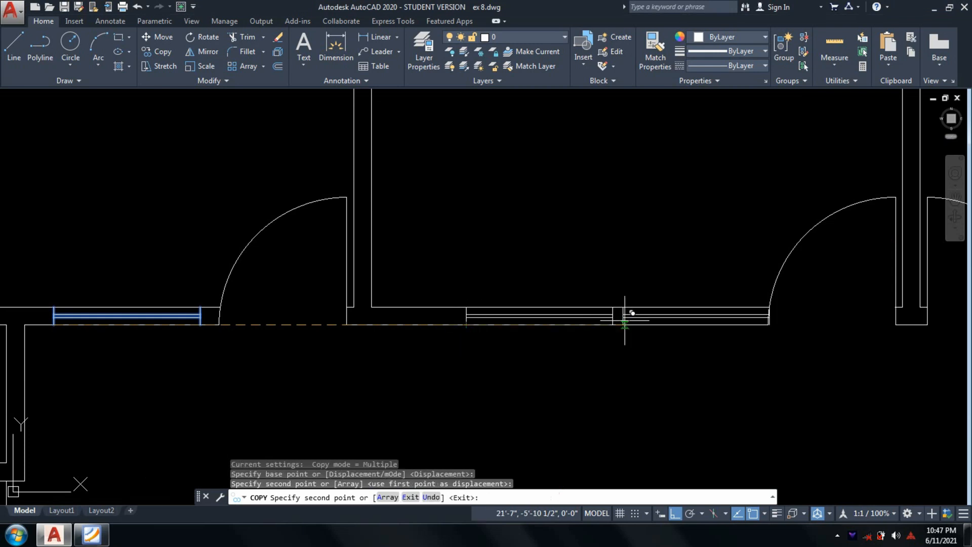
Step: Place another copy of the window in the Bed Room 1 lobby wall, just right of its door, following the reference PDF
middle_drag(329, 369, 242, 406)
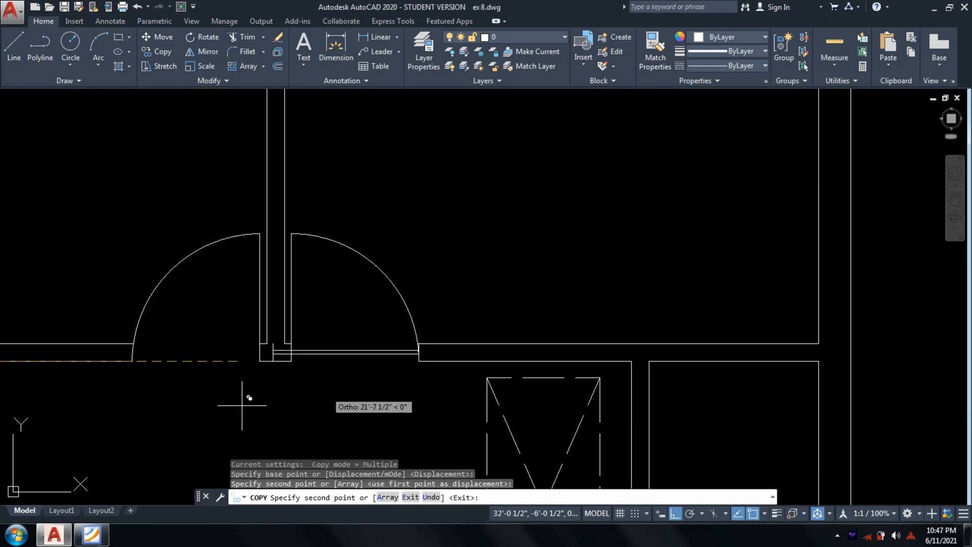
click(89, 540)
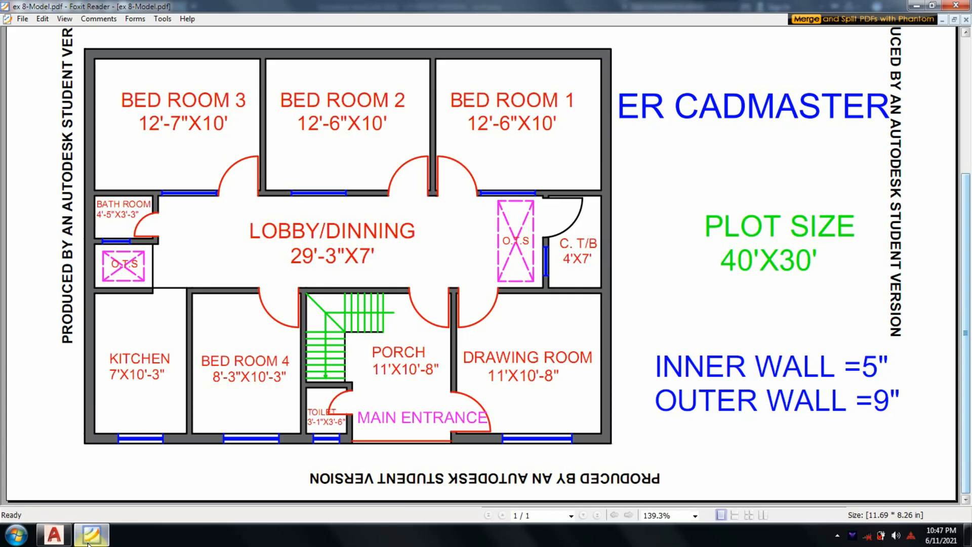
click(89, 540)
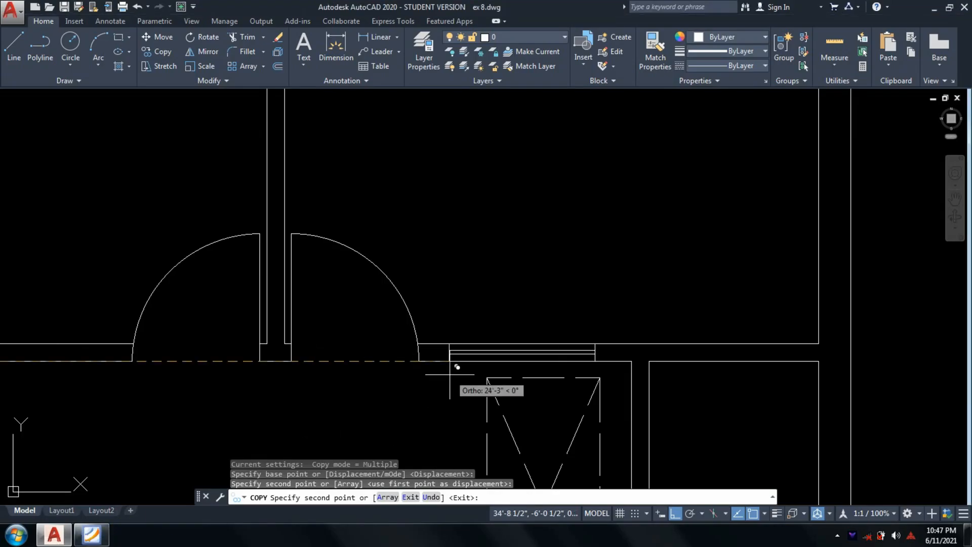
scroll(449, 375, up, 4)
key(Return)
scroll(481, 353, down, 8)
middle_drag(503, 362, 513, 197)
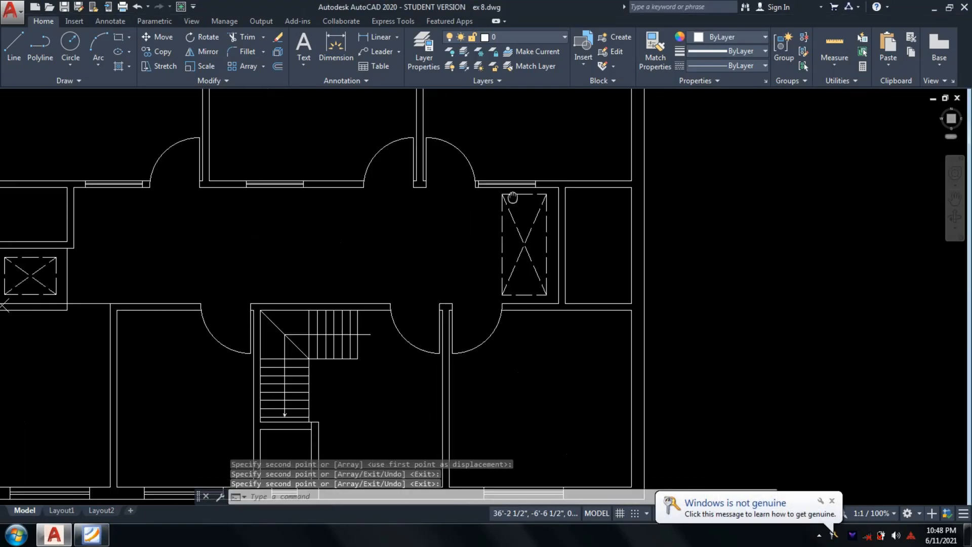
scroll(513, 198, down, 5)
middle_drag(532, 325, 601, 276)
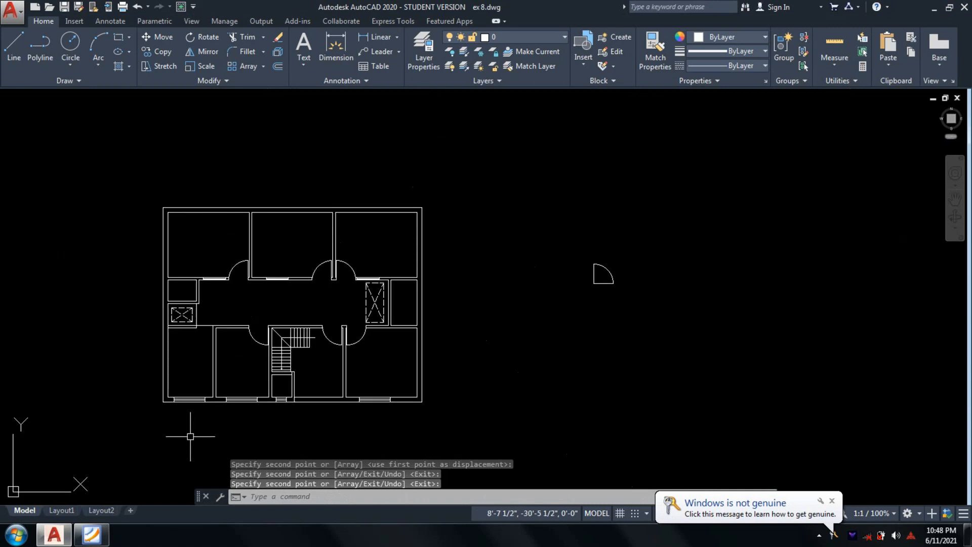
click(90, 536)
click(90, 536)
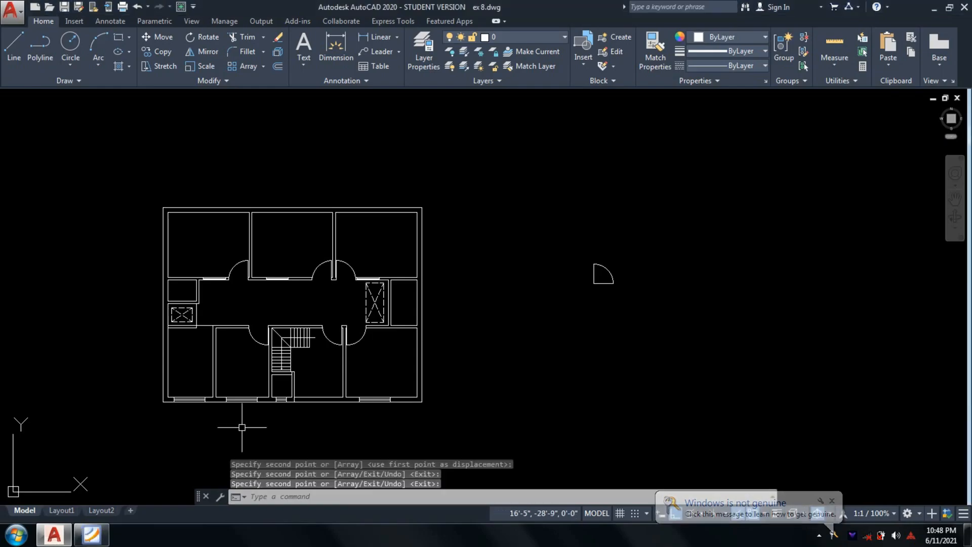
text(co)
key(Return)
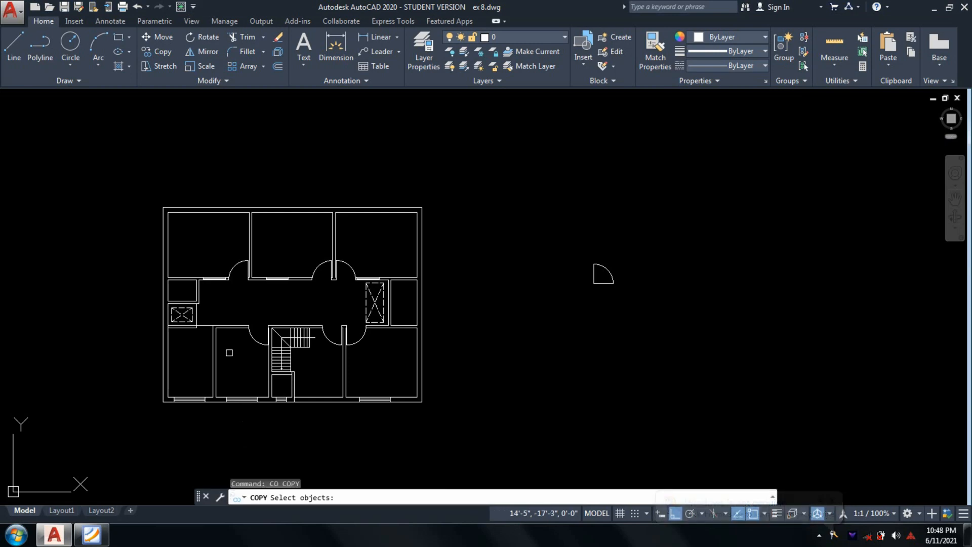
key(Escape)
key(Escape)
Step: Draw two vertical lines across the wall between the small O.T.S. and the kitchen as the window's sides
scroll(217, 339, up, 4)
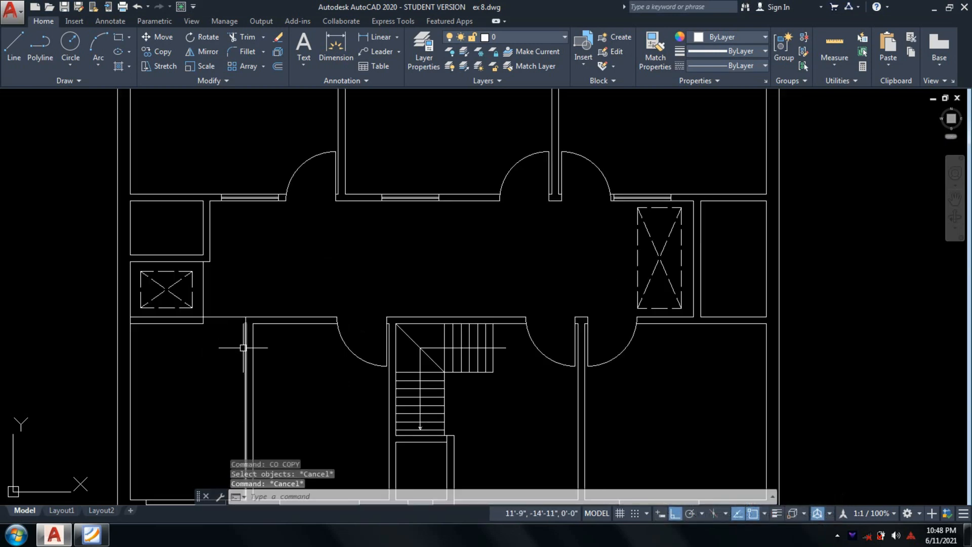
middle_drag(234, 348, 271, 355)
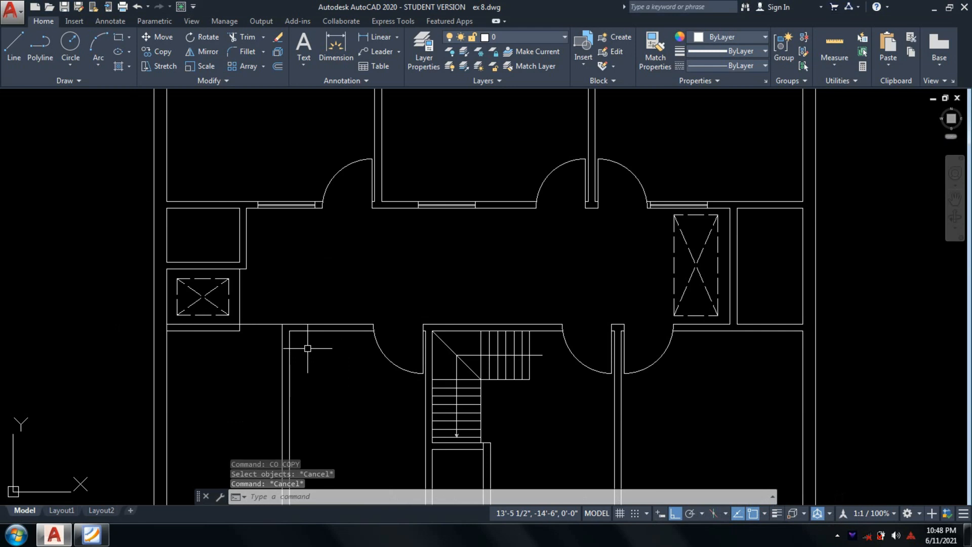
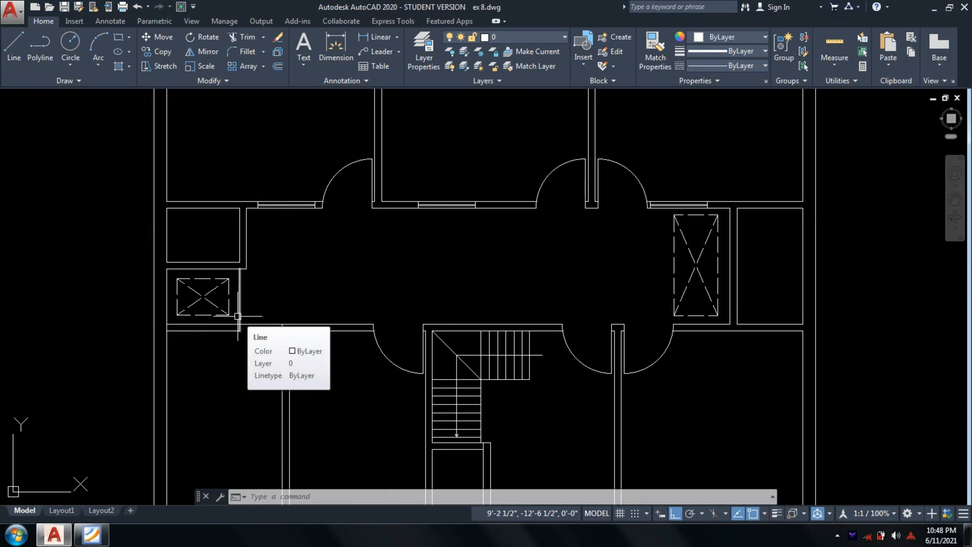
text(l)
key(Return)
scroll(177, 327, up, 2)
scroll(182, 329, up, 3)
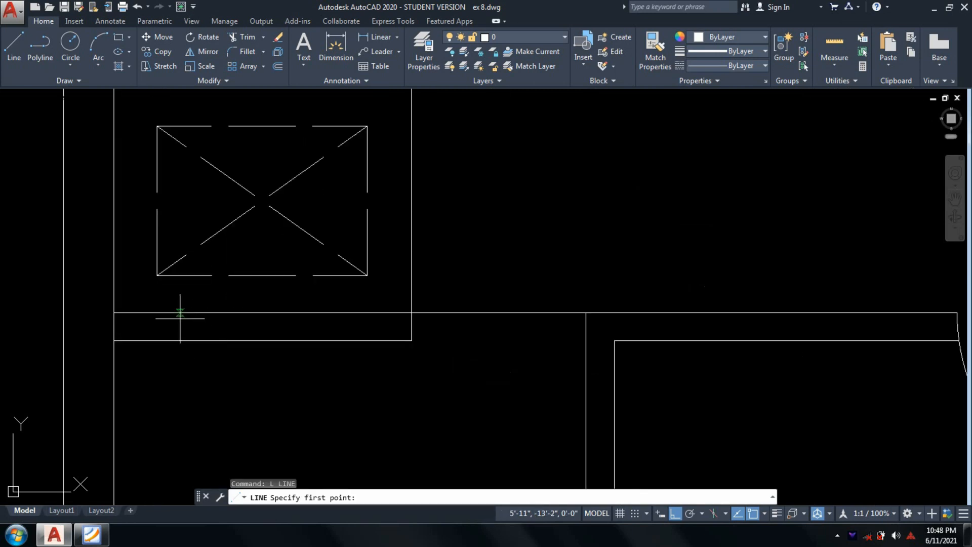
click(153, 307)
click(138, 397)
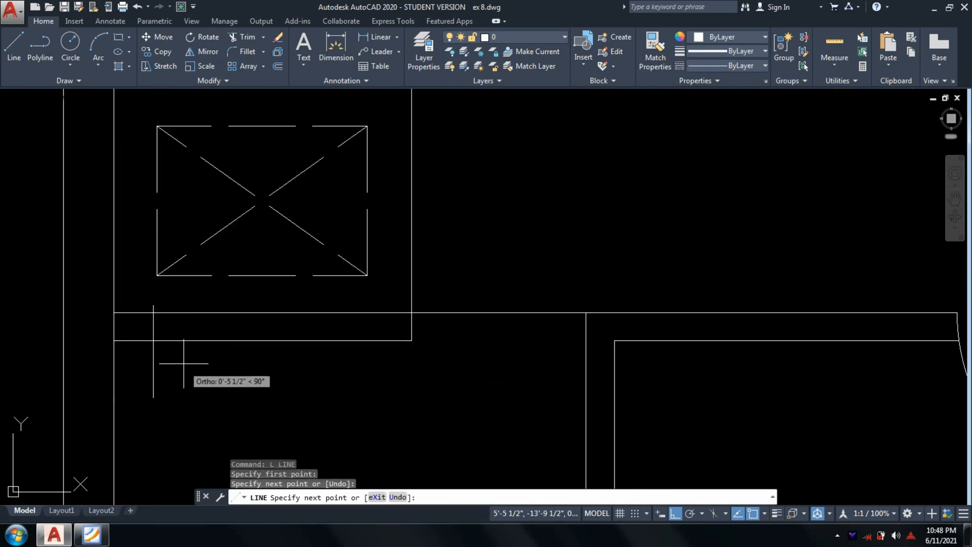
key(Return)
key(Return)
click(354, 303)
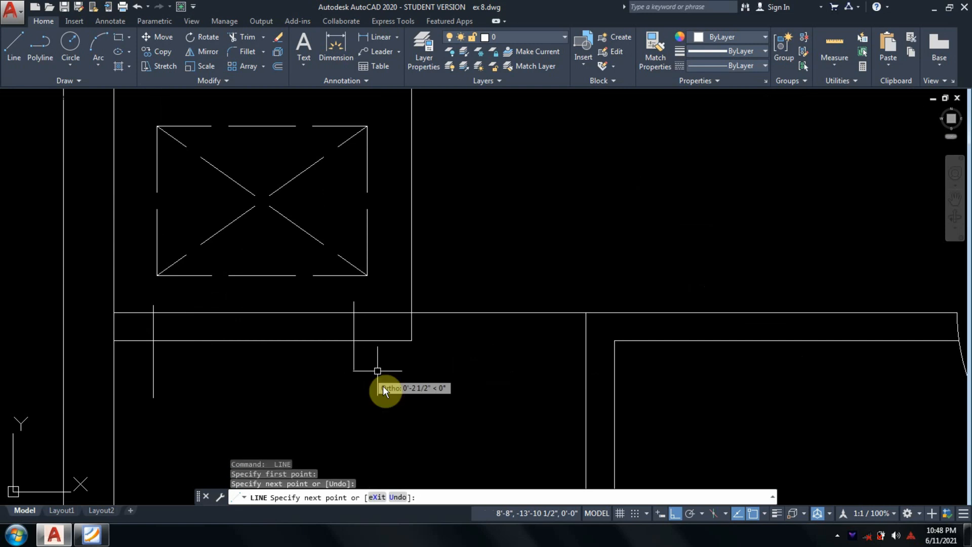
click(378, 369)
key(Return)
Step: Trim the ends of both vertical lines that stick out above and below the wall under the small O.T.S
text(tr)
key(Return)
key(Return)
click(380, 377)
click(332, 358)
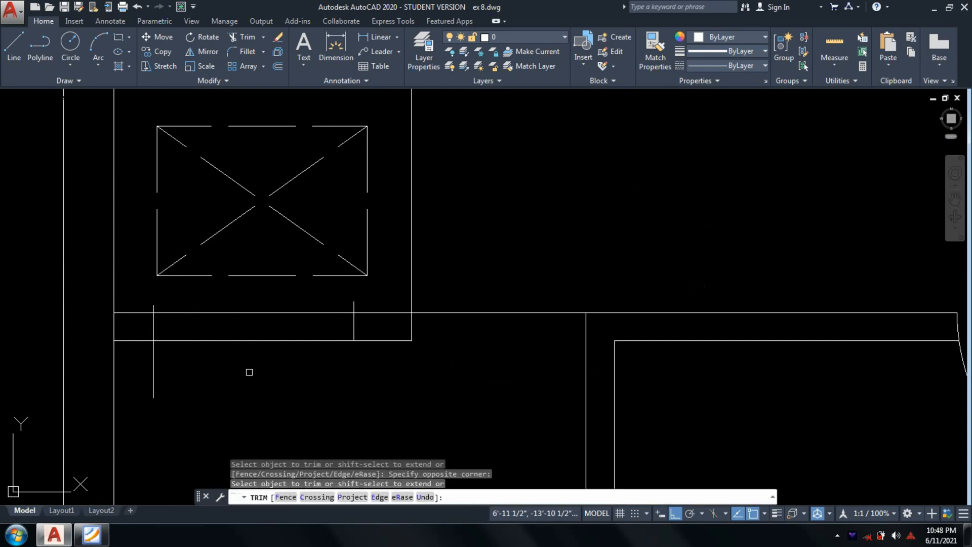
click(153, 369)
click(153, 307)
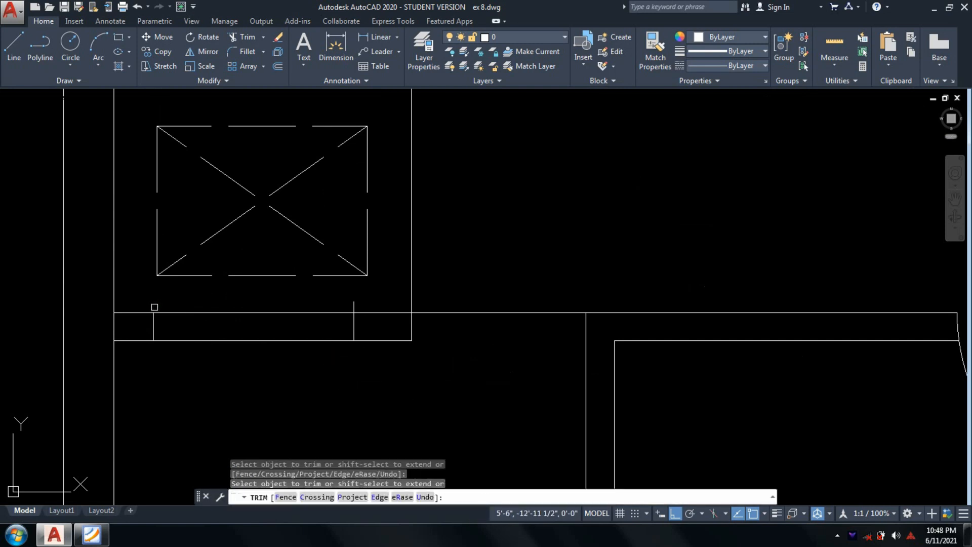
click(354, 300)
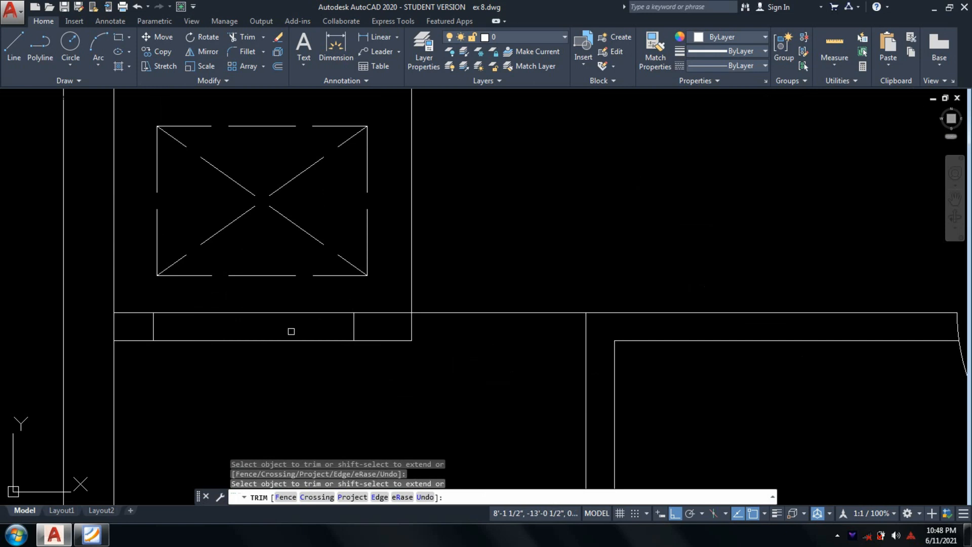
click(103, 529)
click(105, 525)
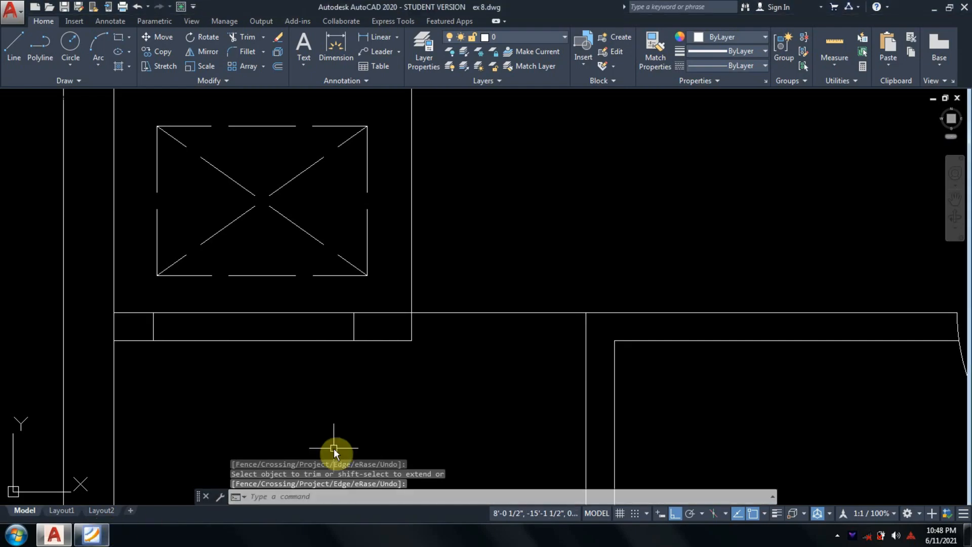
Step: Draw a horizontal line joining the midpoints of the two side lines of the window below the small O.T.S
scroll(350, 330, up, 4)
key(Escape)
text(l)
key(Return)
click(350, 319)
scroll(152, 303, down, 4)
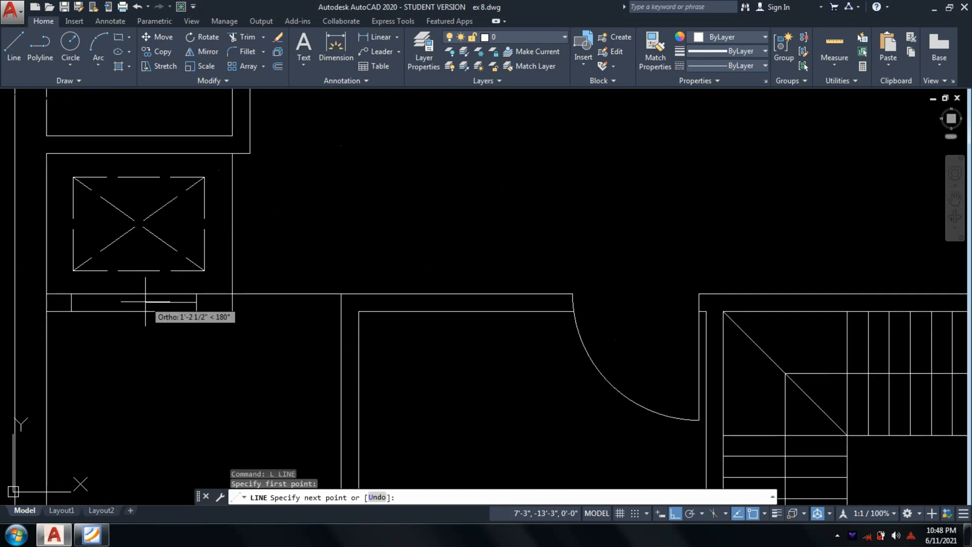
middle_drag(166, 305, 178, 309)
scroll(87, 310, up, 5)
middle_drag(87, 311, 382, 335)
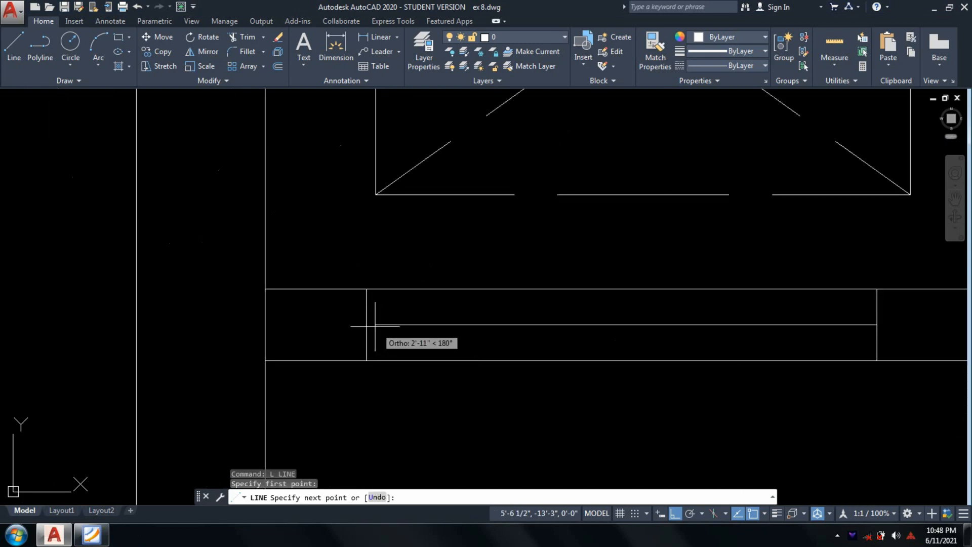
click(375, 327)
scroll(615, 343, down, 5)
middle_drag(604, 347, 295, 360)
key(Return)
Step: Offset the middle line of the window below the small O.T.S. by .5 to both sides
text(o)
key(Return)
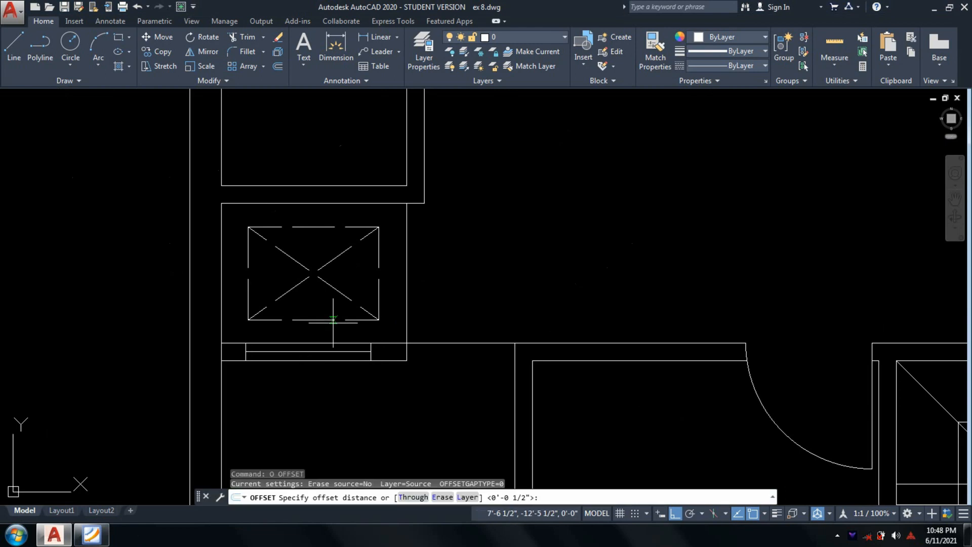
text(.5)
key(Return)
scroll(323, 347, up, 4)
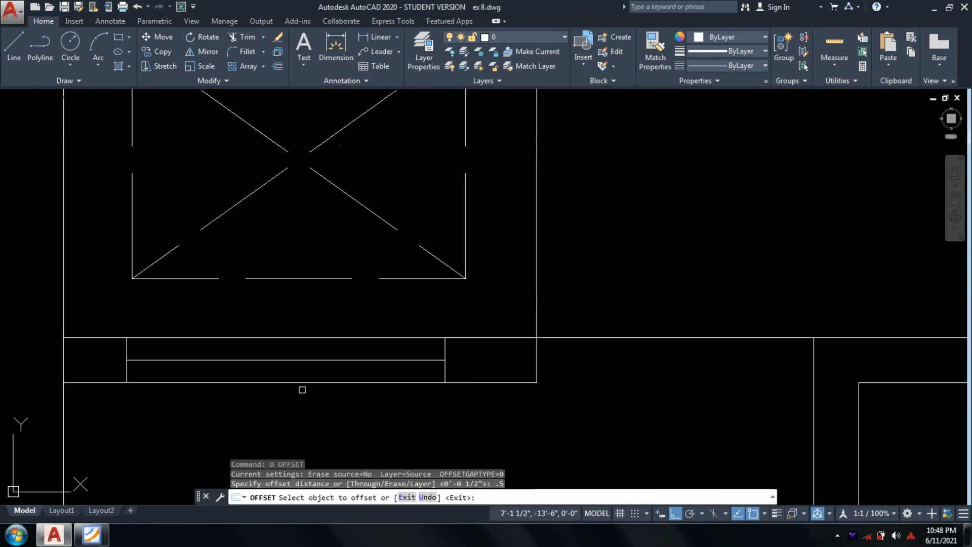
click(309, 362)
scroll(309, 360, up, 5)
click(310, 358)
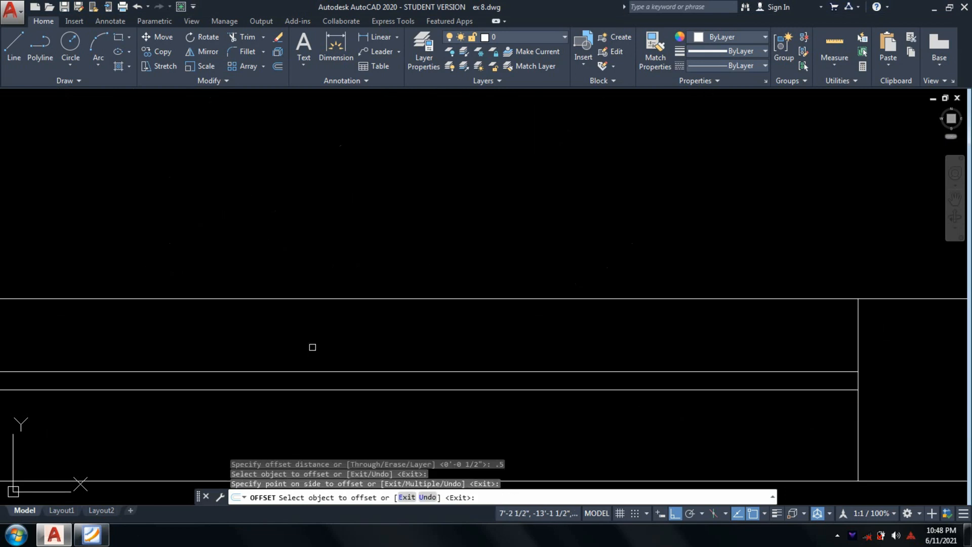
click(312, 389)
click(324, 399)
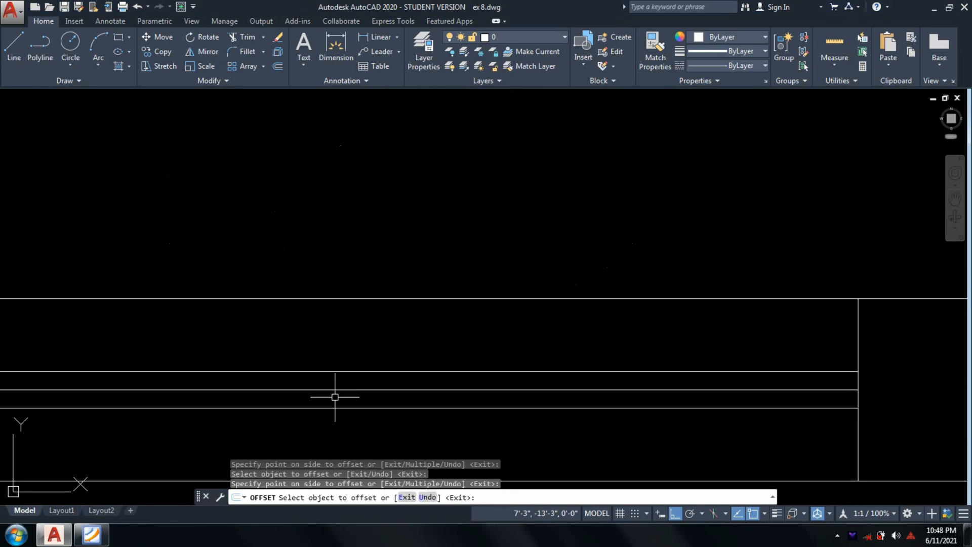
key(Return)
Step: Erase the original middle line of the window below the small O.T.S., keeping the two offset lines
click(321, 390)
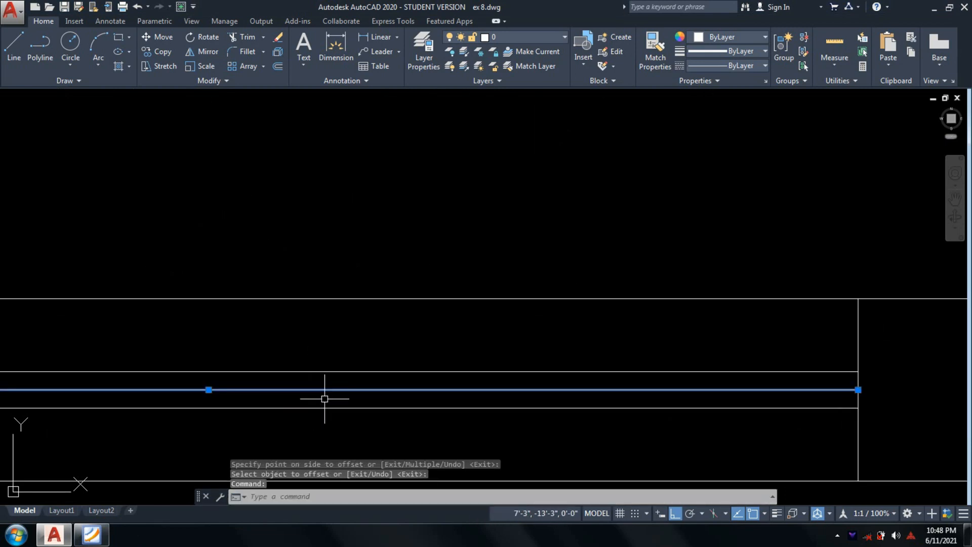
text(E)
key(Return)
scroll(325, 399, down, 5)
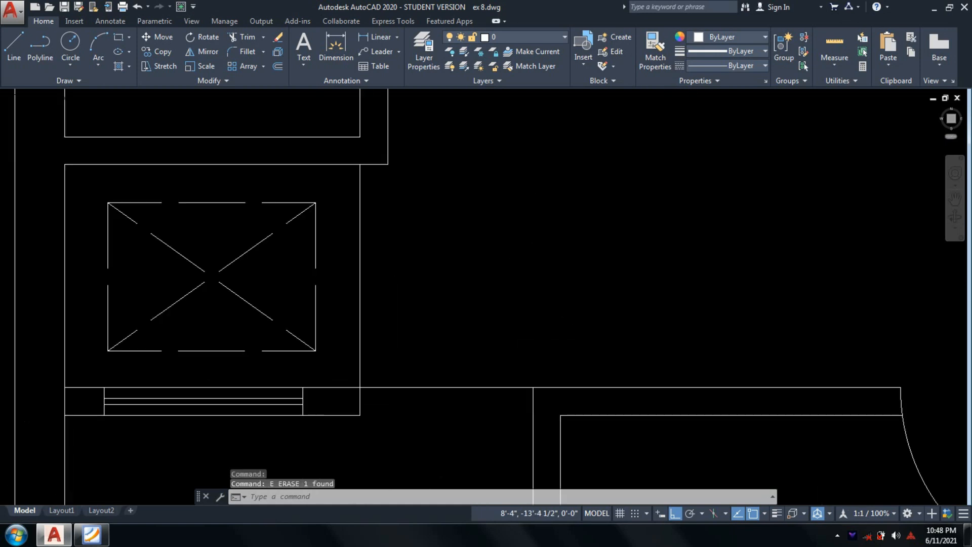
Step: Compare the floor plan with the reference PDF to locate the windows that are still missing
scroll(507, 431, down, 8)
scroll(709, 414, up, 3)
mouse_move(709, 413)
middle_down()
mouse_move(504, 423)
mouse_move(493, 366)
middle_up()
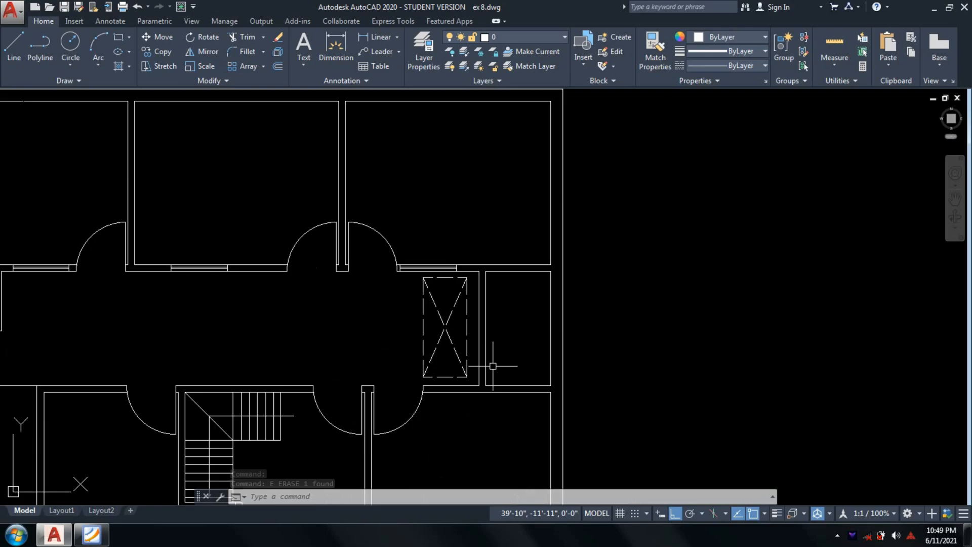
click(92, 534)
click(91, 535)
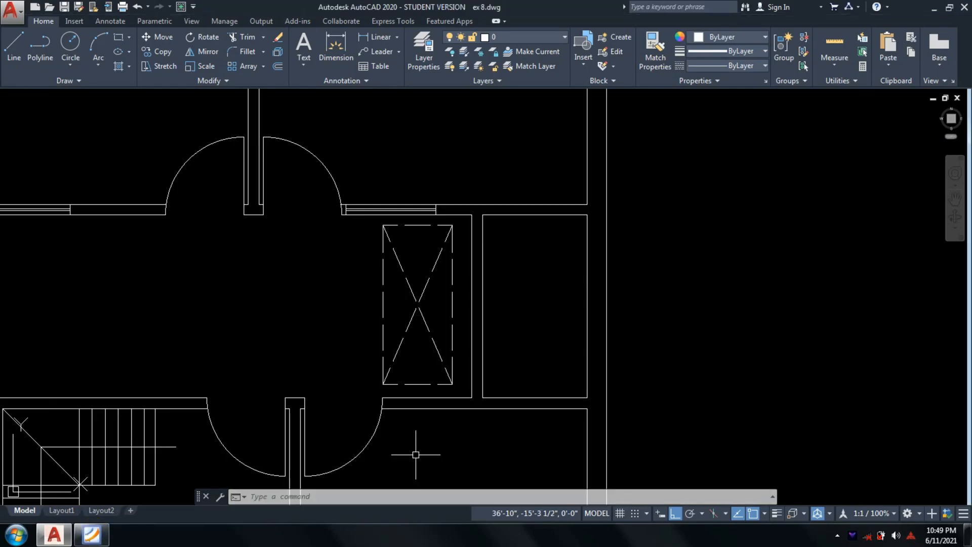
scroll(544, 306, down, 4)
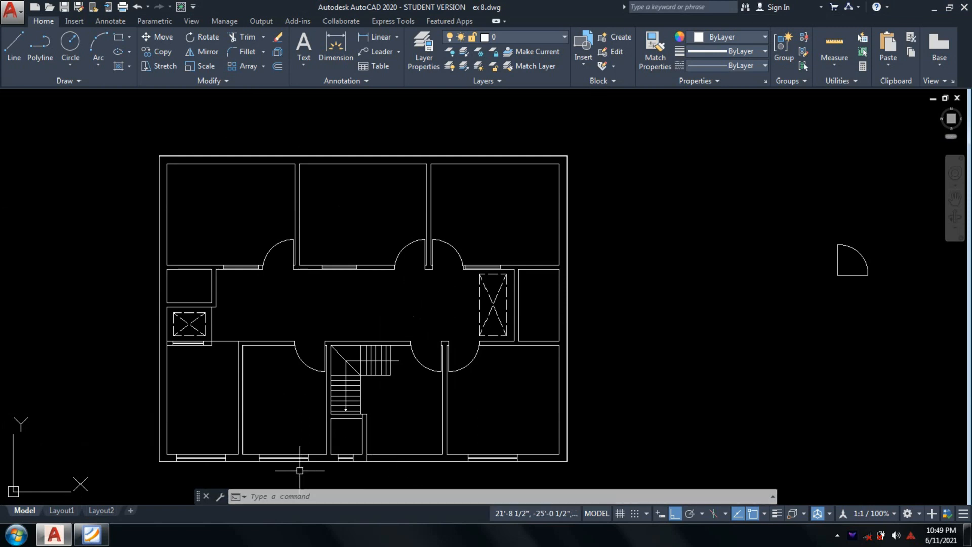
click(81, 537)
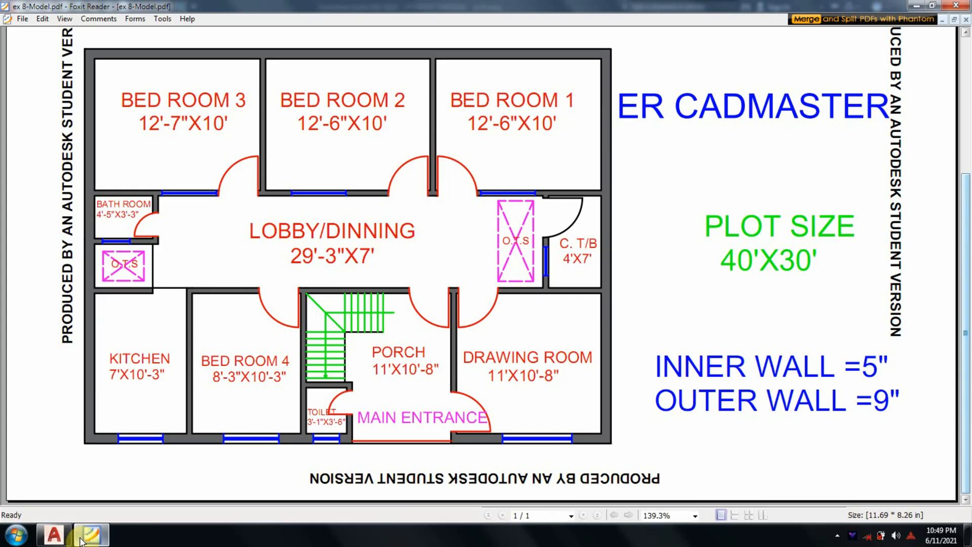
click(54, 535)
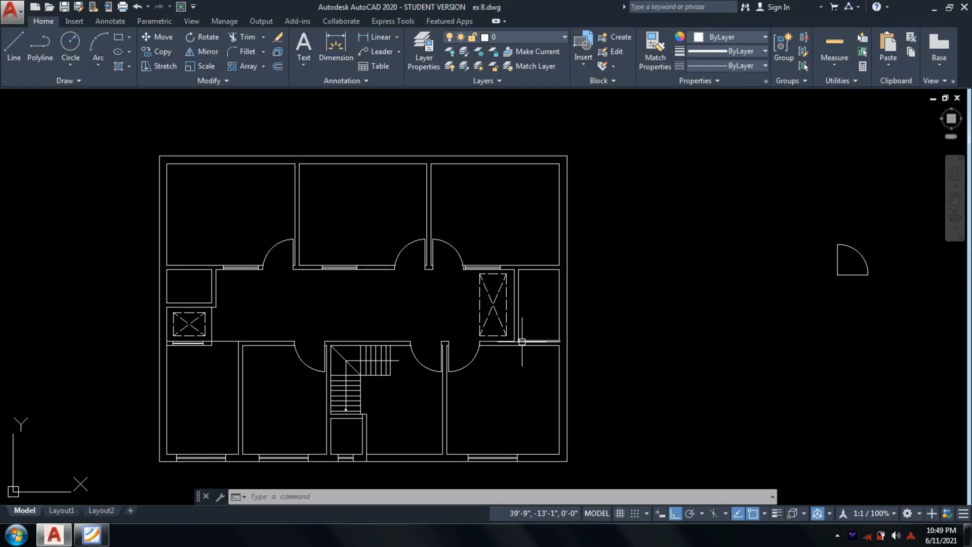
Step: Draw a short horizontal line across the wall between the large O.T.S. and the C. T/B, near the wall's lower end
text(l)
key(Return)
scroll(522, 341, up, 4)
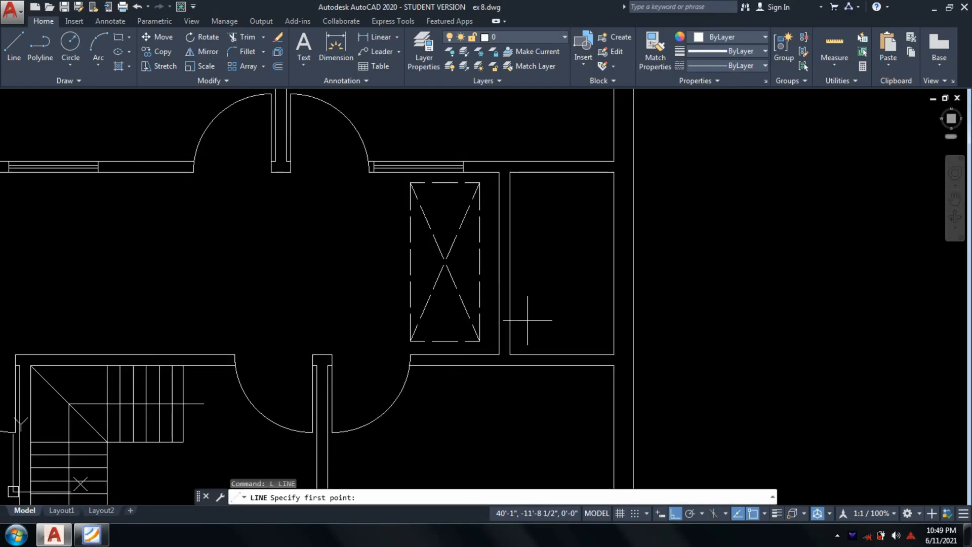
scroll(528, 344, up, 4)
click(502, 353)
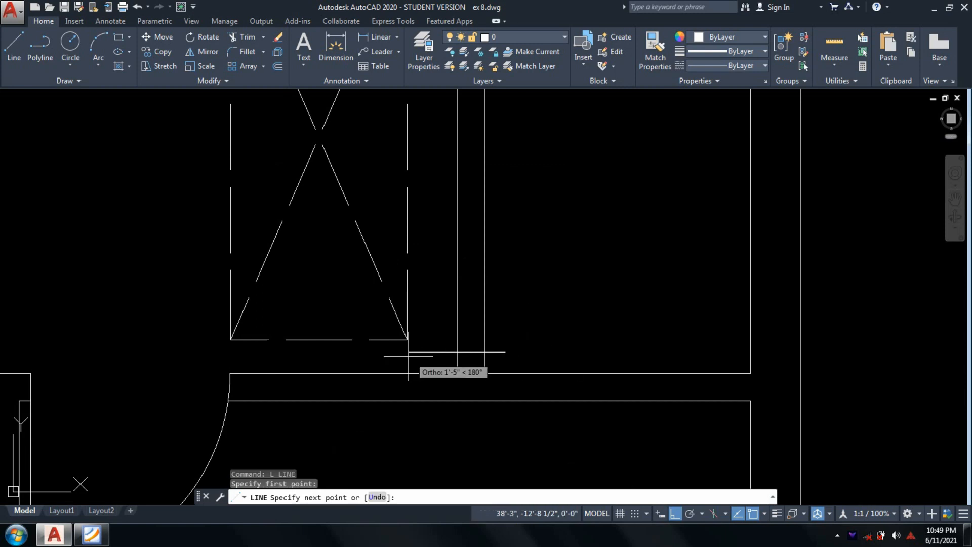
click(438, 351)
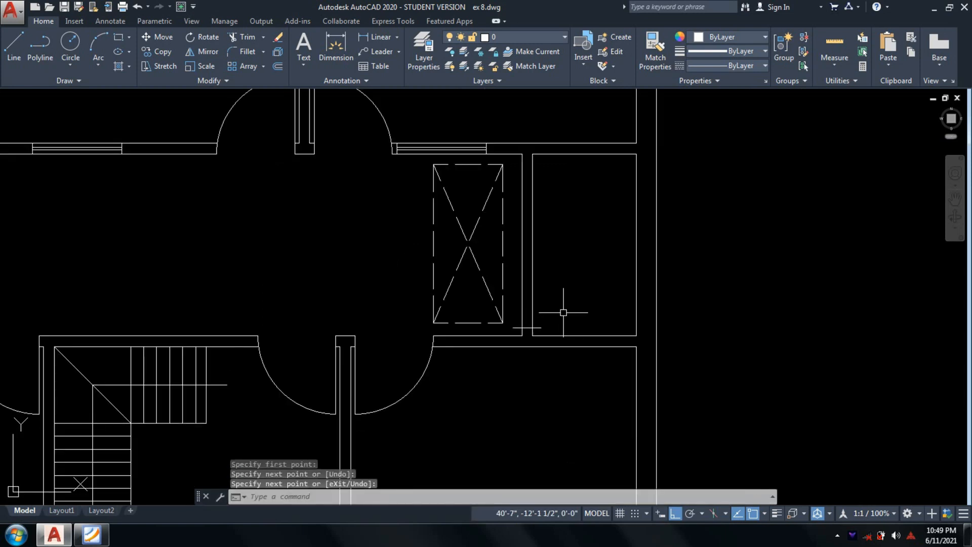
scroll(564, 312, up, 4)
key(Return)
click(520, 284)
click(520, 315)
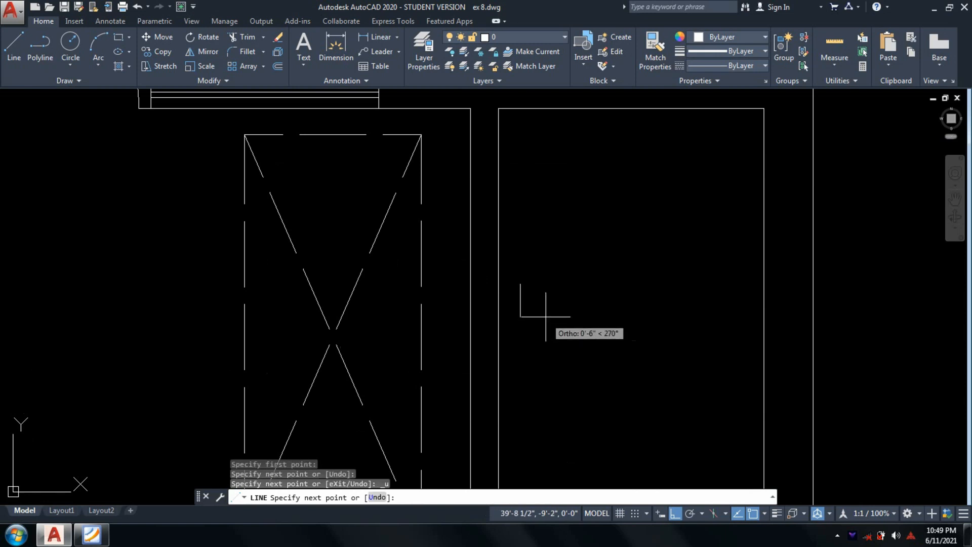
key(ctrl+z)
key(Escape)
Step: Draw a second short horizontal line across the wall between the large O.T.S. and the C. T/B, near mid-height, following the reference PDF
text(l)
key(Return)
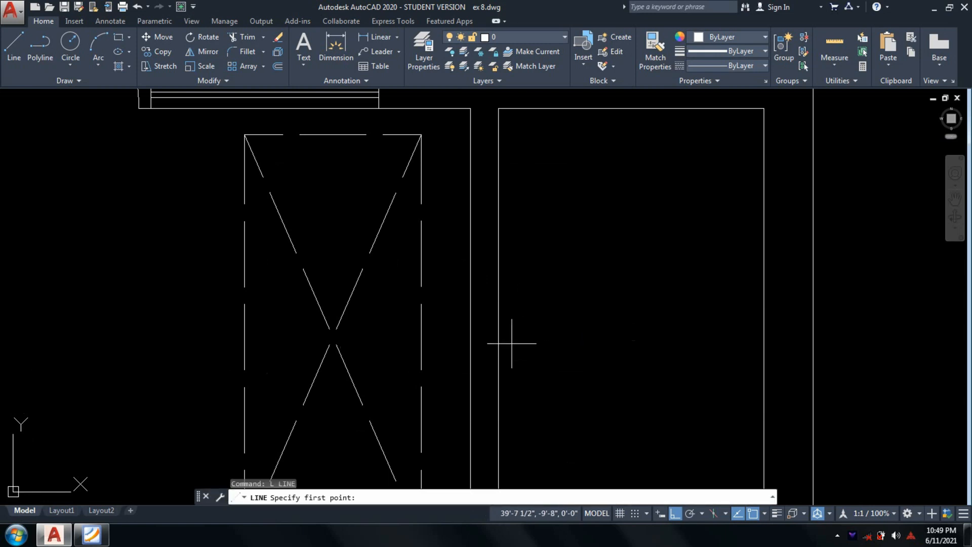
scroll(512, 342, down, 4)
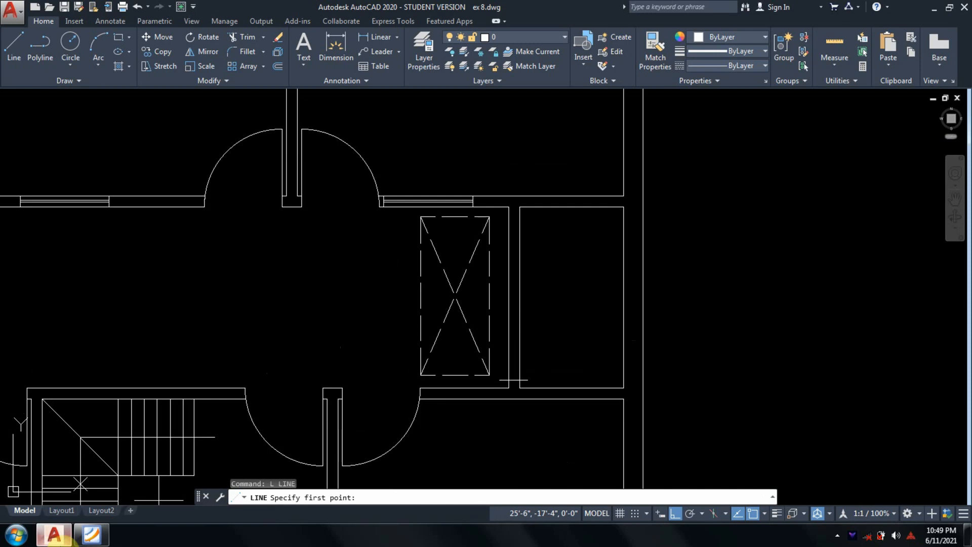
click(93, 538)
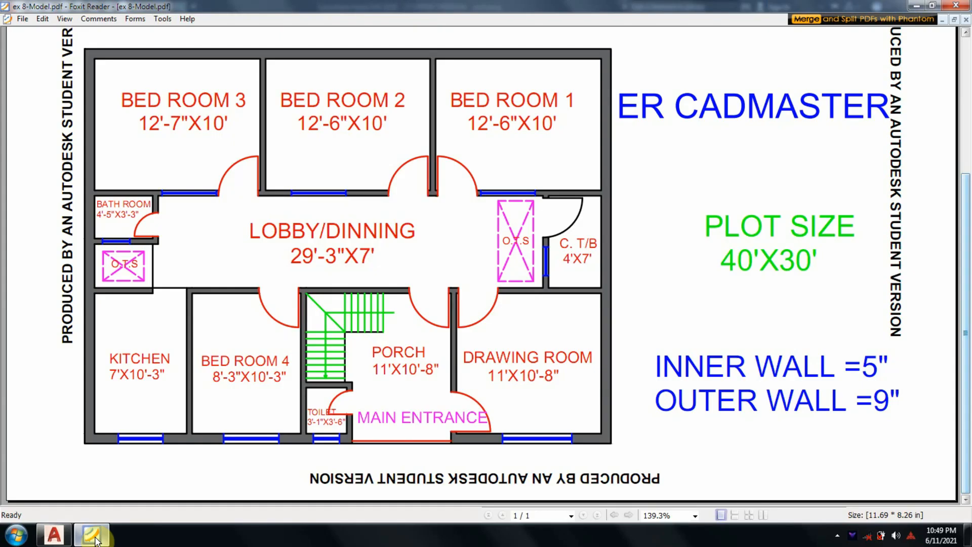
click(95, 538)
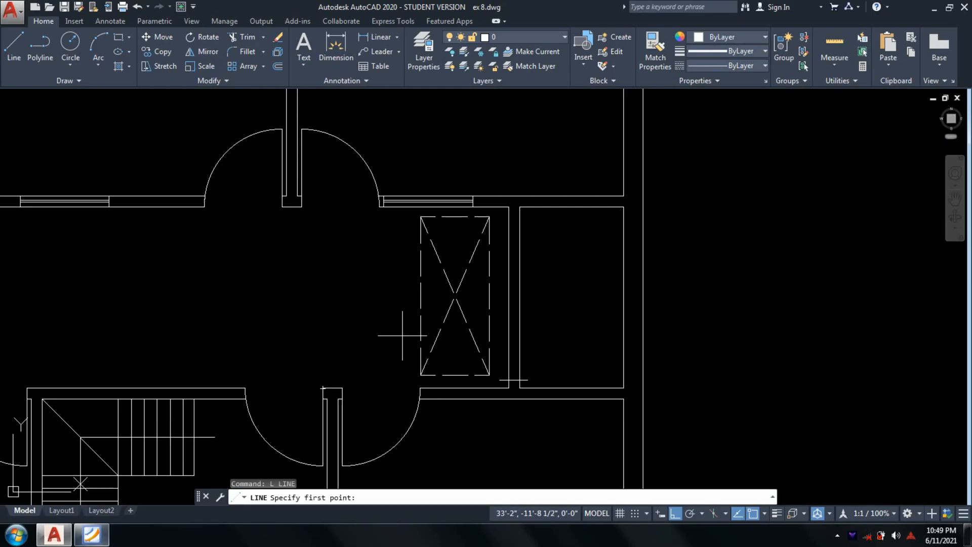
scroll(530, 326, up, 2)
click(531, 288)
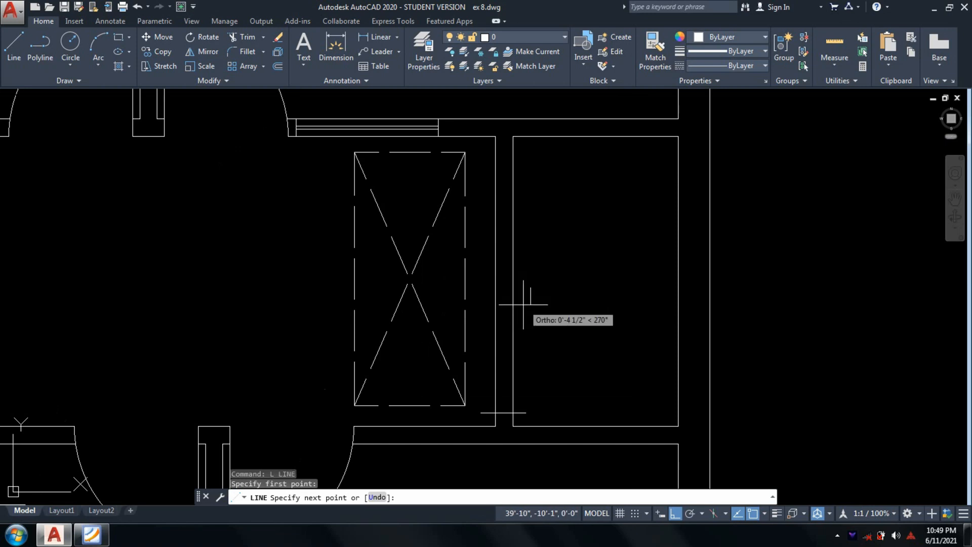
click(496, 290)
key(Return)
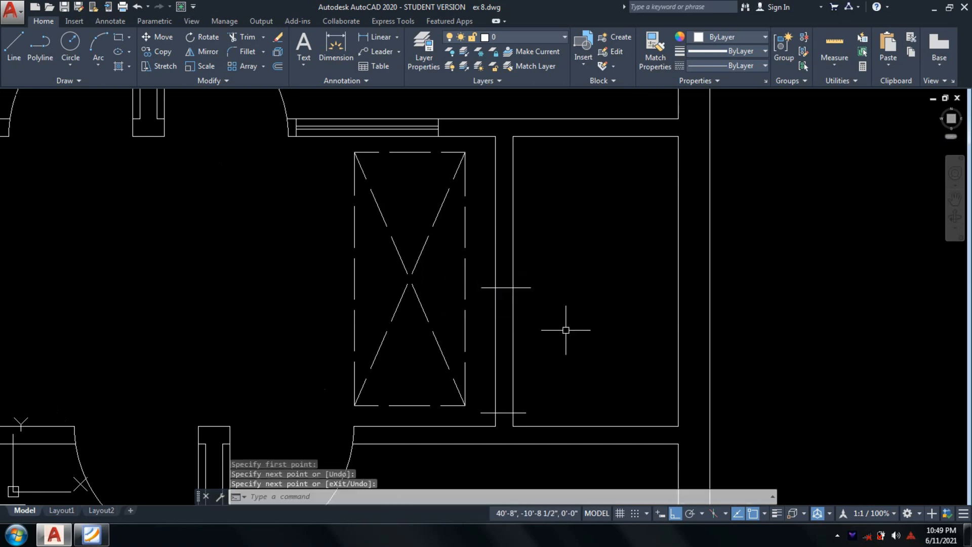
text(l)
key(Return)
scroll(517, 301, up, 2)
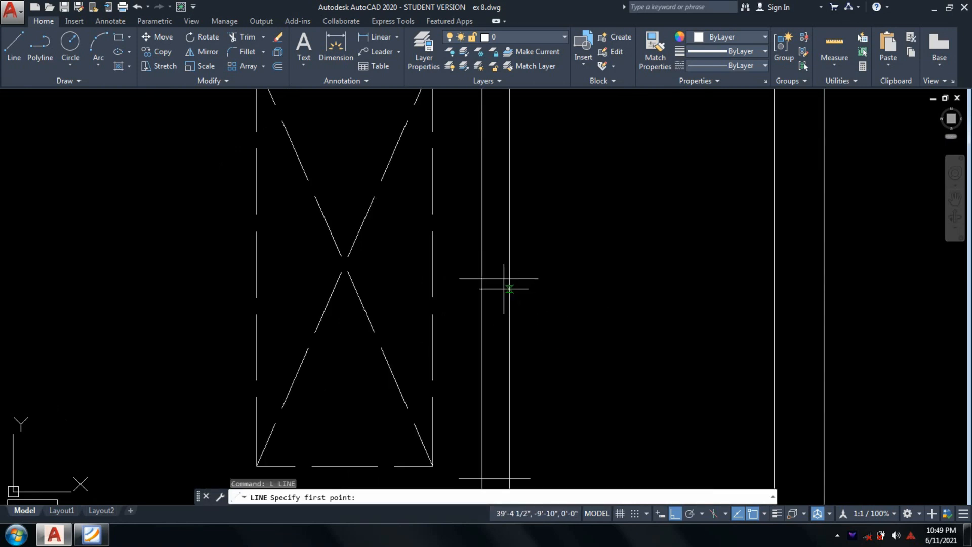
key(Escape)
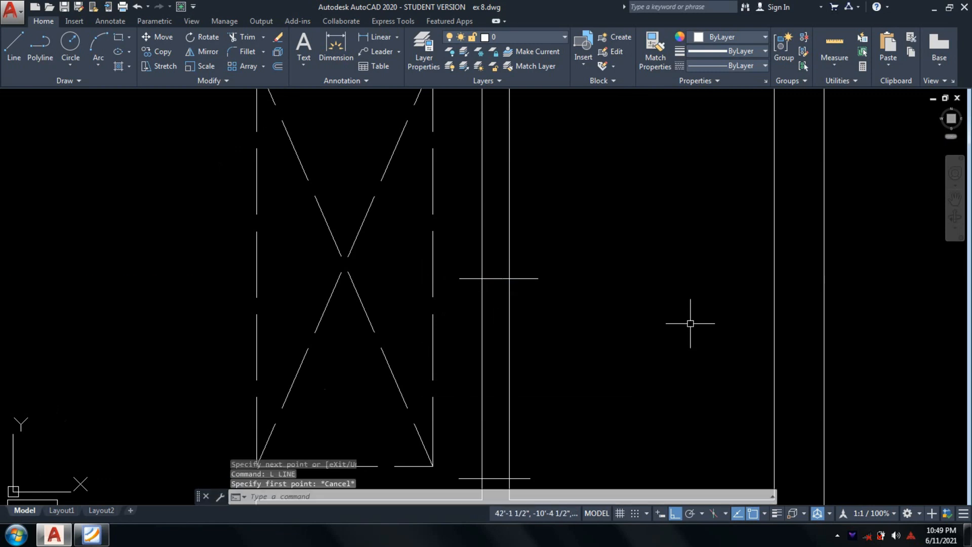
Step: Trim the ends of both horizontal lines that stick out beyond the wall between the large O.T.S. and the C. T/B
text(tr)
key(Return)
key(Return)
click(577, 309)
click(536, 262)
scroll(554, 390, down, 6)
scroll(554, 390, up, 4)
middle_drag(554, 390, 556, 329)
scroll(553, 386, up, 4)
click(537, 415)
click(453, 371)
scroll(452, 370, down, 4)
mouse_move(453, 370)
middle_down()
mouse_move(482, 465)
mouse_move(409, 385)
middle_up()
scroll(532, 347, up, 2)
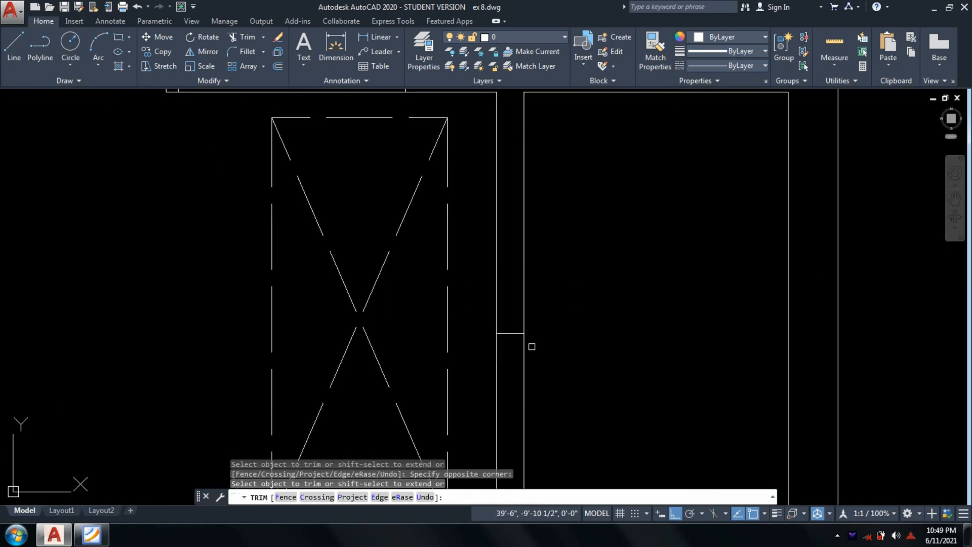
scroll(567, 294, down, 4)
key(Return)
Step: Draw a vertical line joining the midpoints of the two end lines of the C. T/B window
text(L)
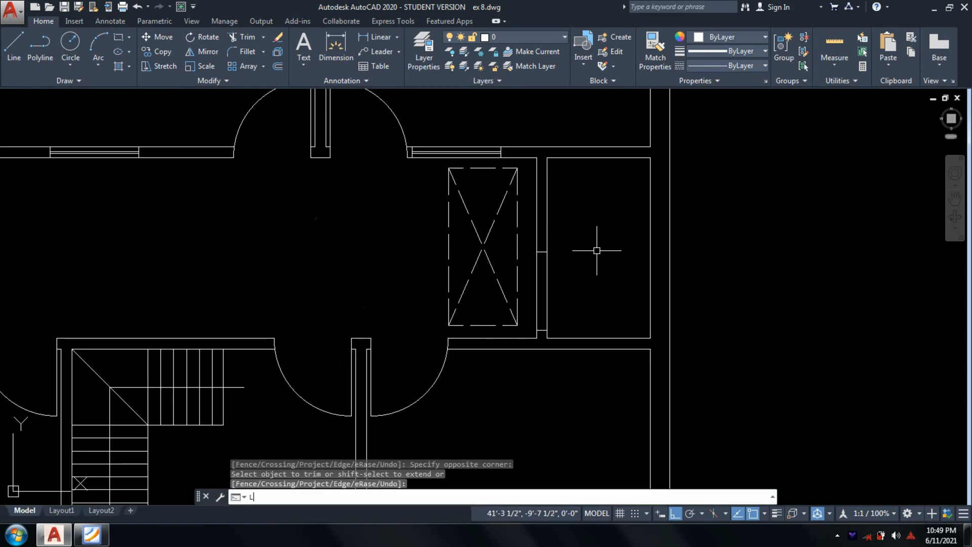
key(Return)
scroll(524, 280, up, 4)
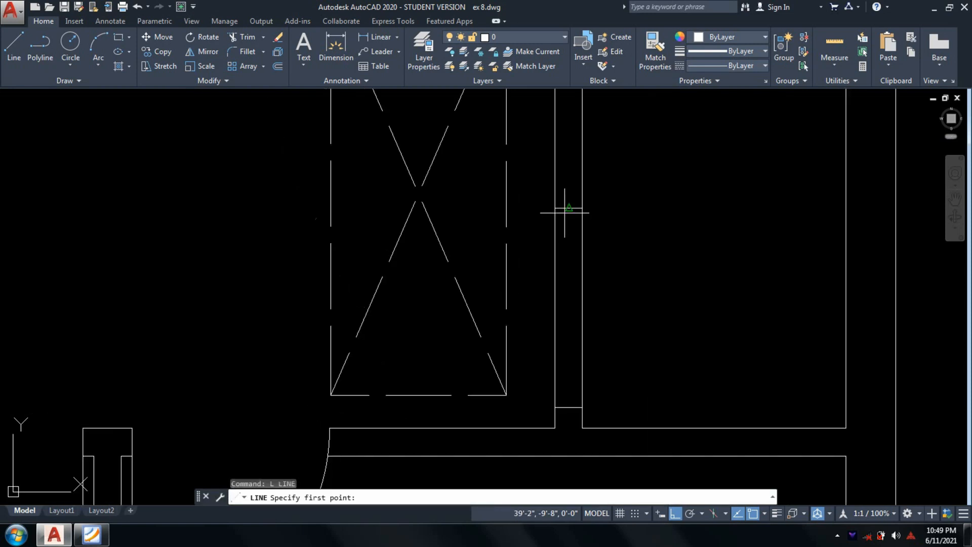
click(564, 213)
click(568, 407)
key(Return)
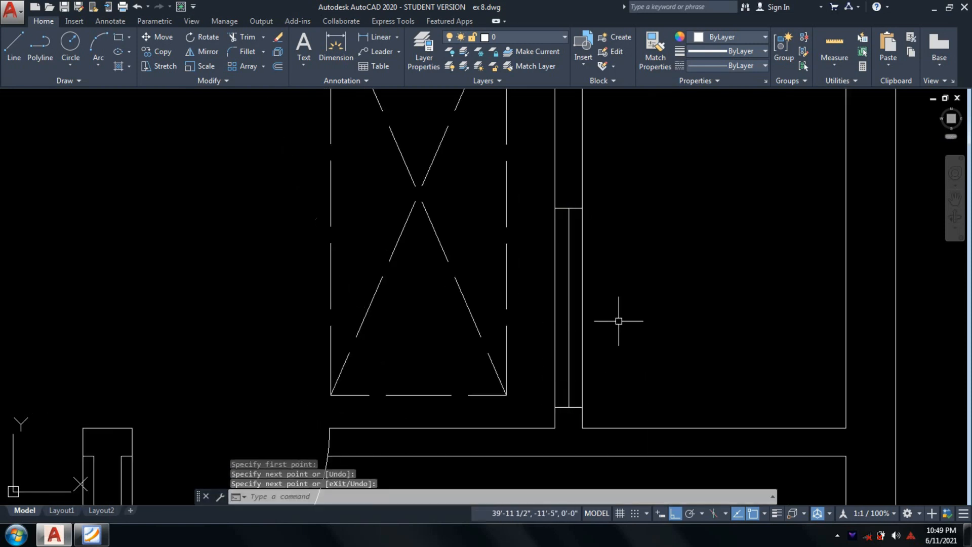
Step: Offset the middle line of the C. T/B window by .5 to both sides
middle_drag(649, 345, 538, 267)
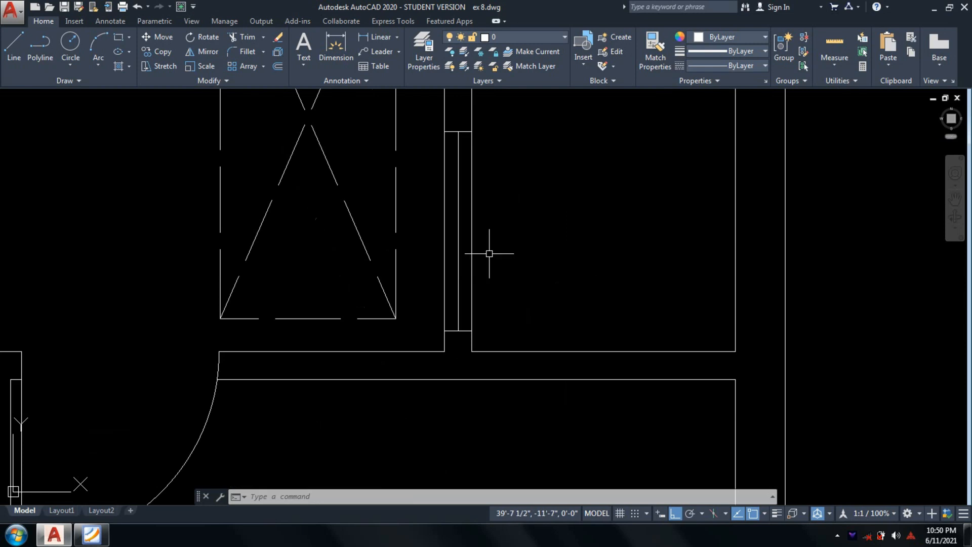
scroll(495, 252, up, 2)
text(o)
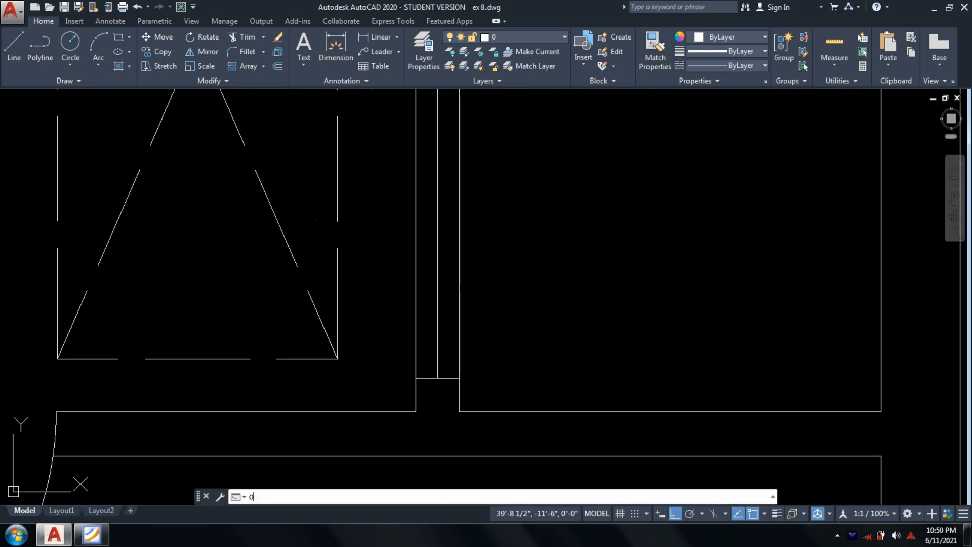
key(Return)
text(.5)
key(Return)
scroll(414, 223, up, 2)
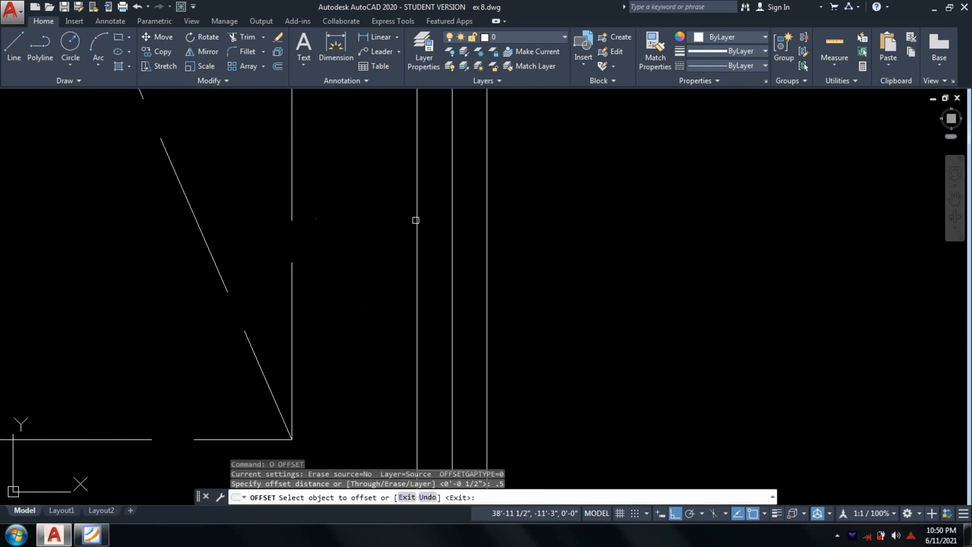
click(453, 227)
scroll(467, 230, up, 4)
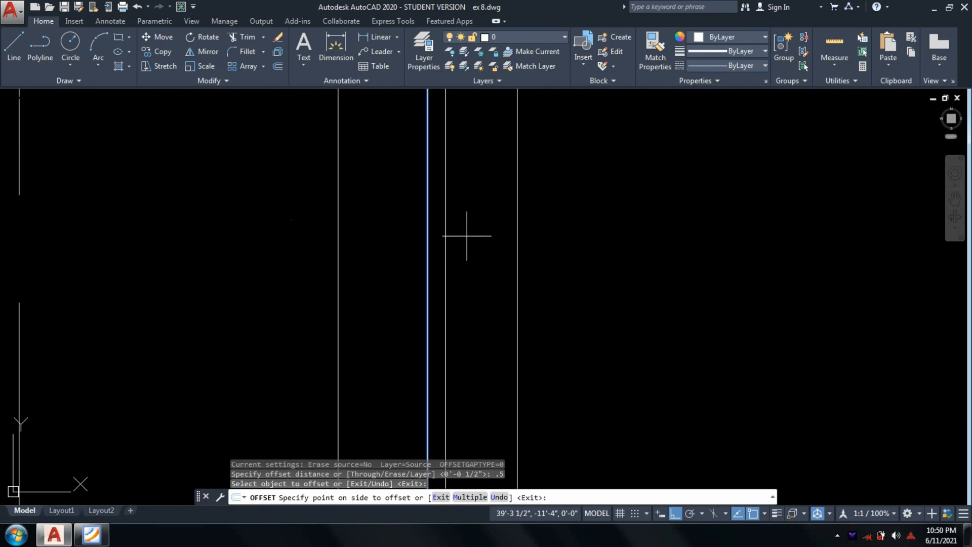
click(421, 248)
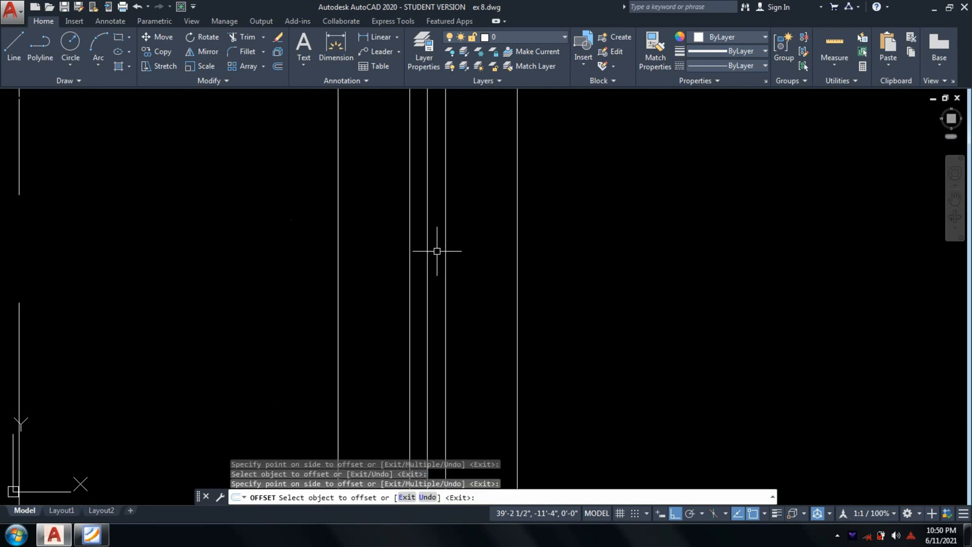
Step: Erase the original middle line of the C. T/B window, keeping the two offset lines
key(Return)
click(428, 251)
text(e)
key(Return)
scroll(653, 252, down, 2)
scroll(591, 314, down, 3)
scroll(558, 340, up, 1)
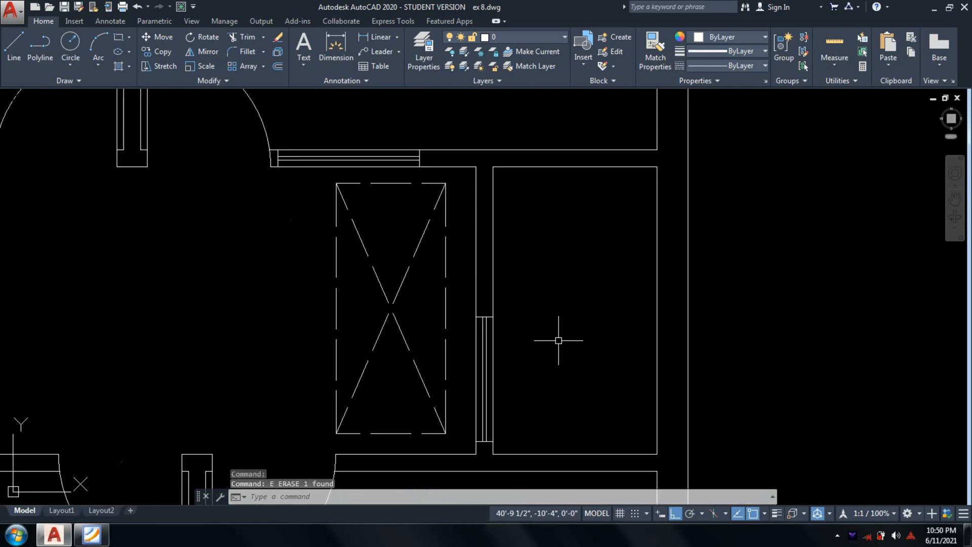
Step: Rotate the spare door symbol beside the plan 90° clockwise about its hinge corner
scroll(559, 340, down, 4)
scroll(555, 345, down, 3)
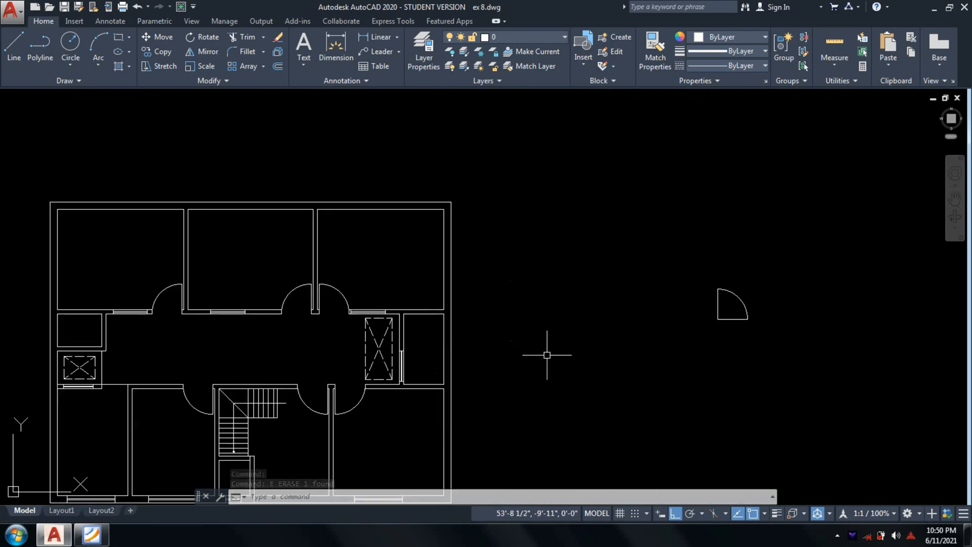
scroll(684, 356, up, 2)
text(ro)
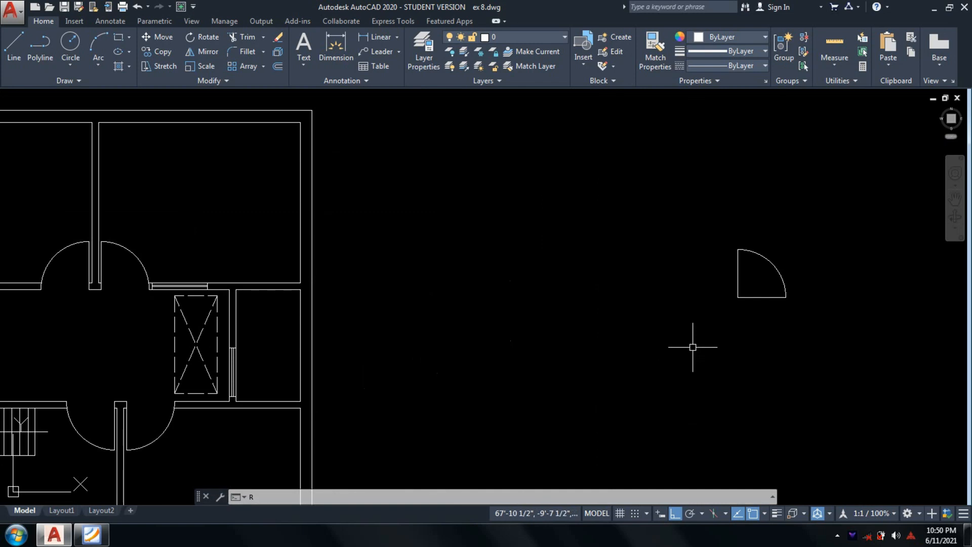
key(Return)
click(669, 212)
click(805, 314)
key(Return)
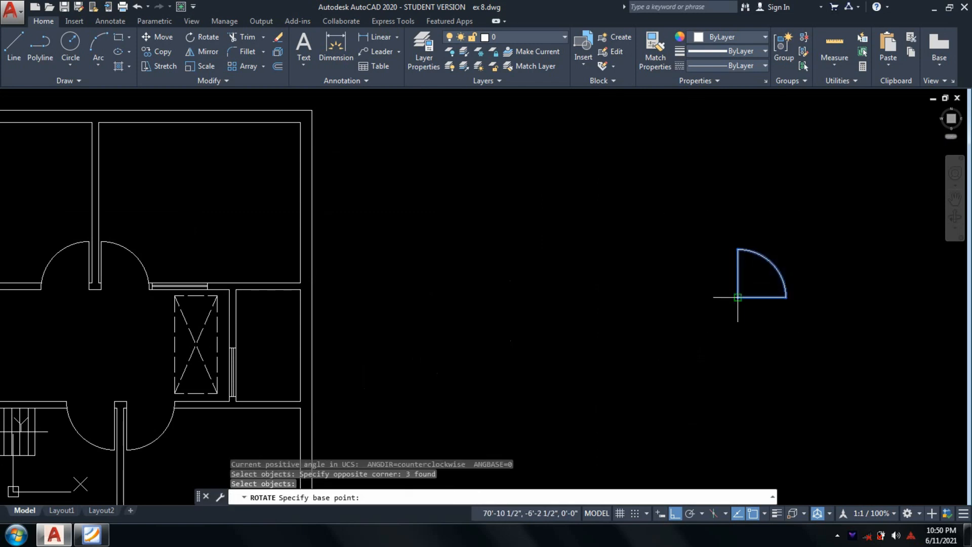
click(738, 297)
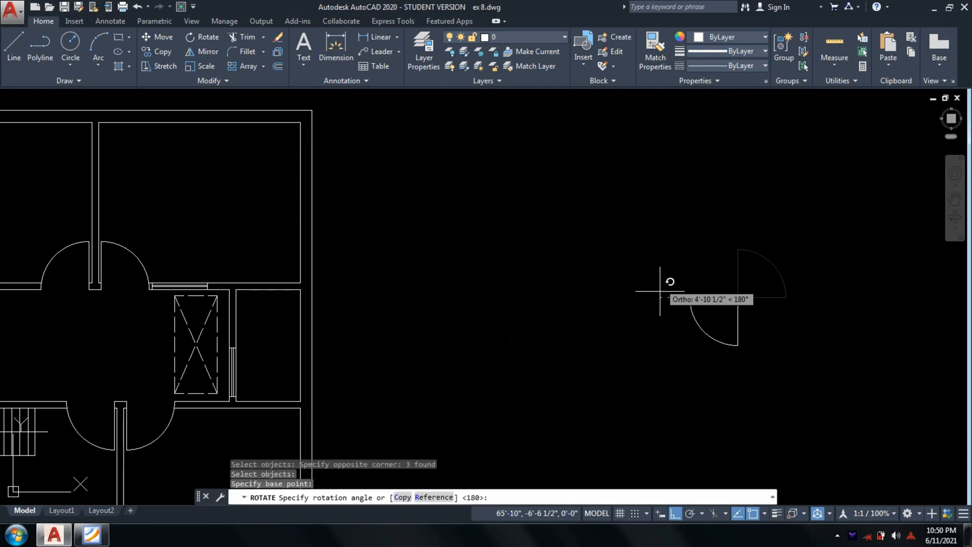
click(698, 370)
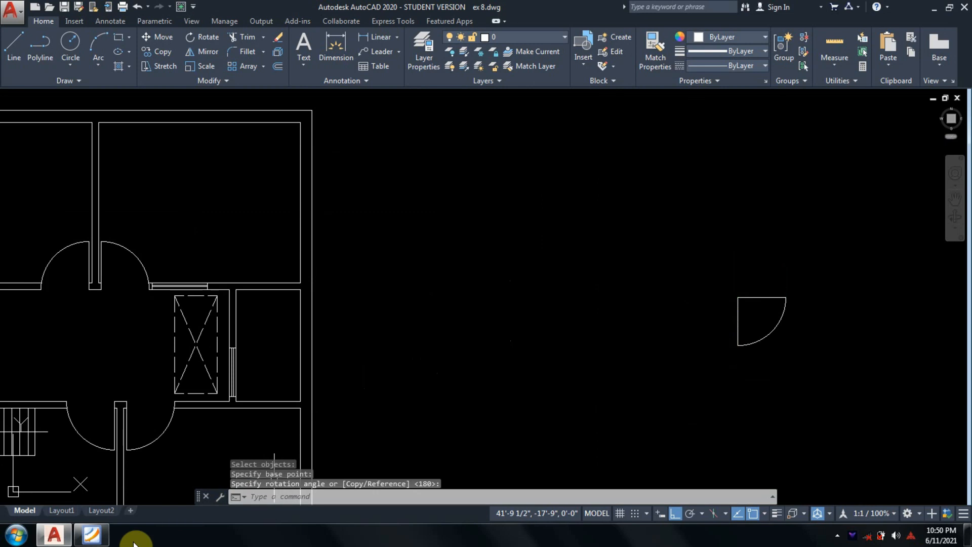
Step: Move the rotated door symbol by its hinge corner to the upper end of the wall between the large O.T.S. and the C. T/B
click(92, 535)
key(alt+Tab)
text(M)
key(Return)
click(787, 347)
click(699, 281)
key(Return)
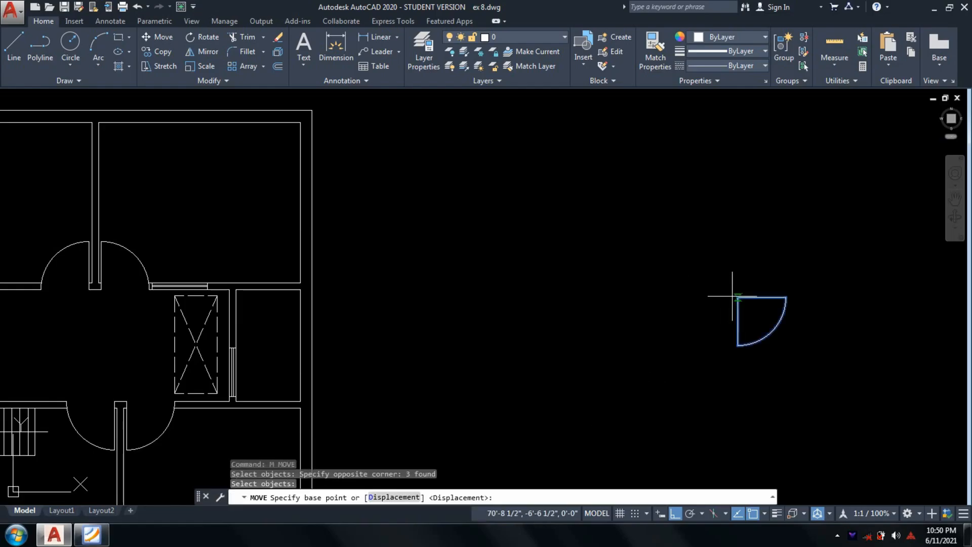
click(738, 298)
middle_drag(416, 280, 588, 286)
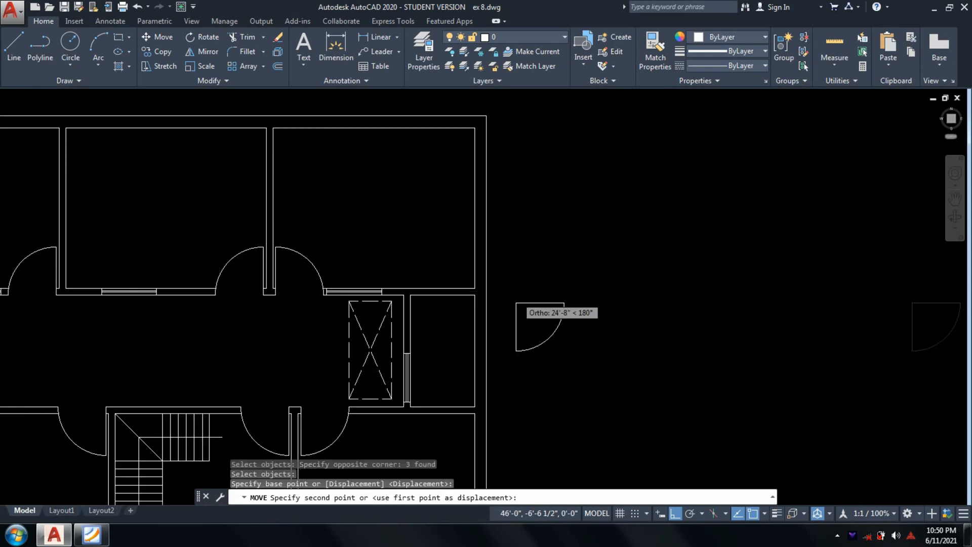
scroll(516, 298, up, 4)
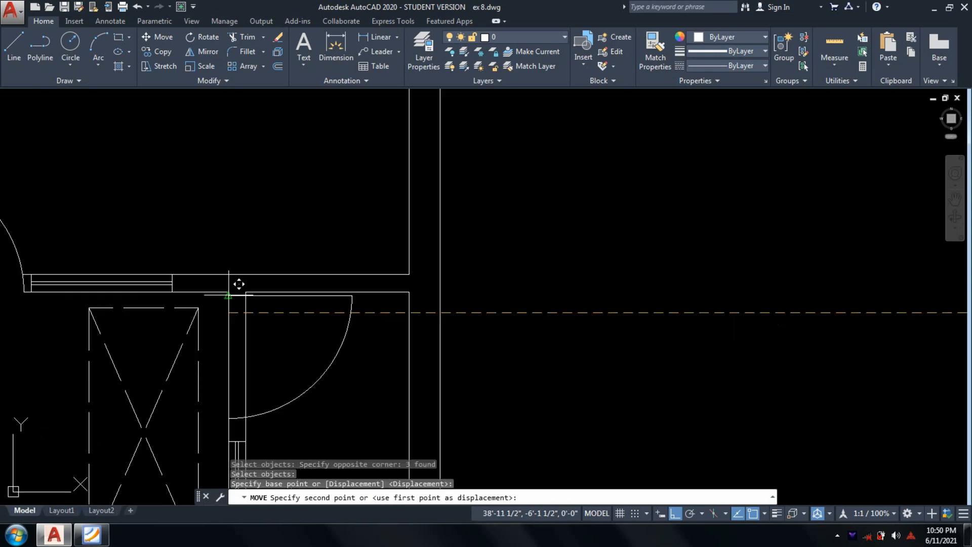
Step: Place the door being moved at the upper corner of the C. T/B room's west wall
scroll(238, 284, up, 4)
click(225, 314)
scroll(224, 314, down, 6)
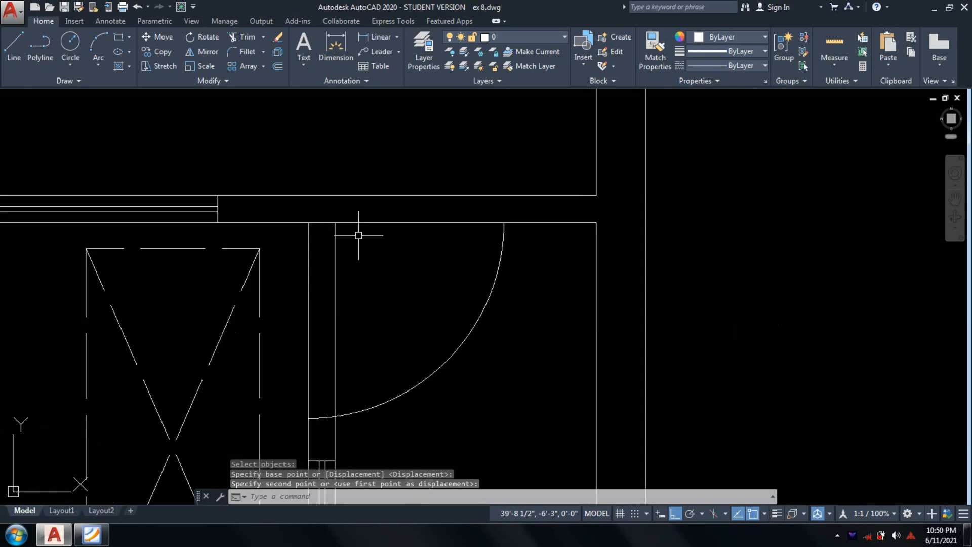
Step: Move the C. T/B door's arc and leaf line 2" down from the upper wall corner
text(m)
key(Return)
drag(397, 275, 436, 324)
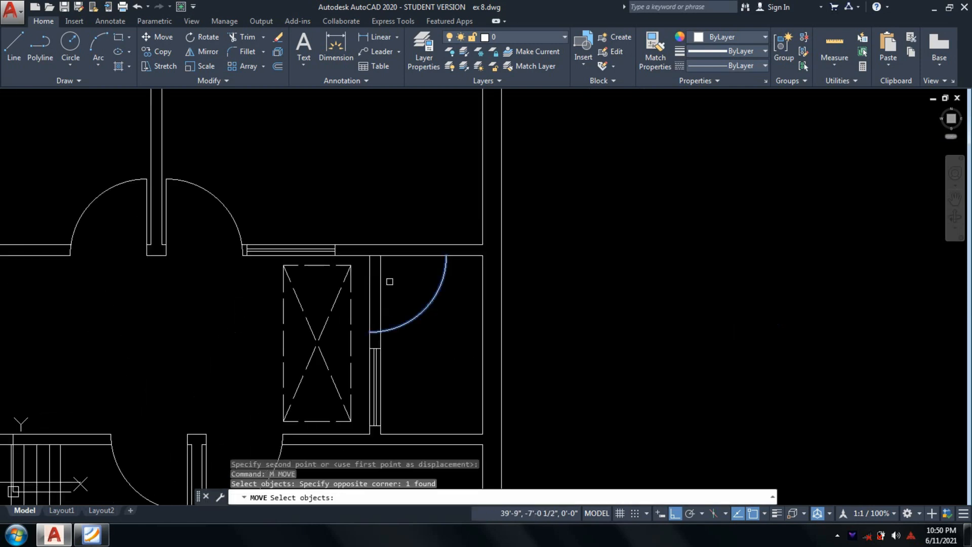
scroll(398, 276, up, 3)
click(335, 223)
key(Return)
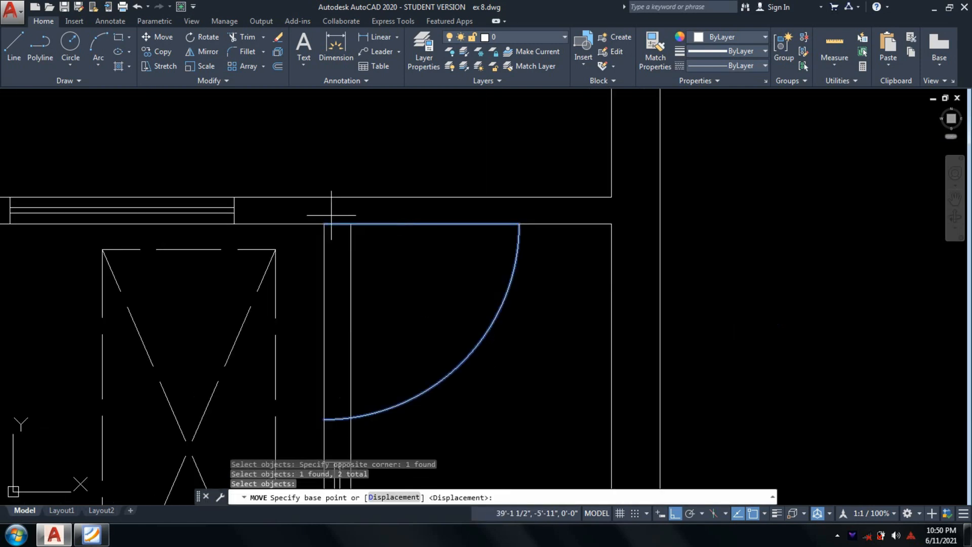
click(327, 222)
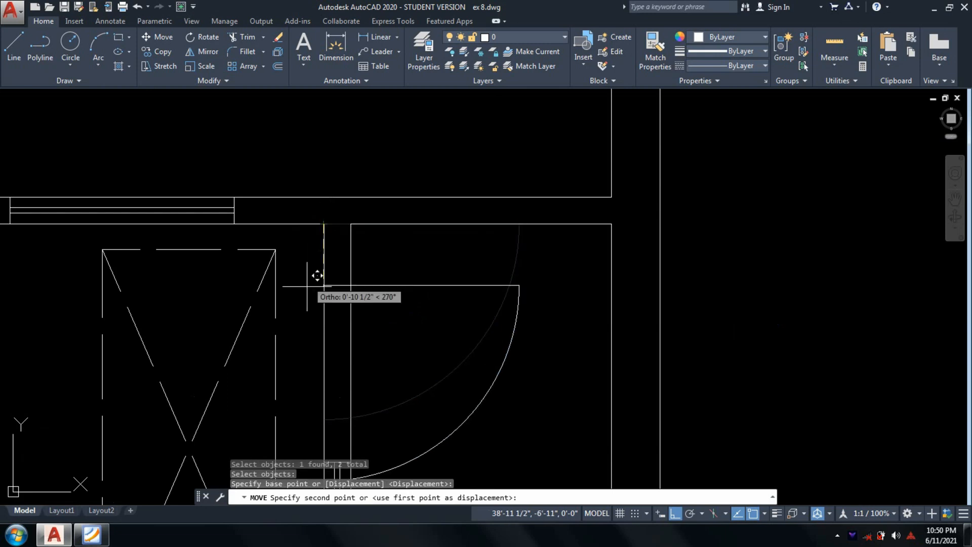
text(2)
key(Return)
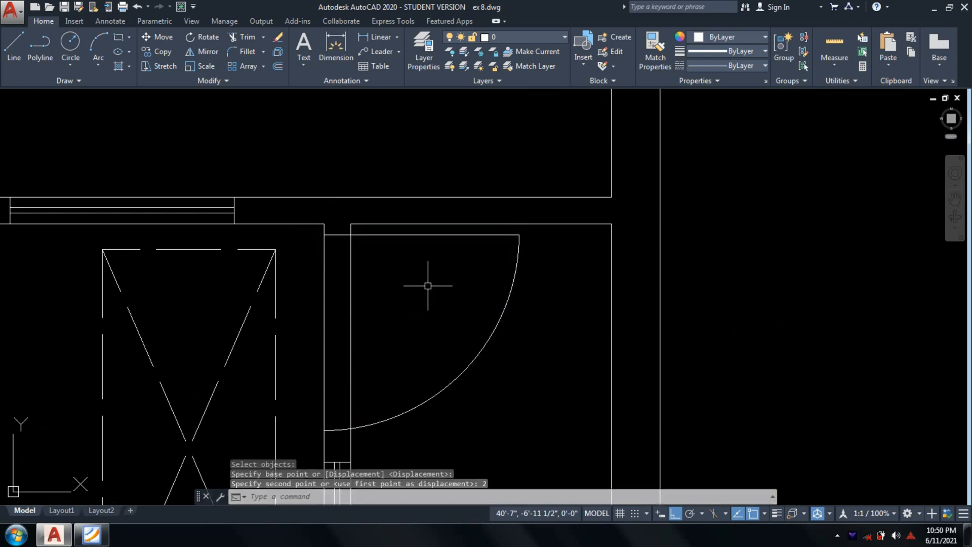
Step: Trim both lines of the C. T/B room's west wall between the door leaf and the arc's end to open the doorway
text(tr)
key(Return)
key(Return)
click(307, 288)
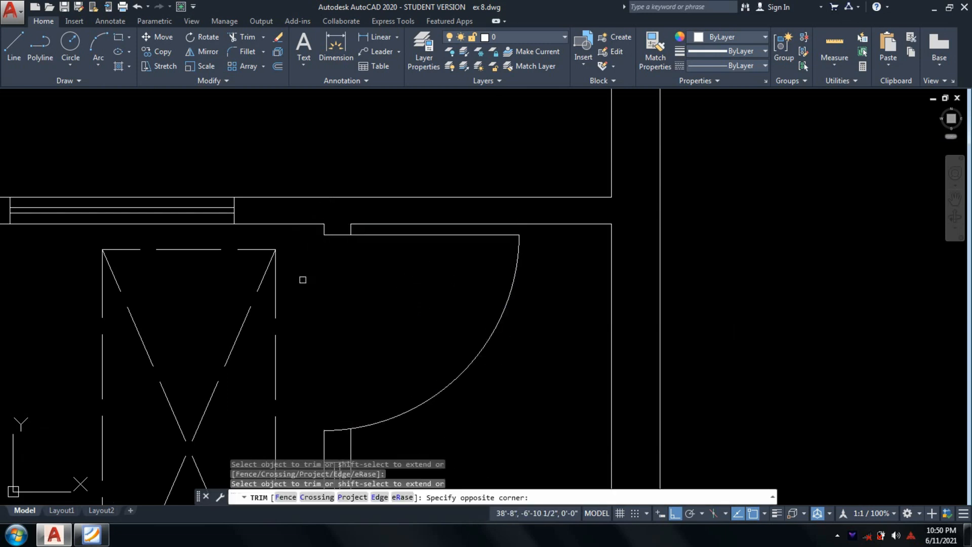
scroll(471, 324, down, 3)
scroll(504, 337, down, 2)
key(Return)
Step: Copy the C. T/B door's arc and leaf line horizontally to the empty space outside the plan's east wall
middle_drag(555, 288, 576, 260)
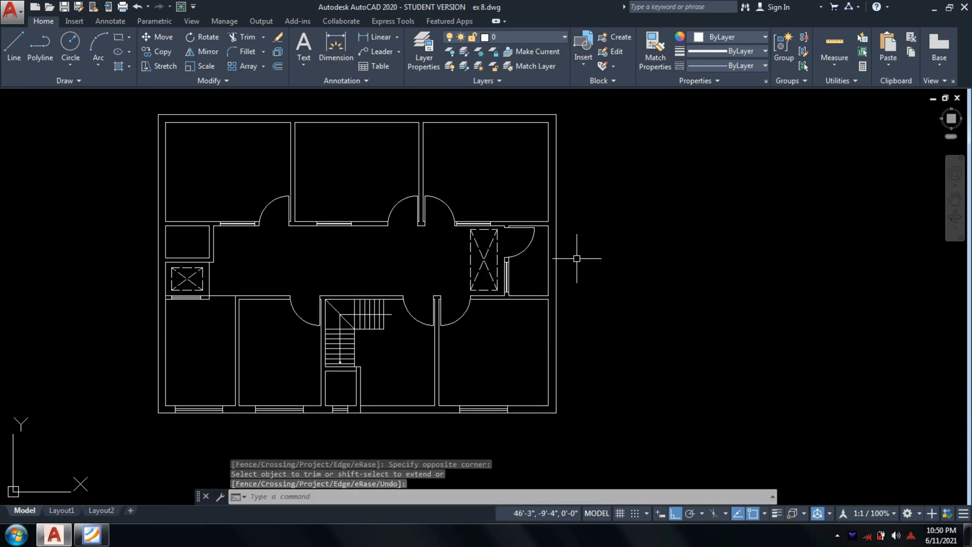
scroll(577, 258, up, 4)
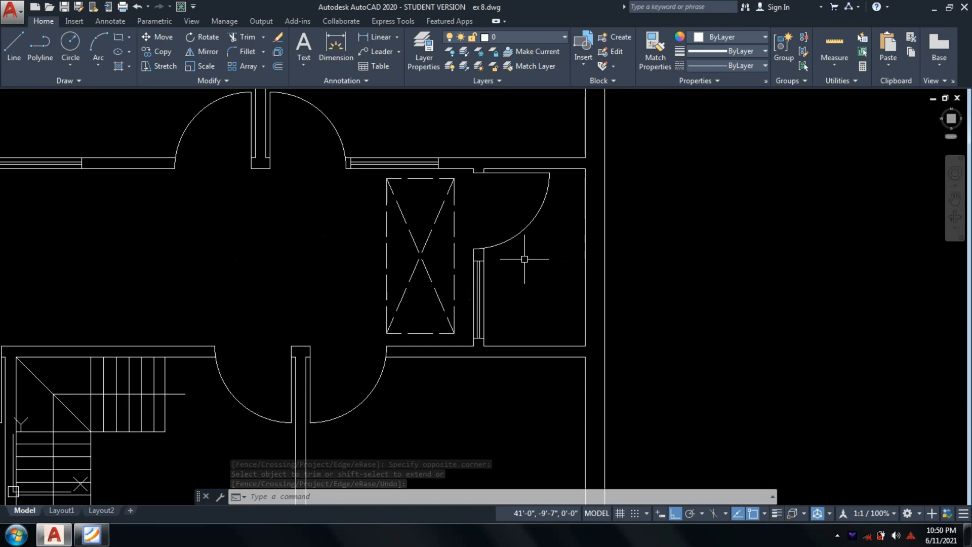
scroll(630, 245, down, 4)
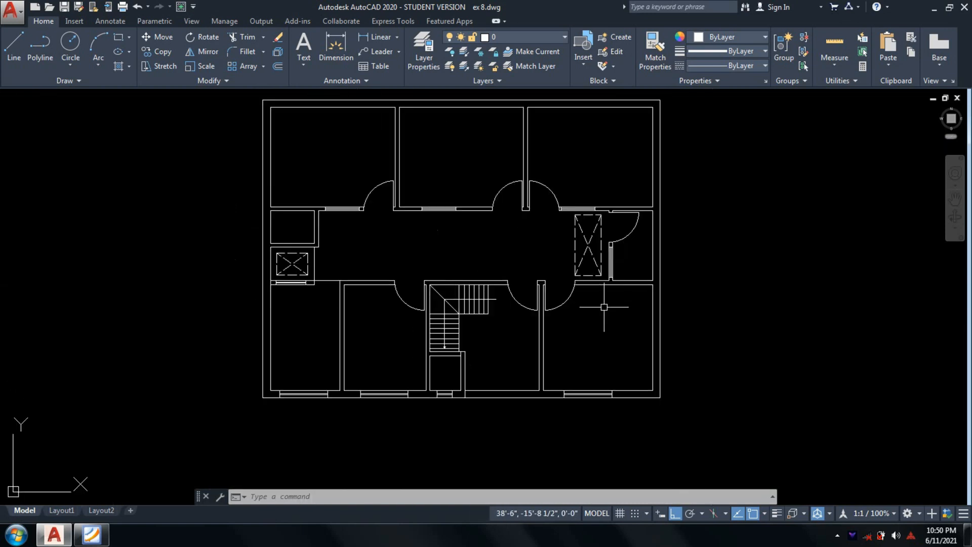
text(co)
key(Return)
scroll(631, 209, up, 2)
click(649, 254)
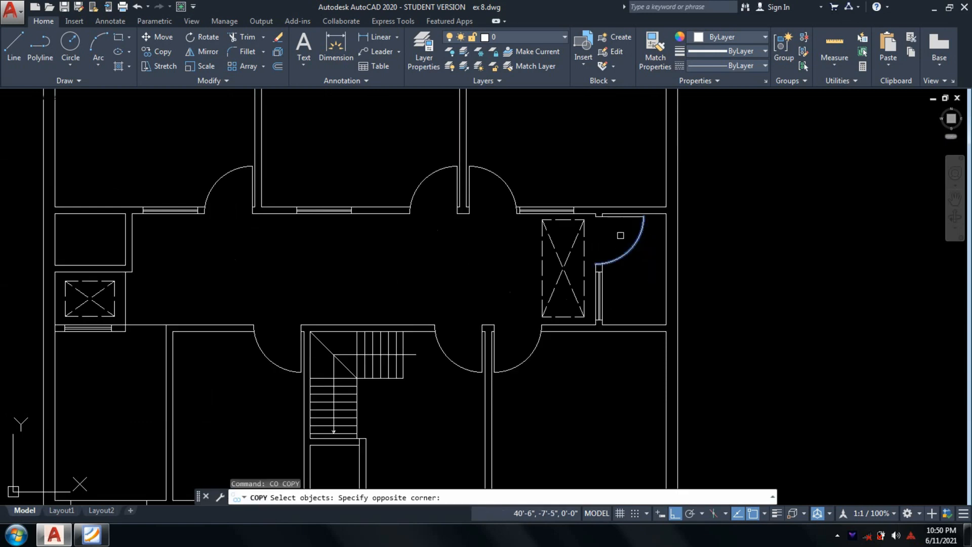
click(620, 231)
scroll(618, 229, up, 2)
click(598, 208)
key(Return)
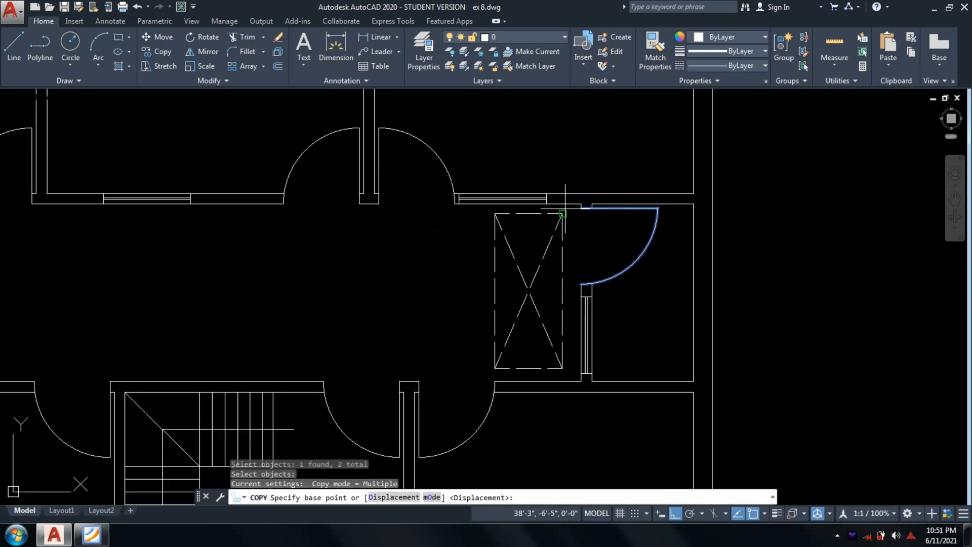
click(565, 207)
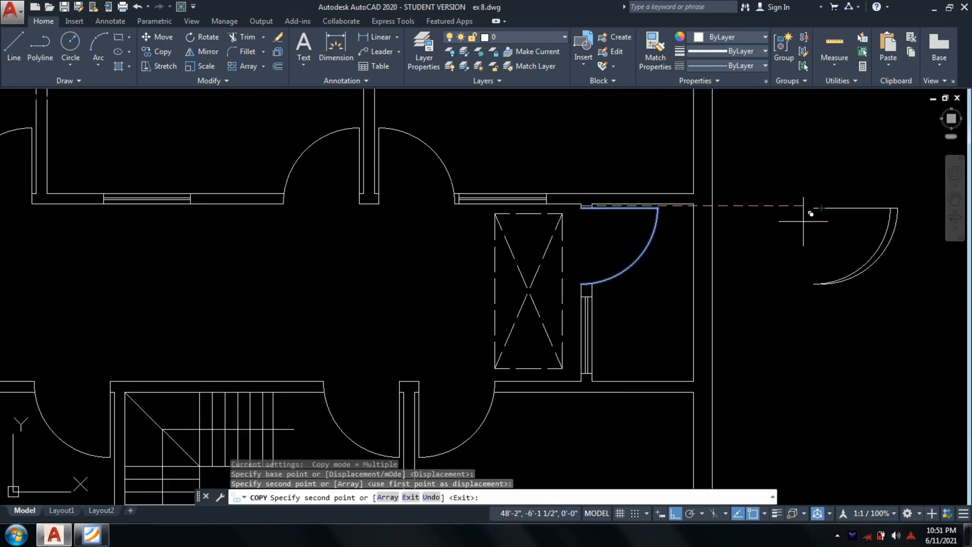
click(804, 206)
key(Return)
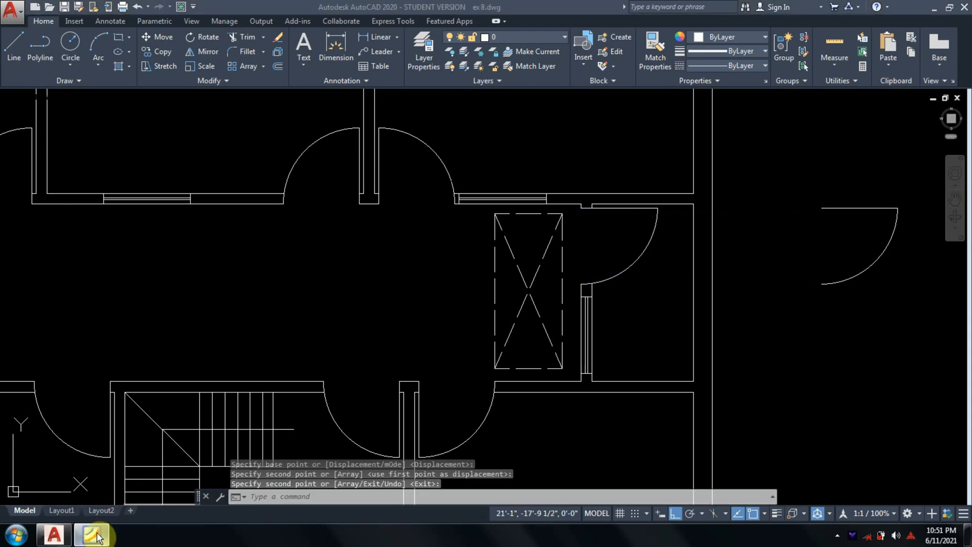
Step: Rotate the copied door 180° about its hinge point
text(ro)
key(Return)
click(899, 296)
click(800, 169)
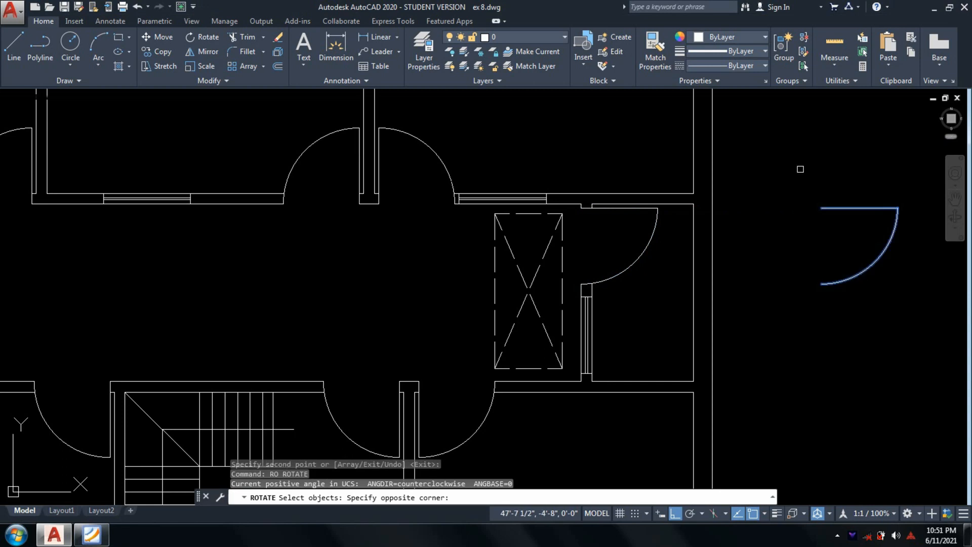
key(Return)
click(821, 207)
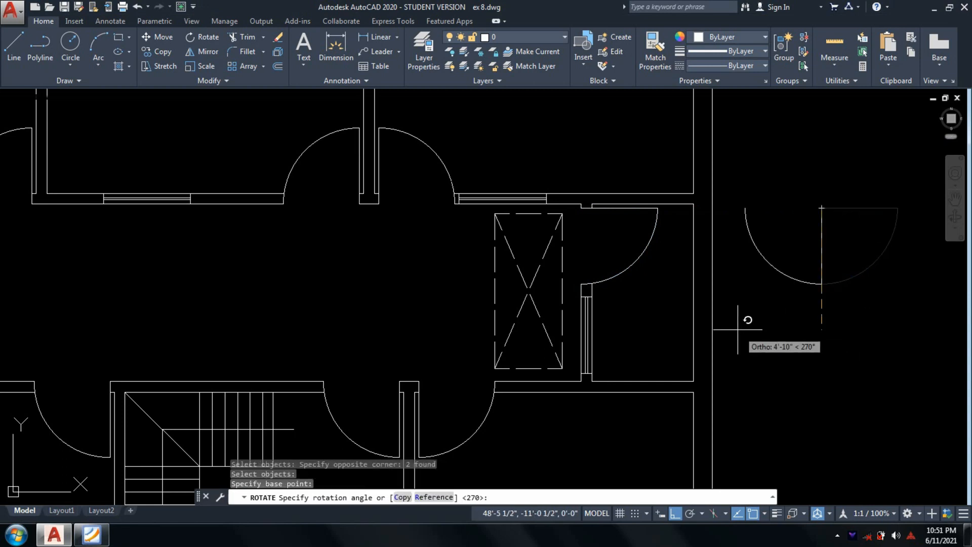
click(615, 163)
Step: Move the rotated door by its hinge point to the outer line of the bath room's east wall, near its lower corner
text(M)
key(space)
click(866, 256)
click(755, 111)
key(space)
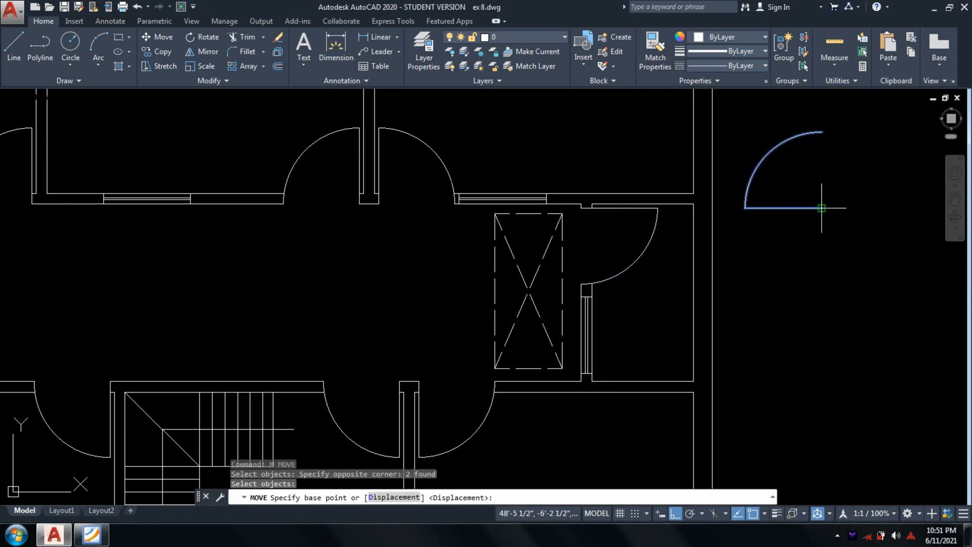
click(822, 207)
scroll(822, 208, down, 3)
click(91, 535)
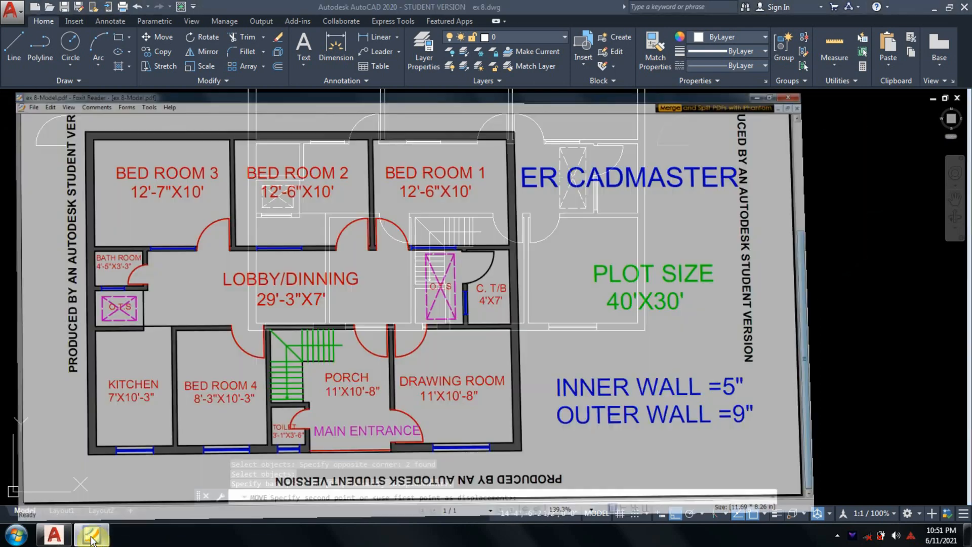
click(92, 540)
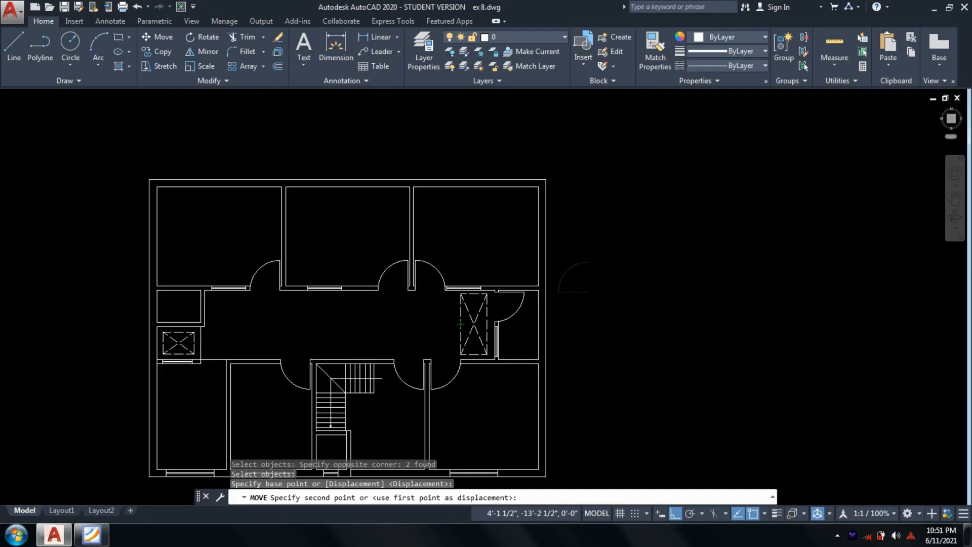
scroll(252, 228, up, 5)
scroll(252, 227, up, 4)
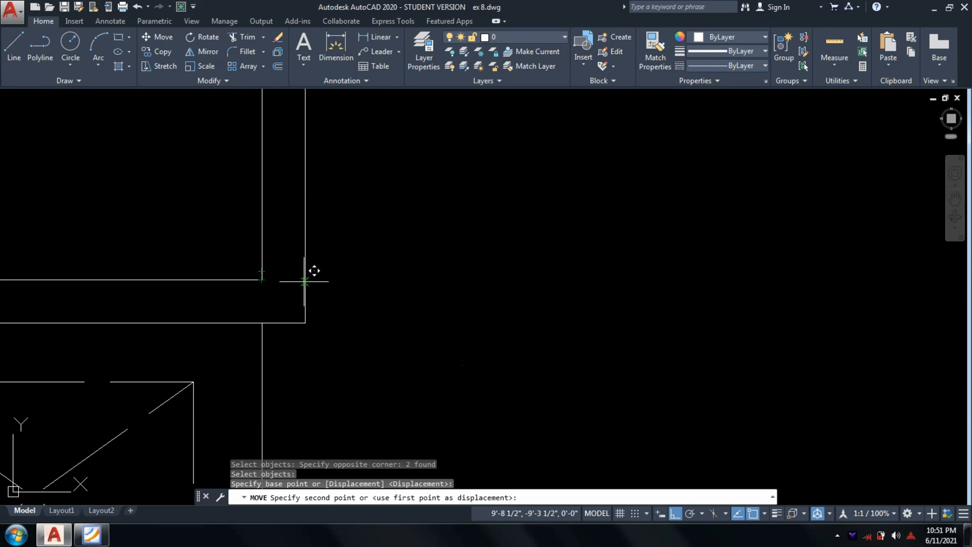
click(305, 282)
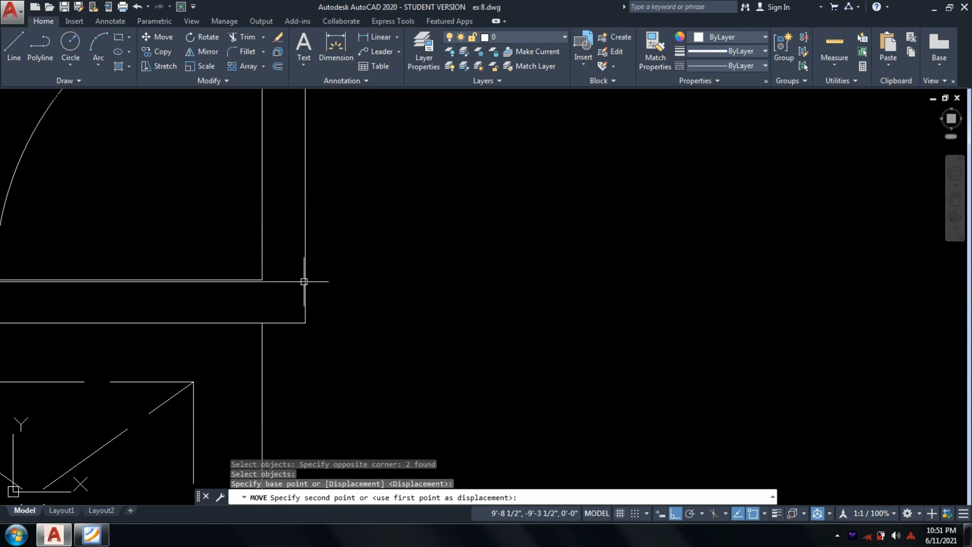
Step: Move the bath room door's arc and leaf line up to align with the inner line of the room's lower wall
scroll(374, 278, down, 1)
text(m)
key(space)
click(179, 203)
click(136, 183)
scroll(279, 315, up, 5)
click(437, 207)
click(411, 165)
key(space)
scroll(386, 168, up, 2)
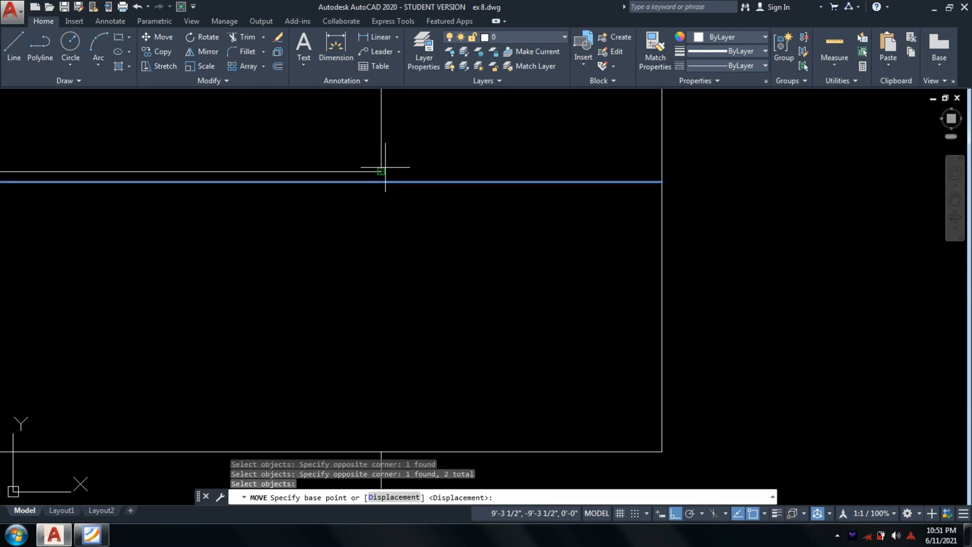
scroll(385, 167, up, 3)
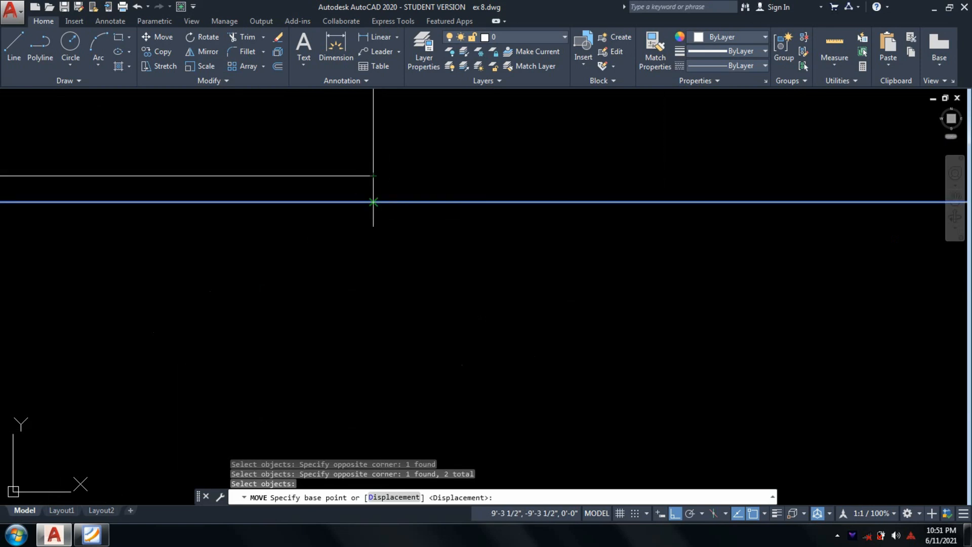
click(373, 202)
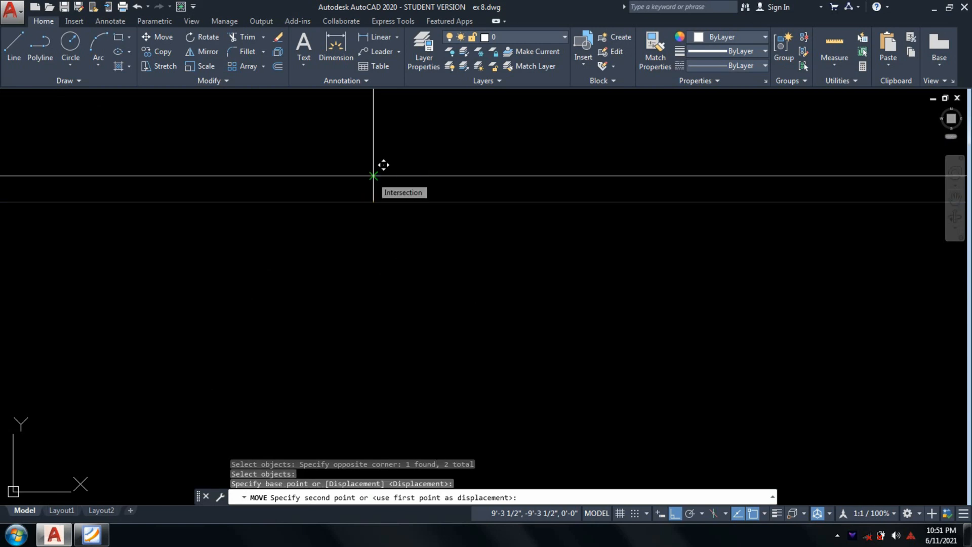
click(373, 176)
scroll(588, 278, down, 8)
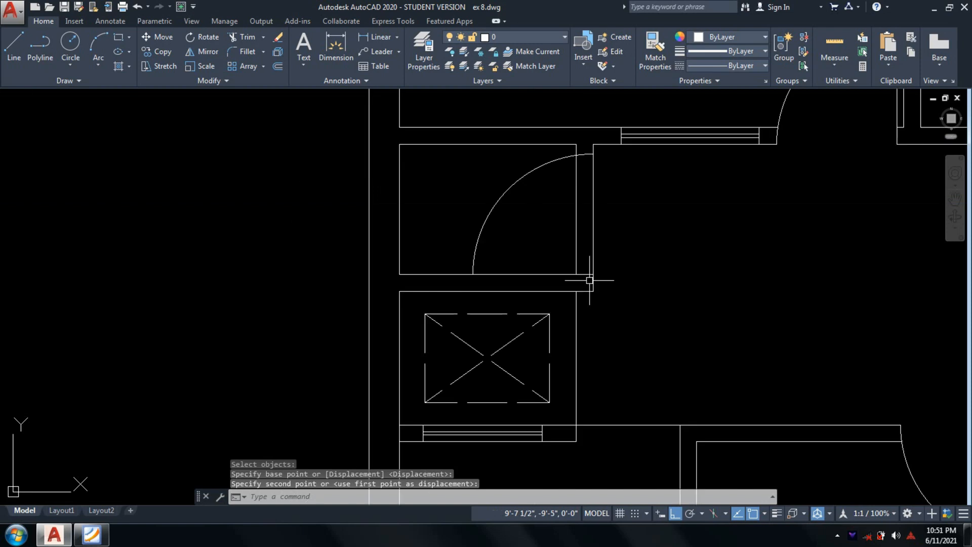
Step: Move the bath room door 2" up along the east wall, checking its position against the reference PDF plan
text(M)
key(Return)
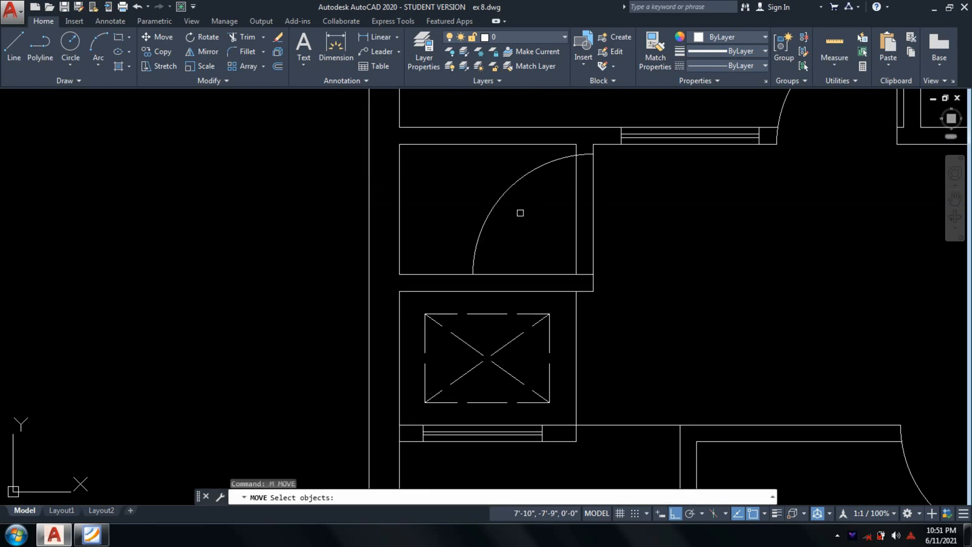
click(529, 224)
click(458, 186)
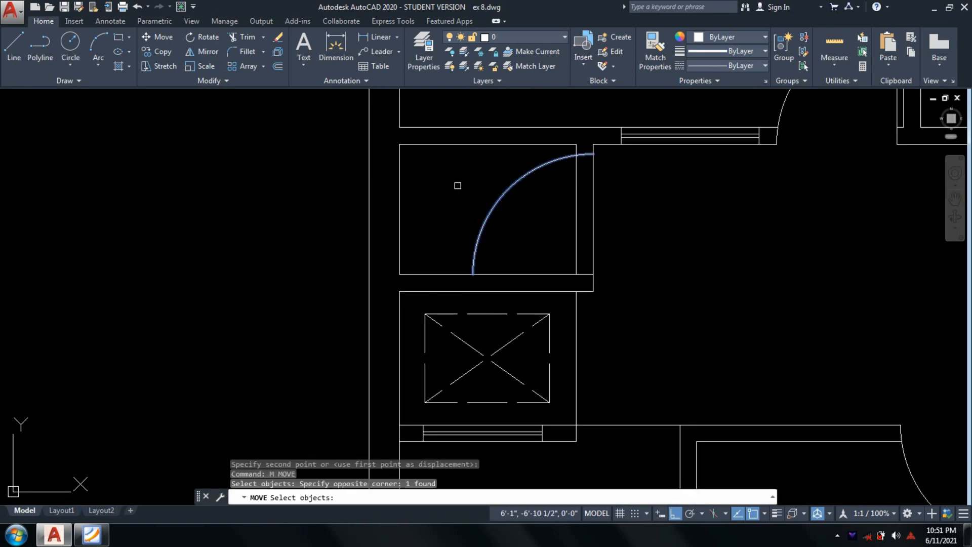
click(573, 274)
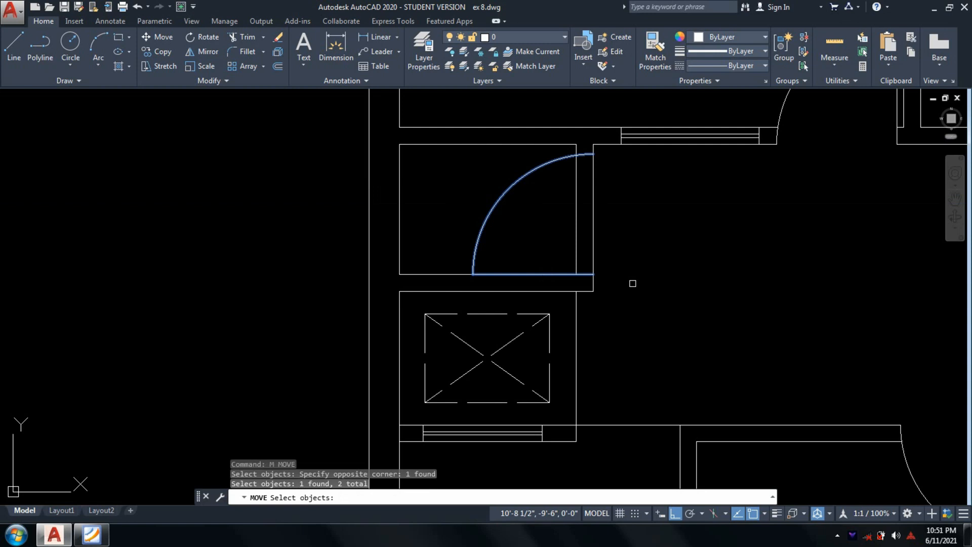
click(91, 534)
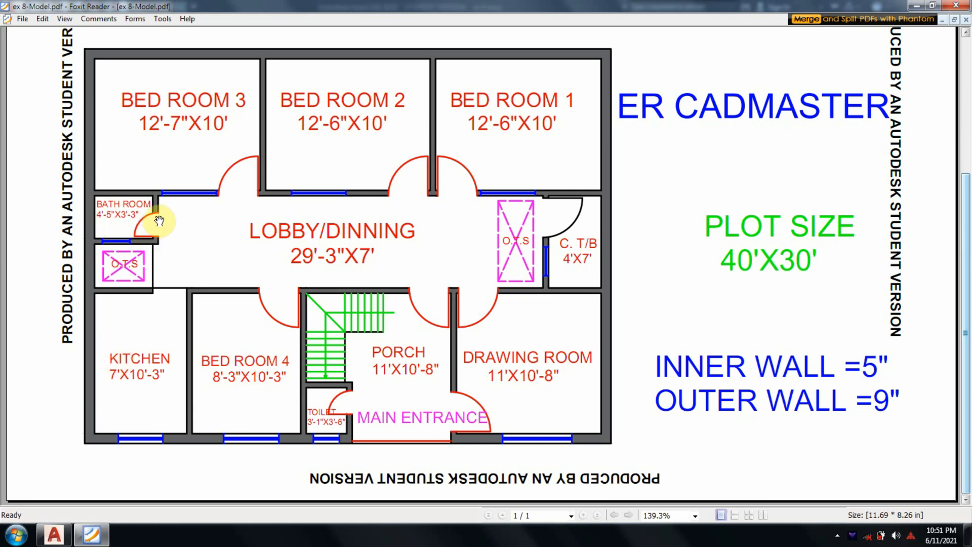
key(alt+Tab)
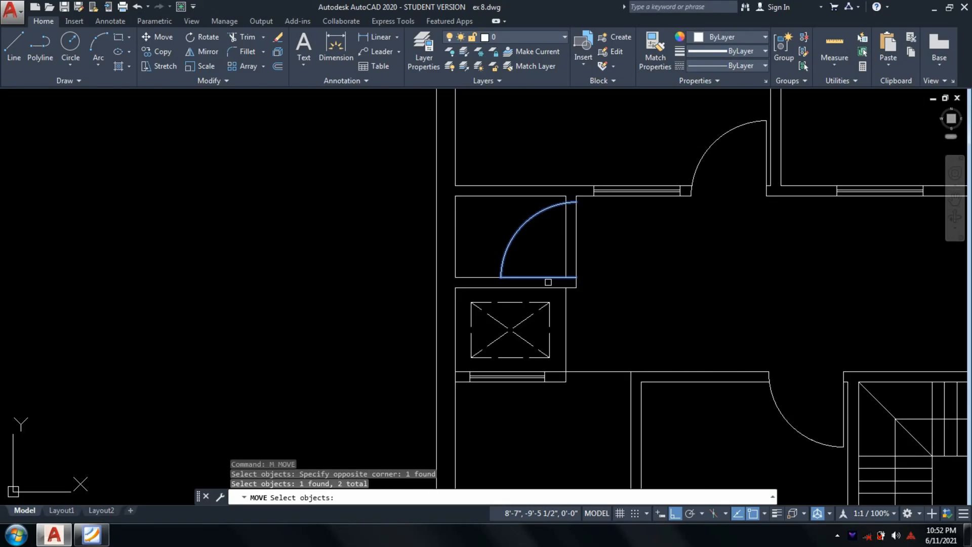
text(M)
key(Return)
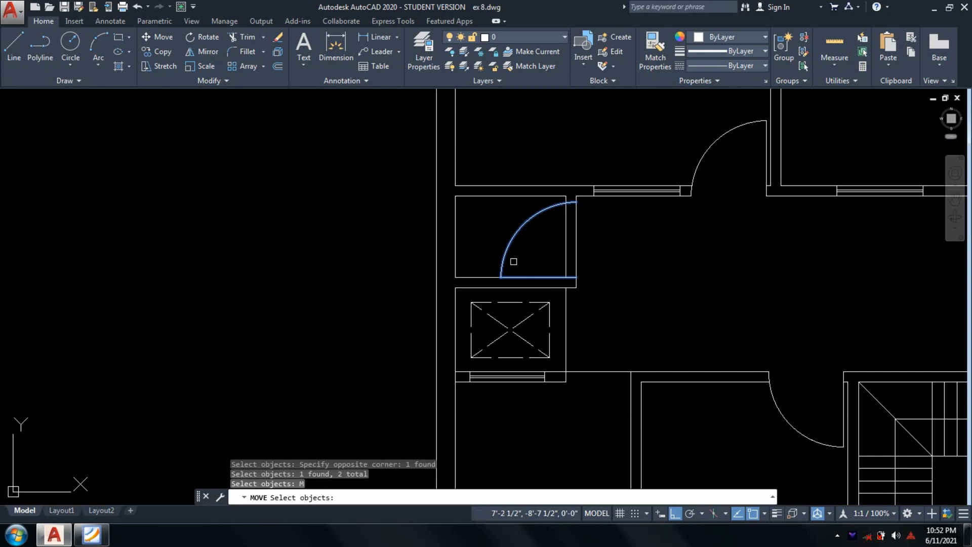
key(Return)
scroll(544, 269, up, 2)
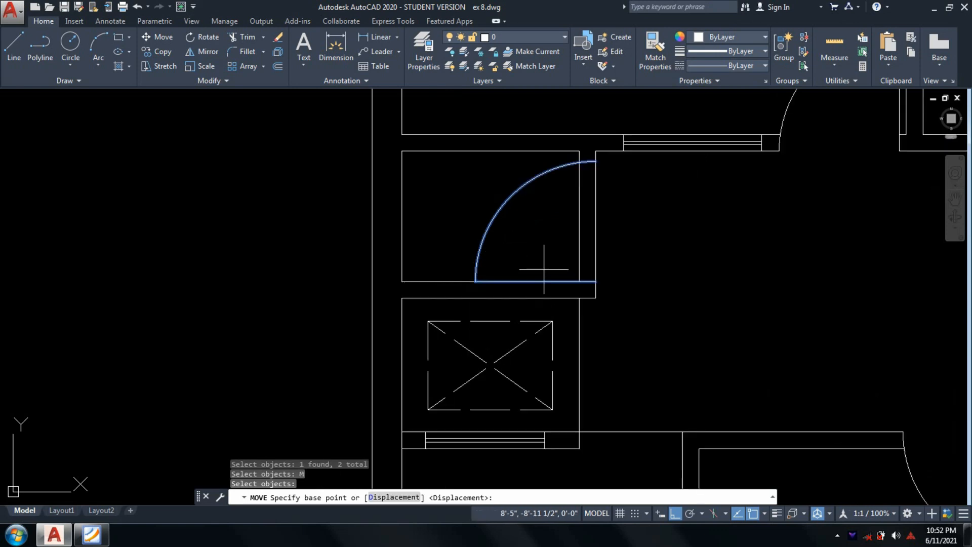
click(596, 282)
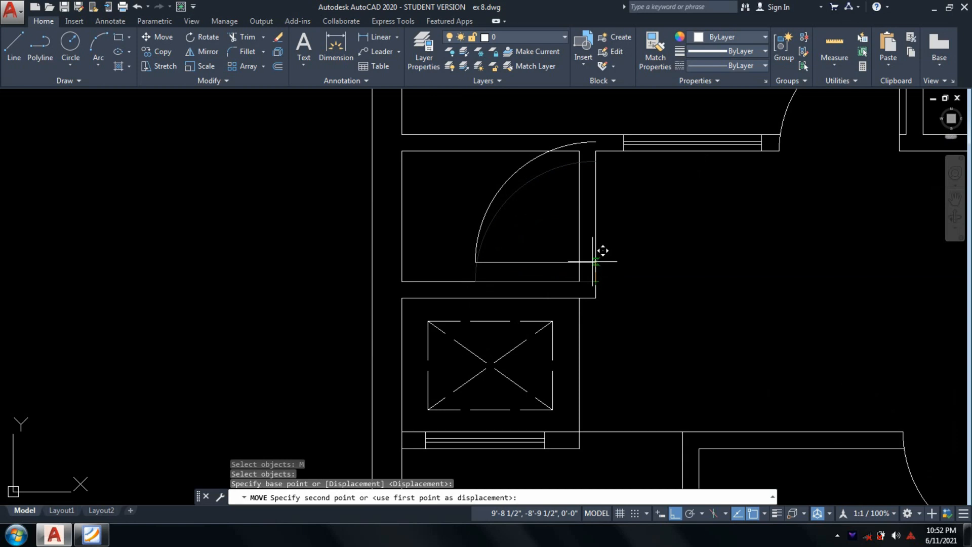
text(2)
key(Return)
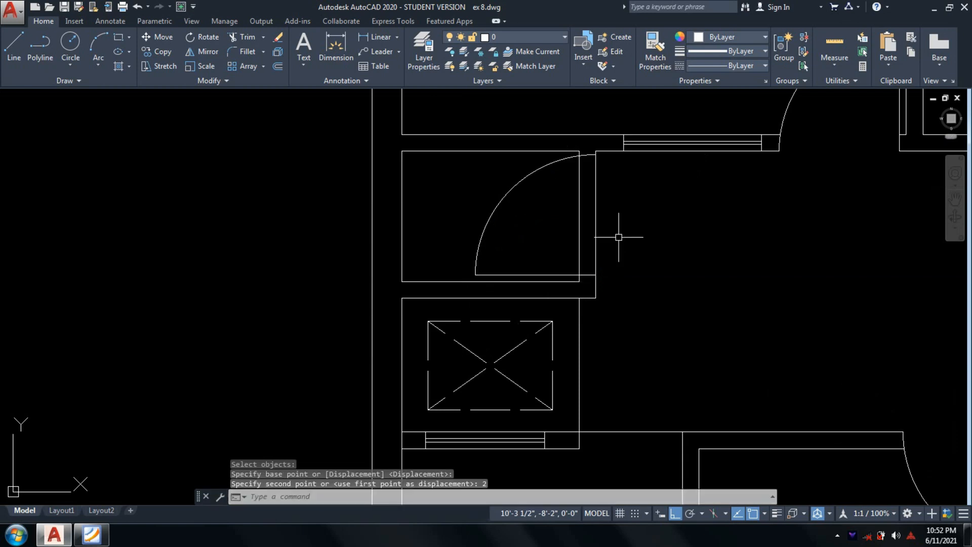
text(sc)
key(Return)
key(Escape)
key(Escape)
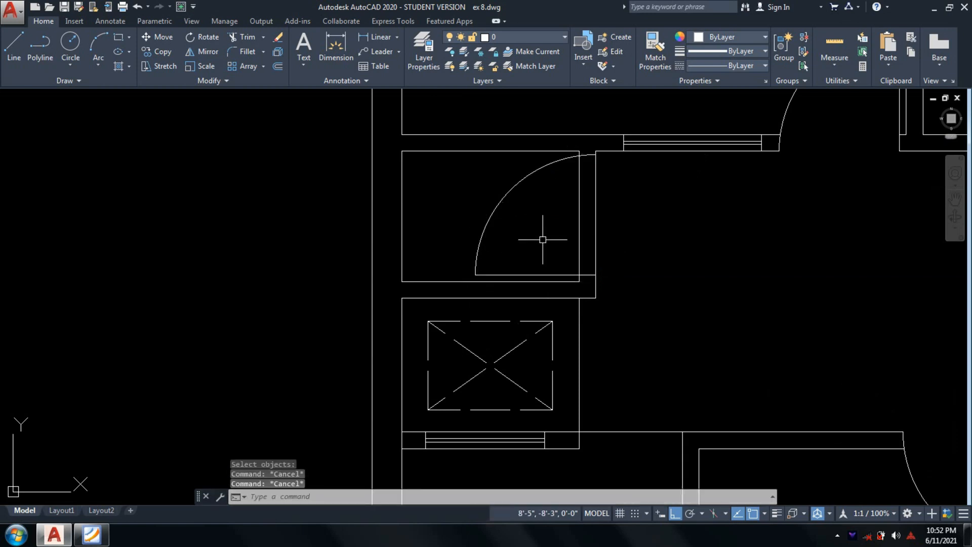
Step: Scale down the bath room door's arc and leaf about its hinge point to fit the east wall
text(sc)
key(Return)
click(524, 235)
click(479, 246)
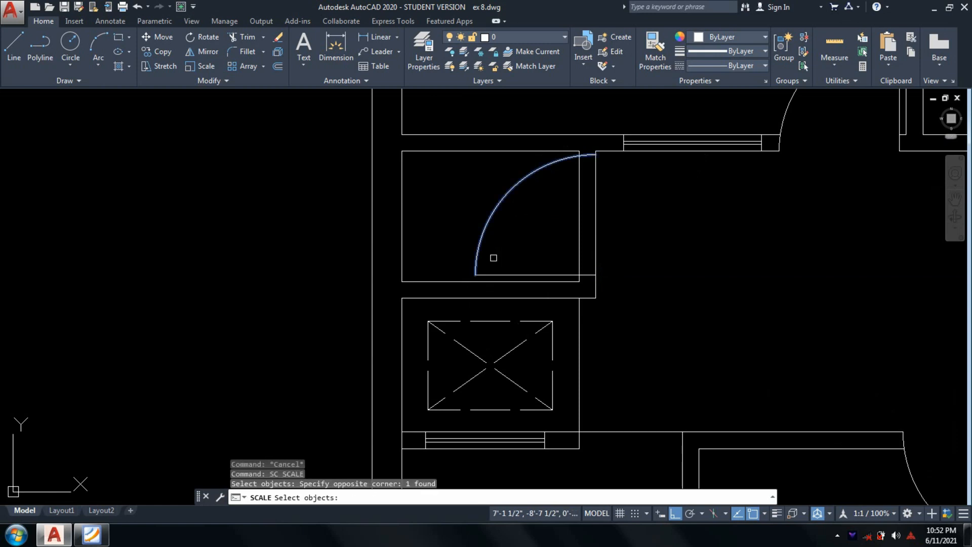
key(Return)
click(597, 275)
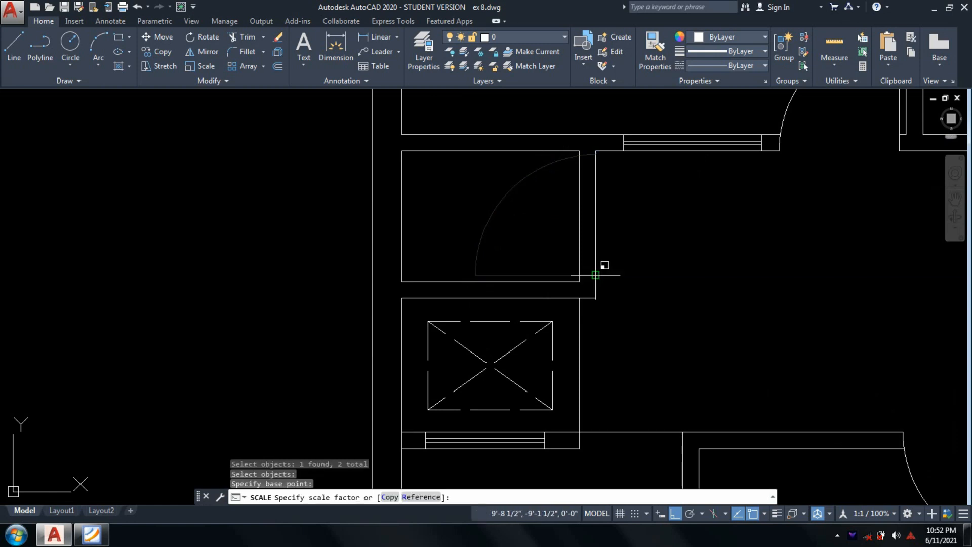
click(596, 223)
Step: Trim both east wall lines of the bath room between the door leaf and the arc end to open the doorway
text(tr)
key(Return)
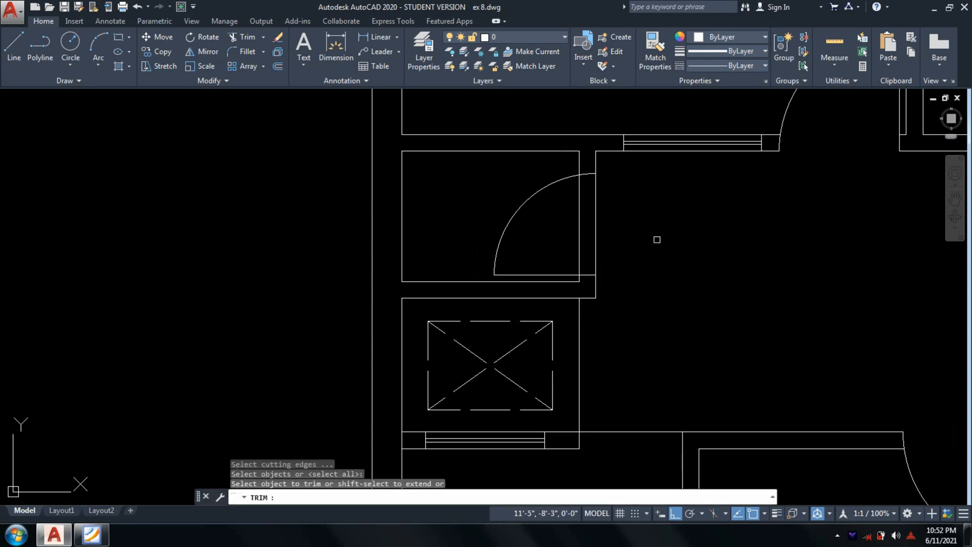
click(657, 239)
click(570, 214)
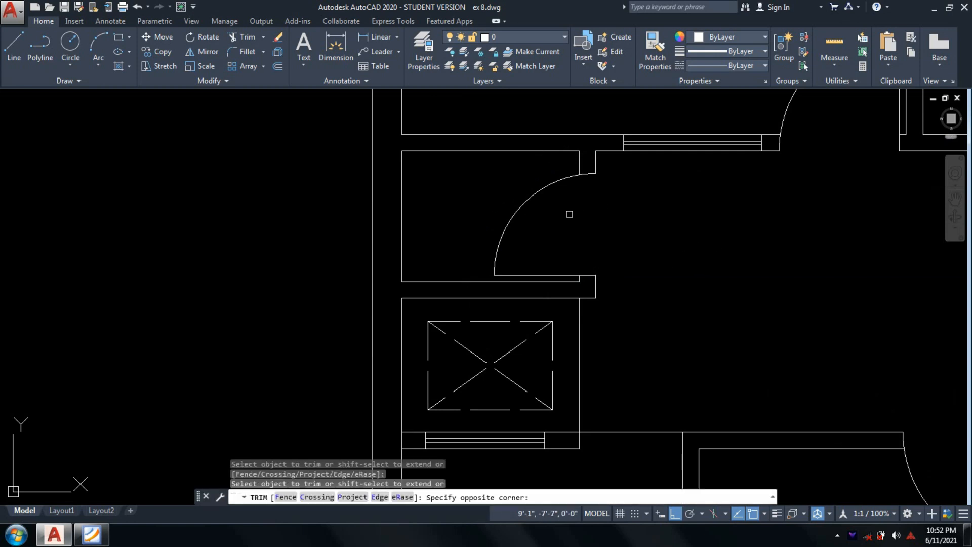
Step: Compare the doors, windows and walls of the whole floor plan with the reference PDF plan
click(99, 535)
click(100, 537)
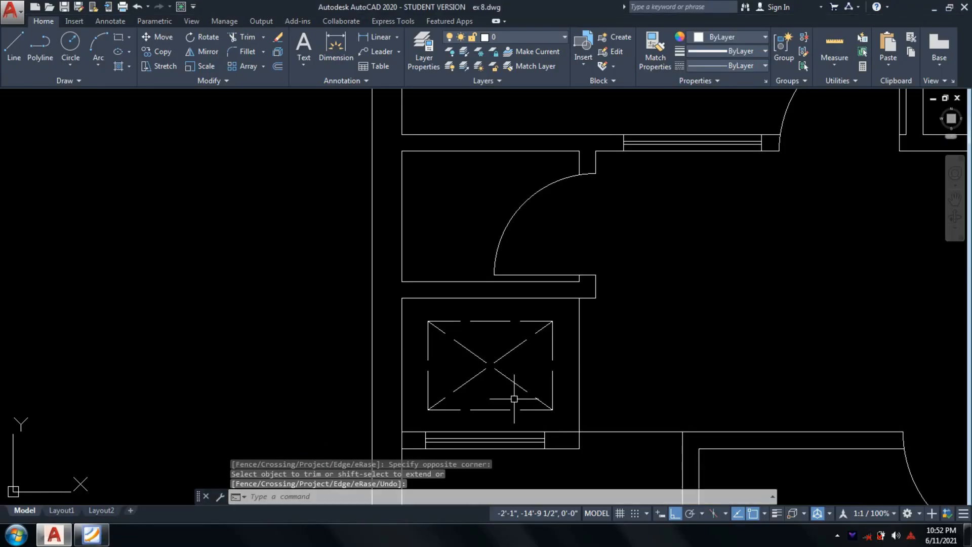
scroll(496, 321, down, 6)
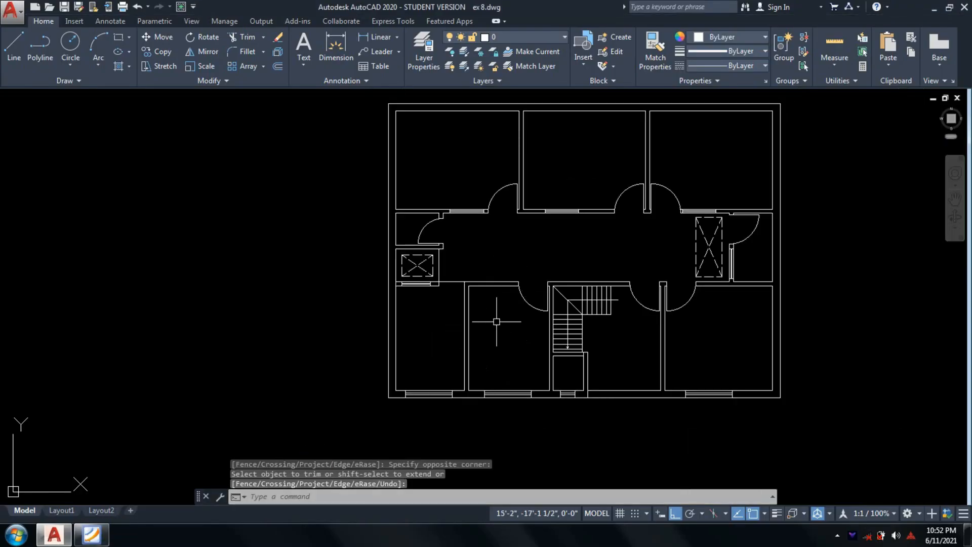
middle_drag(497, 321, 320, 309)
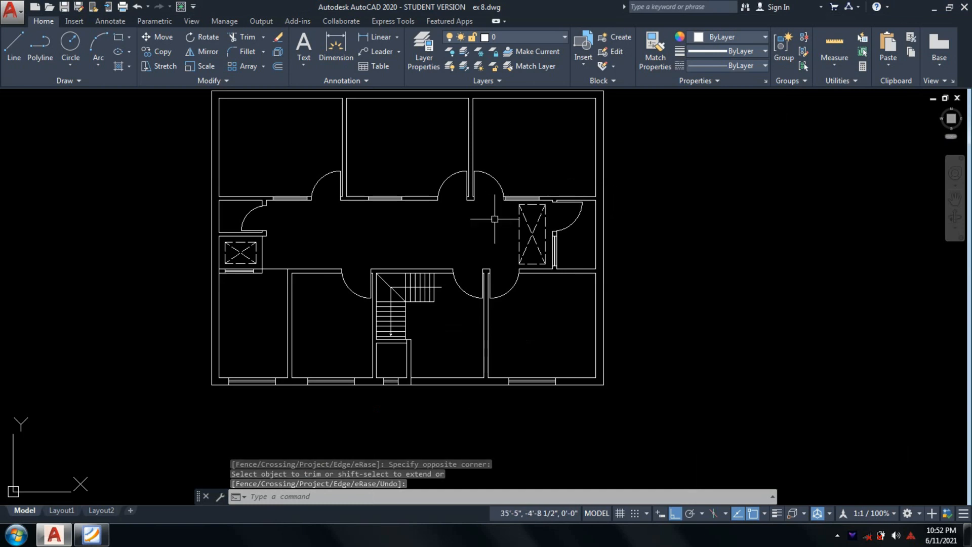
middle_drag(470, 299, 494, 326)
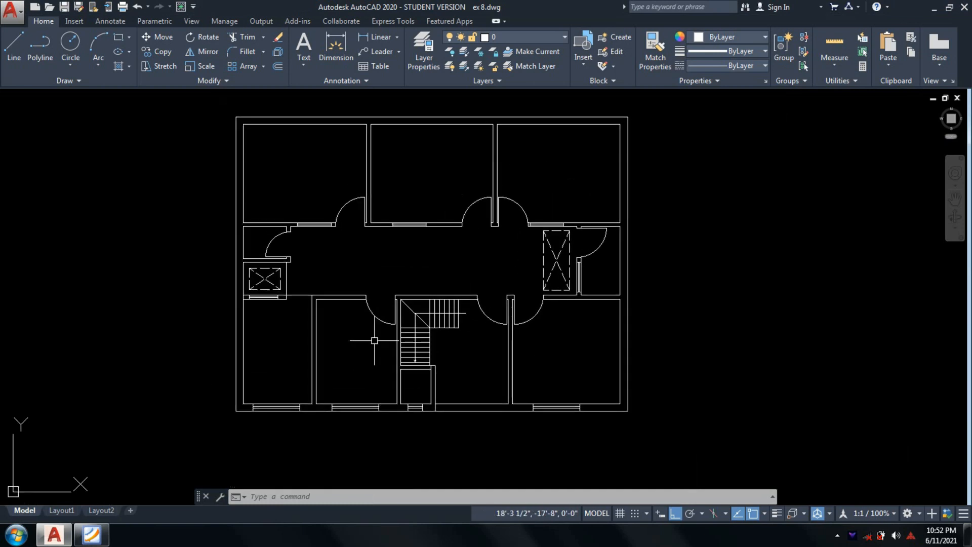
click(92, 535)
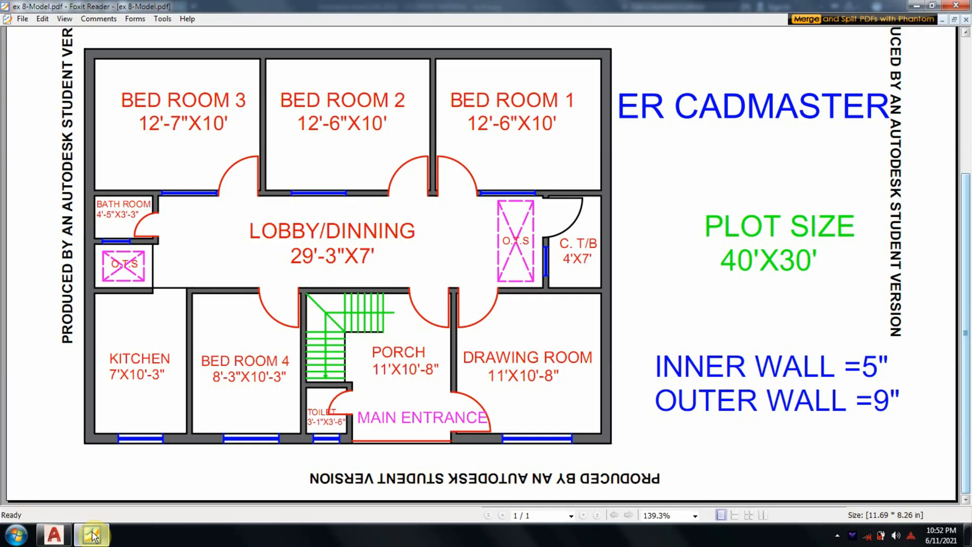
click(91, 535)
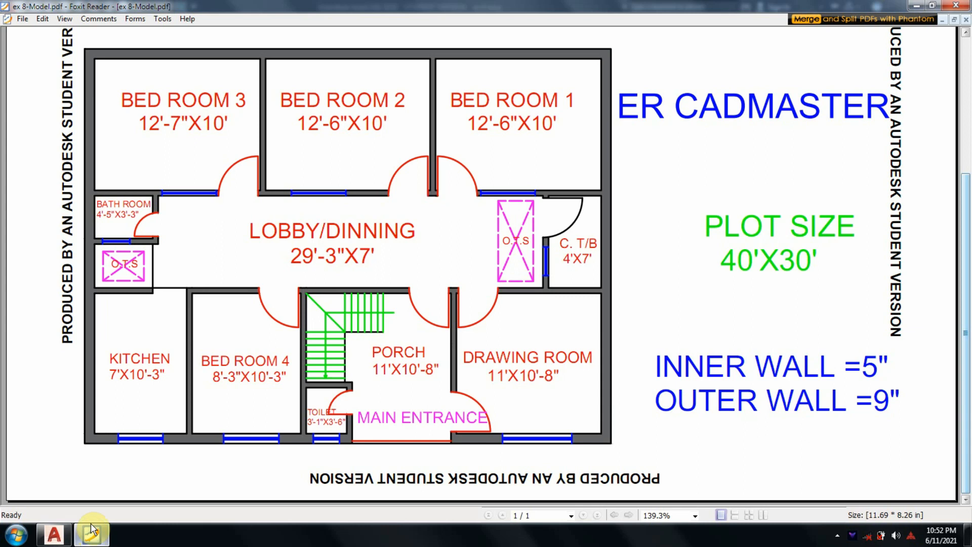
click(103, 538)
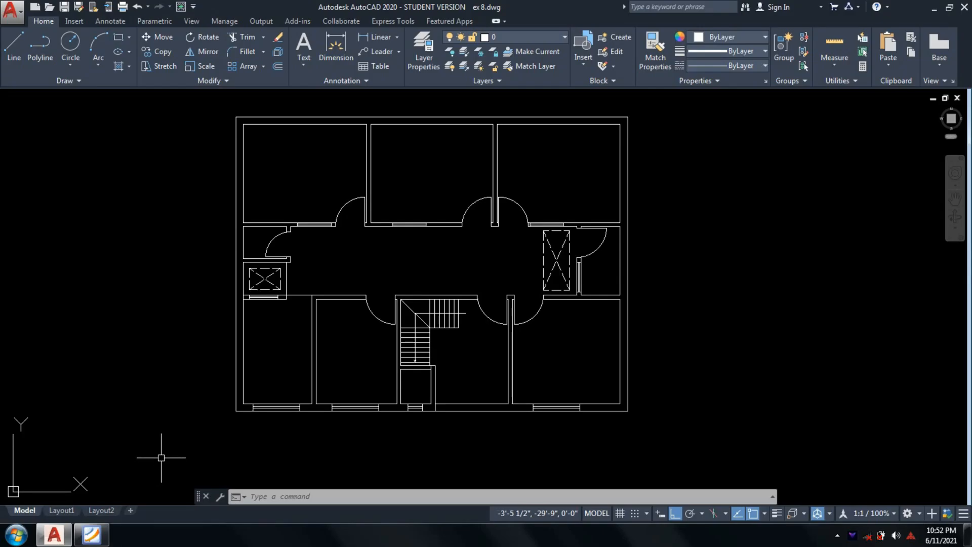
click(94, 543)
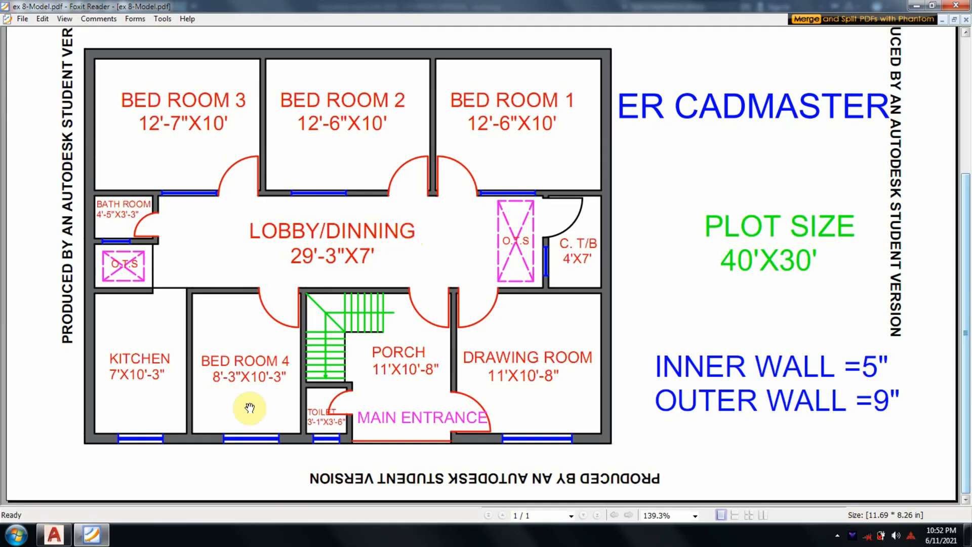
click(101, 539)
click(101, 540)
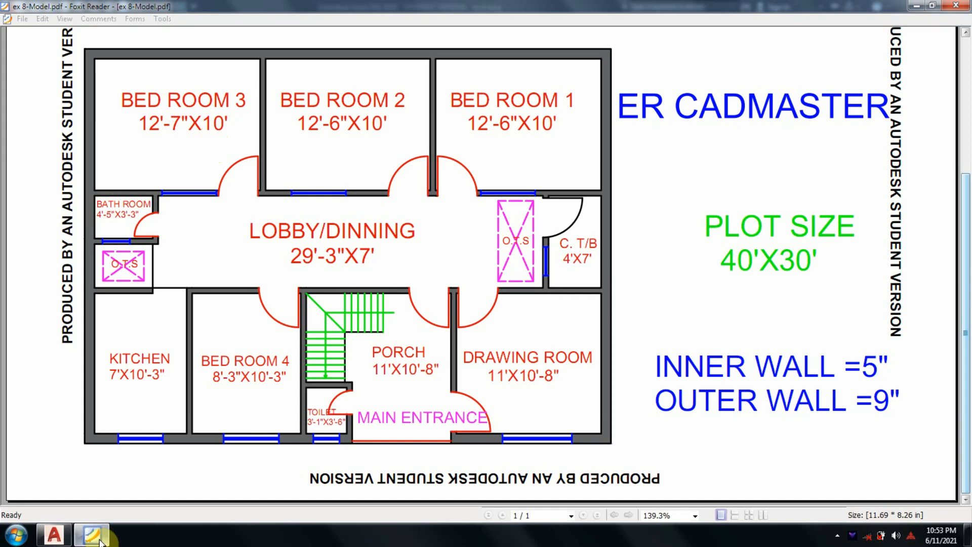
key(alt+Tab)
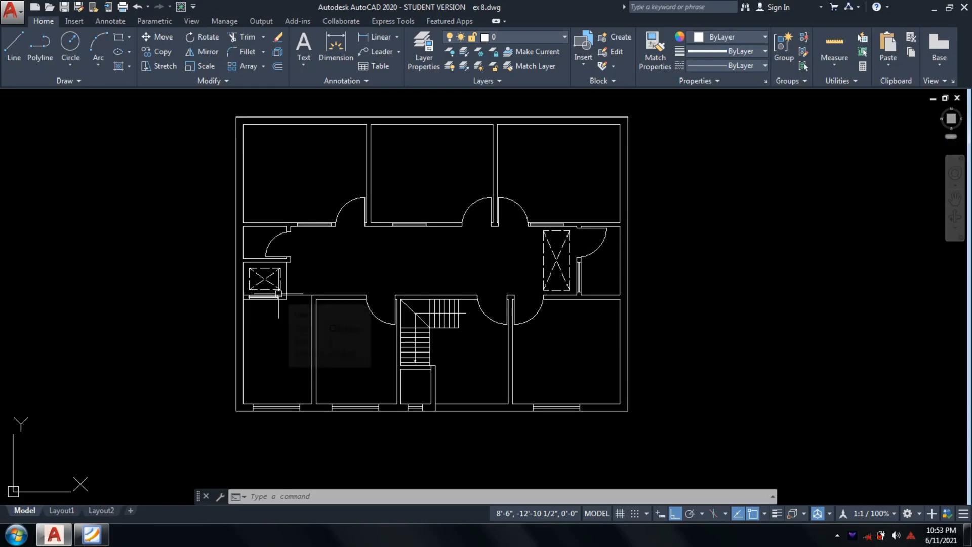
Step: Place horizontal single-line text about 11 1/2" high in the upper-left room of the plan, reading BED ROOM
text(p)
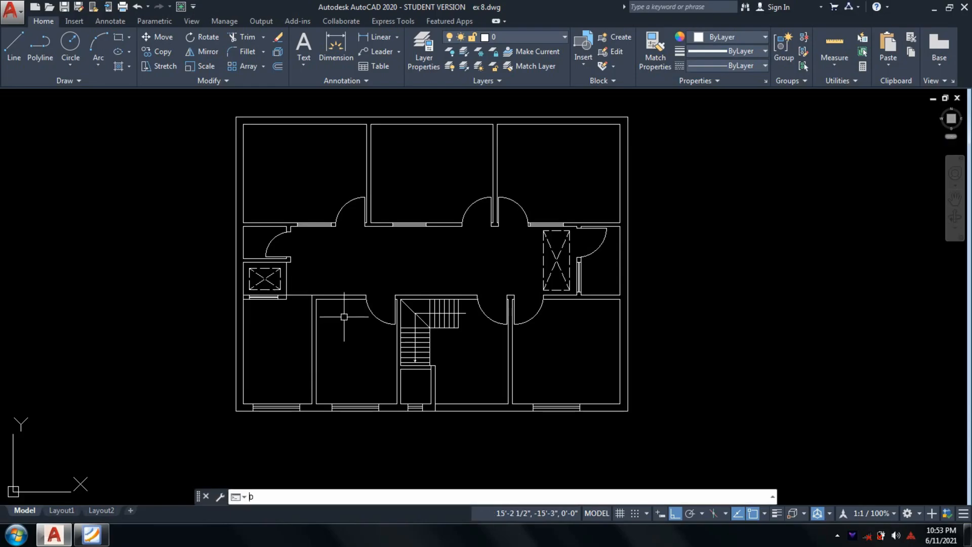
key(BackSpace)
text(dt)
key(Return)
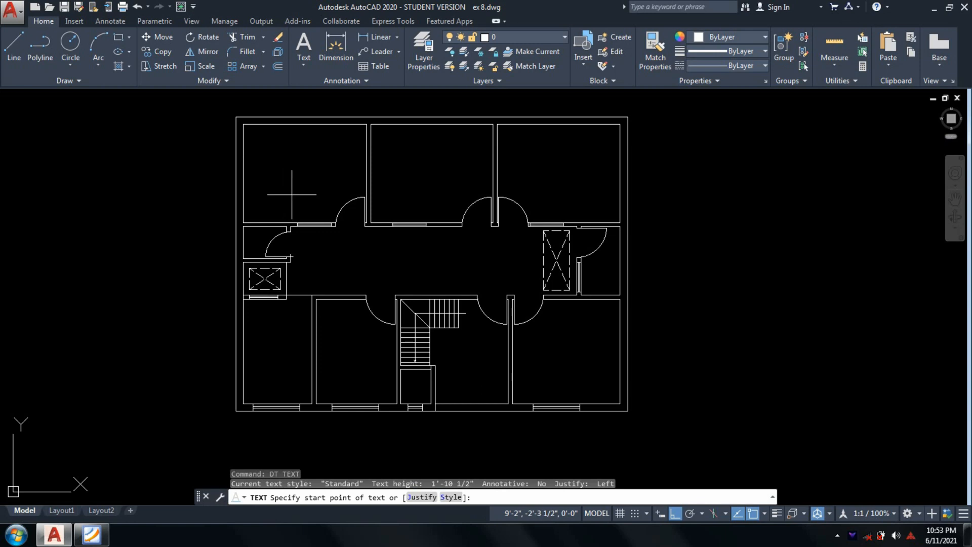
scroll(292, 194, up, 2)
middle_drag(288, 191, 241, 277)
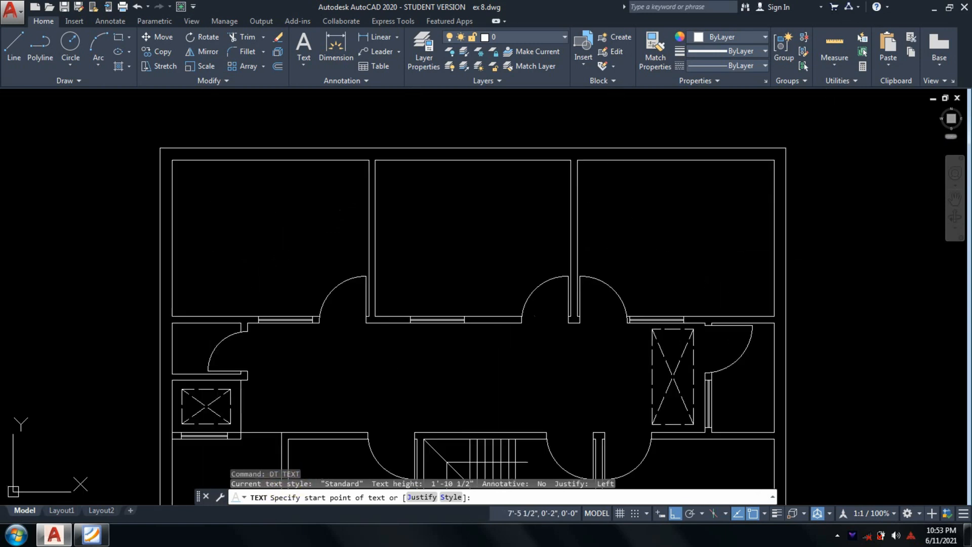
click(212, 224)
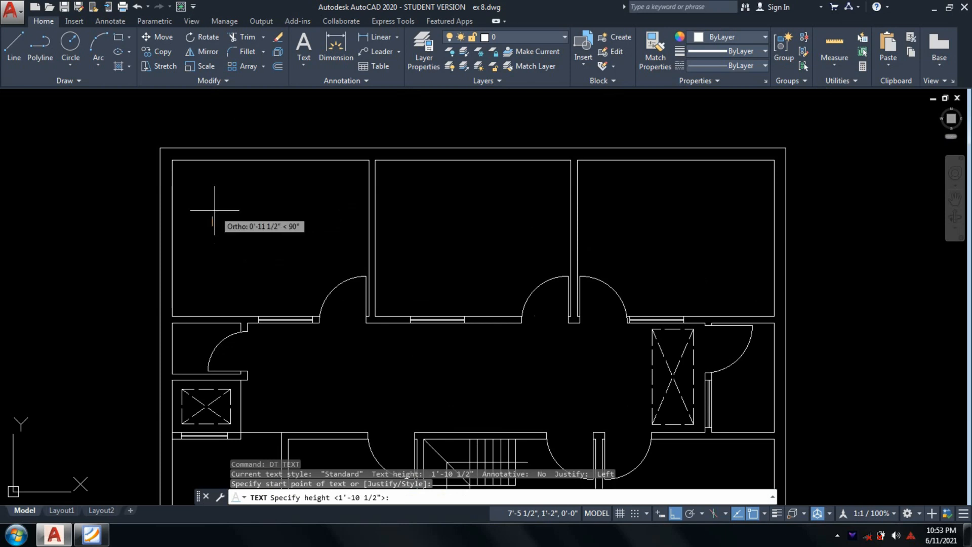
click(215, 211)
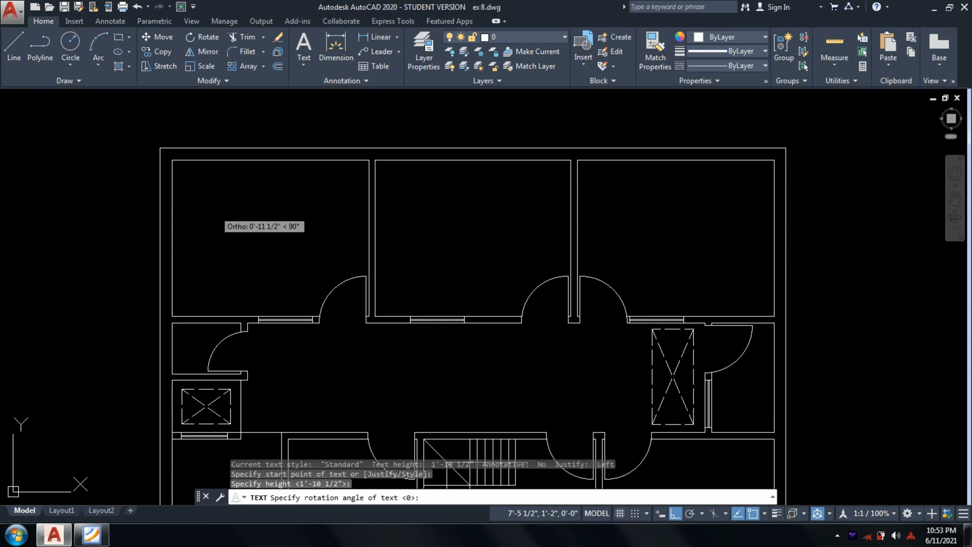
click(213, 210)
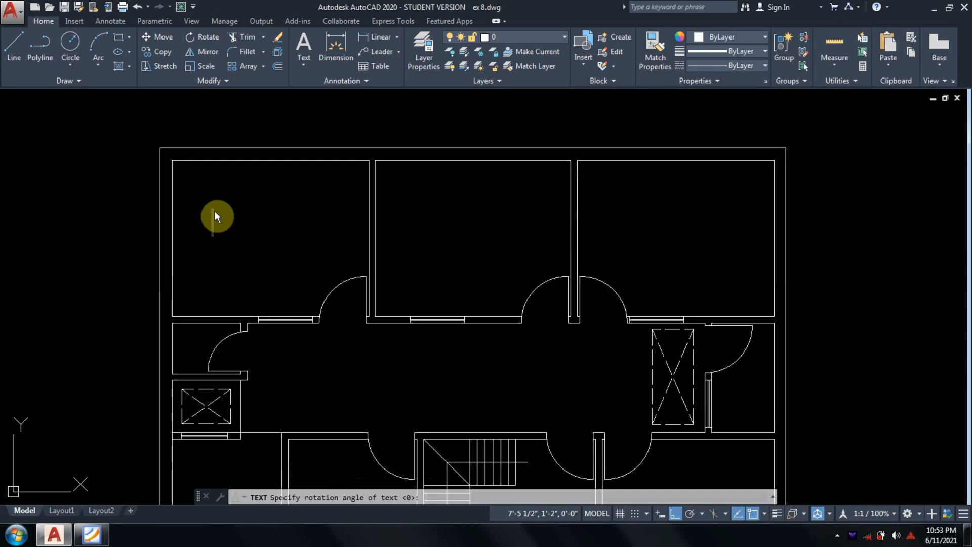
text(BED RO)
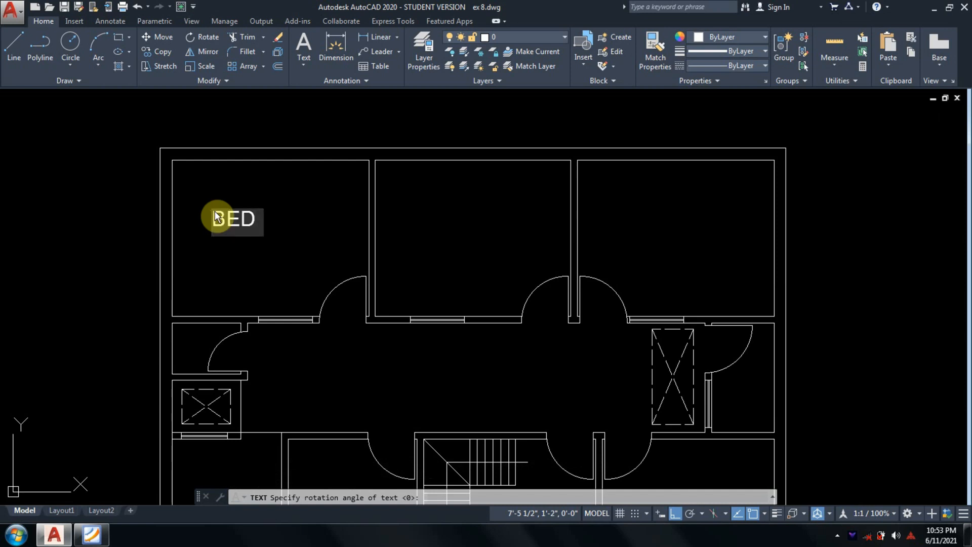
text(OM)
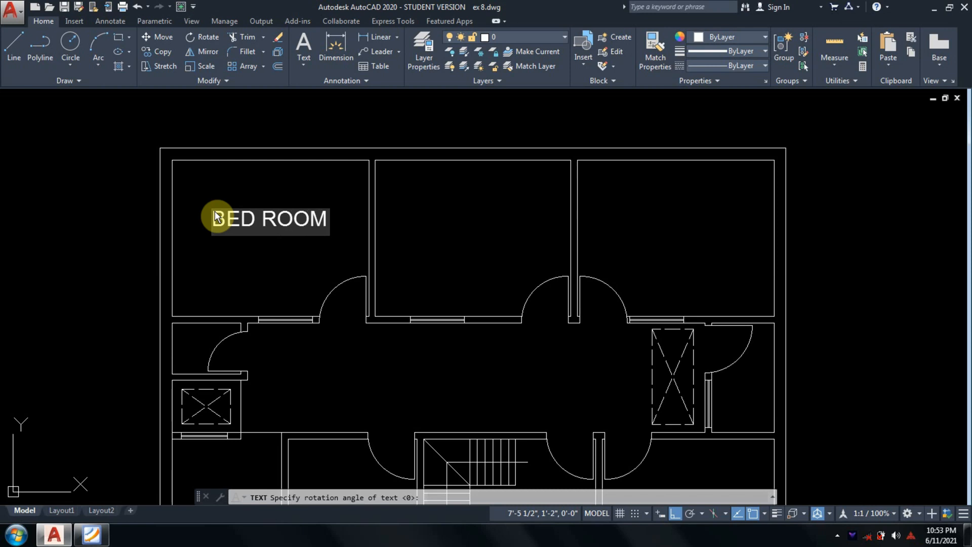
Step: Add a second text line with the room size 12'-7"X10' from the reference PDF, indented beneath BED ROOM
key(Return)
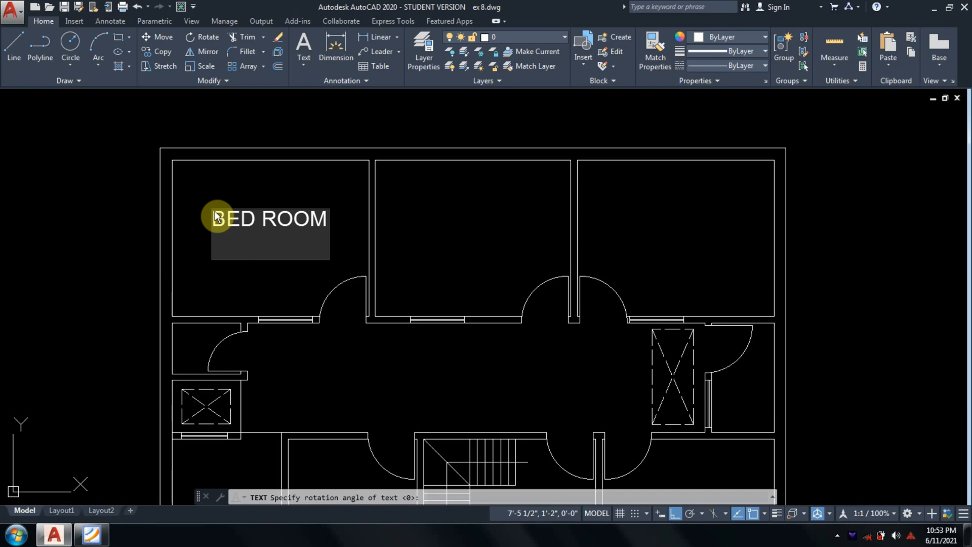
click(93, 537)
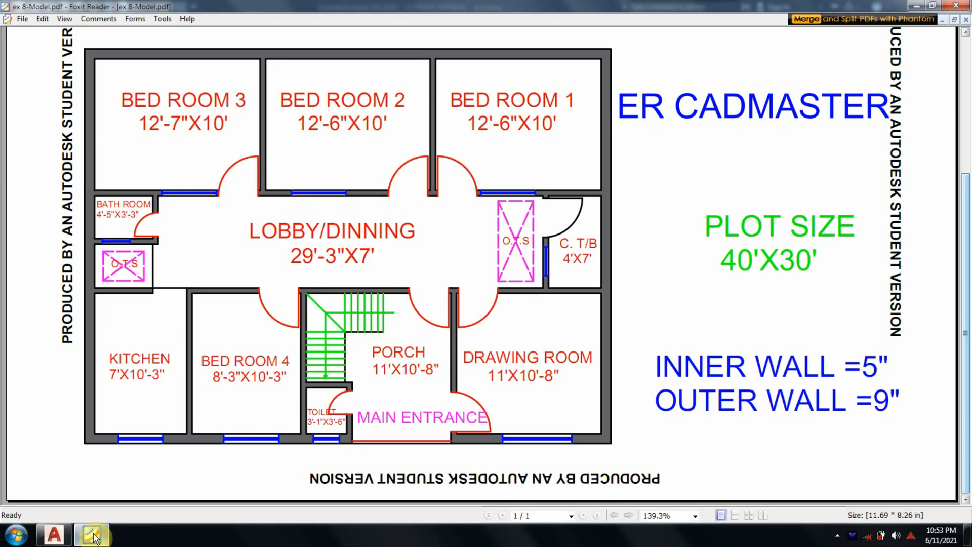
click(55, 534)
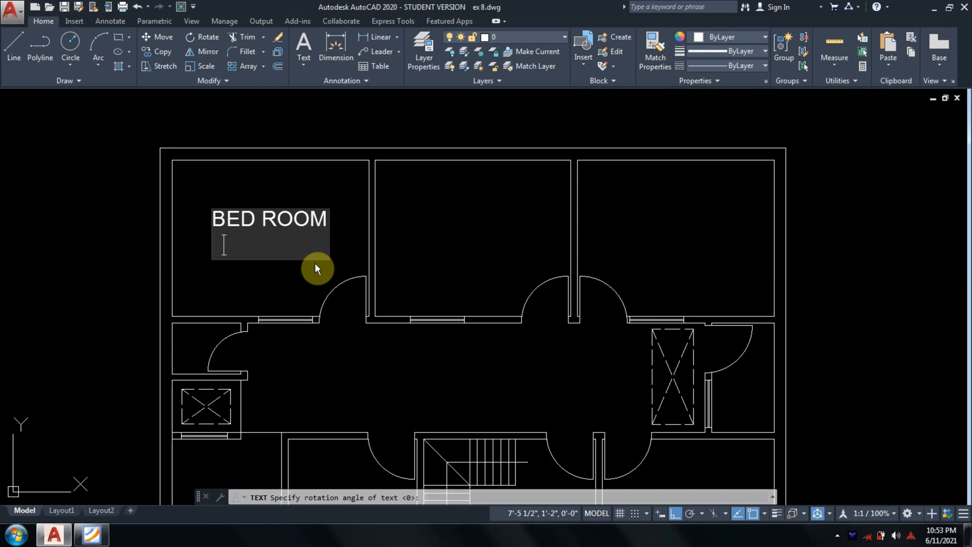
text(12'-7)
text("X10)
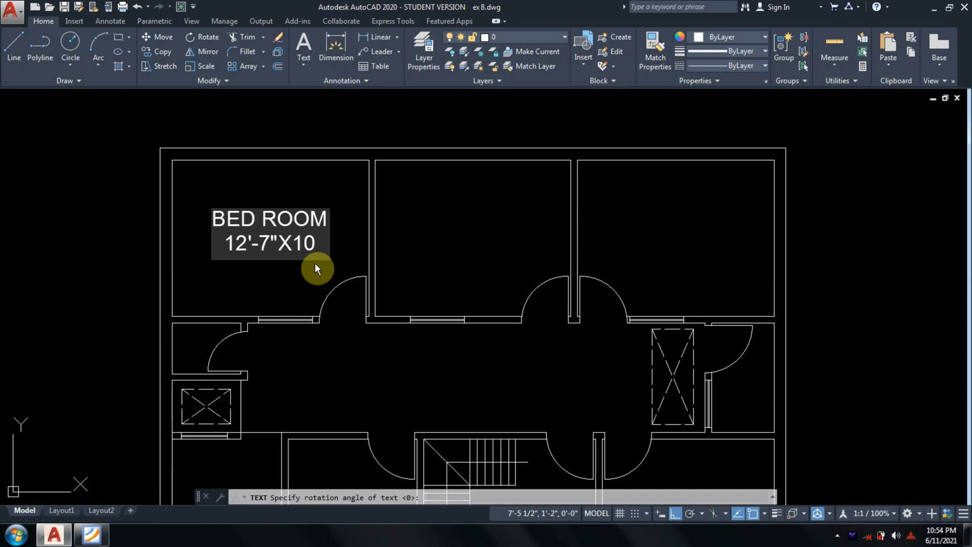
text(')
key(Return)
key(Return)
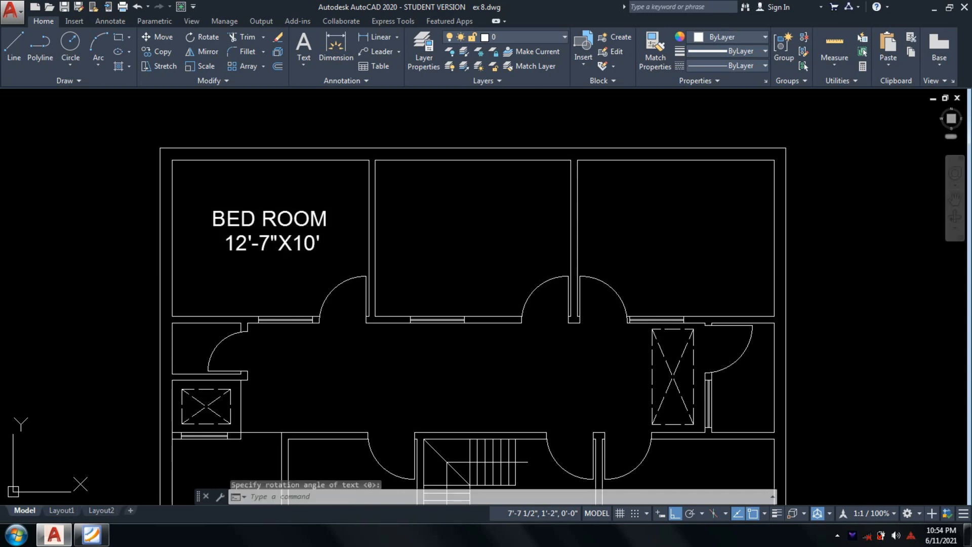
key(Escape)
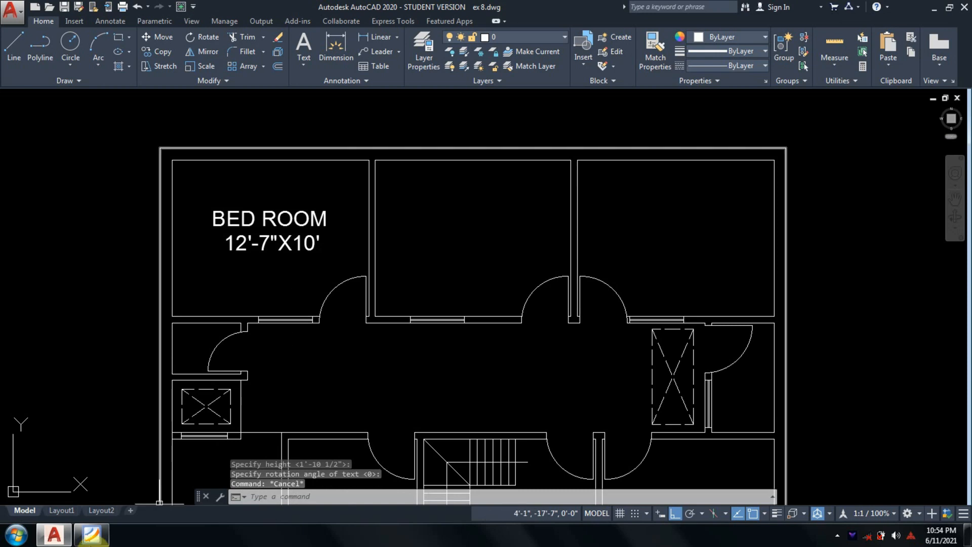
Step: Check the room's name in the reference PDF and change its label to BED ROOM 3
click(92, 540)
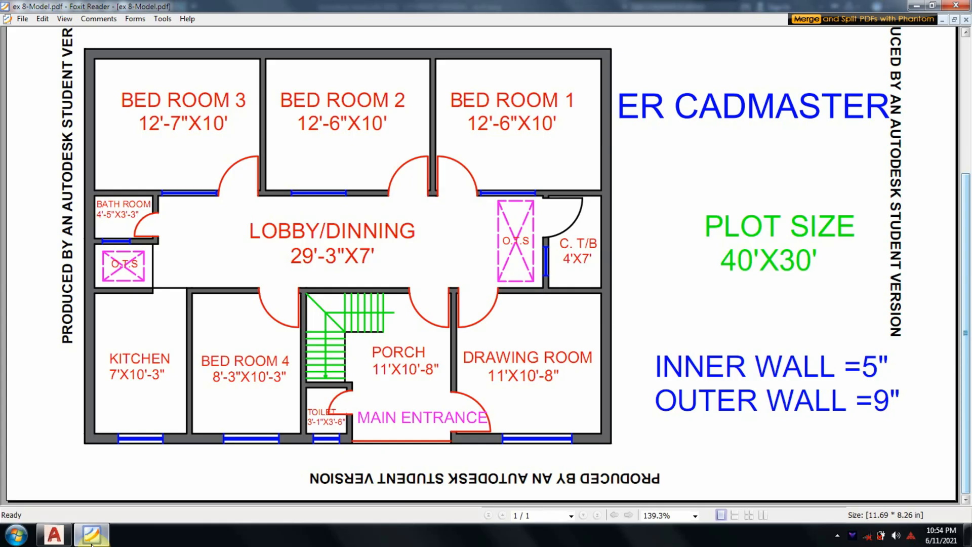
click(91, 541)
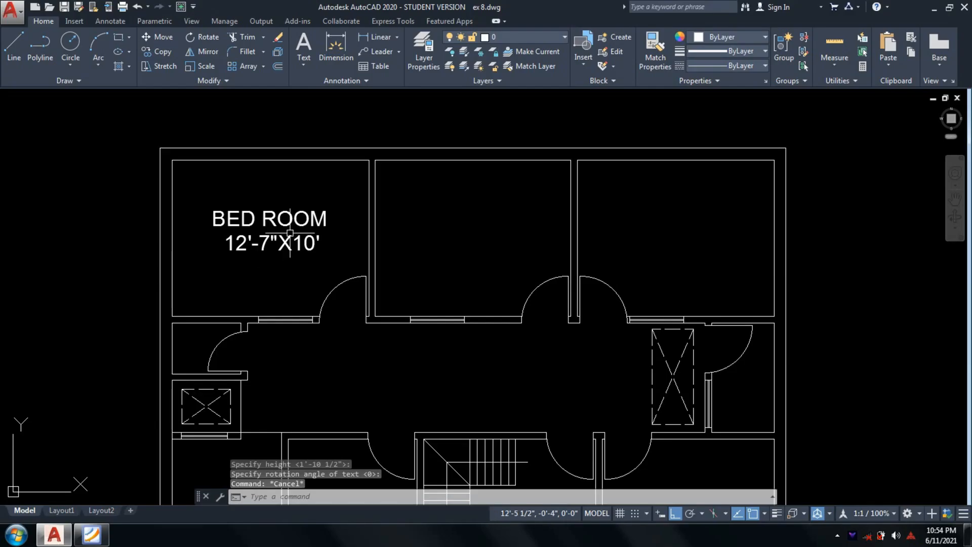
click(215, 221)
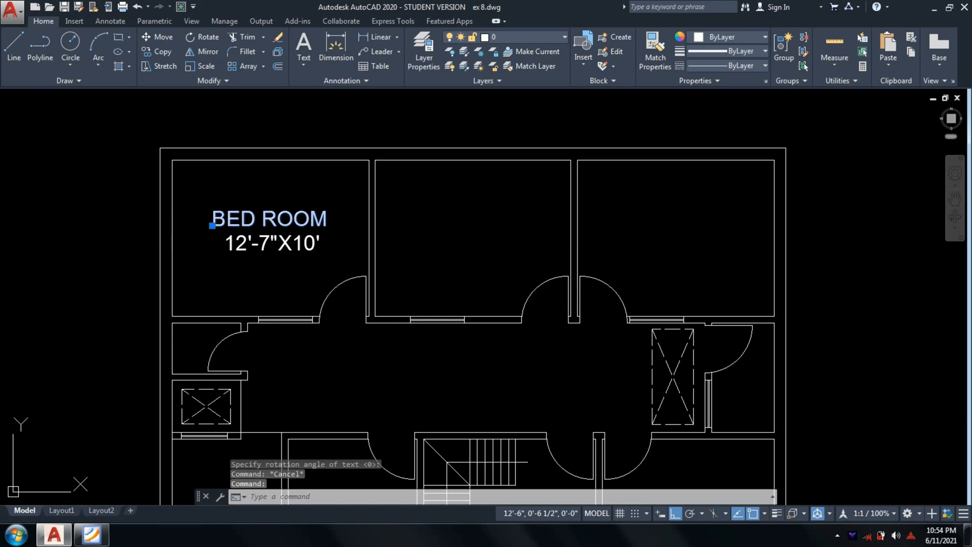
double_click(291, 222)
click(328, 221)
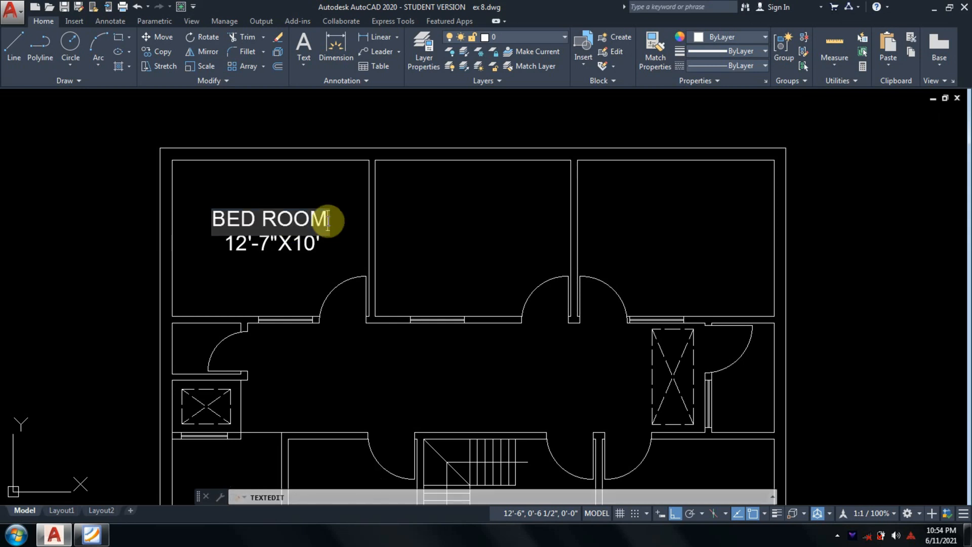
text(3)
key(Return)
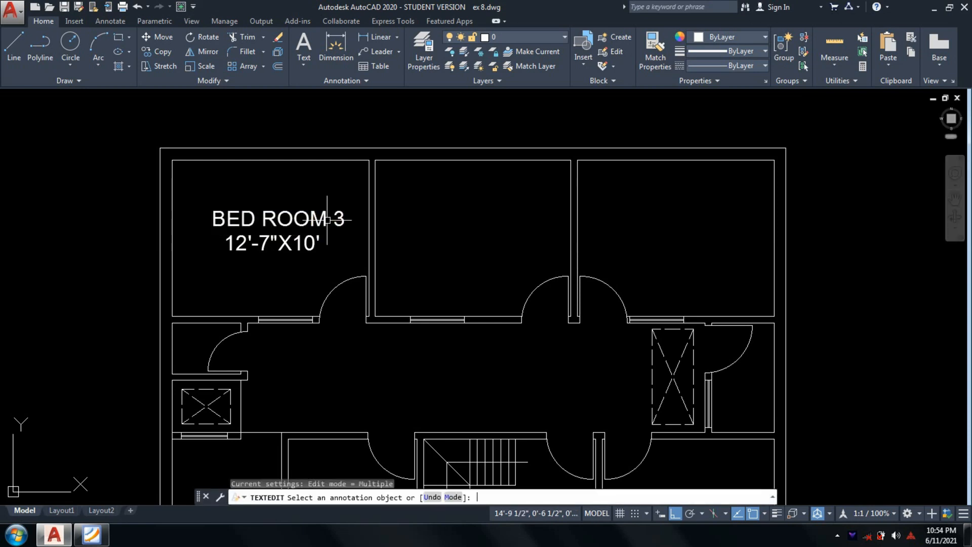
key(Escape)
key(Escape)
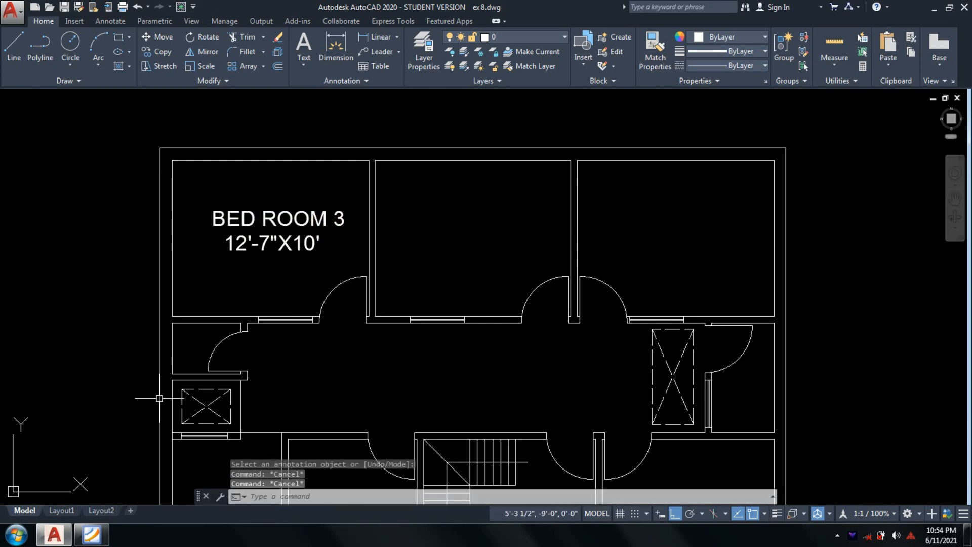
Step: Check the reference PDF, and copy the BED ROOM 3 name and size label horizontally into the two other upper bedrooms
key(alt+Tab)
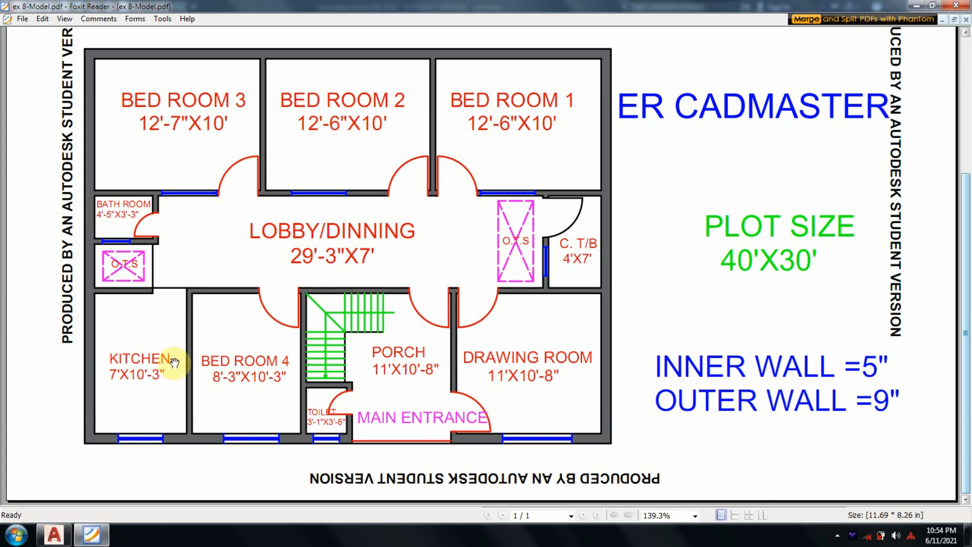
click(55, 535)
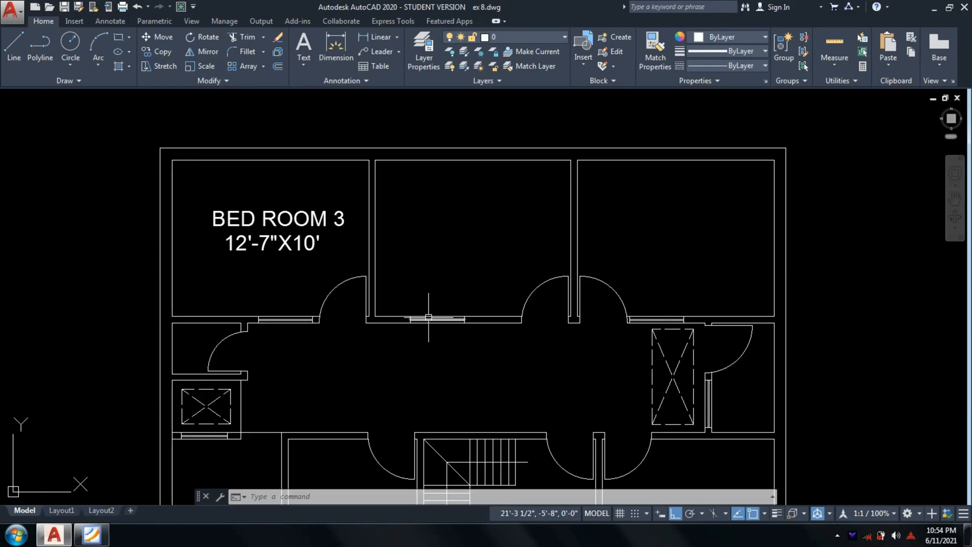
text(co)
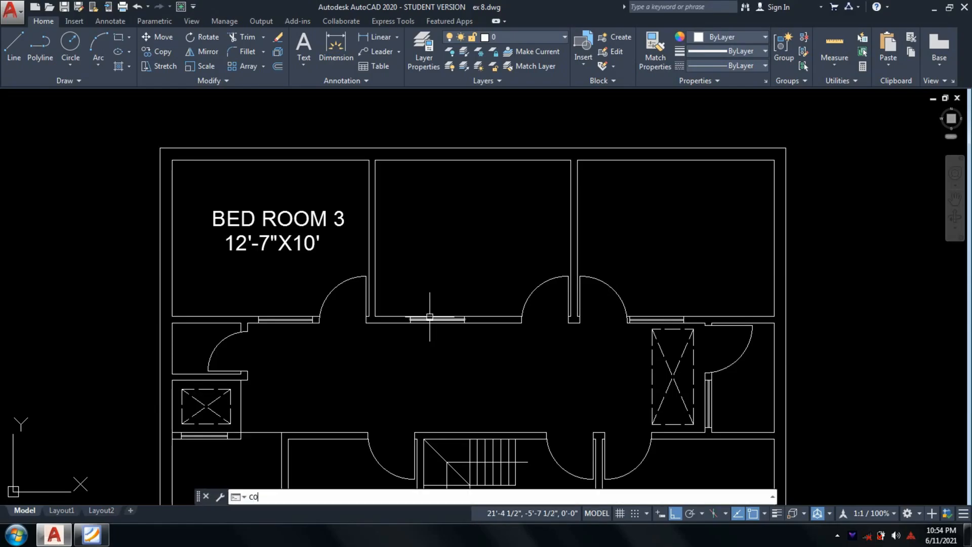
key(Return)
click(324, 269)
click(229, 186)
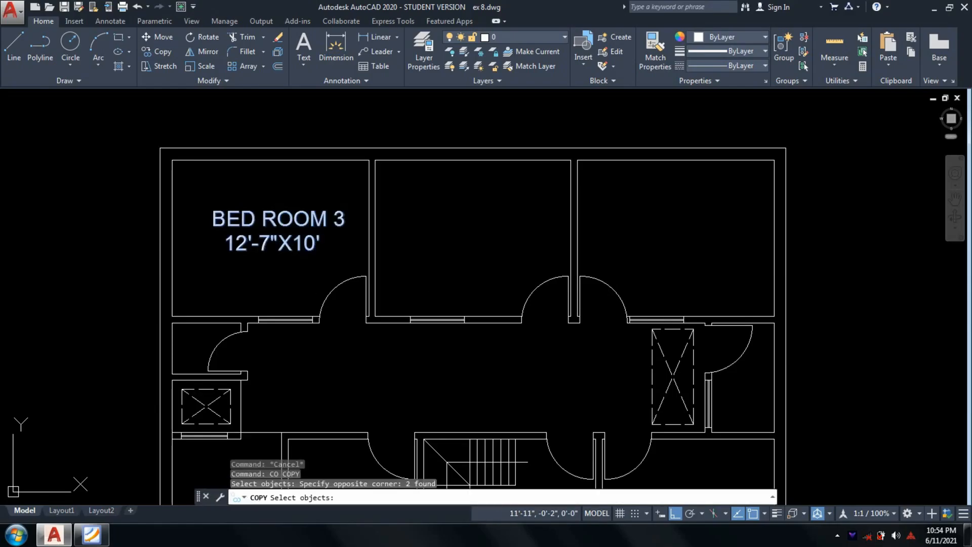
key(Return)
click(212, 228)
click(403, 226)
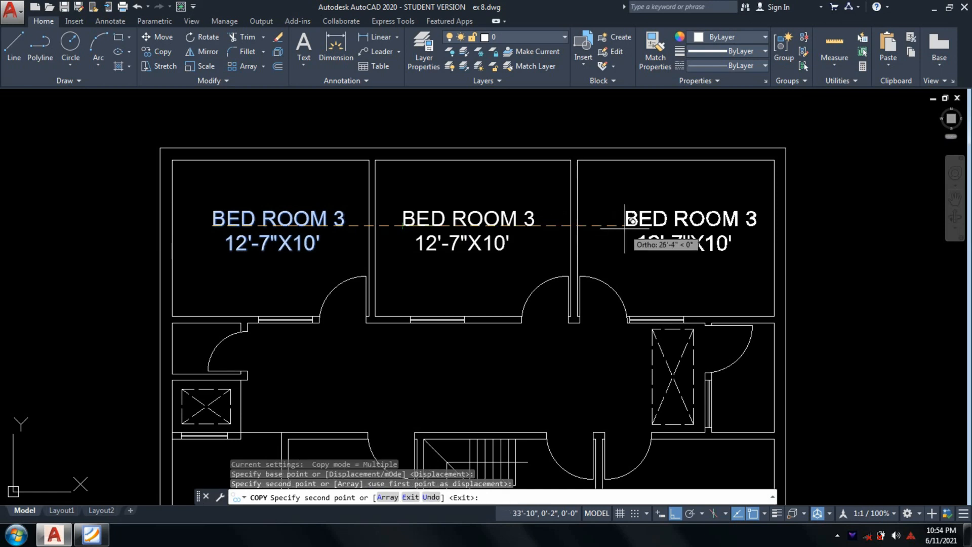
click(618, 223)
key(Return)
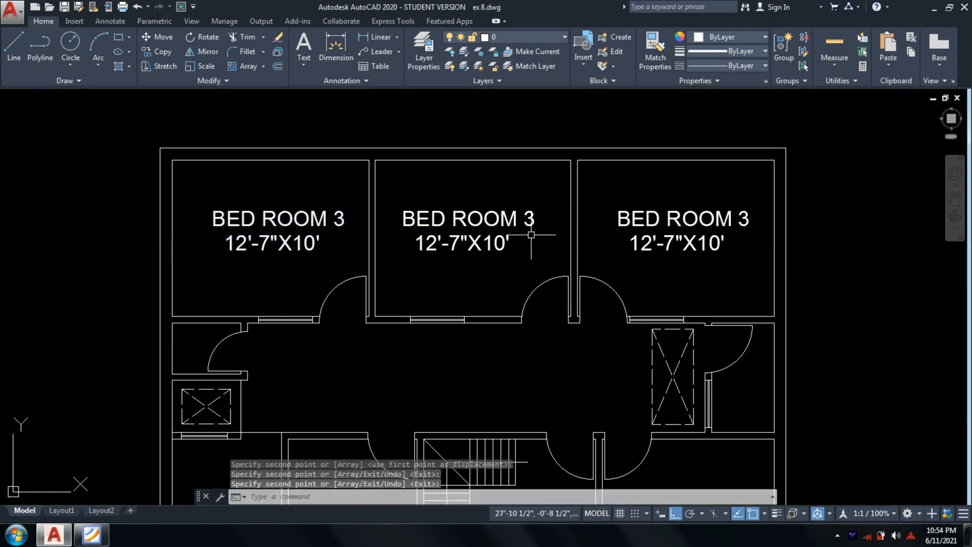
Step: Change the name in the middle upper bedroom's copied label to BED ROOM 2
scroll(530, 229, up, 2)
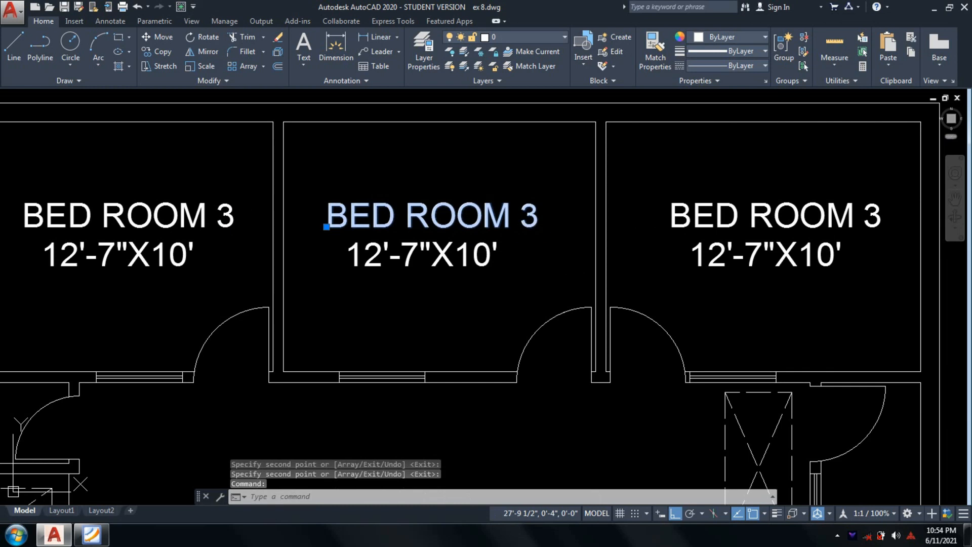
double_click(539, 226)
click(539, 228)
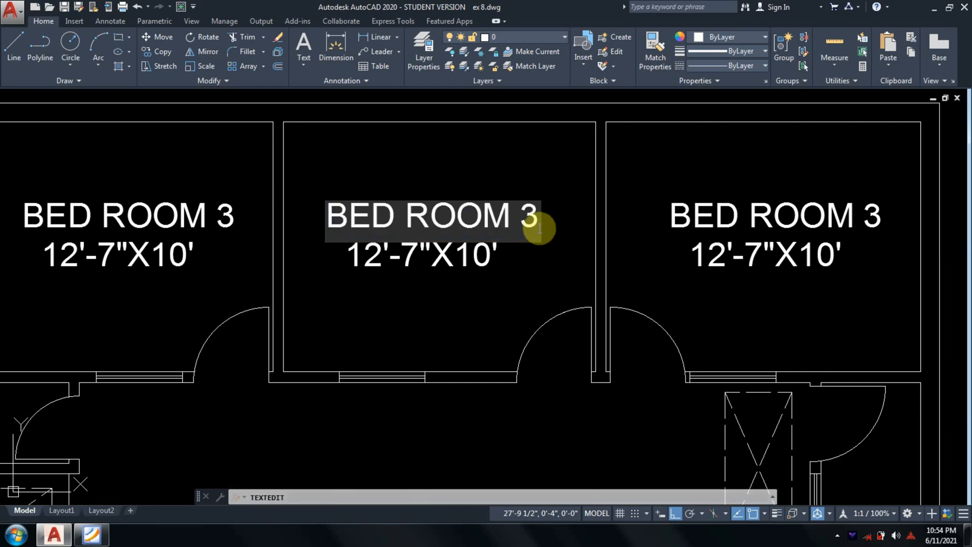
key(BackSpace)
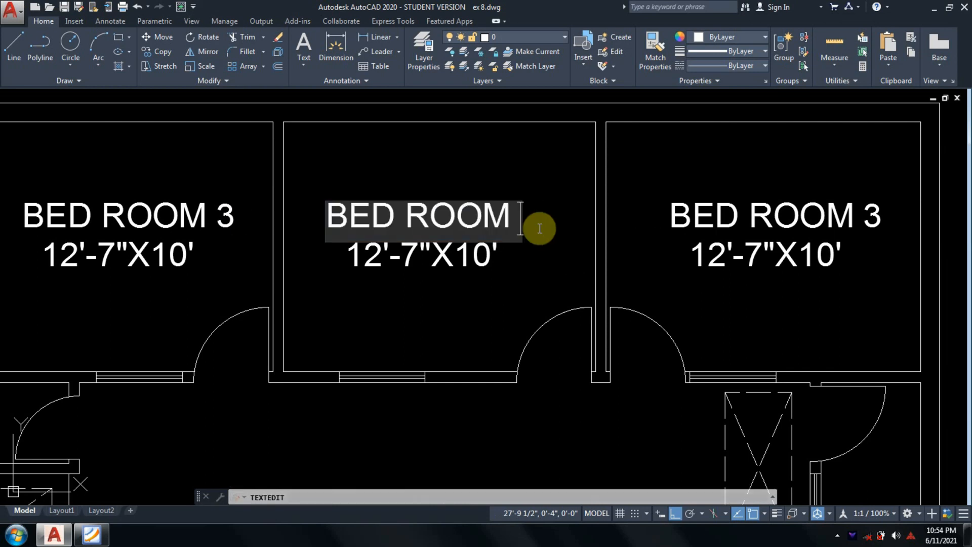
text(2)
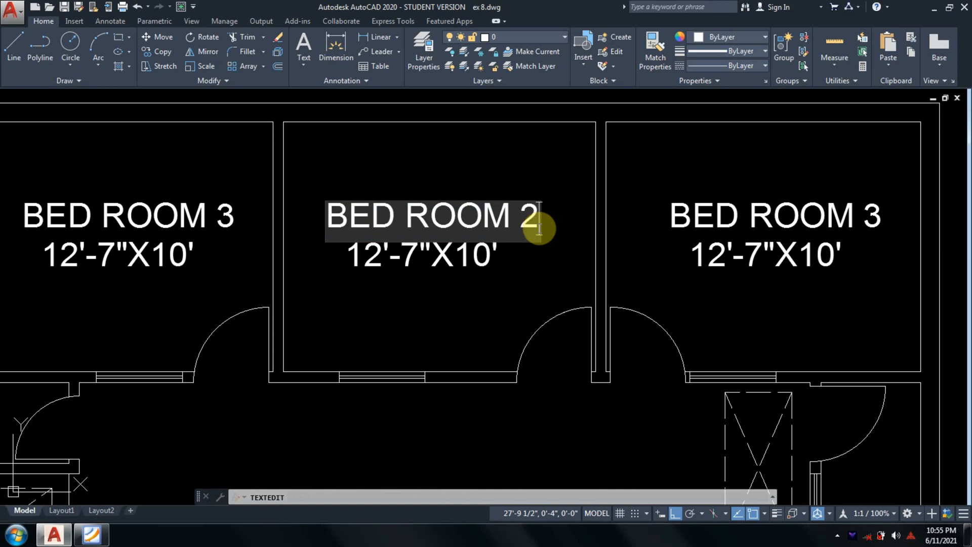
key(Return)
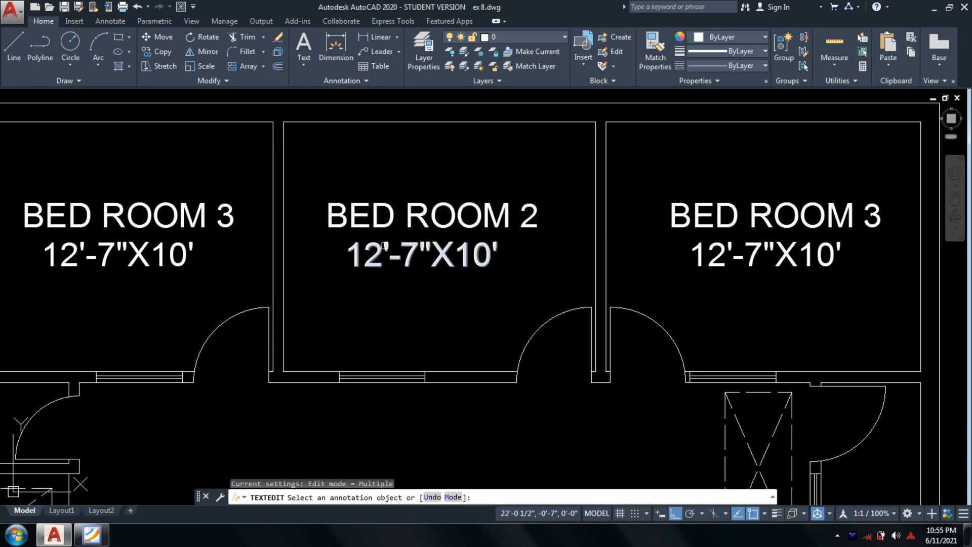
Step: Change the size text beneath BED ROOM 2 to 12'-6"X10'
click(409, 261)
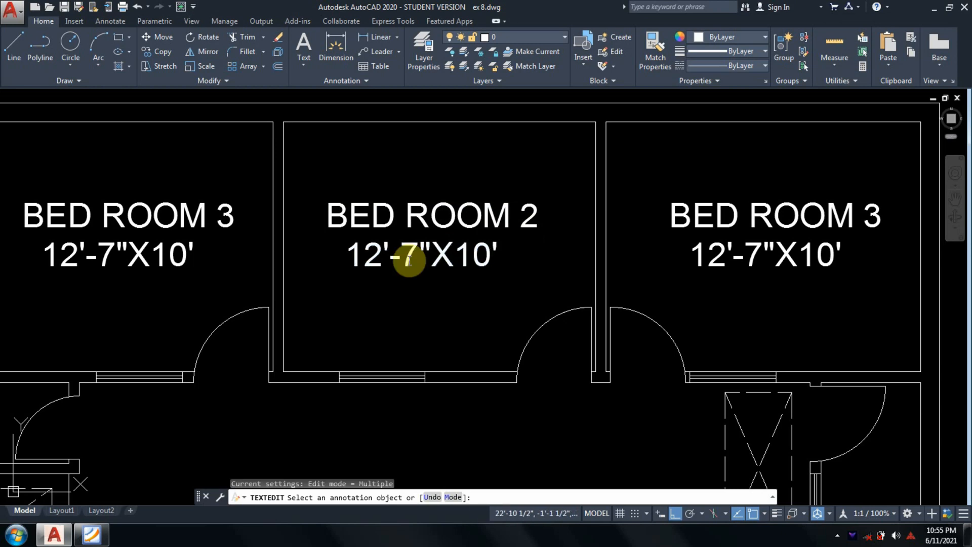
click(413, 264)
key(BackSpace)
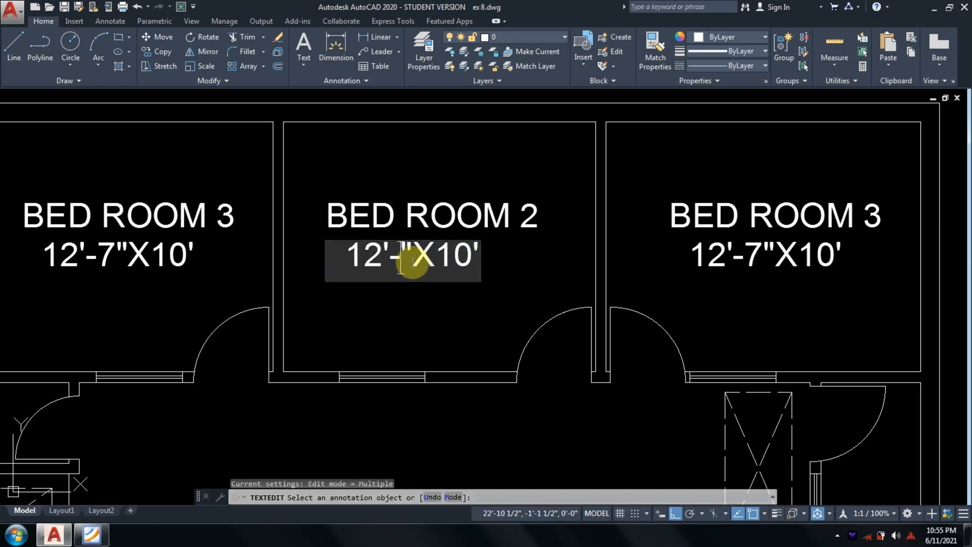
text(6)
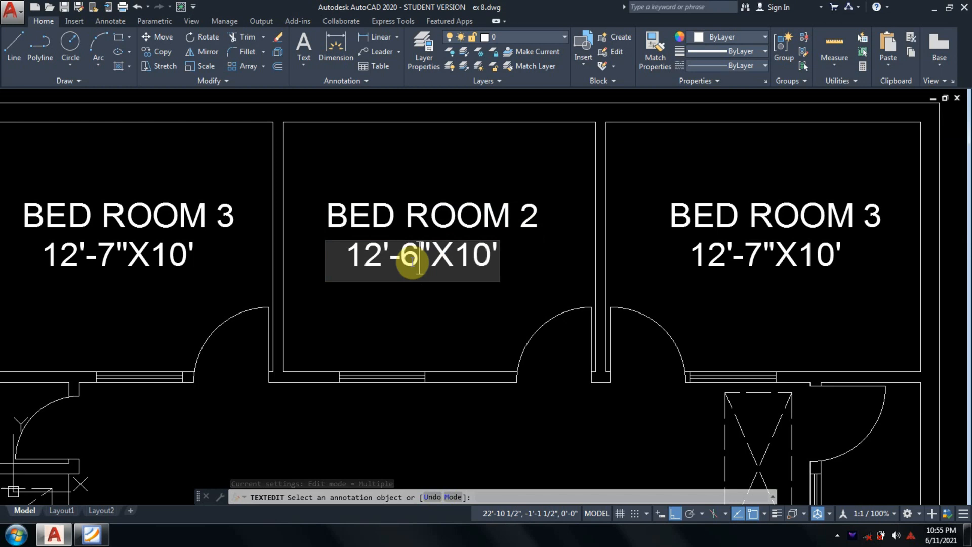
click(547, 272)
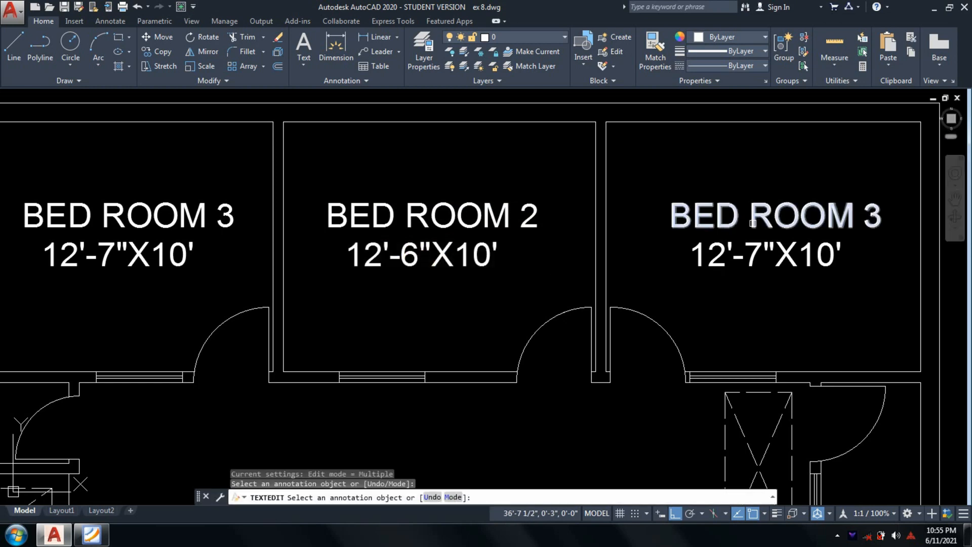
Step: Change the upper-right bedroom's label to BED ROOM 1 with the size 12'-6"X10', and finish text editing
click(883, 226)
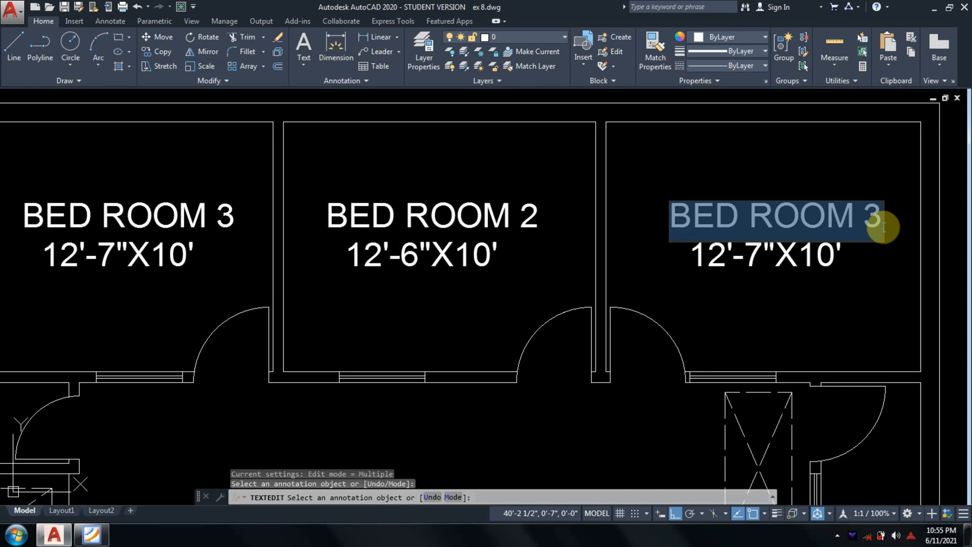
click(884, 227)
key(BackSpace)
text(1)
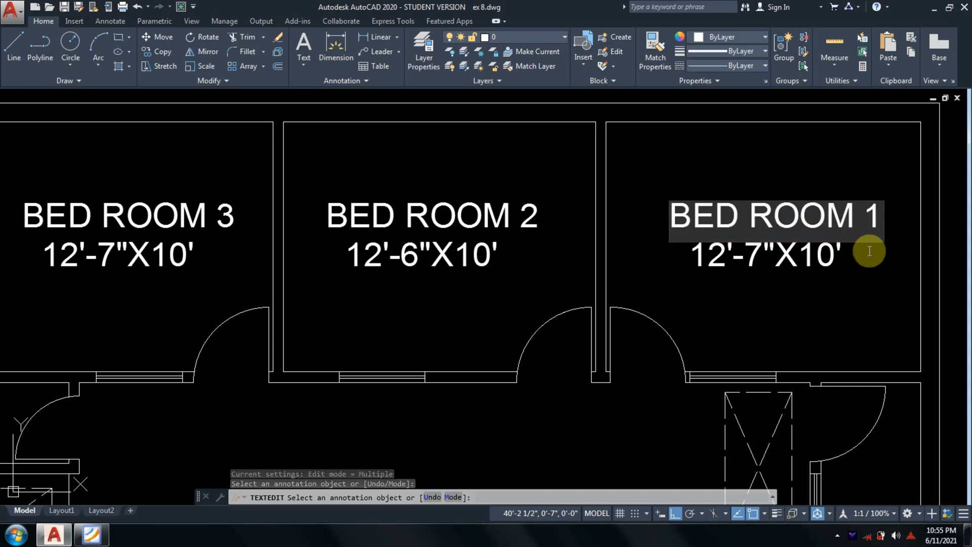
click(870, 251)
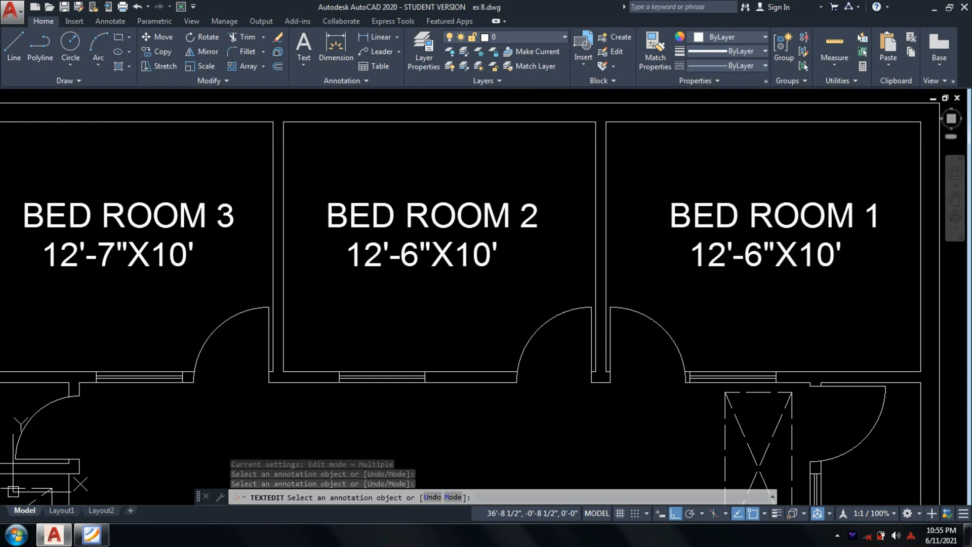
key(Escape)
key(Escape)
scroll(491, 335, down, 5)
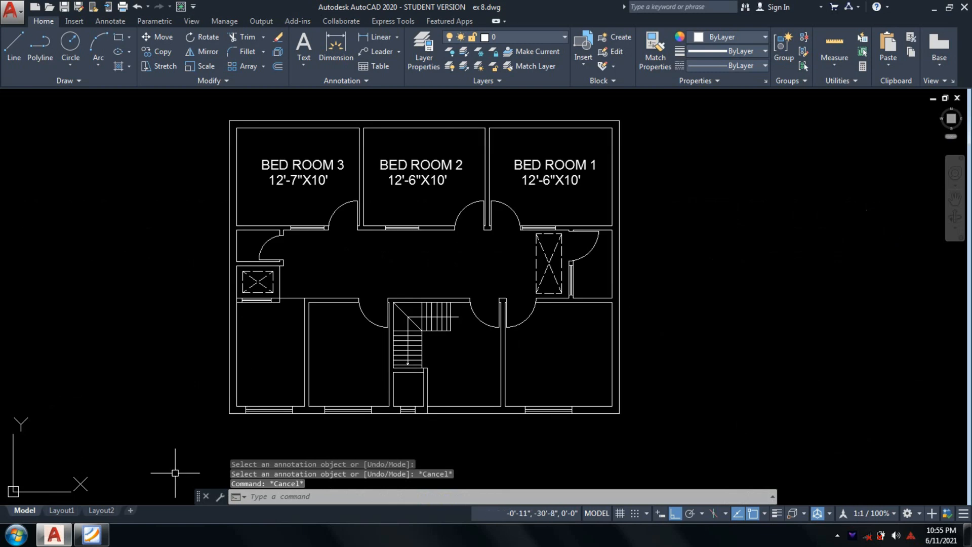
Step: Check the small room's name in the reference PDF and place horizontal text about 3 1/2" high in it, reading BATH ROOM
click(92, 535)
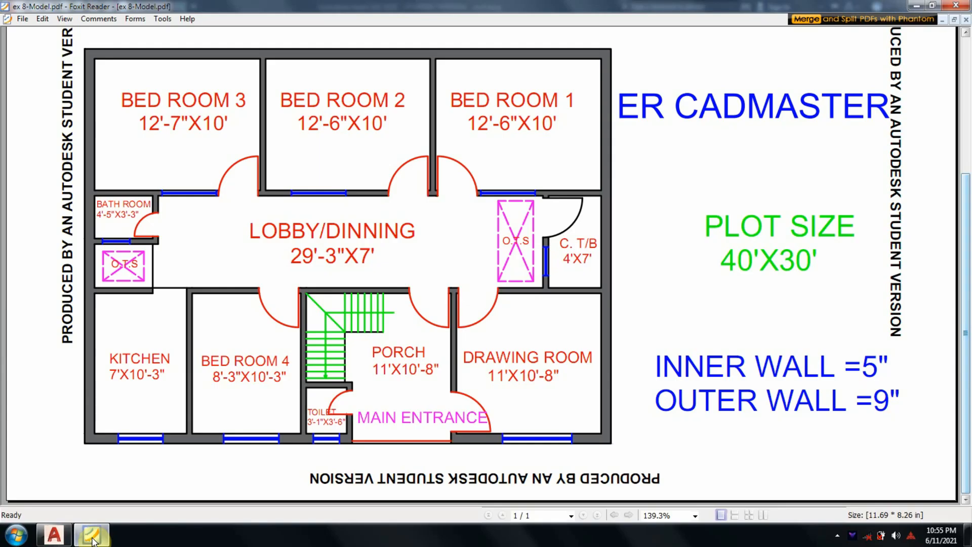
scroll(139, 294, up, 3)
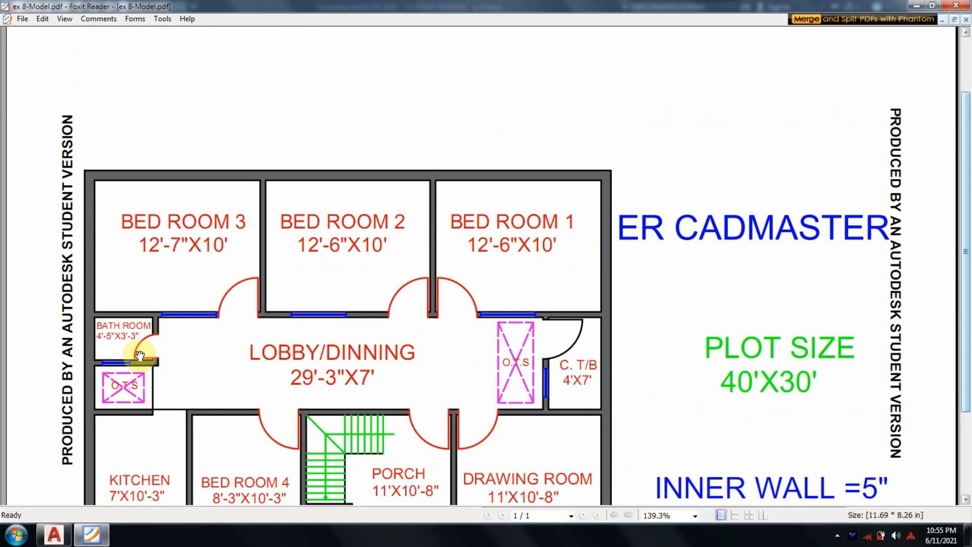
scroll(139, 353, down, 2)
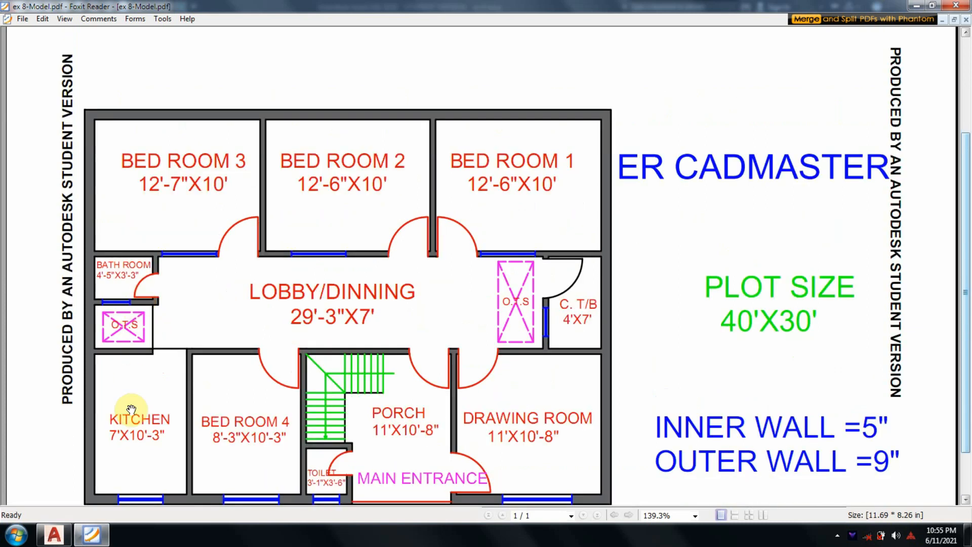
click(92, 537)
text(dt)
key(Return)
scroll(230, 249, up, 2)
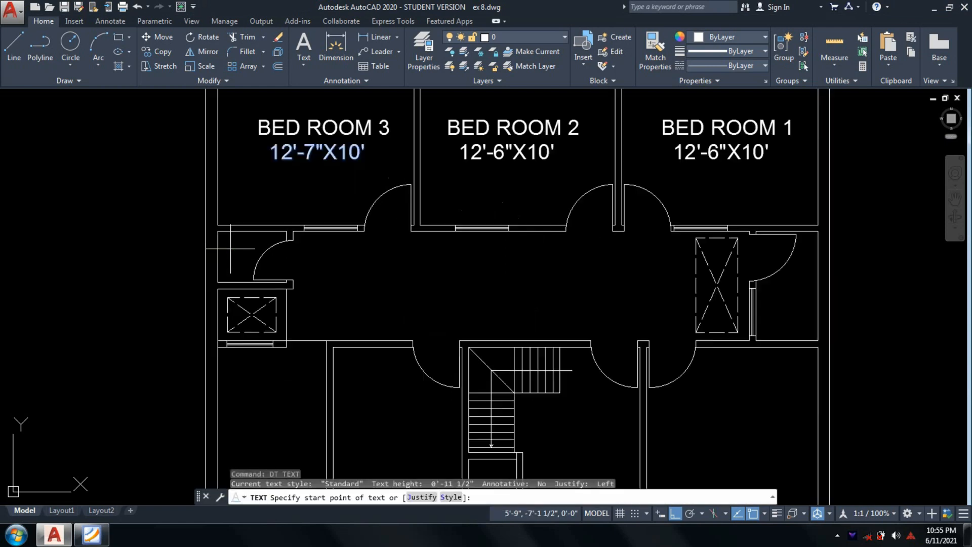
scroll(230, 249, up, 2)
click(229, 239)
key(Return)
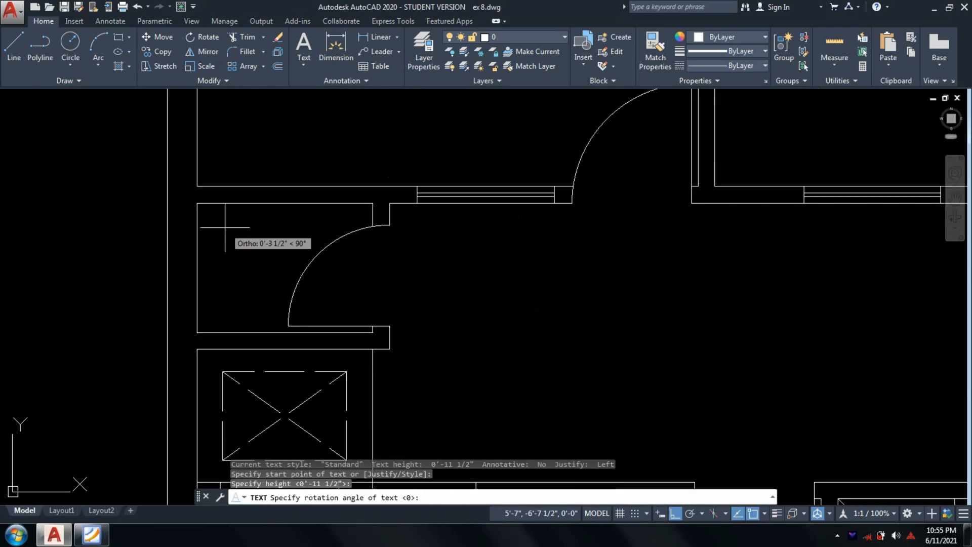
key(Return)
text(BATH)
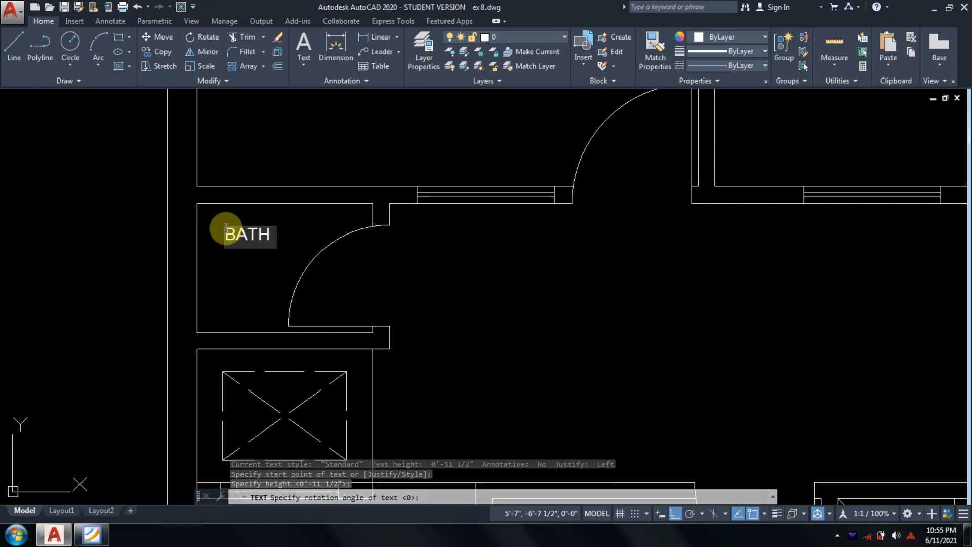
text( ROOM)
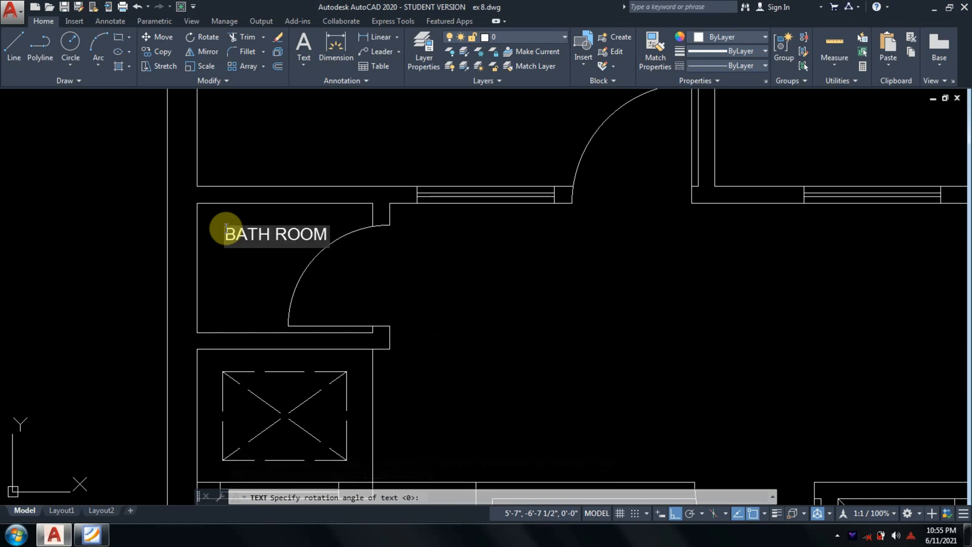
Step: Add a second text line with the size 4'-5"X3'-3", indented beneath BATH ROOM
key(Return)
text(4)
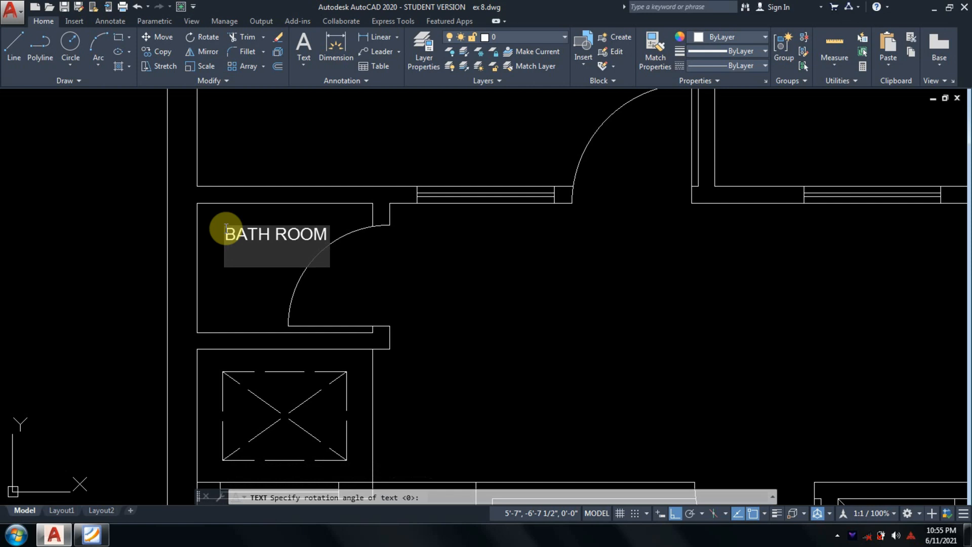
text('-5"X3'-3)
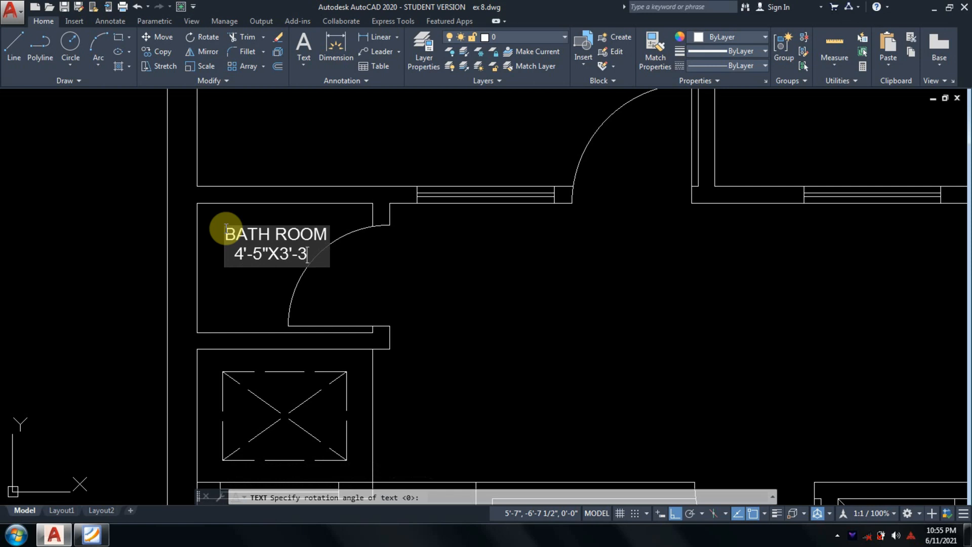
text(")
key(Return)
key(Return)
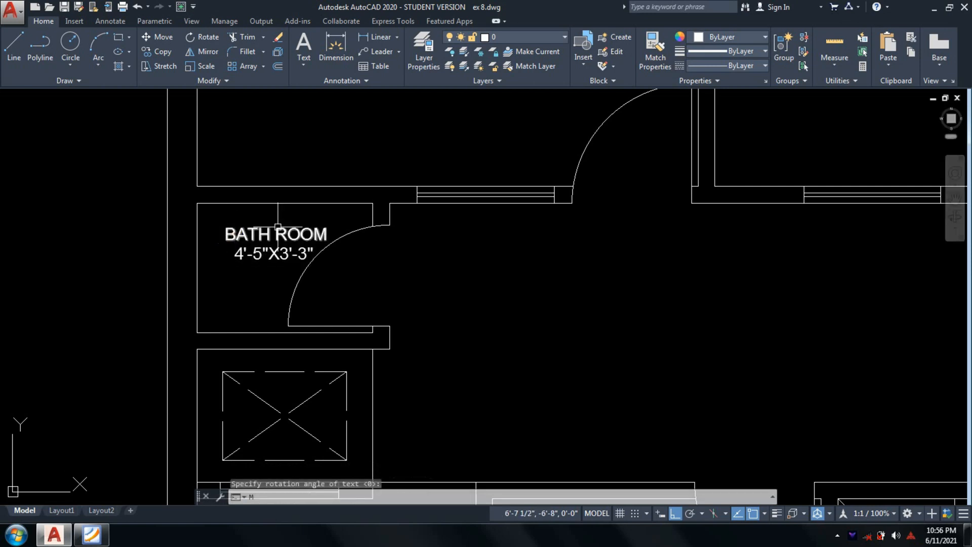
Step: Move both lines of the bath room label about 4" to the left, away from the door swing
text(M)
key(Return)
scroll(289, 257, up, 2)
click(294, 271)
click(222, 196)
key(Return)
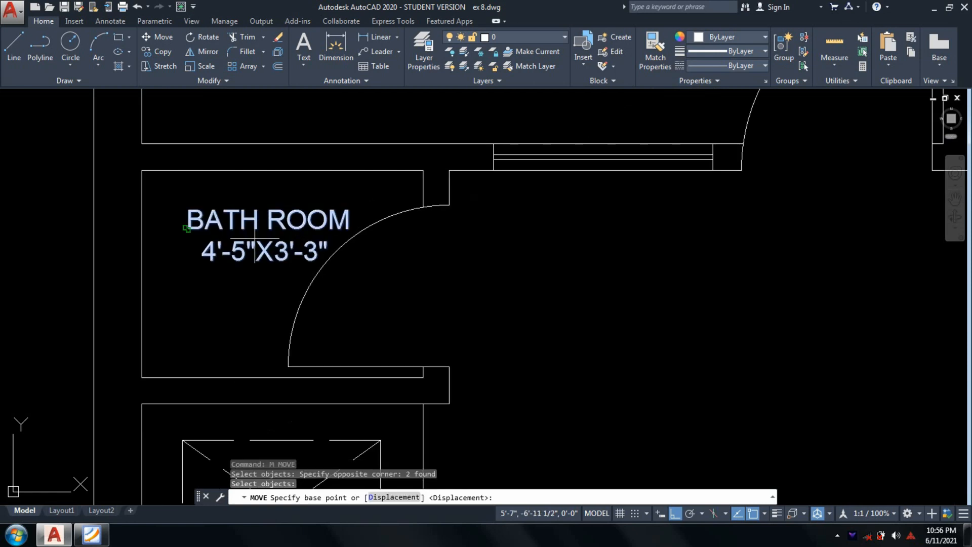
click(187, 230)
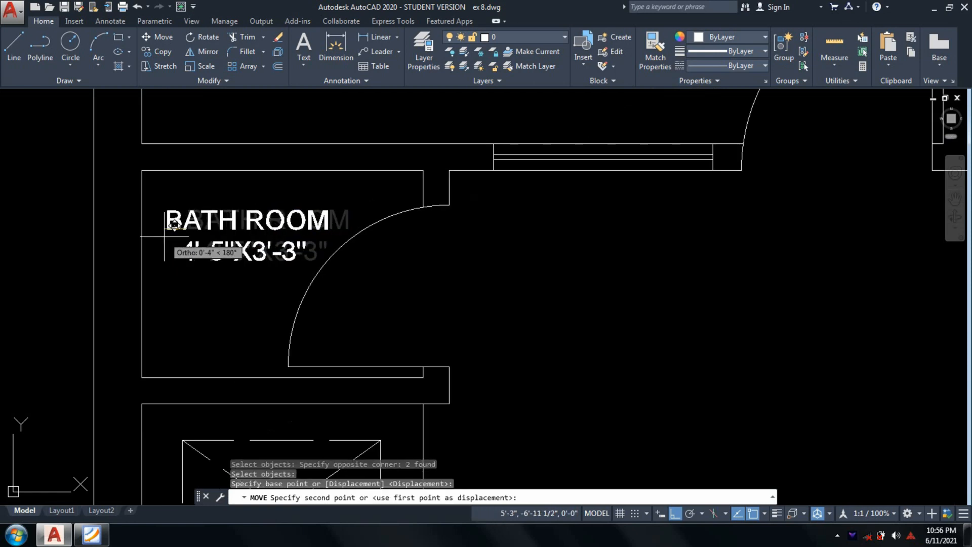
click(165, 236)
scroll(627, 237, down, 4)
scroll(627, 237, down, 2)
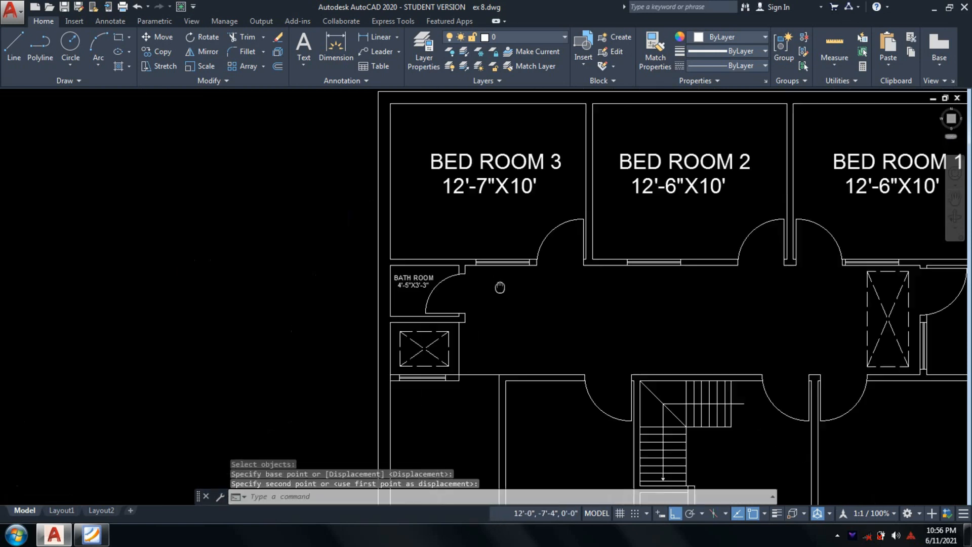
middle_drag(570, 300, 376, 286)
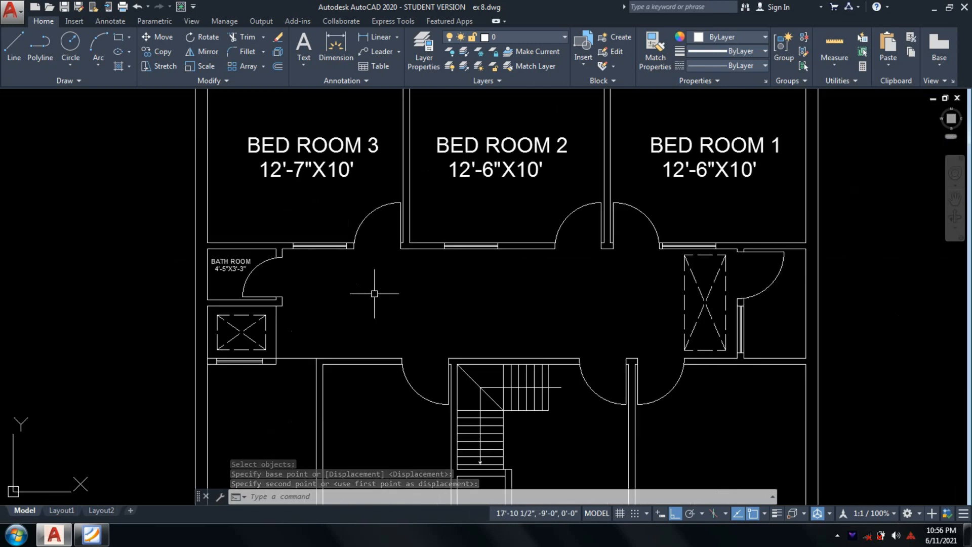
middle_drag(356, 326, 282, 284)
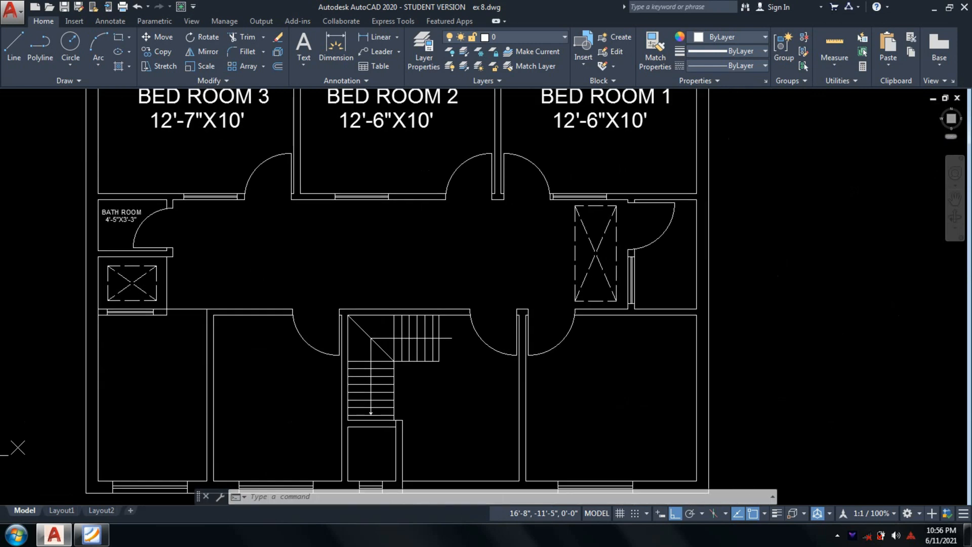
middle_drag(236, 364, 236, 334)
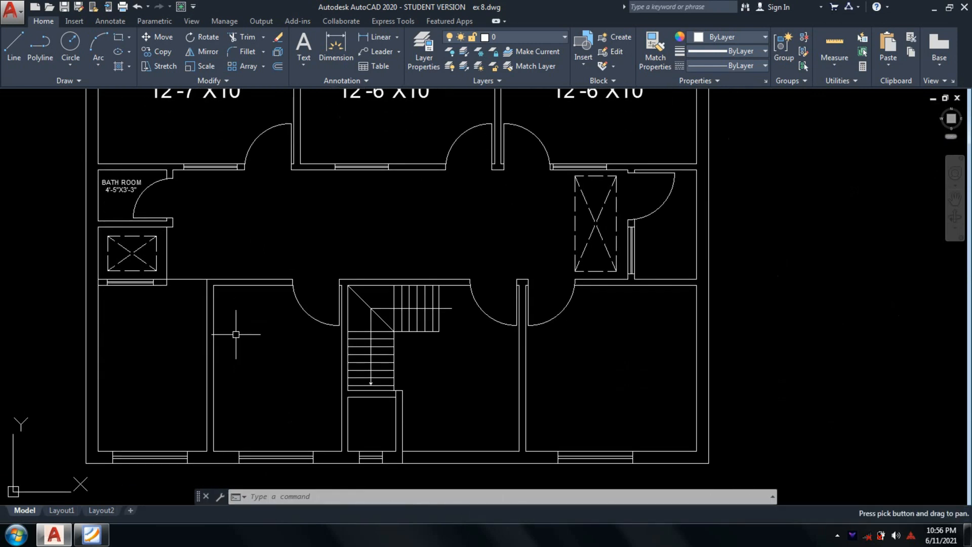
Step: Place horizontal text about 2 1/2" high reading O.T.S inside the small dashed shaft below the bath room
scroll(236, 335, up, 2)
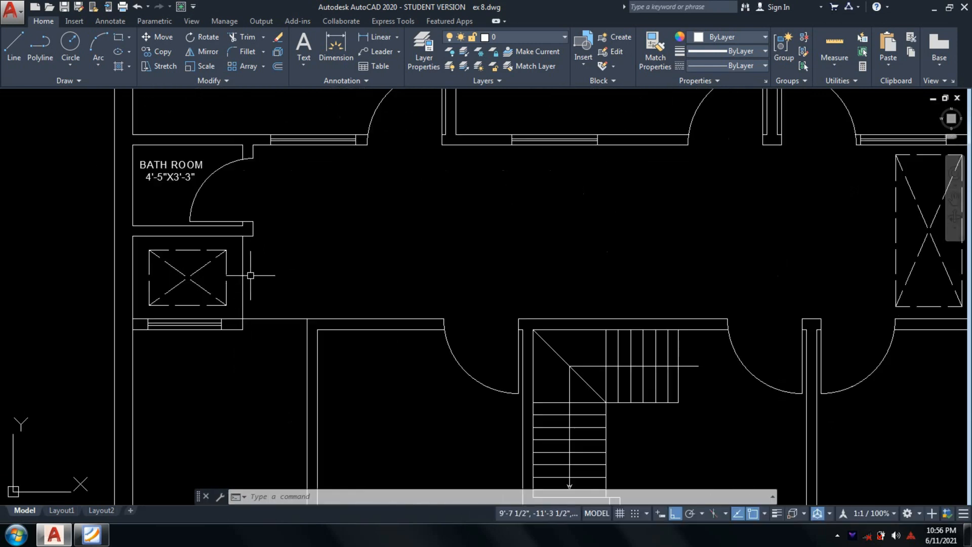
scroll(250, 276, up, 3)
text(text)
key(Return)
click(136, 275)
key(Return)
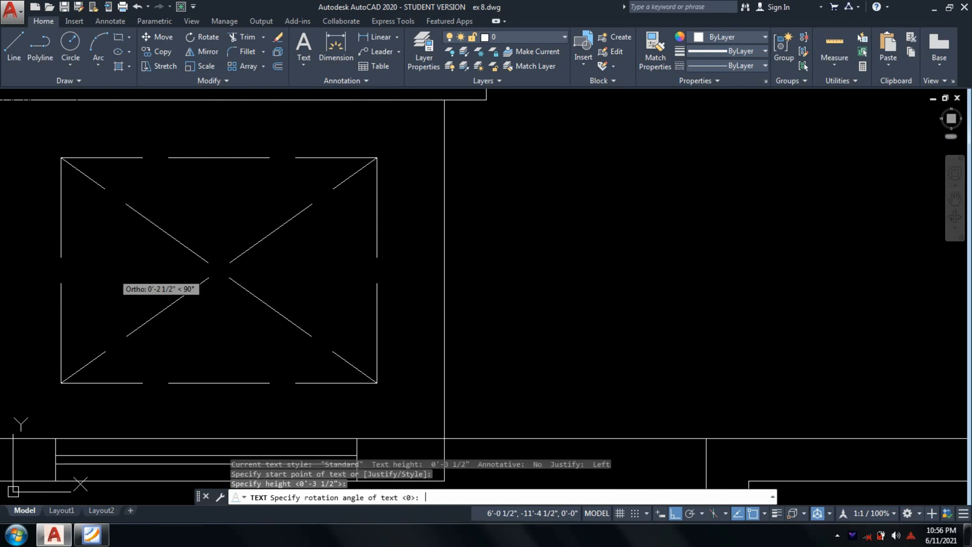
click(114, 274)
text(O)
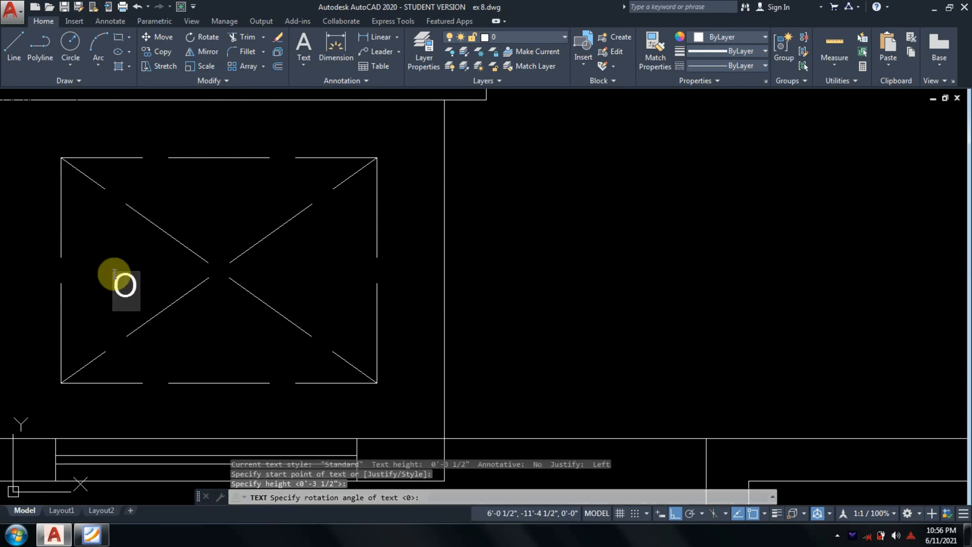
text(.T.S)
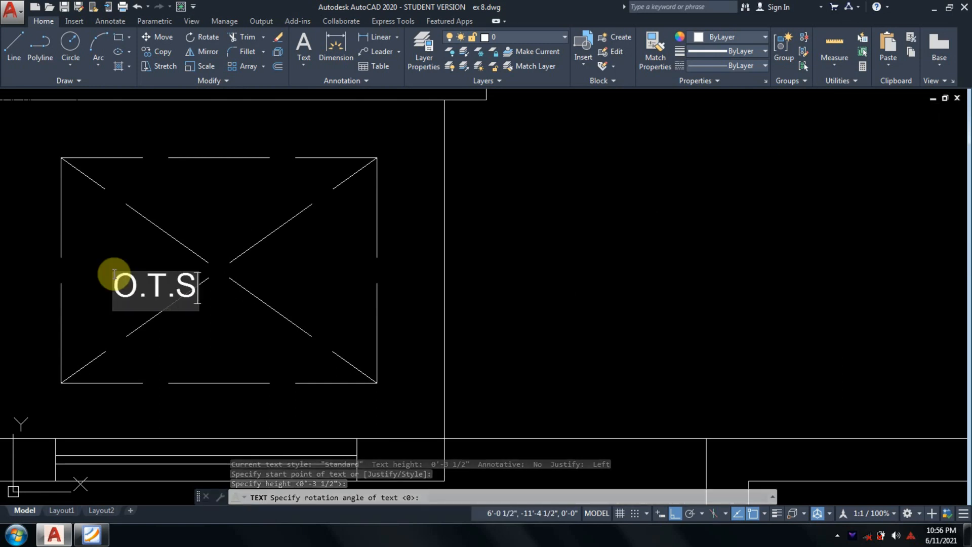
key(Return)
key(Return)
Step: Move the O.T.S text horizontally to the right onto the crossing of the small shaft's diagonals
text(M)
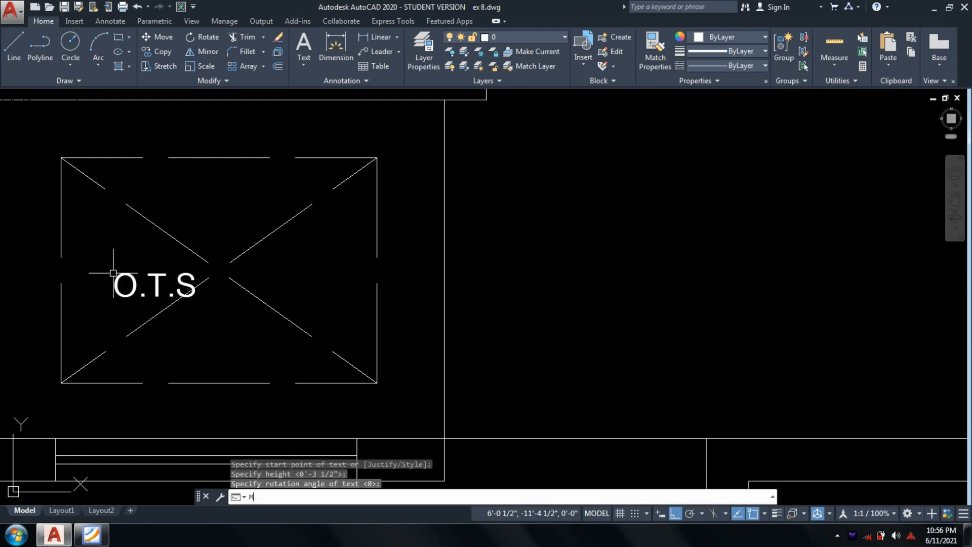
key(Return)
click(113, 273)
click(202, 304)
key(Return)
click(147, 290)
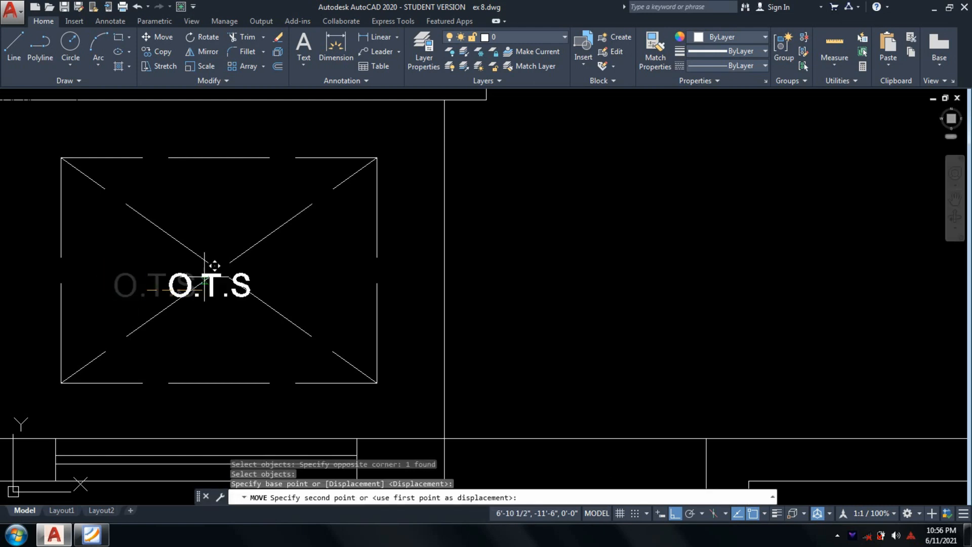
click(212, 263)
scroll(356, 347, down, 4)
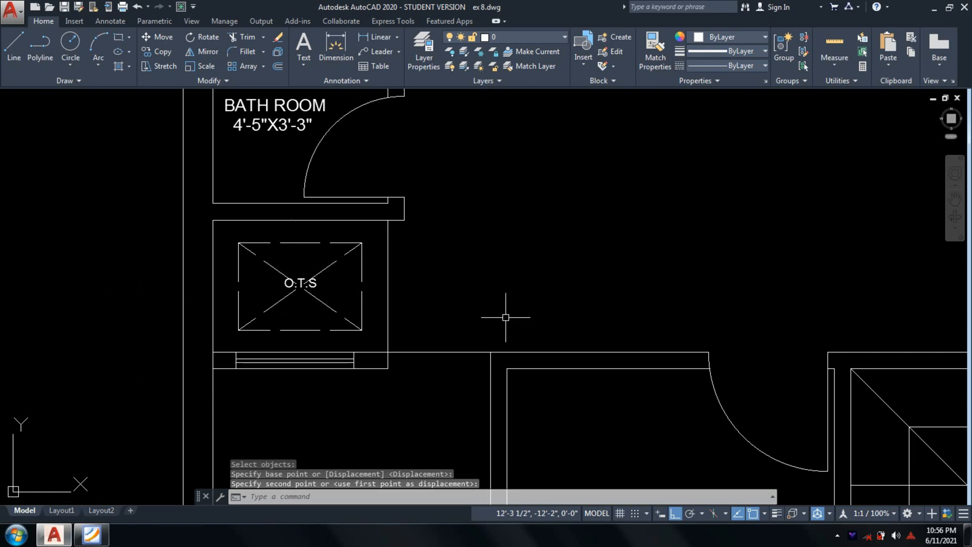
Step: Scale up the O.T.S text slightly, using a base point at the middle of the text
middle_drag(506, 315, 349, 301)
text(sc)
key(Return)
scroll(162, 261, up, 4)
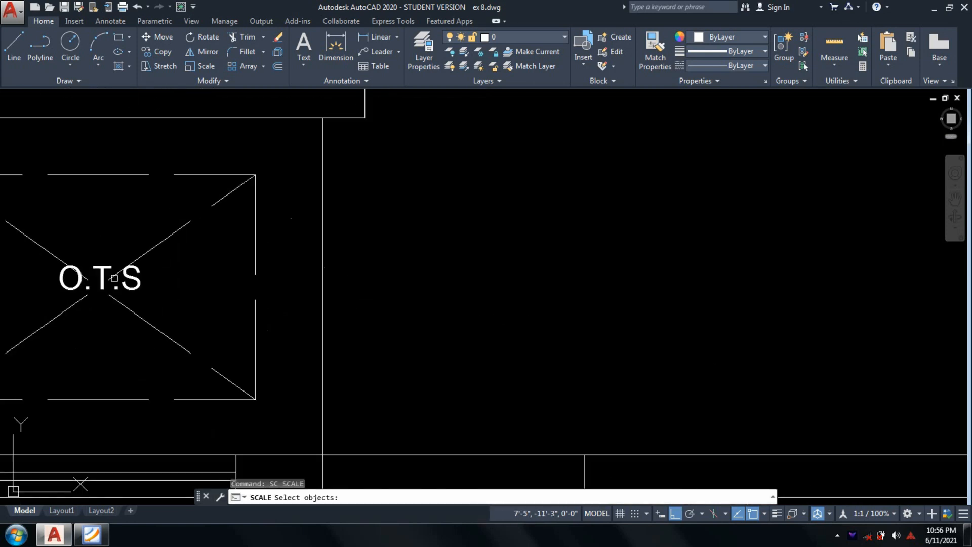
click(114, 278)
key(Return)
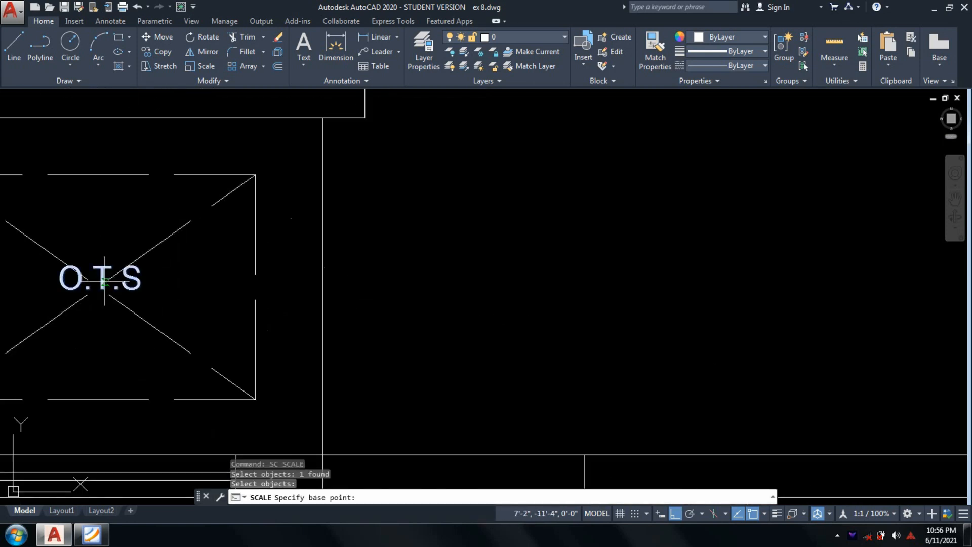
click(105, 281)
scroll(130, 261, down, 2)
middle_drag(130, 260, 391, 223)
scroll(391, 223, up, 3)
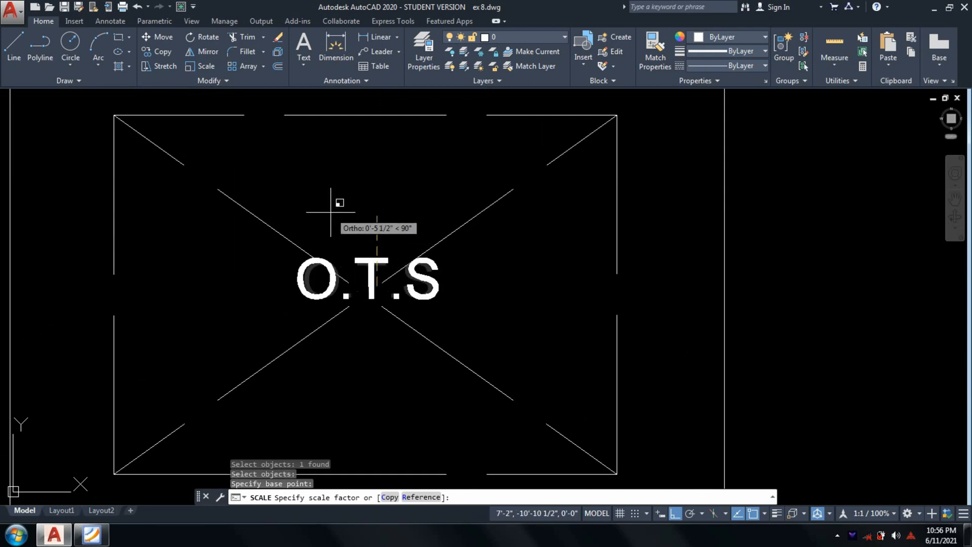
click(306, 199)
scroll(398, 308, down, 6)
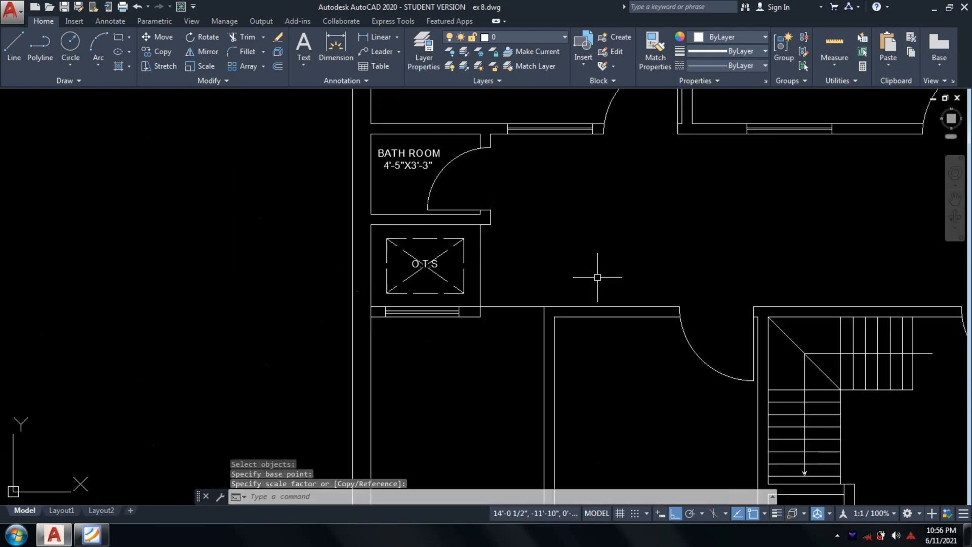
Step: Check the small room beside the large shaft in the reference PDF and place horizontal text in it reading C. T/B
middle_drag(586, 276, 404, 325)
scroll(404, 326, down, 2)
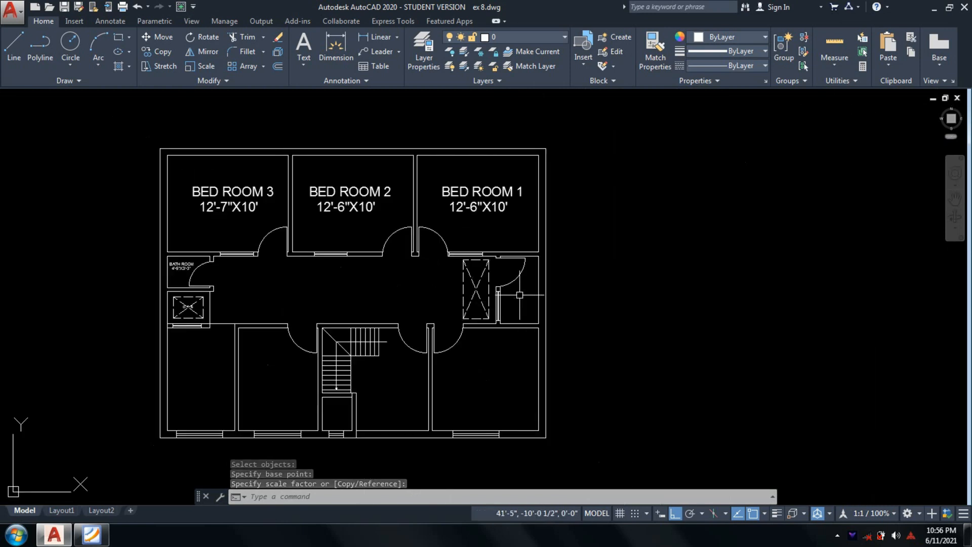
scroll(519, 295, up, 2)
click(90, 536)
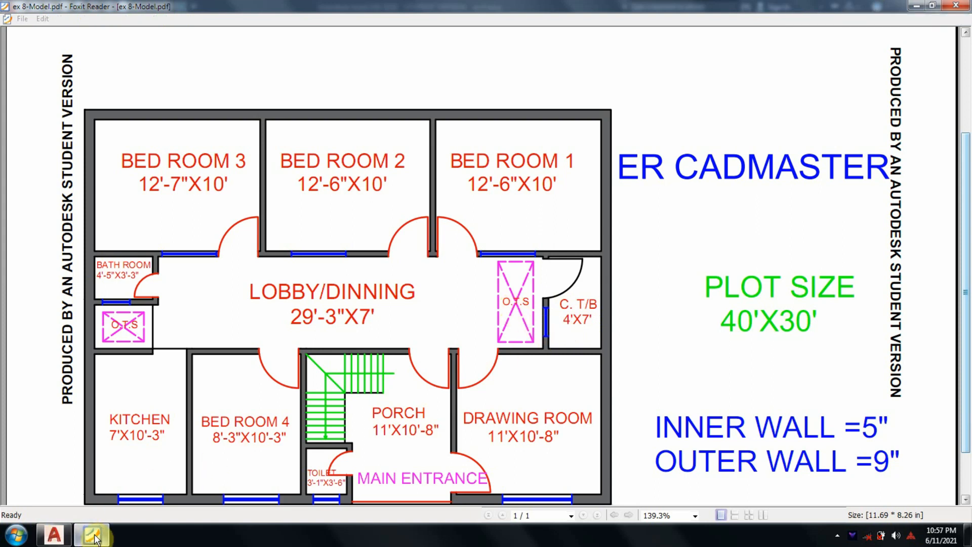
click(54, 534)
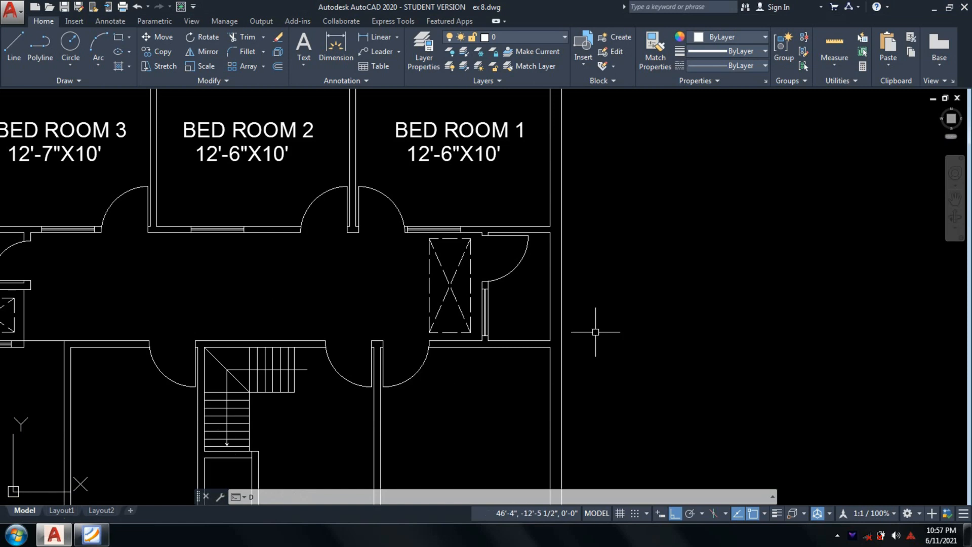
text(dt)
key(Return)
scroll(513, 296, up, 2)
click(499, 284)
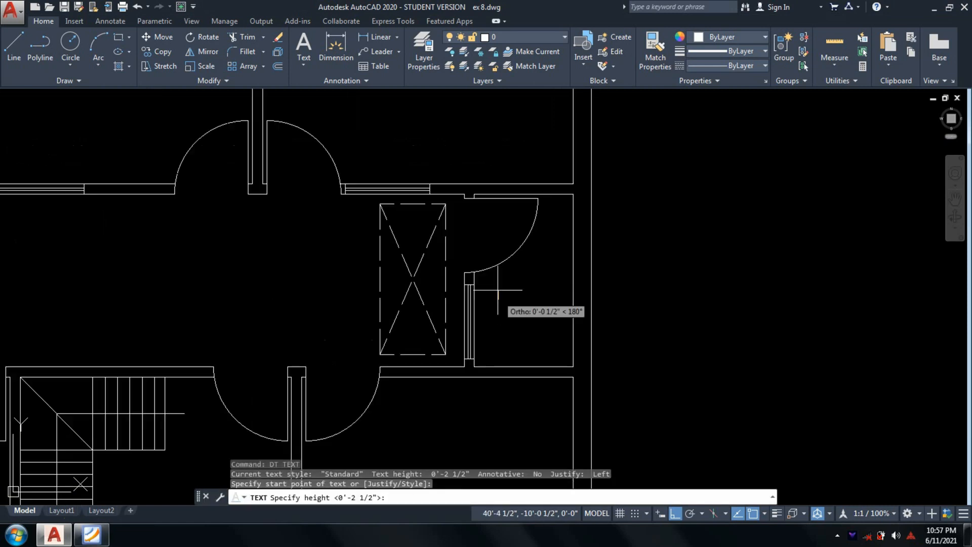
key(Return)
text(C)
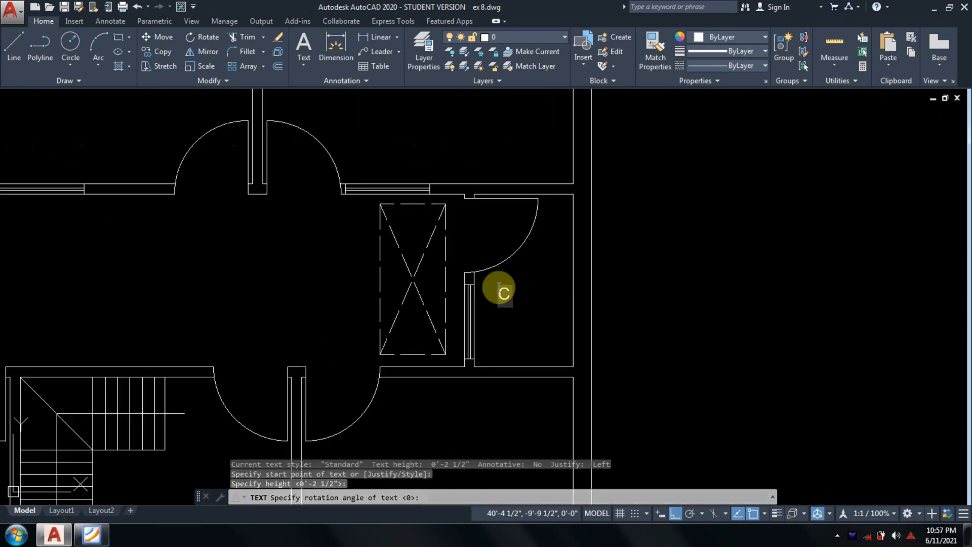
text(. T)
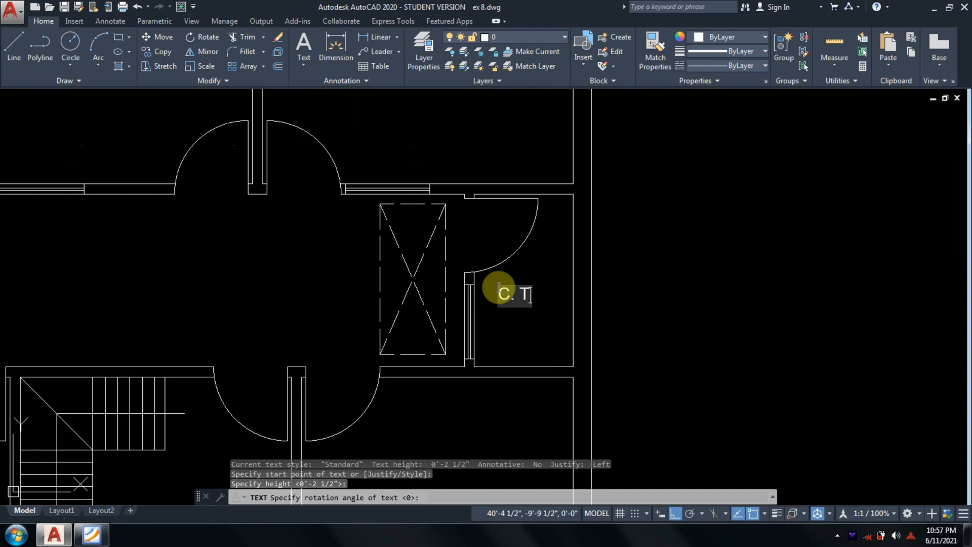
text(/)
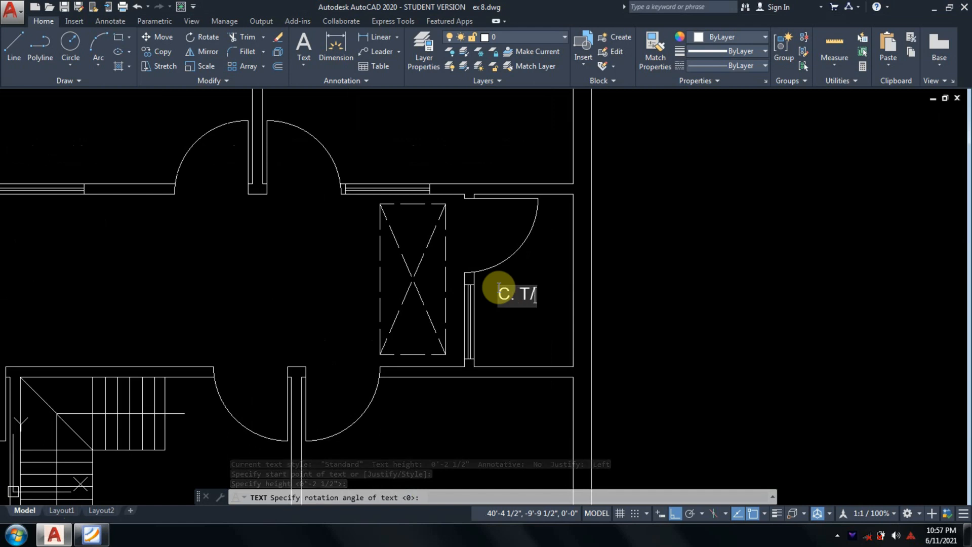
text(B)
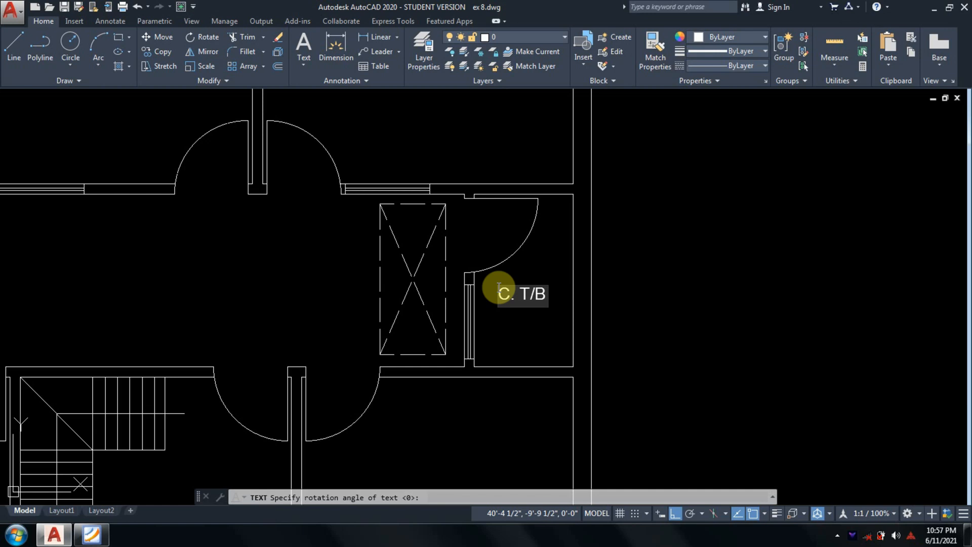
Step: Add a second text line with the size 4'X7', indented beneath C. T/B, and finish the text
key(Return)
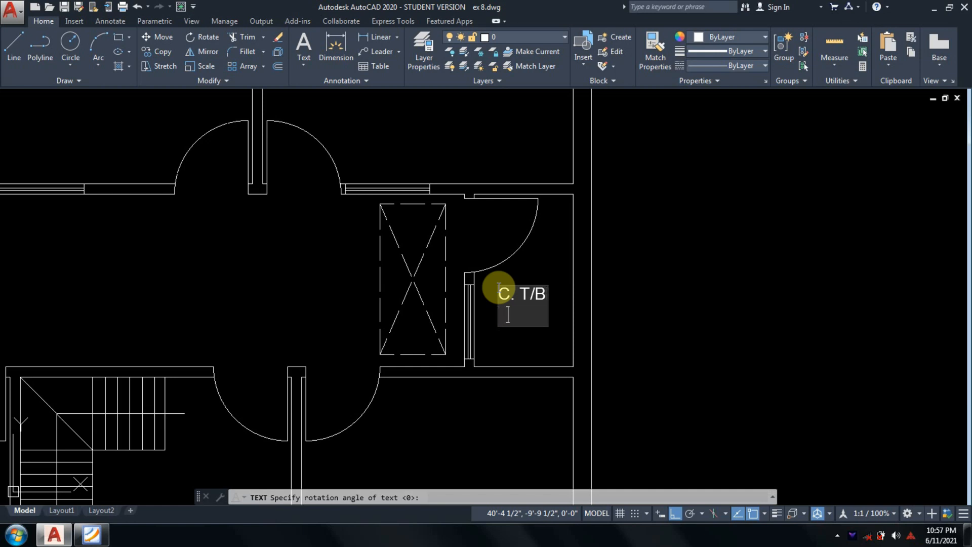
text(4'X7')
key(Return)
key(Return)
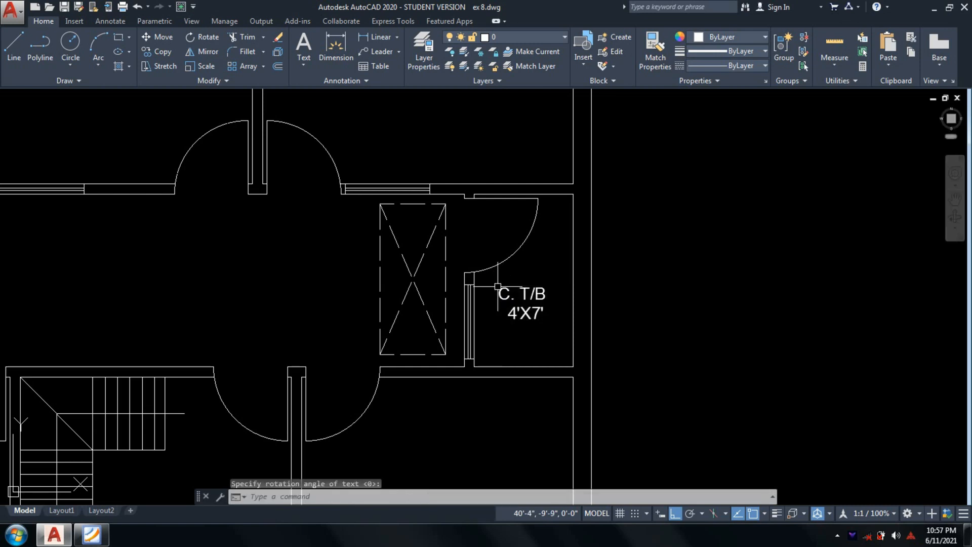
Step: Scale up both lines of the C. T/B label so they span most of the small room's width
scroll(456, 294, up, 4)
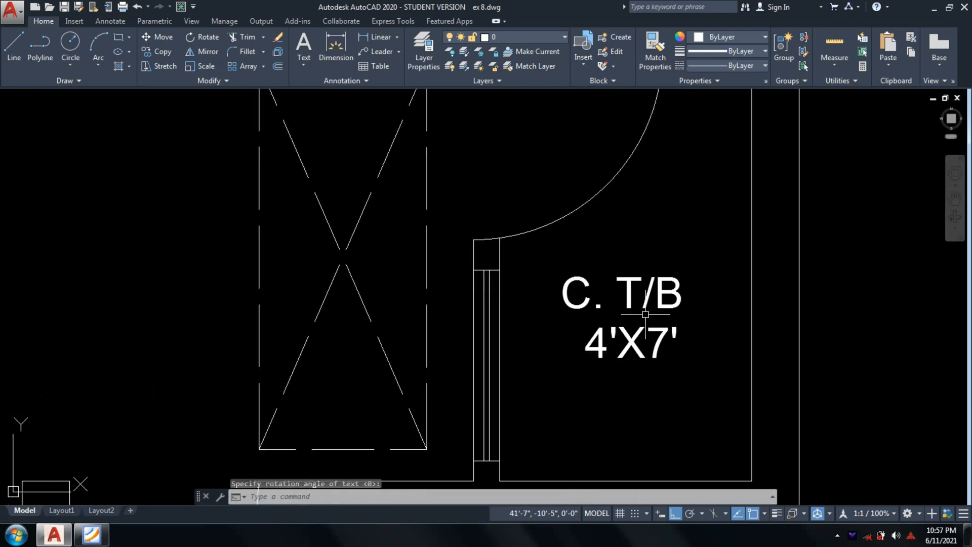
scroll(653, 316, down, 4)
scroll(660, 312, down, 2)
scroll(656, 323, up, 2)
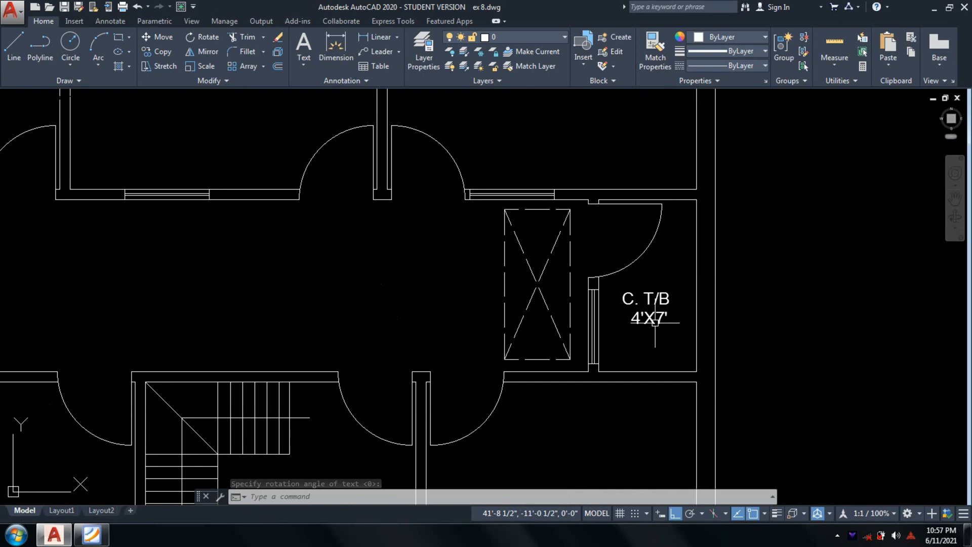
text(sc)
key(Return)
click(669, 335)
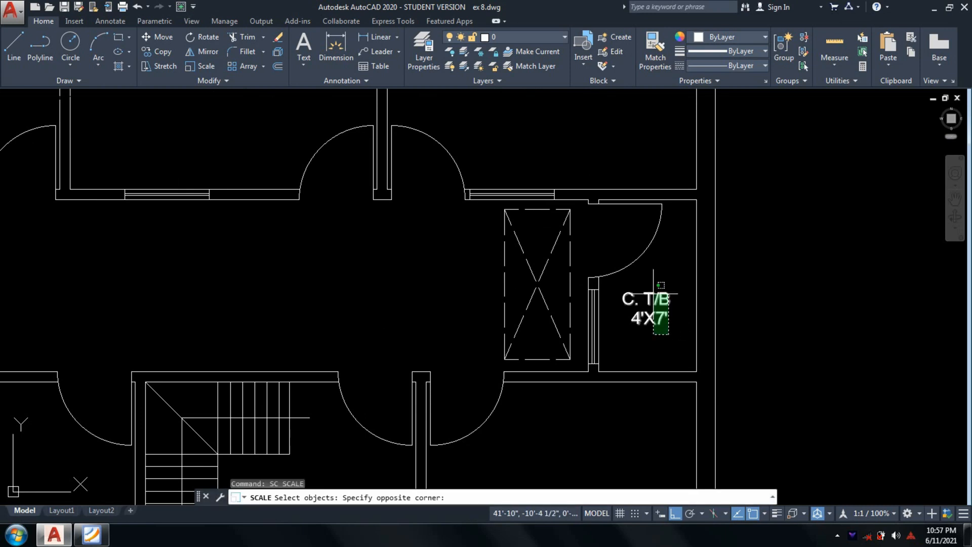
click(653, 293)
key(Return)
click(622, 307)
scroll(645, 310, up, 6)
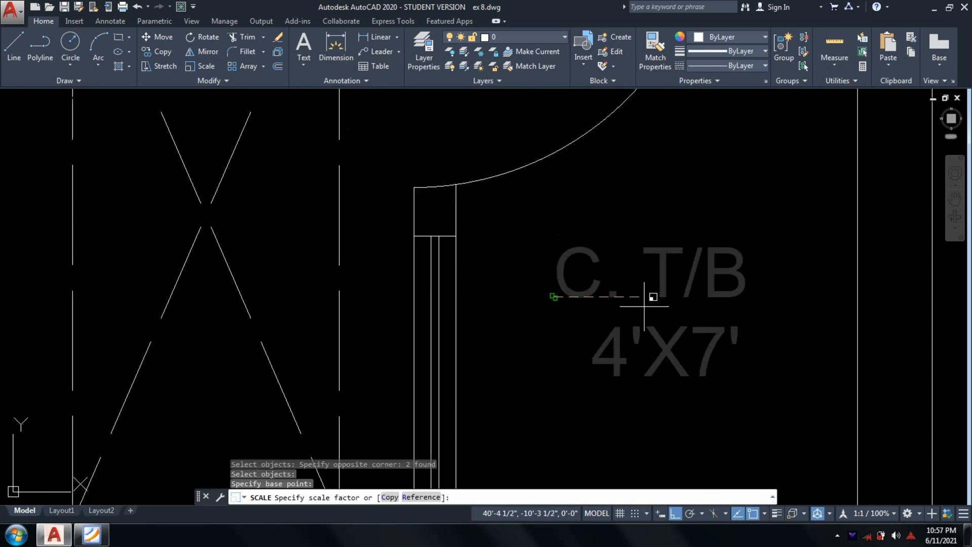
click(703, 371)
Step: Move both lines of the C. T/B label to the left, away from the outer wall, to centre them in the room
scroll(770, 338, down, 2)
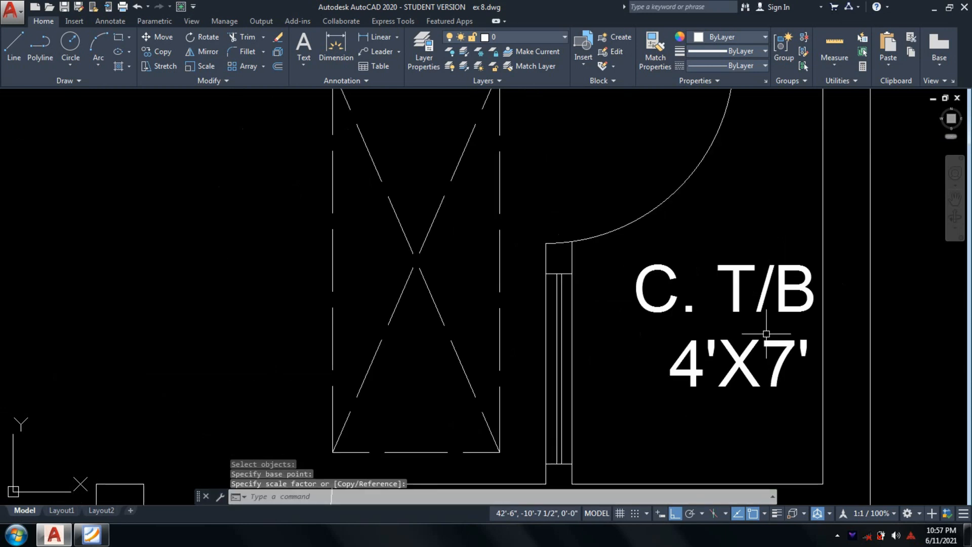
text(m)
key(Return)
click(749, 363)
click(712, 313)
key(Return)
click(721, 331)
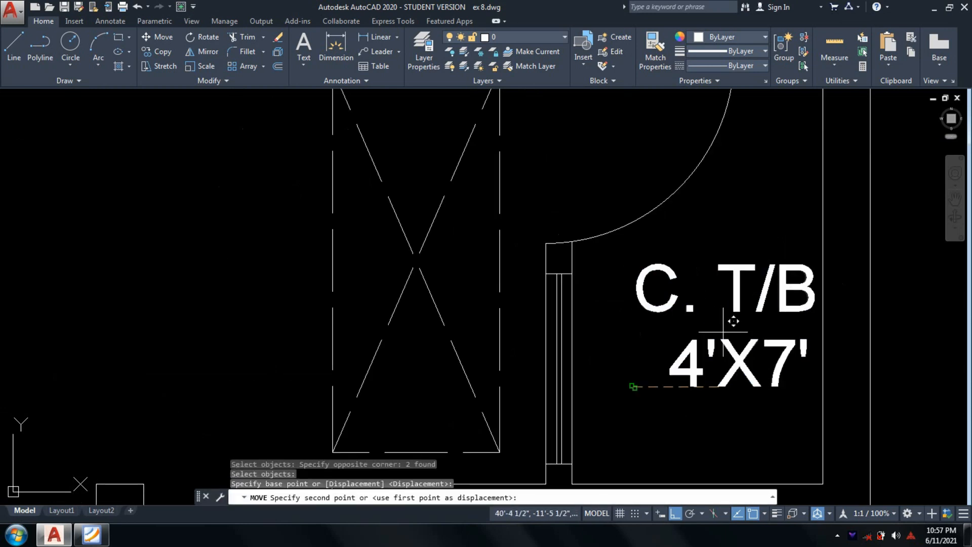
click(581, 369)
scroll(732, 343, down, 4)
middle_drag(731, 342, 728, 256)
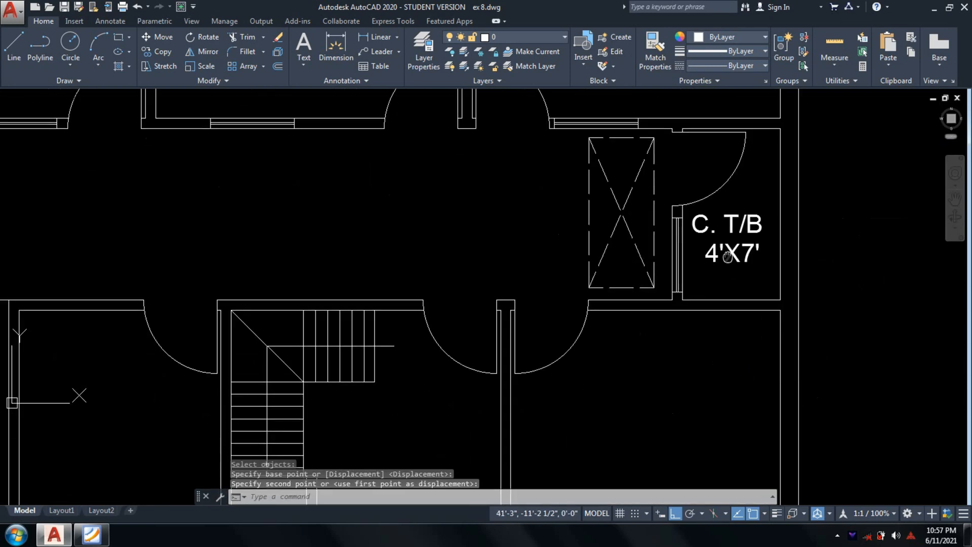
Step: Copy the O.T.S text from the small shaft horizontally into the tall dashed shaft beside the C. T/B room
scroll(595, 163, down, 4)
scroll(277, 253, up, 2)
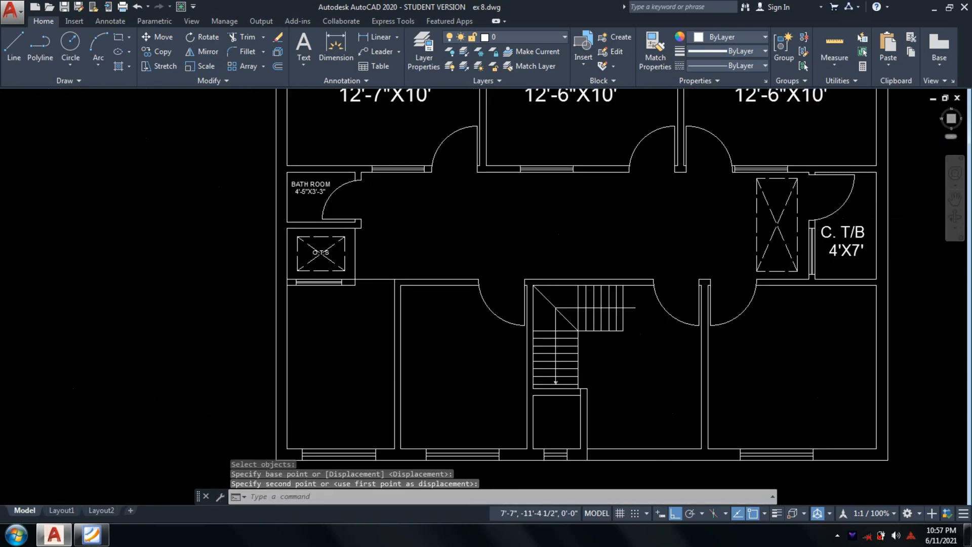
scroll(331, 254, up, 2)
text(co)
key(Return)
scroll(305, 262, up, 4)
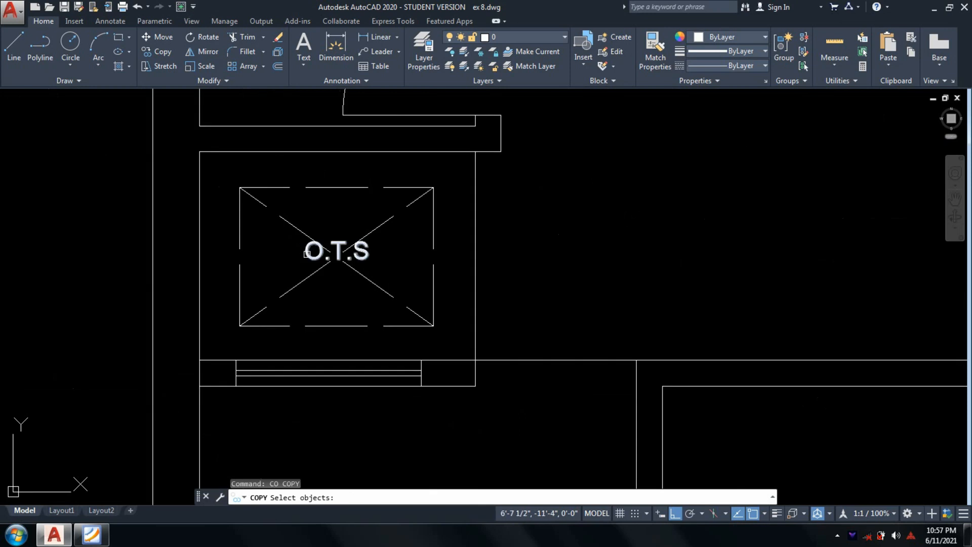
click(311, 255)
key(Return)
click(328, 261)
scroll(328, 261, down, 5)
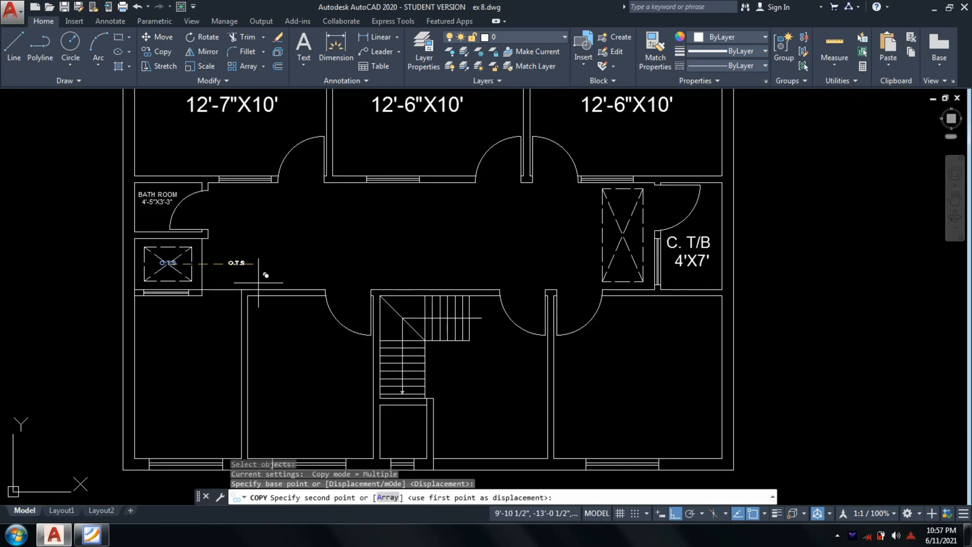
scroll(592, 260, up, 4)
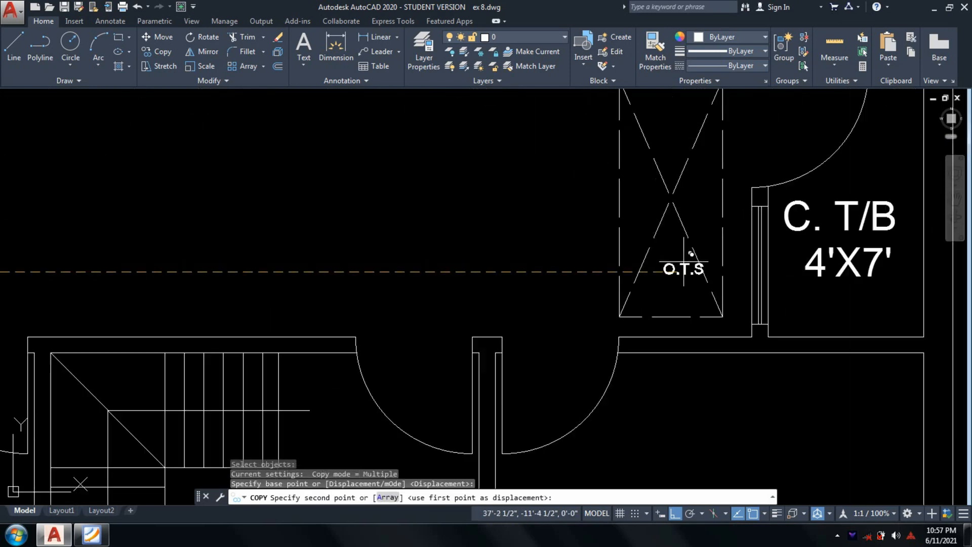
click(692, 254)
scroll(692, 253, up, 2)
key(Return)
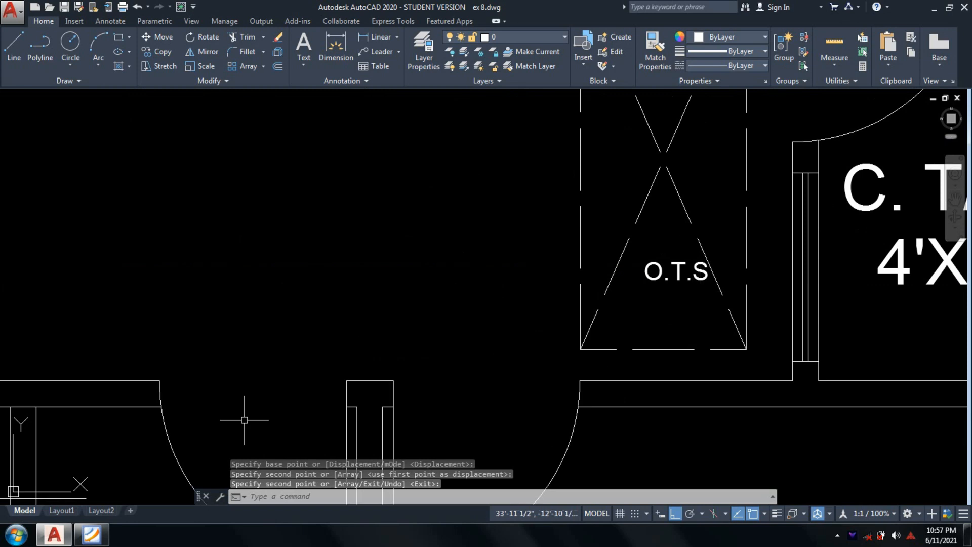
Step: Move the O.T.S text straight up in the tall dashed shaft, centring it on the crossing of the diagonals
click(98, 538)
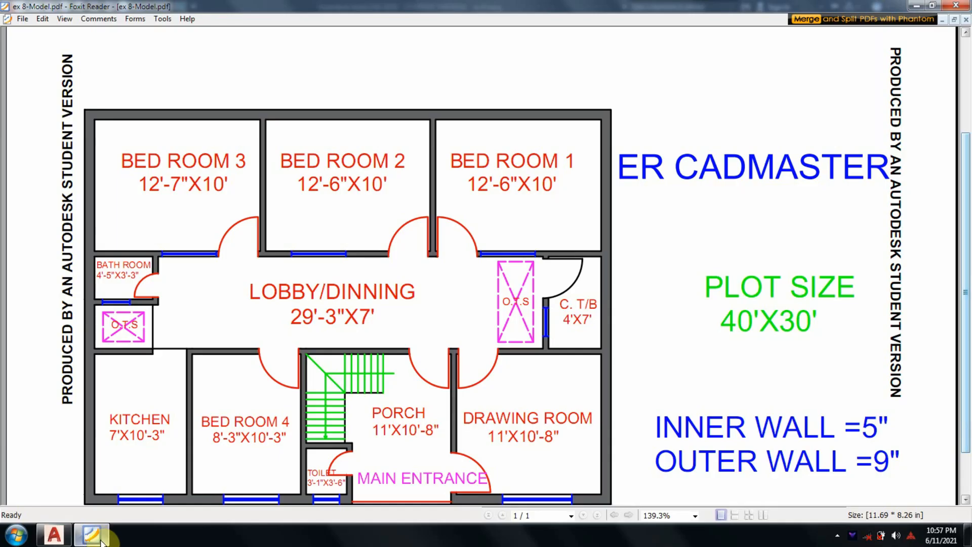
click(101, 541)
text(m)
key(Return)
scroll(629, 293, up, 2)
click(629, 293)
click(600, 297)
key(Return)
click(620, 302)
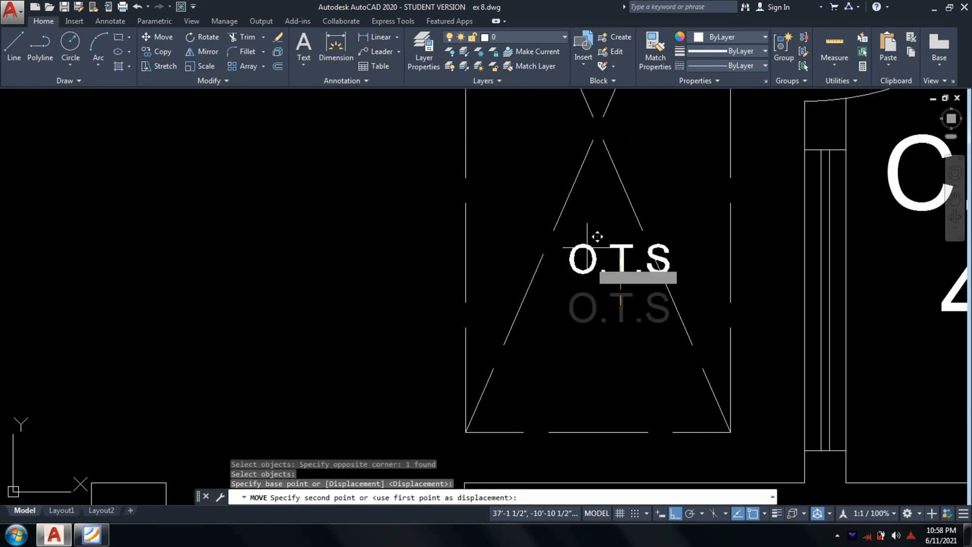
scroll(588, 220, down, 4)
scroll(587, 220, up, 3)
click(587, 252)
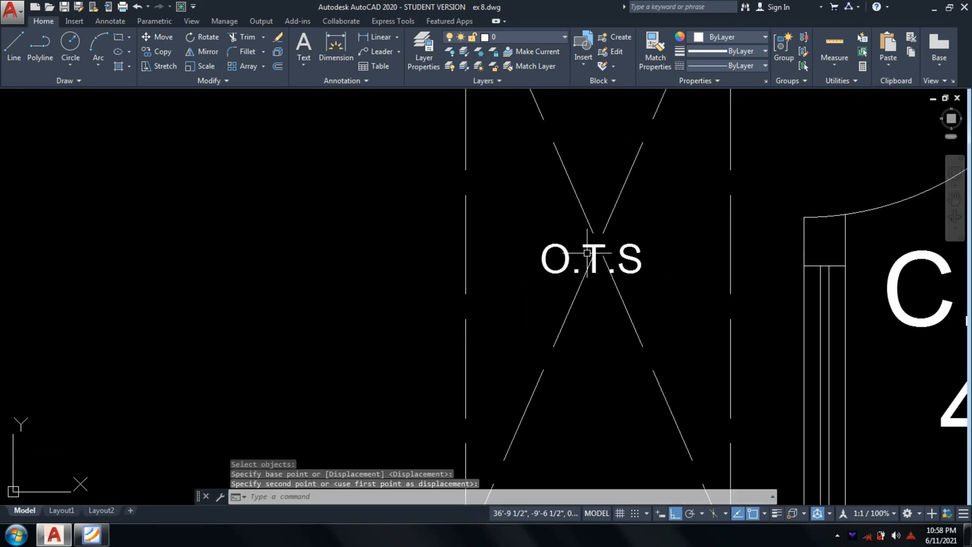
key(Return)
key(Escape)
key(Escape)
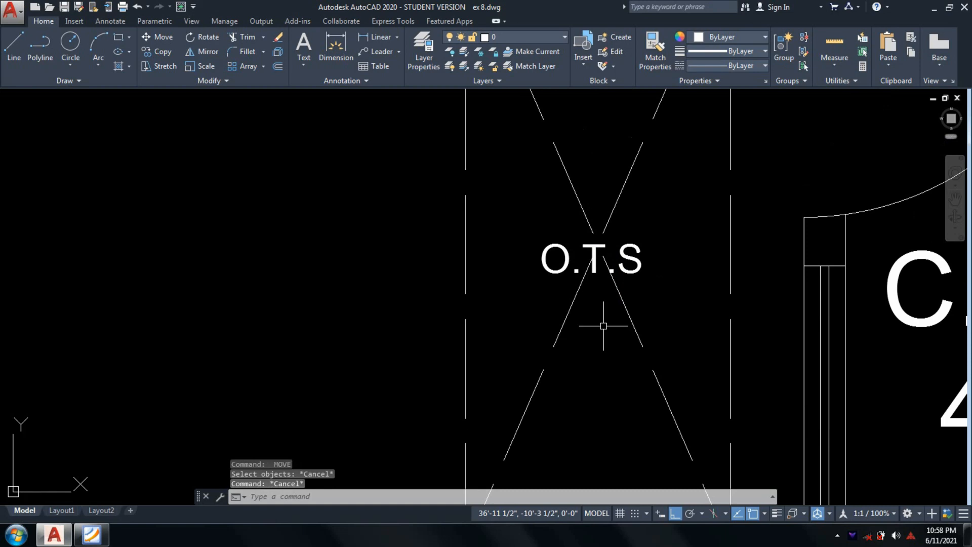
scroll(604, 326, down, 6)
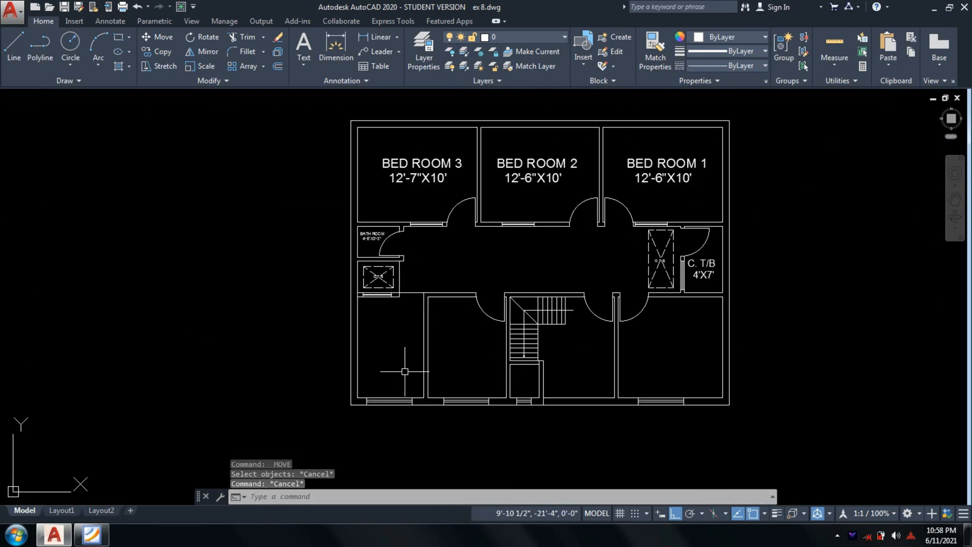
click(103, 541)
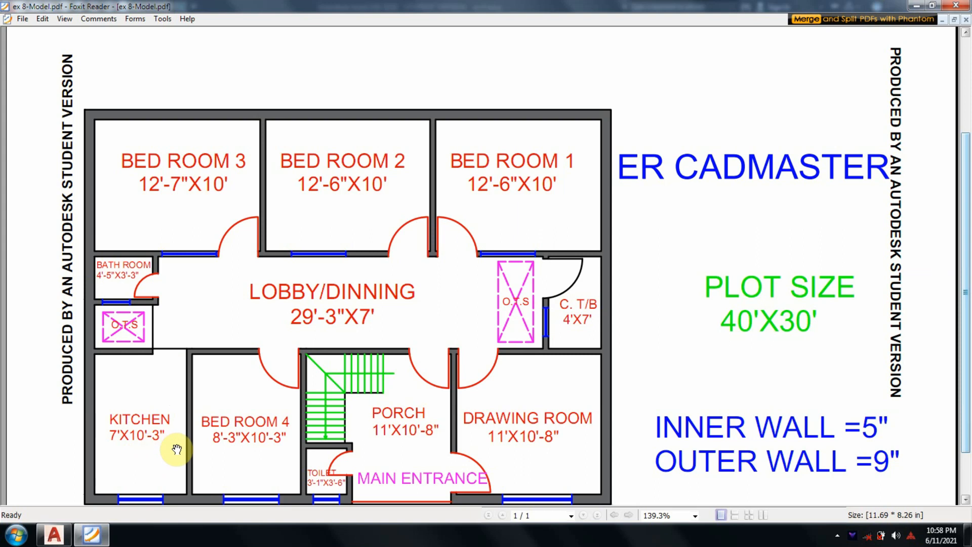
click(99, 541)
text(D)
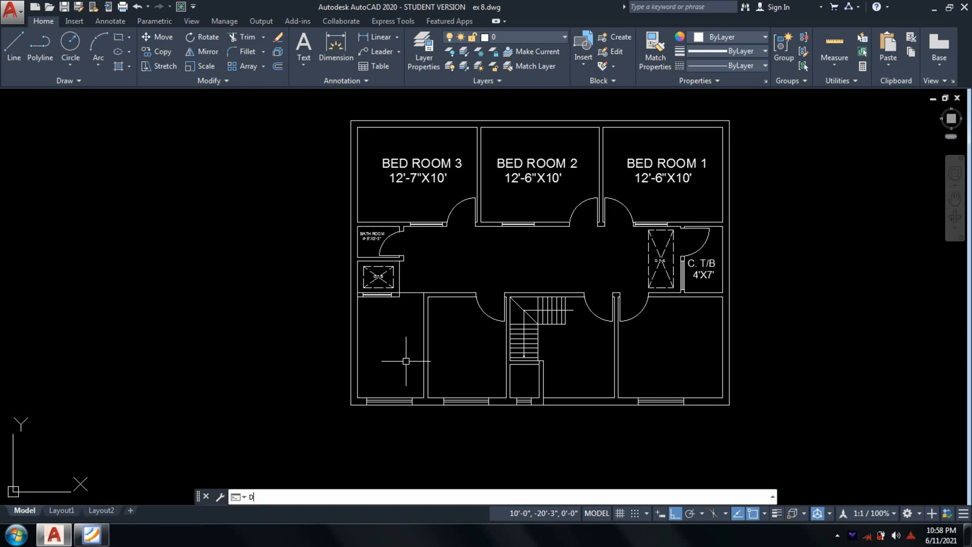
key(Return)
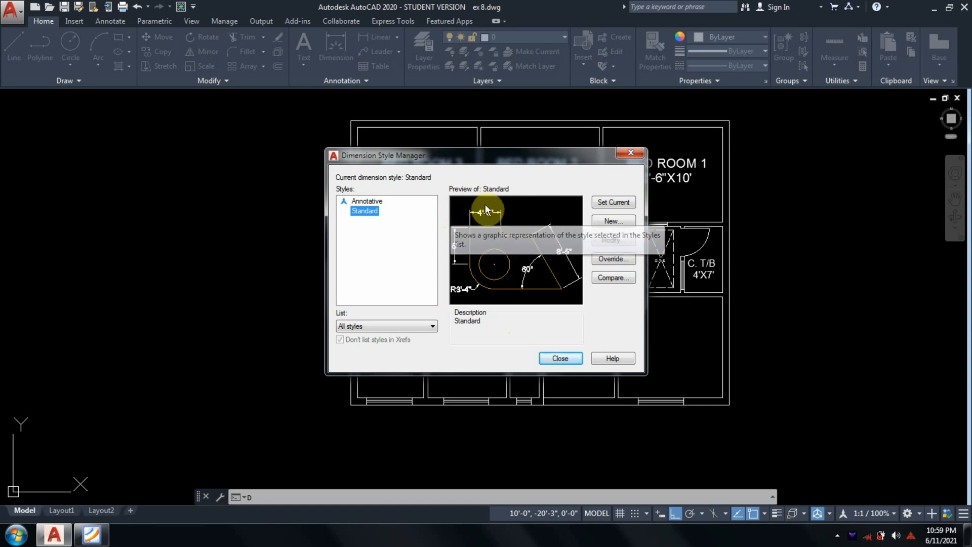
click(562, 359)
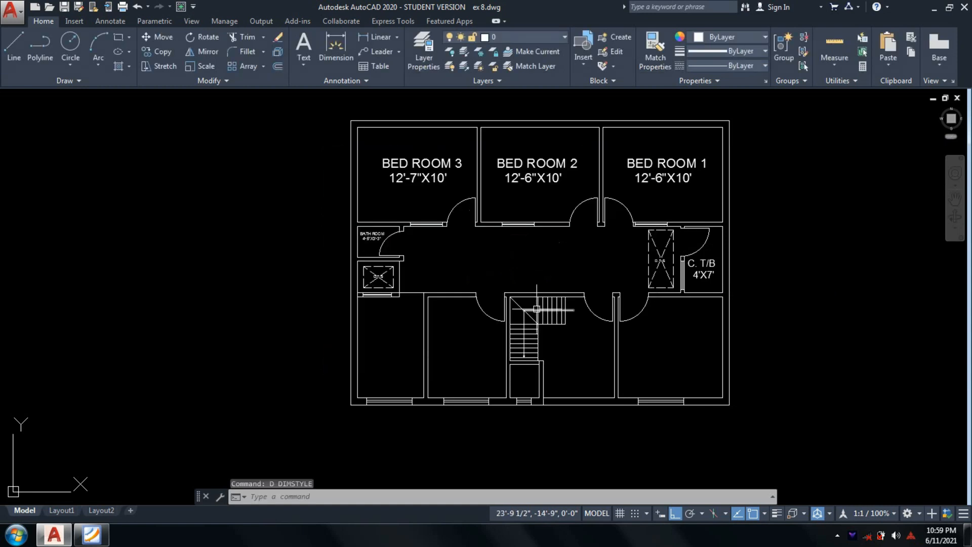
key(Escape)
key(Escape)
key(Escape)
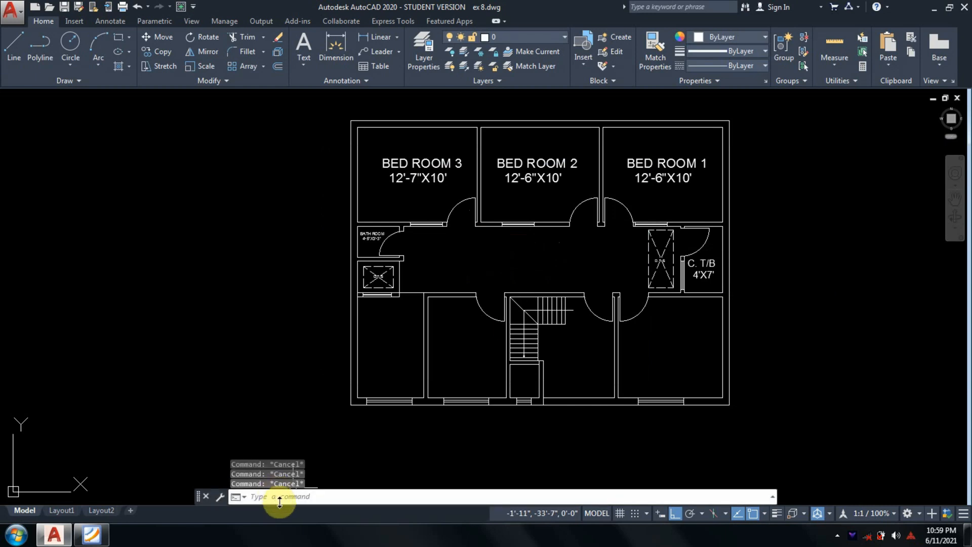
text(D)
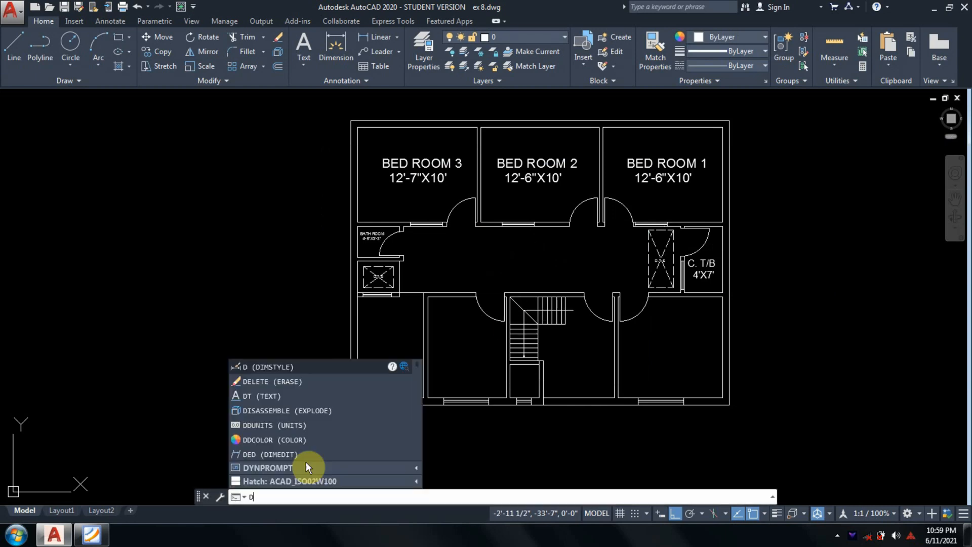
key(Return)
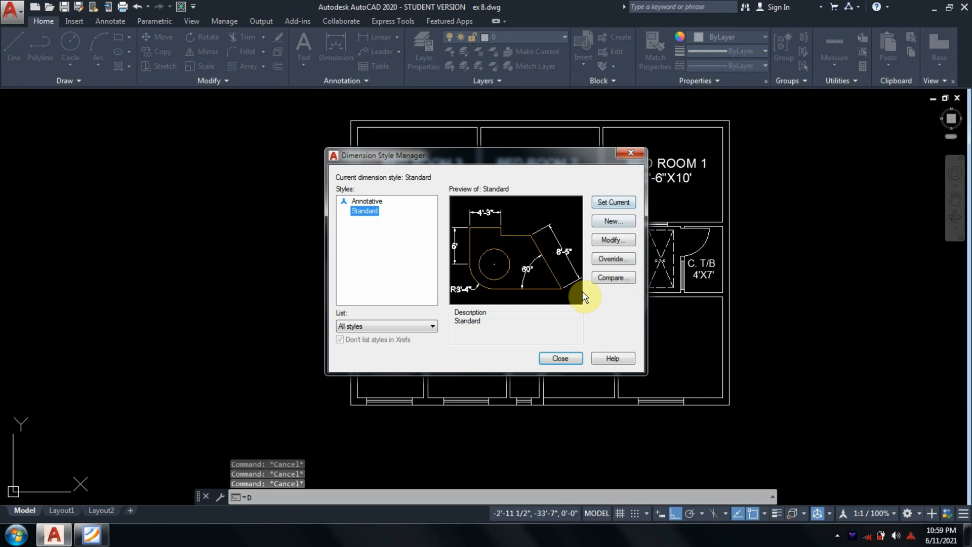
click(561, 358)
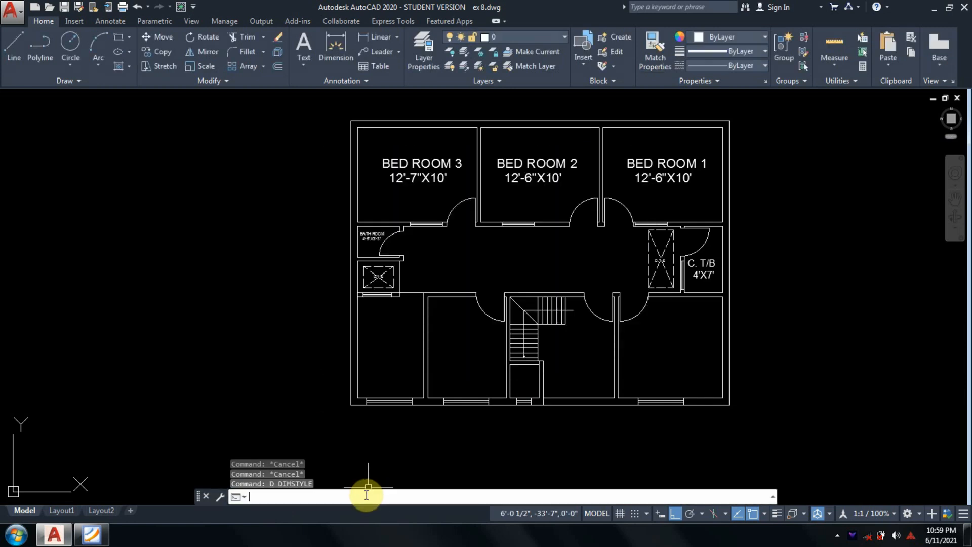
Step: Start a single-line text reading KITCHEN, about 1'-1 1/2" high and unrotated, in the room below the small O.T.S shaft
text(DT)
key(Return)
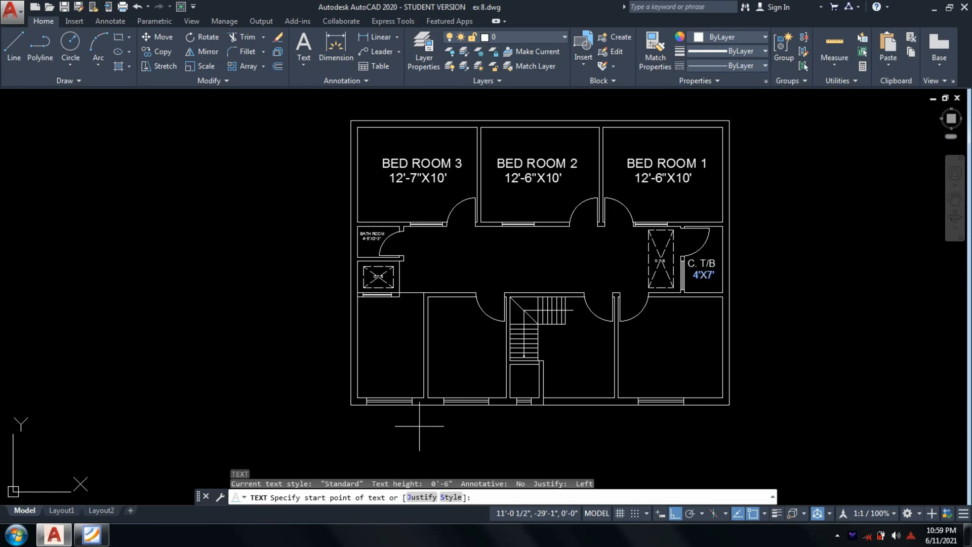
scroll(385, 319, up, 2)
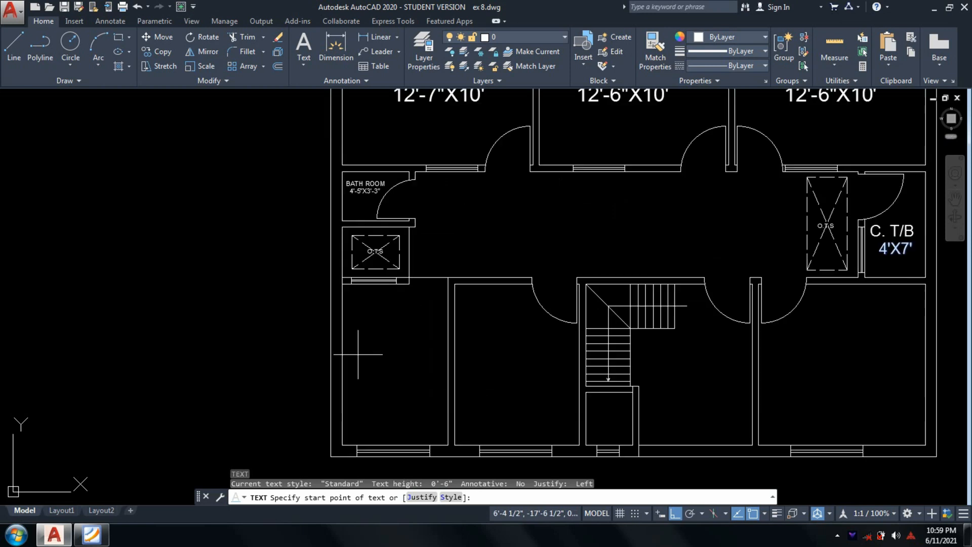
click(359, 351)
click(360, 338)
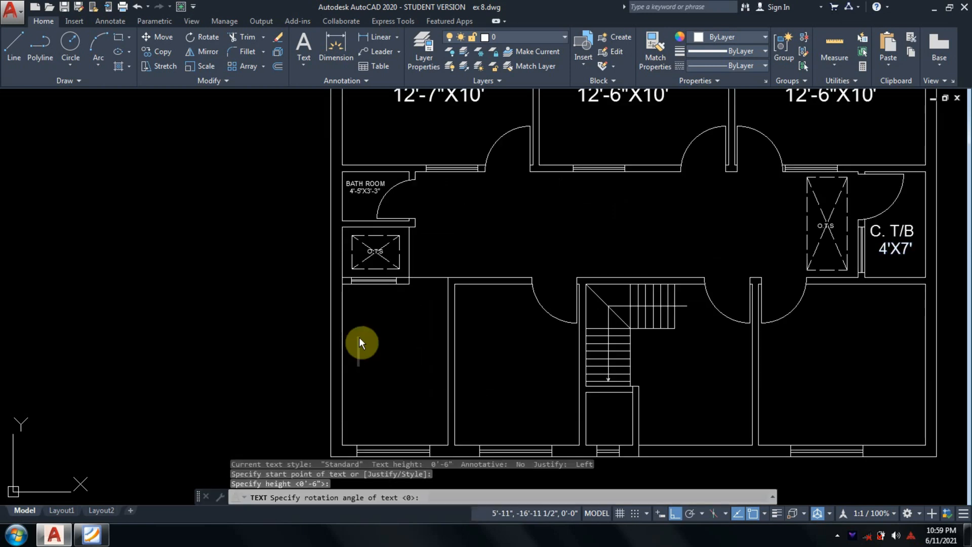
text(KITC)
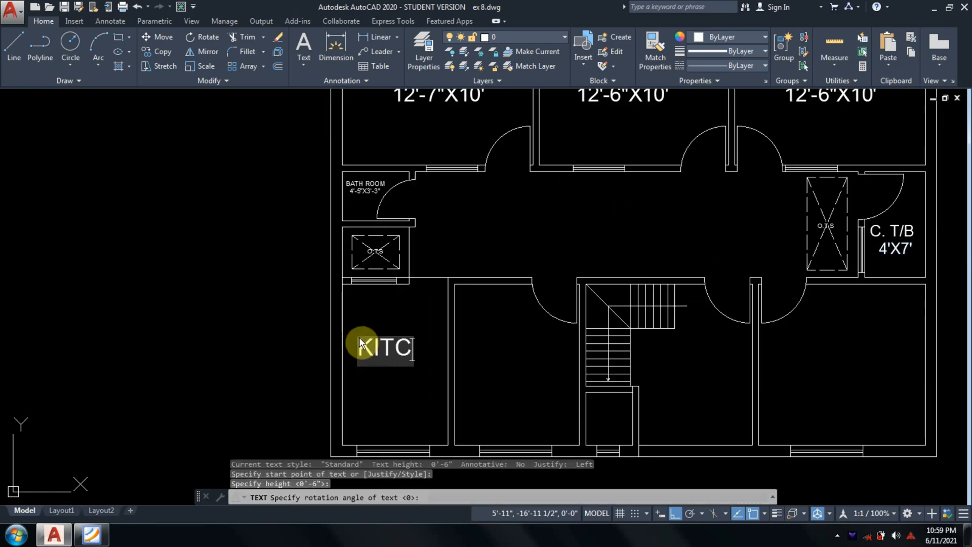
text(HEN)
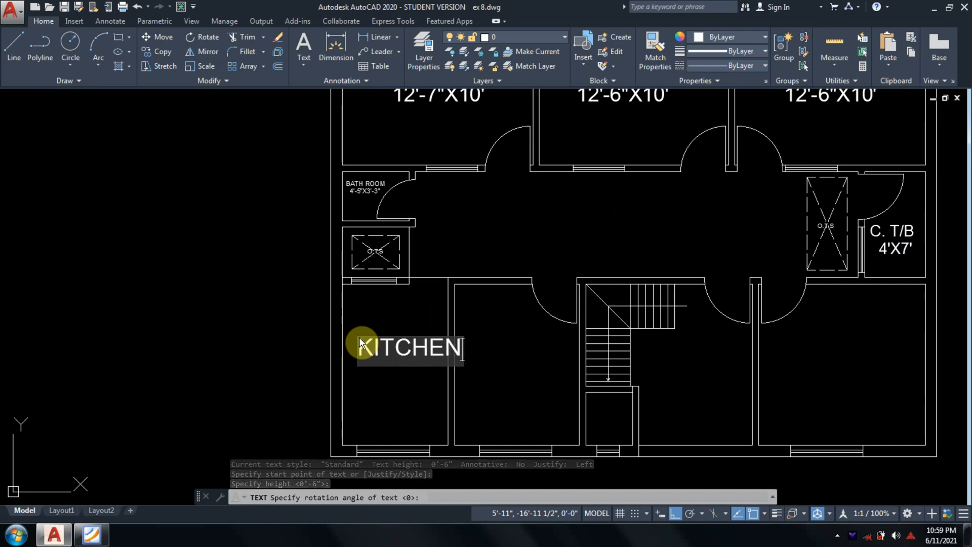
key(Return)
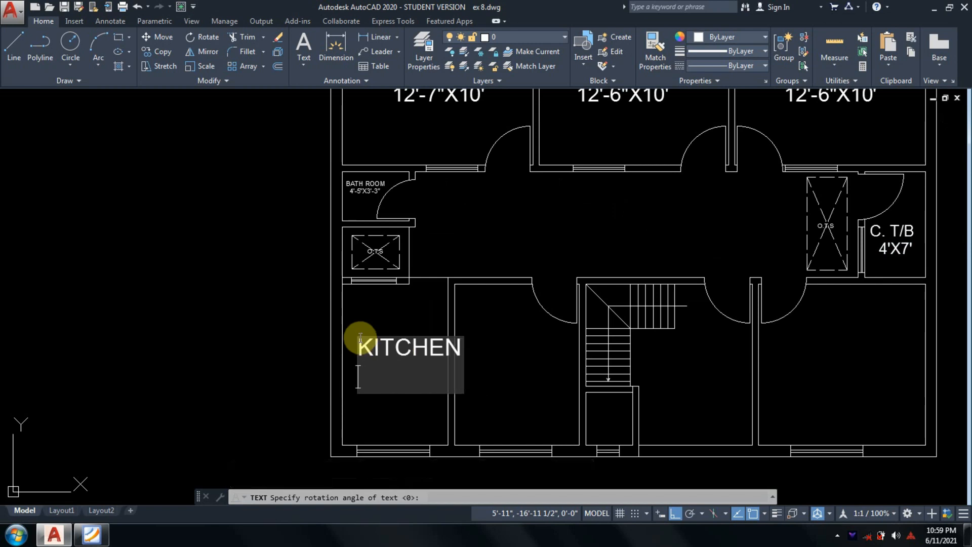
Step: Add the kitchen size from the reference PDF, 7'X10'-3", as an indented second line under KITCHEN and finish the text
click(84, 540)
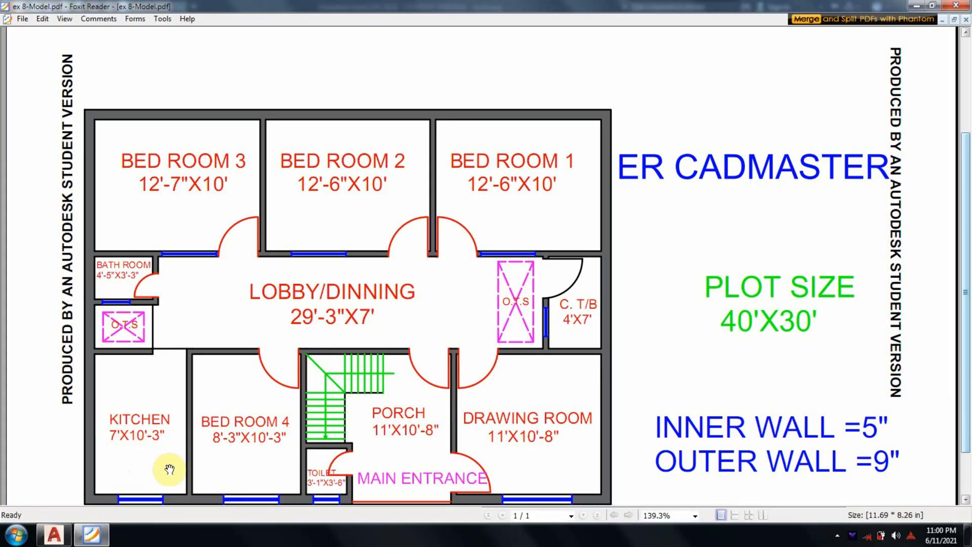
click(91, 534)
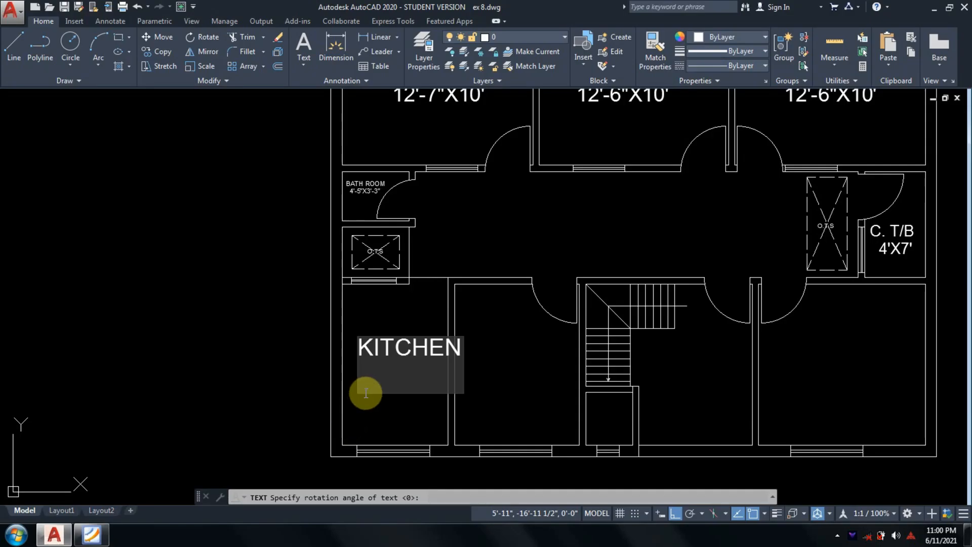
text(7')
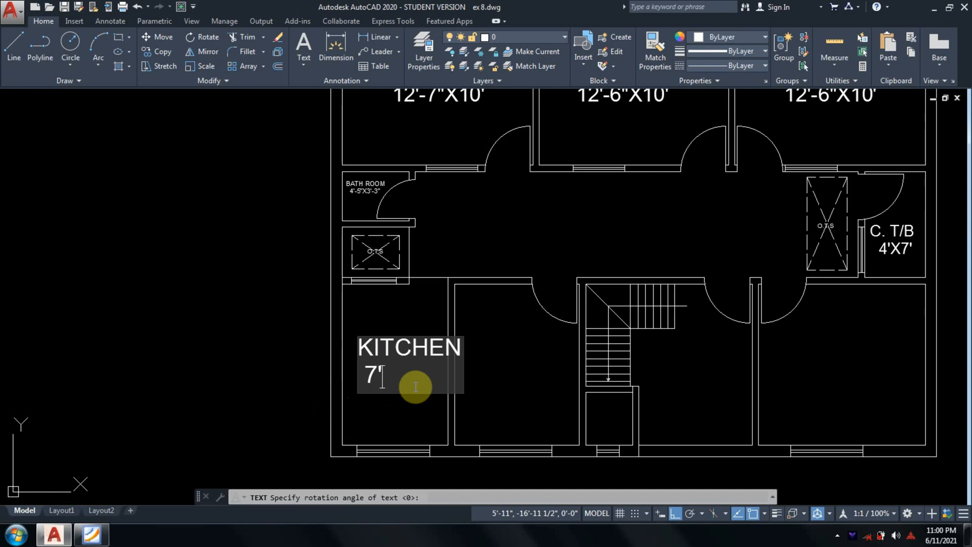
text(X10')
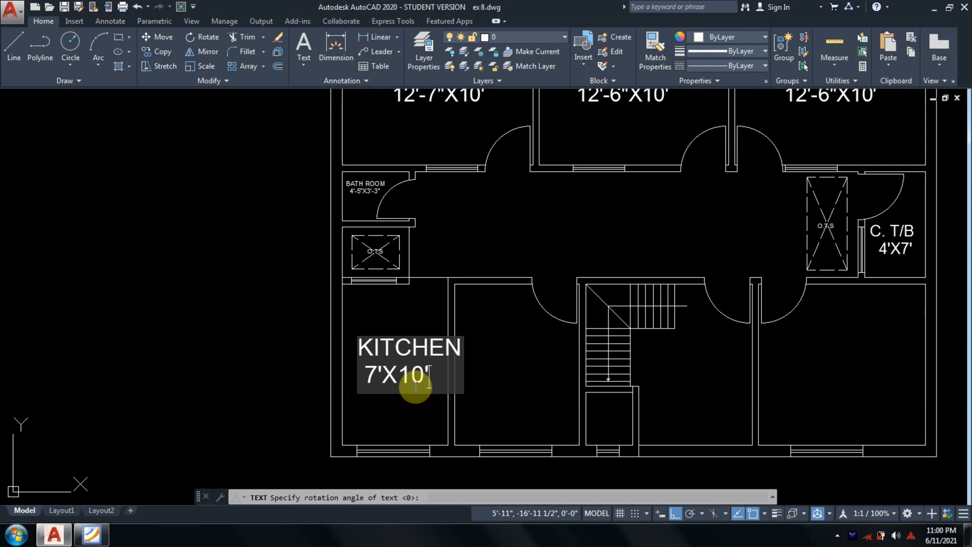
text(-3")
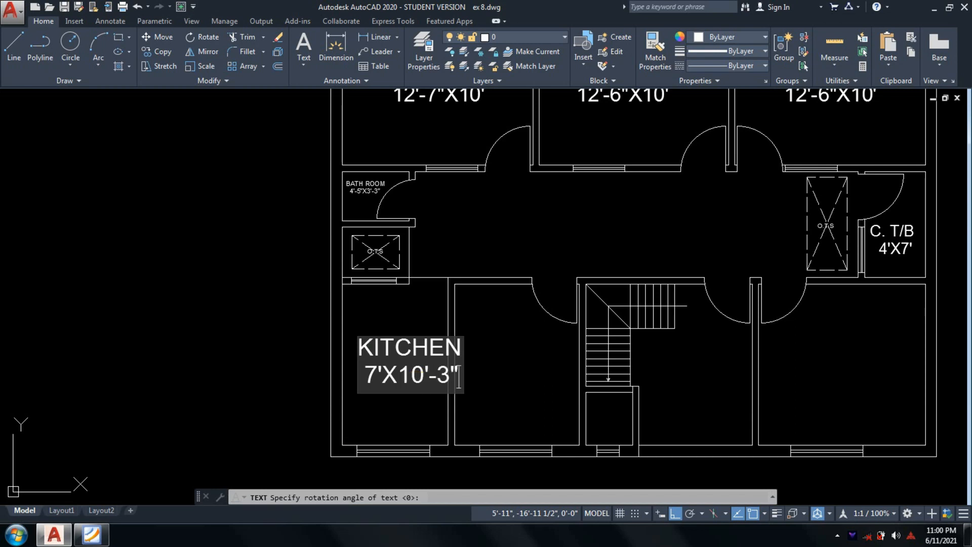
key(Escape)
Step: Scale down both lines of the KITCHEN label so they fit between the room's side walls
text(sc)
key(Return)
click(400, 401)
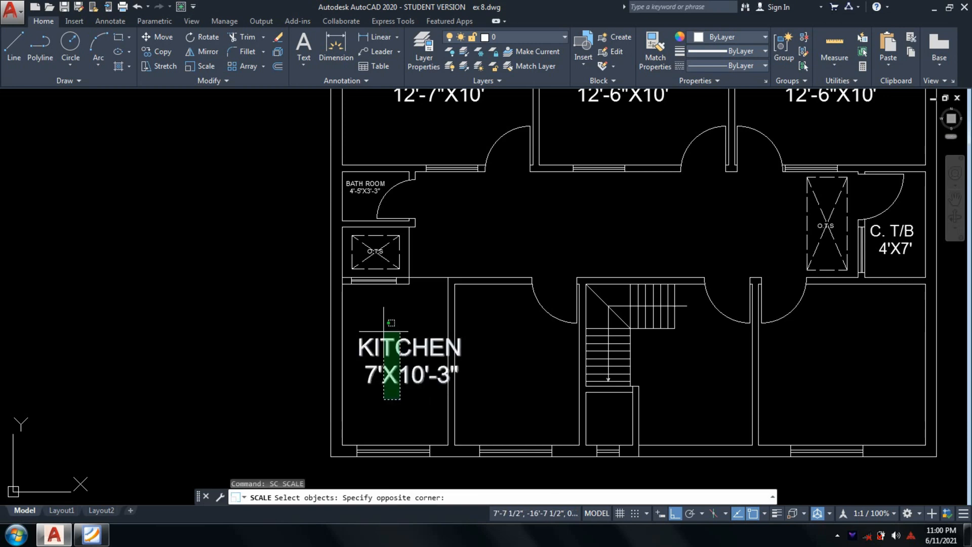
click(383, 331)
key(Return)
click(388, 350)
scroll(423, 369, up, 4)
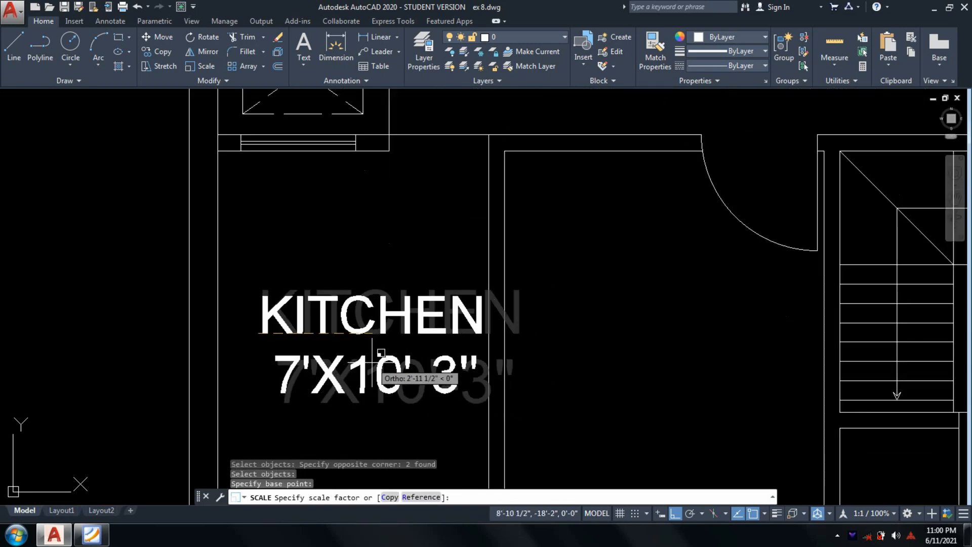
key(Escape)
Step: Move both lines of the KITCHEN label to the left, away from the partition wall, to centre them in the room
text(m)
key(Return)
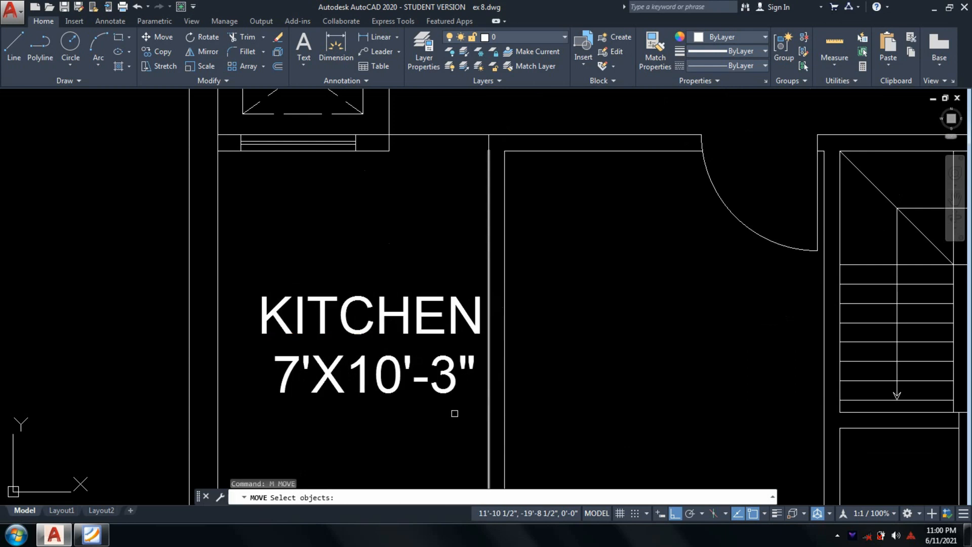
click(454, 414)
click(355, 324)
key(Return)
click(358, 314)
click(336, 324)
scroll(657, 333, down, 4)
middle_drag(660, 357, 383, 295)
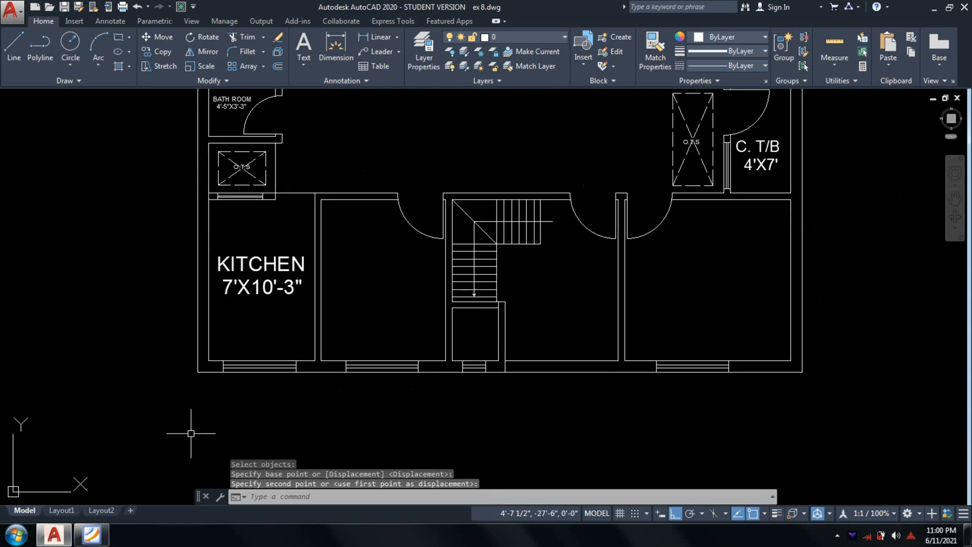
Step: Start a single-line text reading BED ROOM 4, 1'-1 1/2" high and unrotated, in the room between the kitchen and the staircase
click(91, 528)
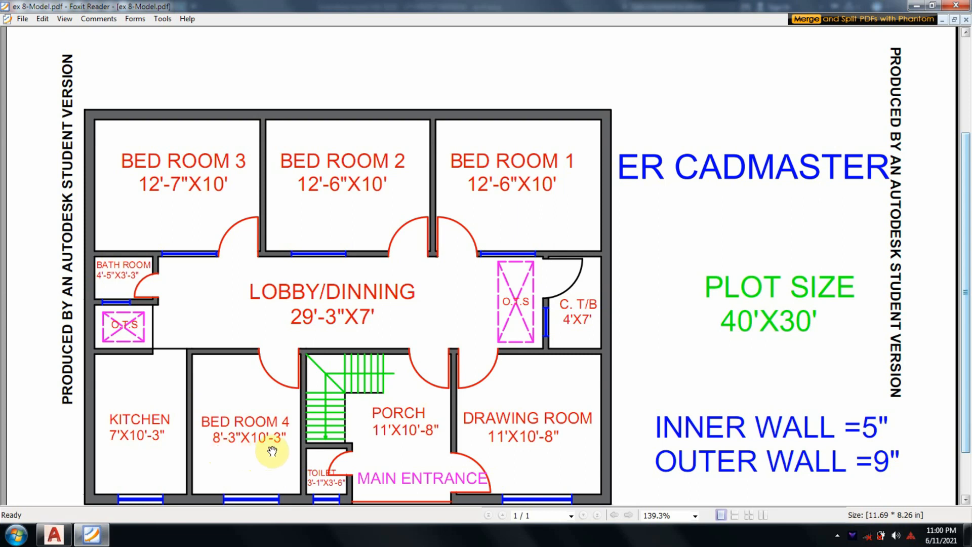
click(104, 531)
middle_drag(345, 400, 264, 442)
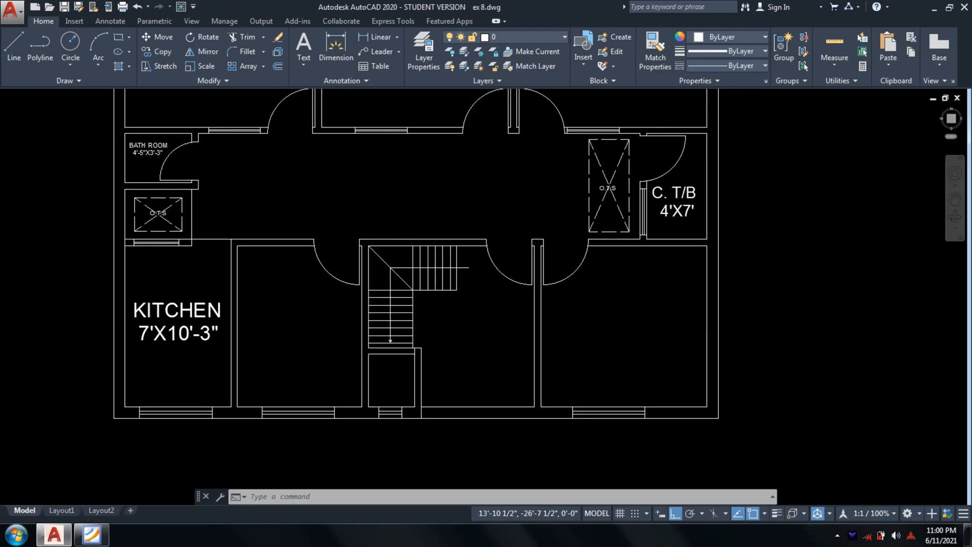
text(dt)
key(Return)
scroll(270, 325, up, 2)
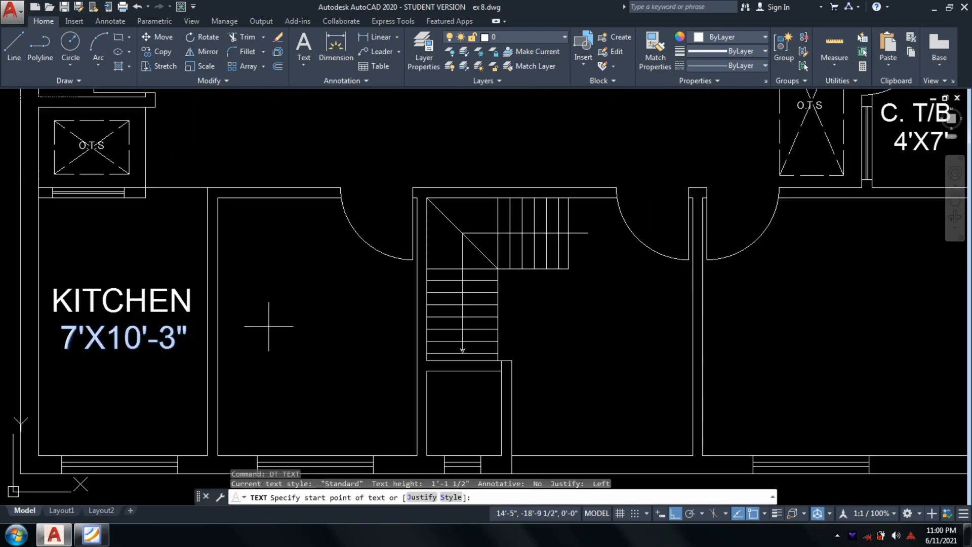
click(247, 305)
key(Return)
key(Return)
key(Return)
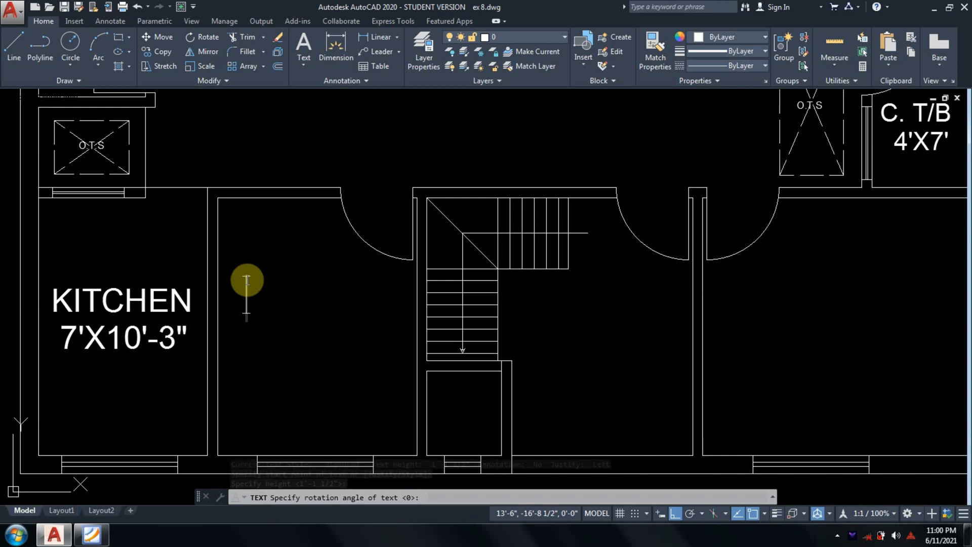
text(BED)
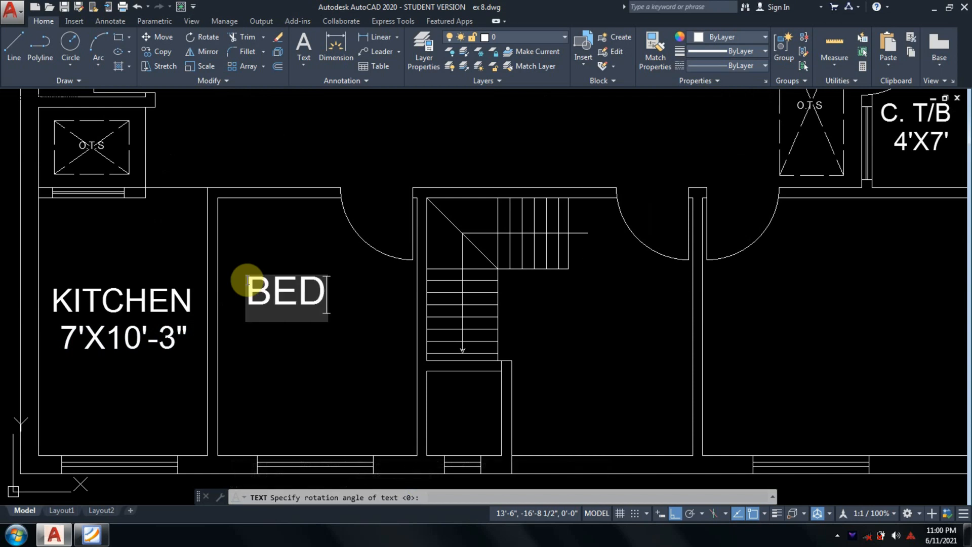
text( ROOM)
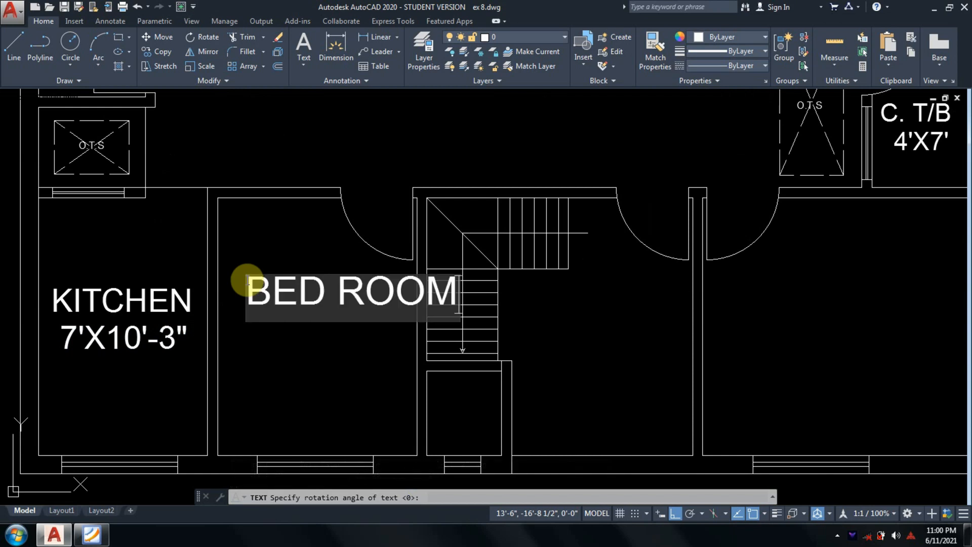
text( 4)
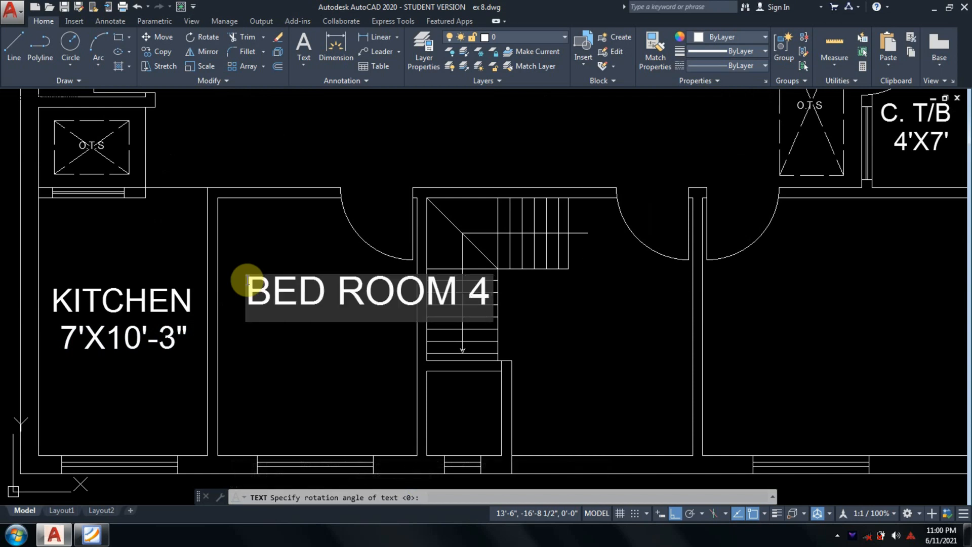
key(Return)
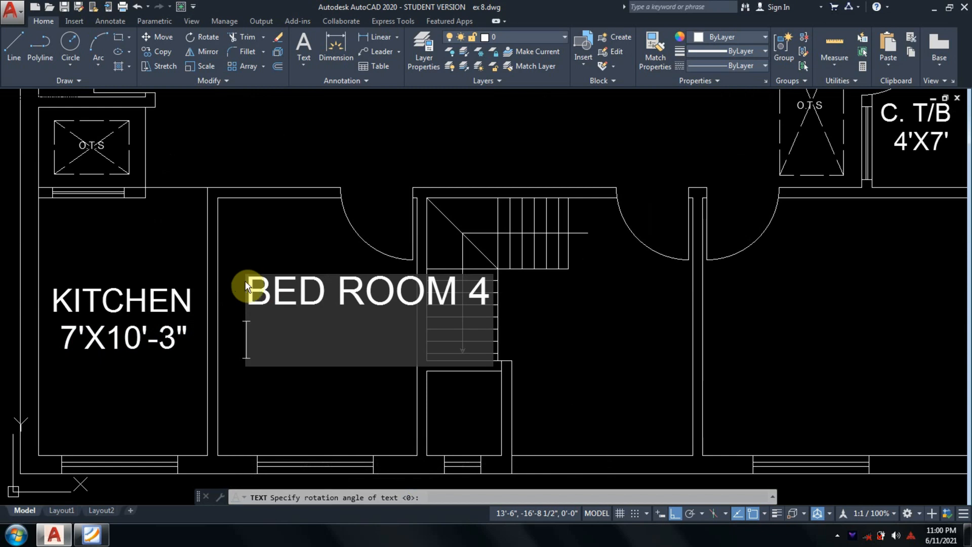
Step: Add the bedroom size from the reference PDF, 8'-3"X10'-3", as an indented second line under BED ROOM 4 and finish the text
click(91, 533)
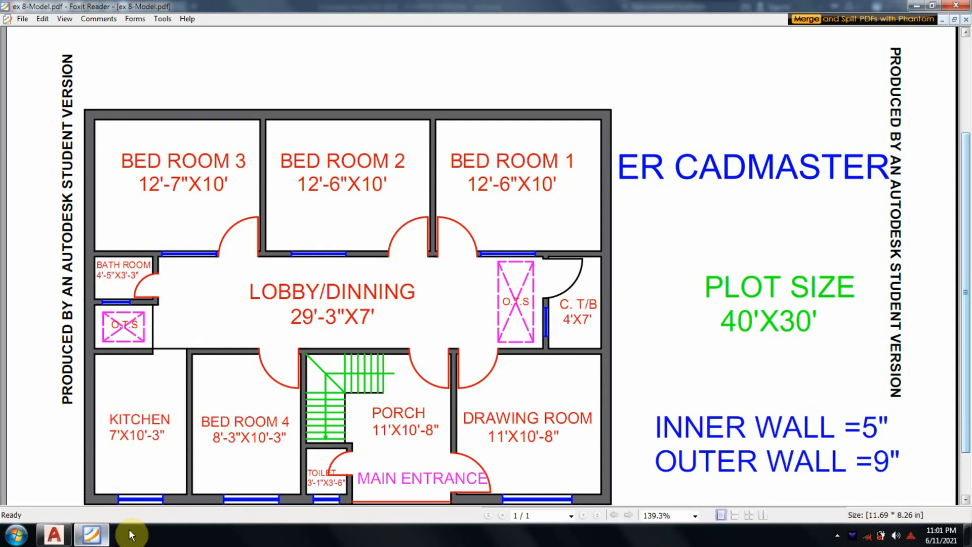
click(88, 534)
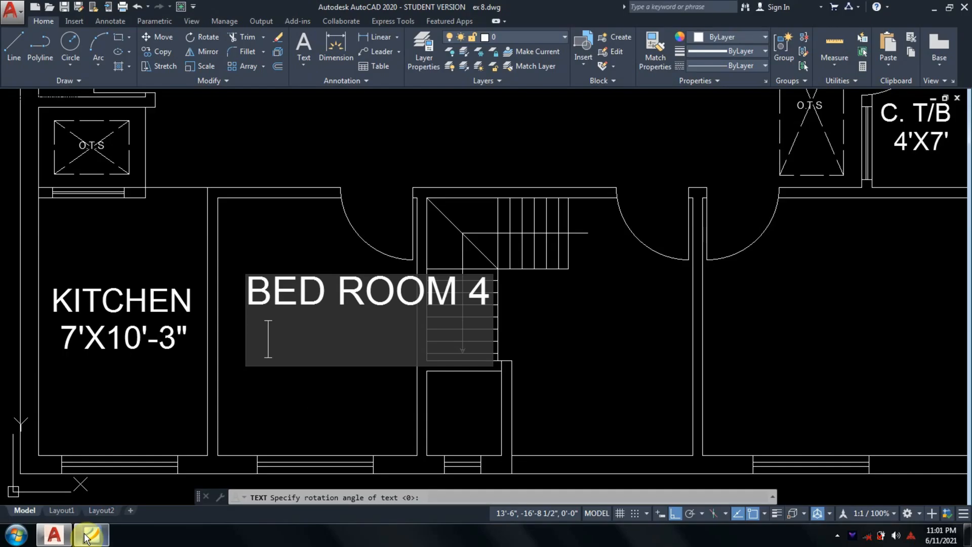
text(8')
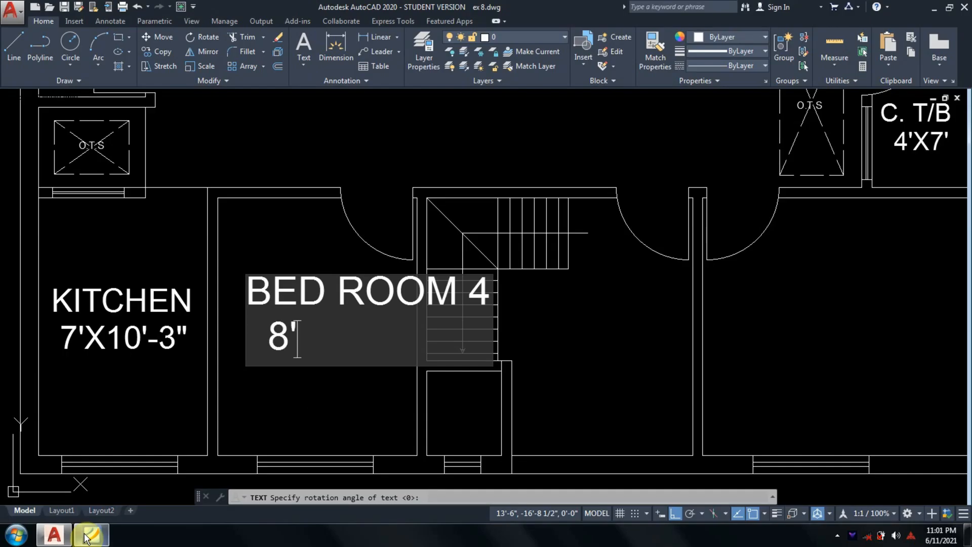
text(-3"X10)
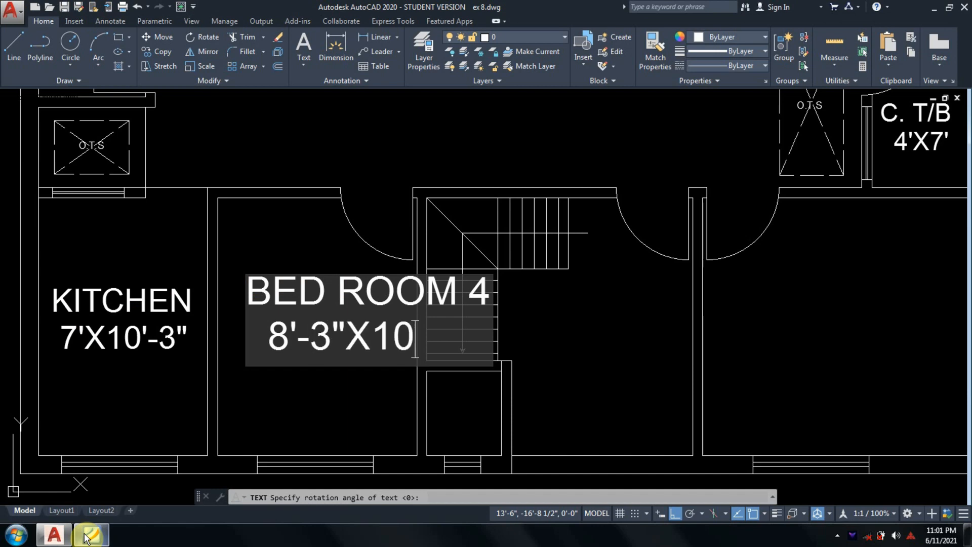
text('-3")
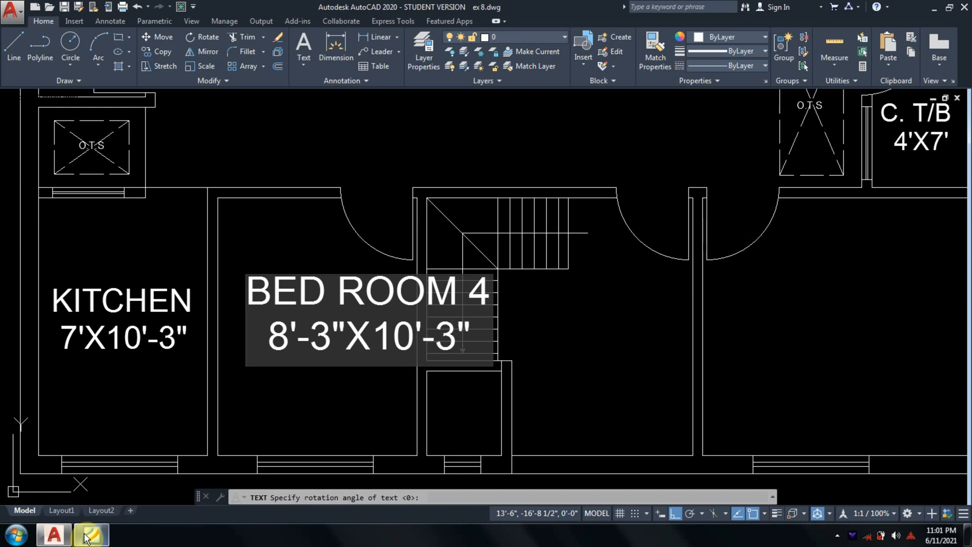
key(Return)
key(Return)
text(sc)
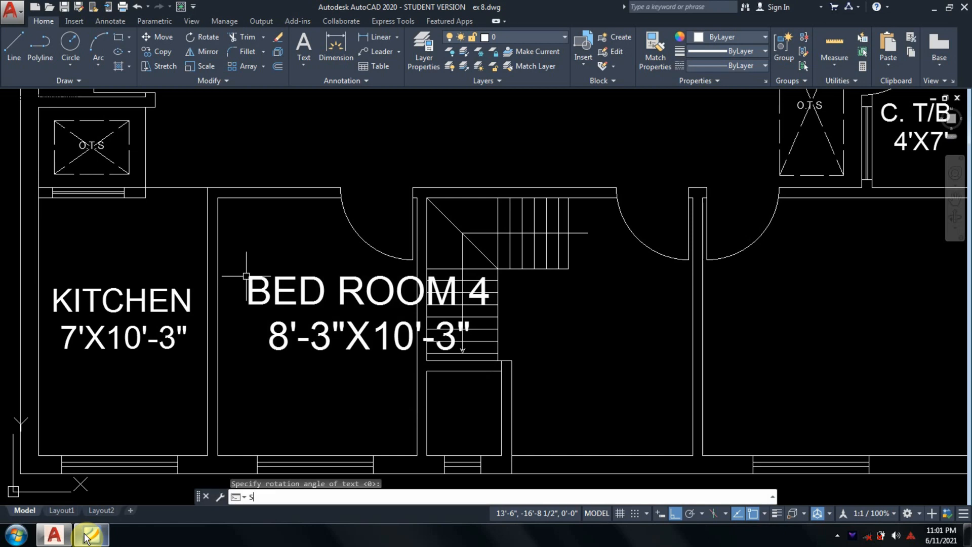
key(Return)
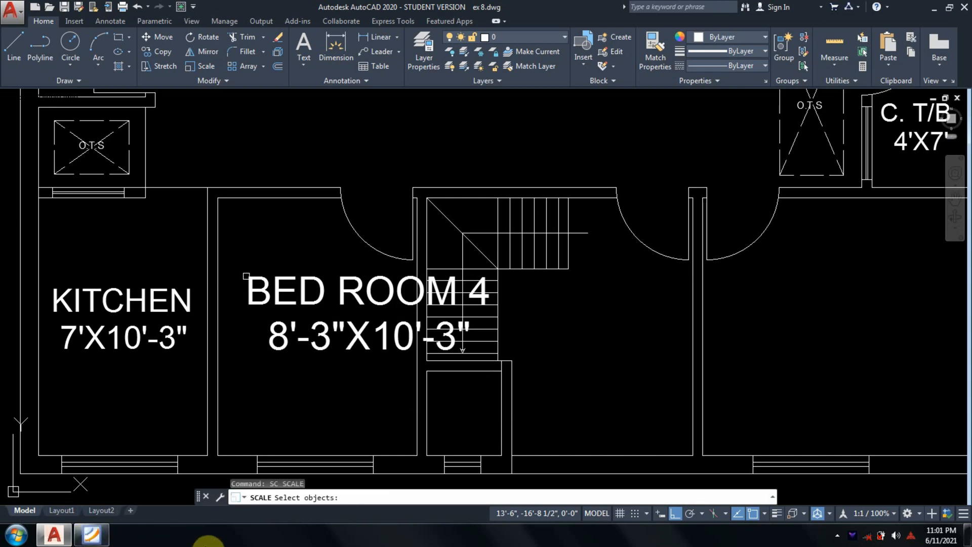
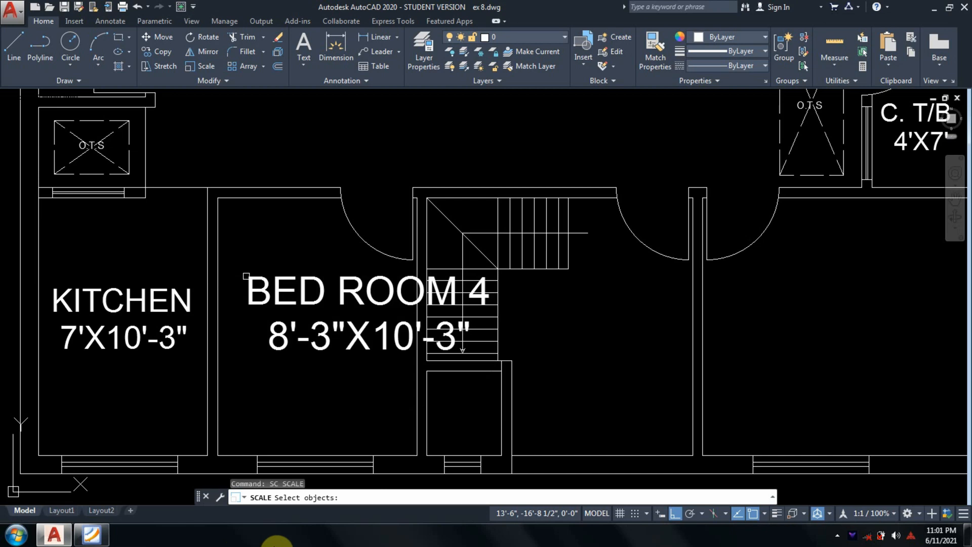
key(Escape)
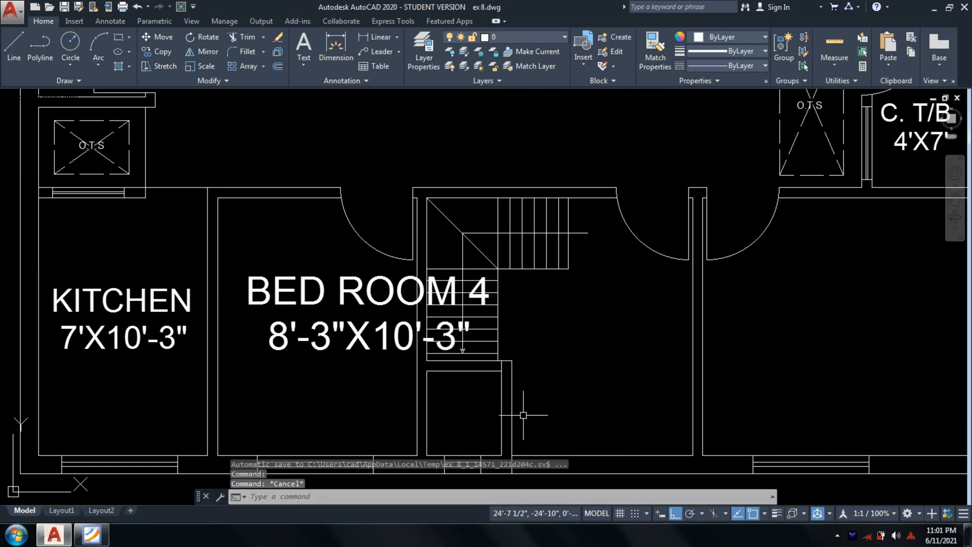
Step: Scale down both lines of the BED ROOM 4 label so they fit within the width of the room
scroll(527, 397, down, 6)
scroll(521, 381, up, 6)
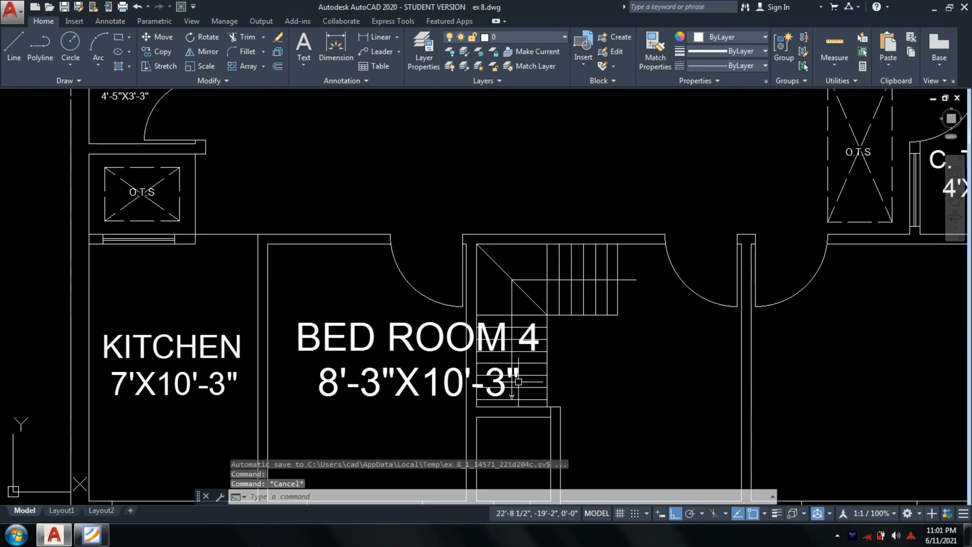
text(sc)
key(Return)
click(421, 444)
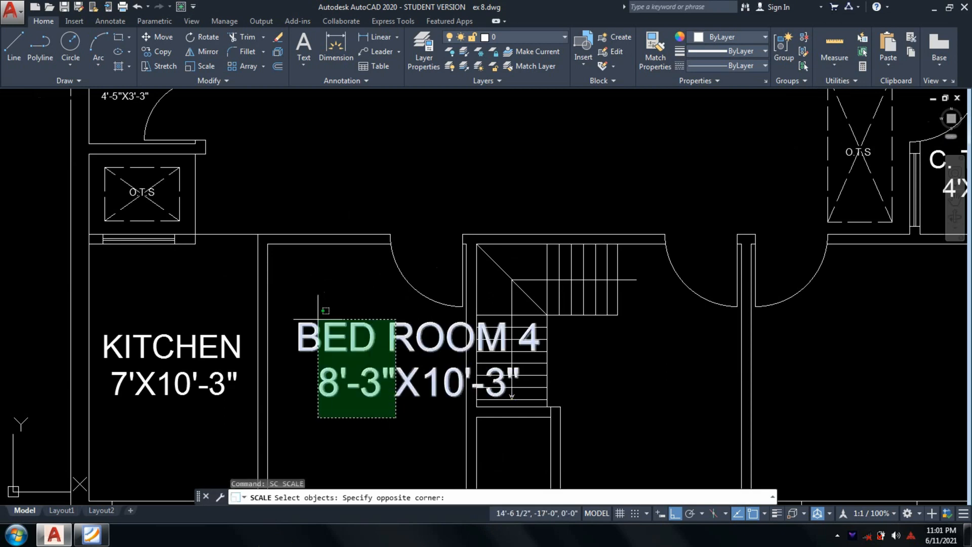
click(293, 295)
key(Return)
click(383, 370)
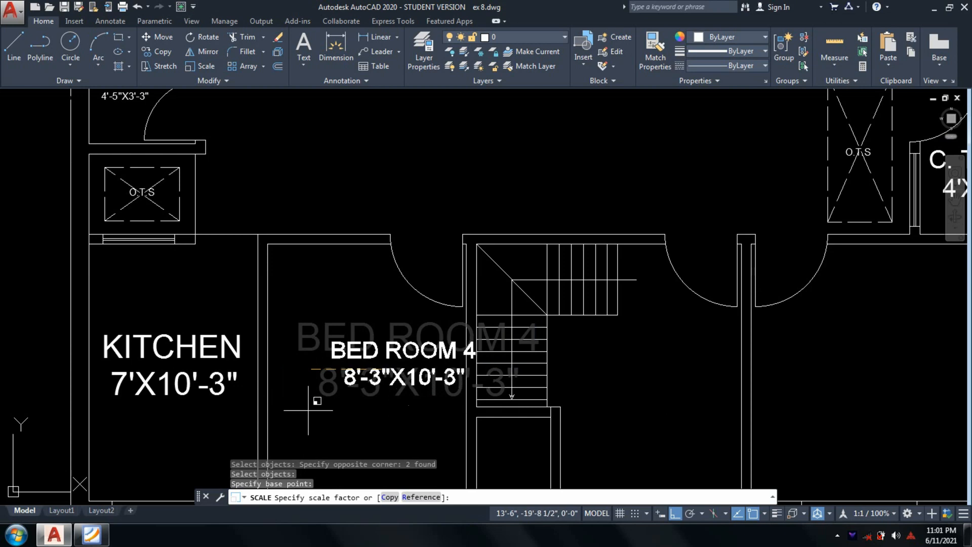
click(310, 412)
Step: Move both lines of the BED ROOM 4 label to the left, away from the staircase wall, into the room
text(m)
key(space)
click(412, 400)
click(333, 338)
key(space)
click(394, 371)
click(344, 361)
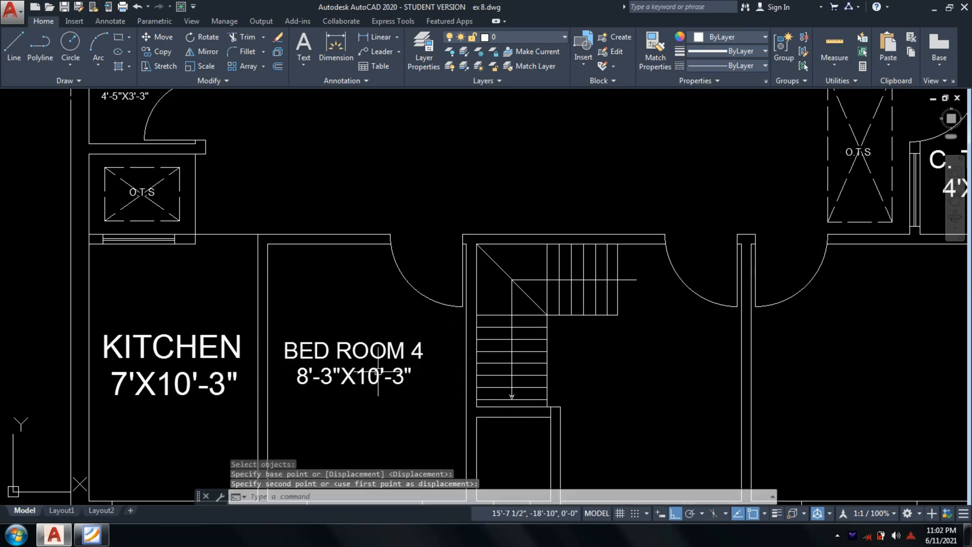
Step: Following the reference PDF, copy the bath room door's leaf and arc to the lower end of the outer wall face of the toilet below the stairs
middle_drag(603, 365, 445, 282)
scroll(445, 282, down, 2)
scroll(413, 339, up, 2)
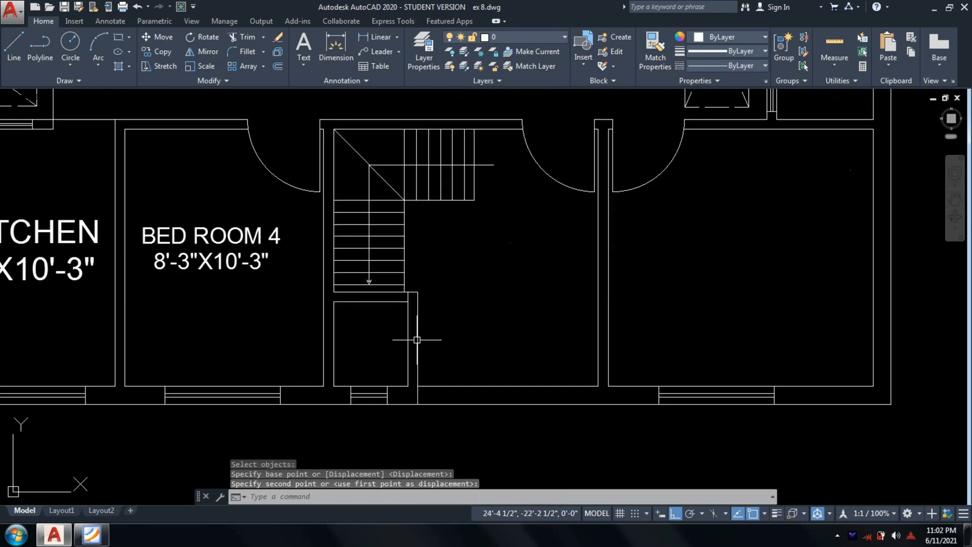
middle_drag(422, 339, 399, 374)
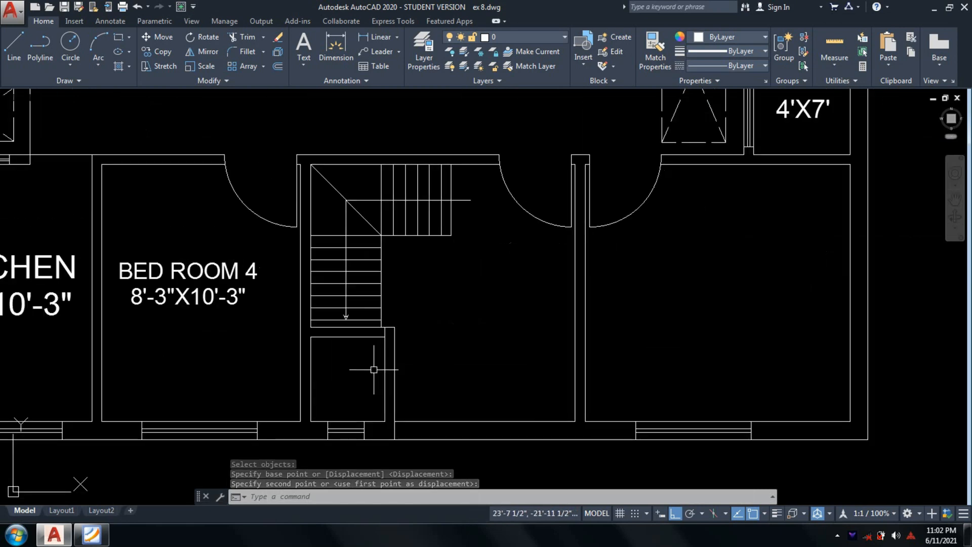
click(104, 538)
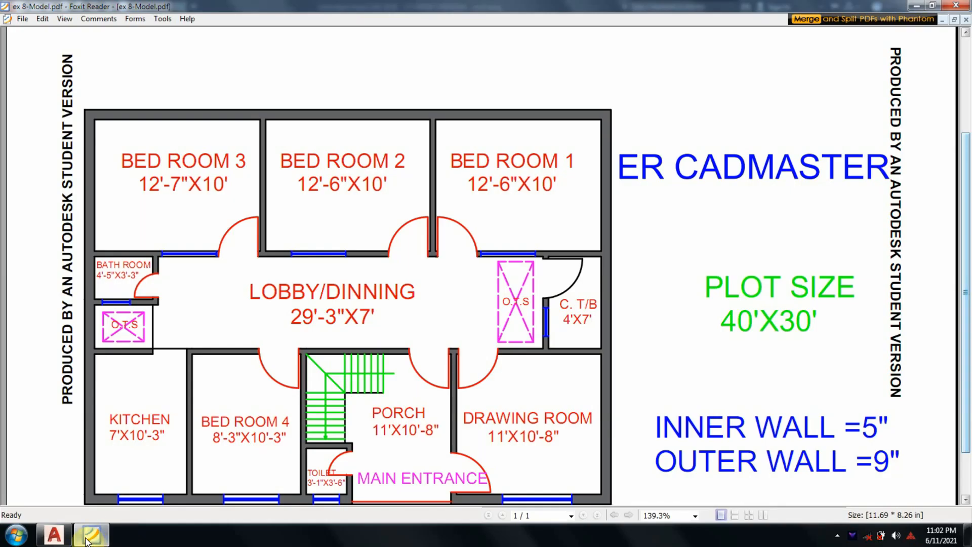
click(87, 541)
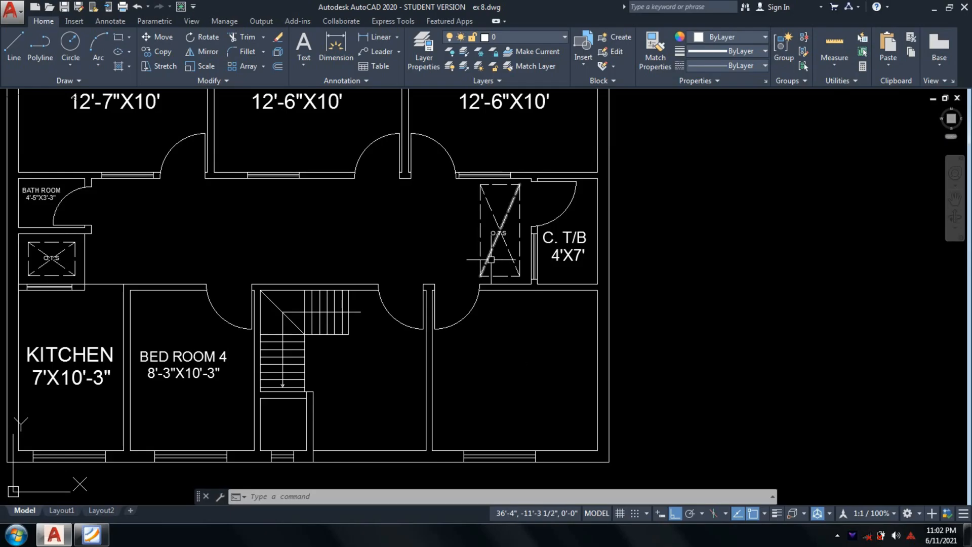
middle_drag(85, 205, 185, 201)
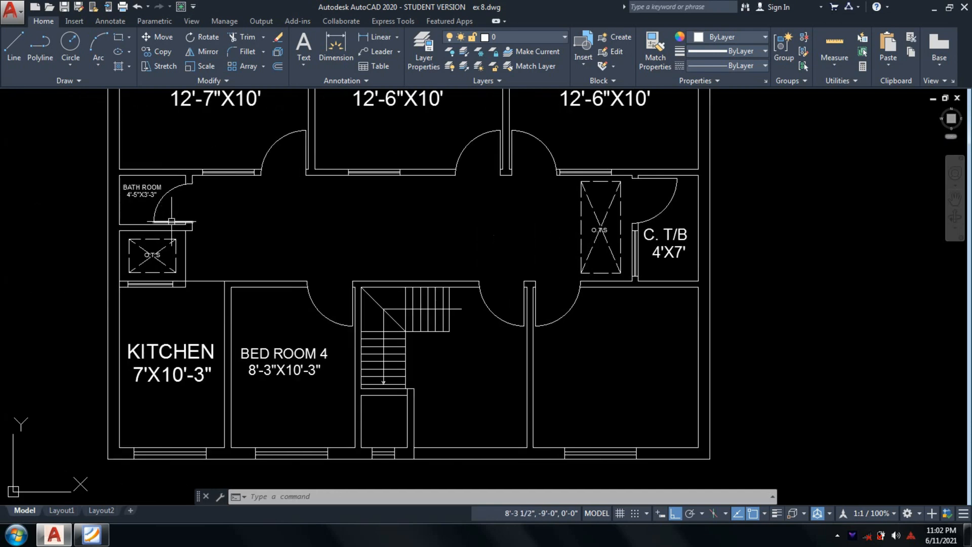
text(co)
key(Return)
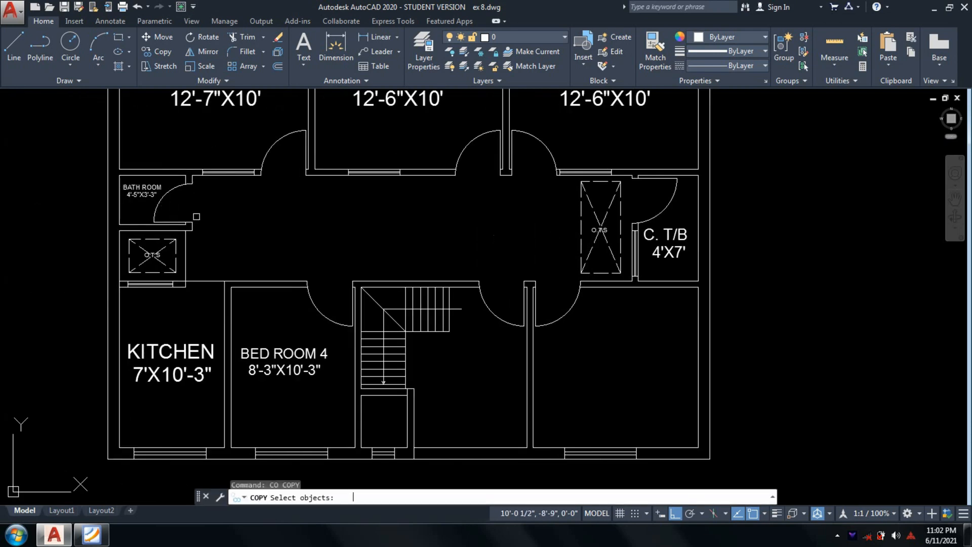
scroll(163, 198, up, 3)
click(180, 212)
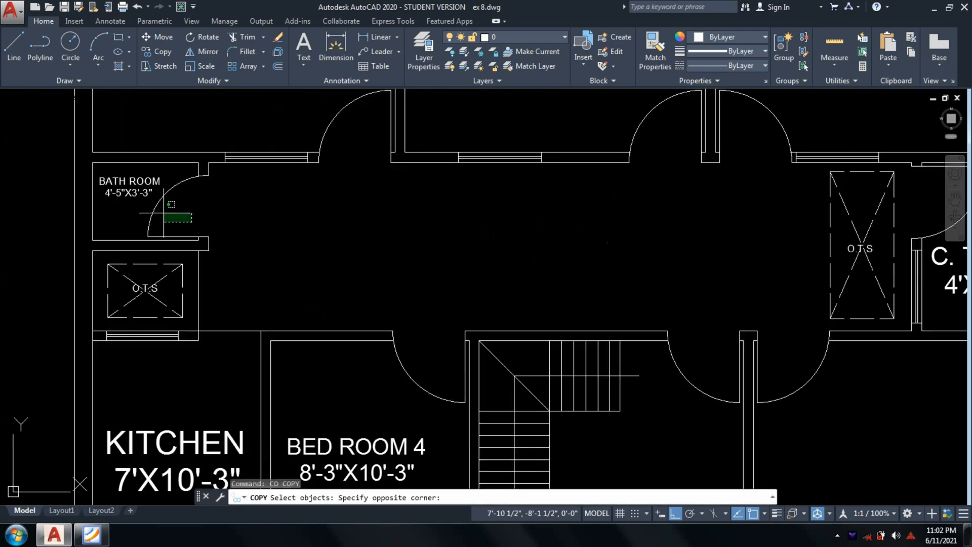
click(147, 238)
key(Return)
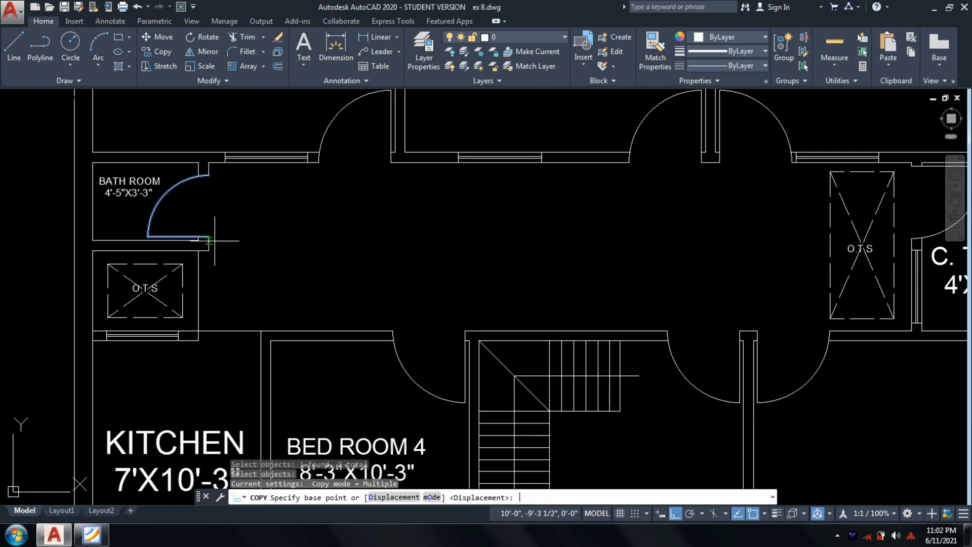
click(214, 241)
scroll(442, 253, down, 4)
scroll(443, 253, up, 4)
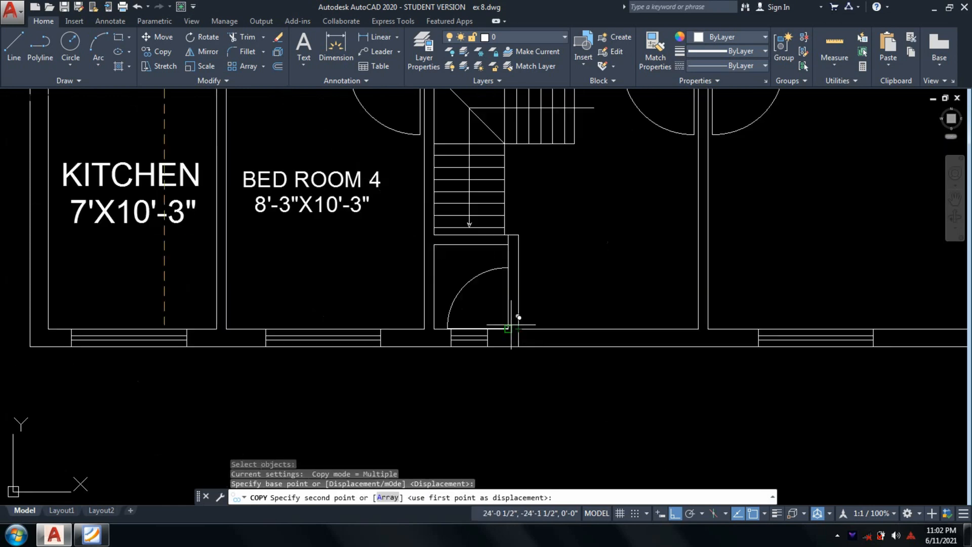
click(519, 329)
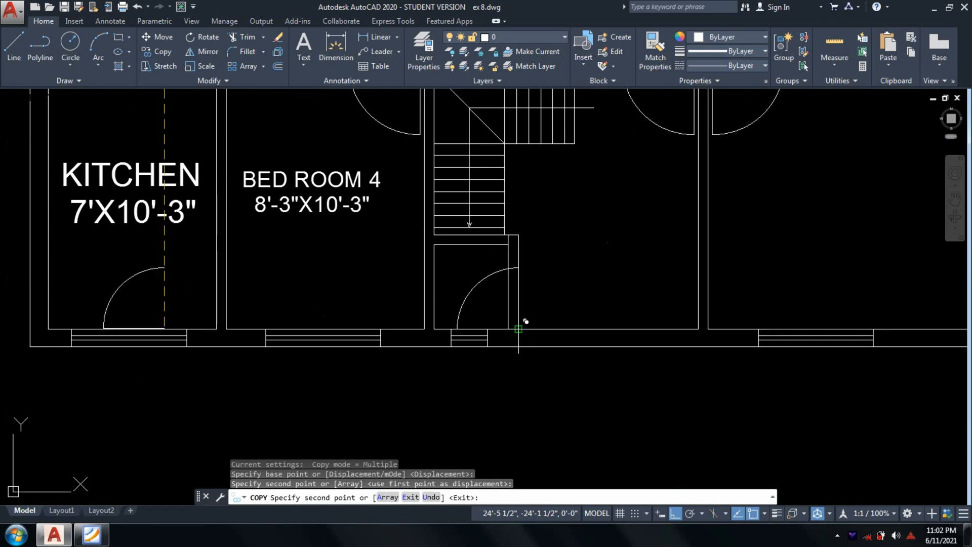
key(Return)
Step: Check the reference PDF and move the toilet door's arc and leaf straight up, a short distance off the bottom wall
click(93, 536)
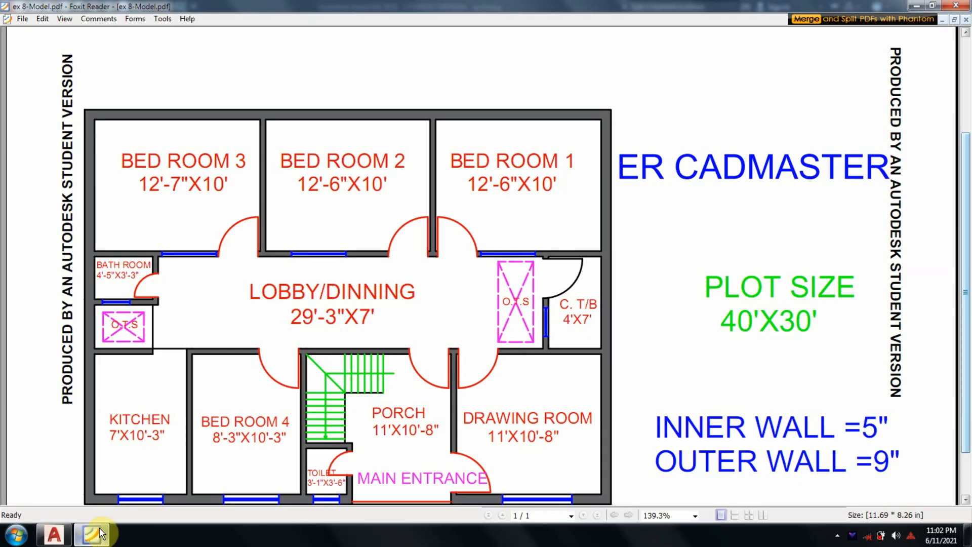
click(93, 537)
text(M)
key(Return)
scroll(503, 275, up, 2)
click(463, 284)
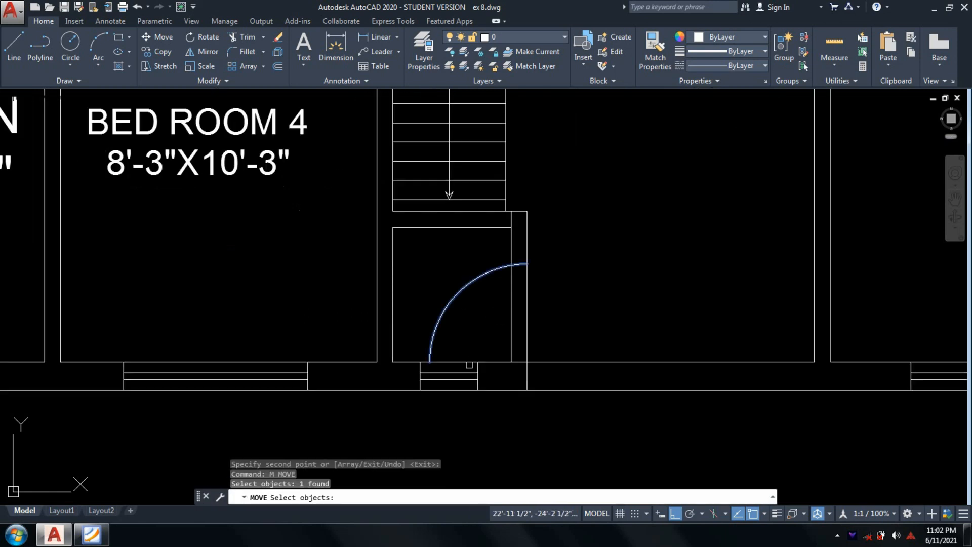
click(469, 363)
key(Return)
click(527, 362)
click(528, 346)
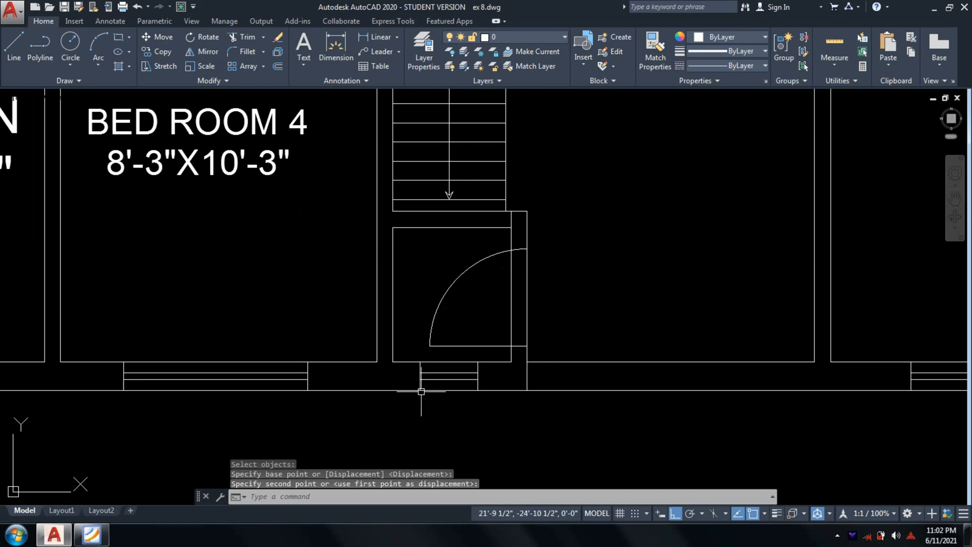
Step: Trim both wall lines across the toilet's door opening, between the door arc's end and the leaf
text(tr)
key(Return)
click(575, 292)
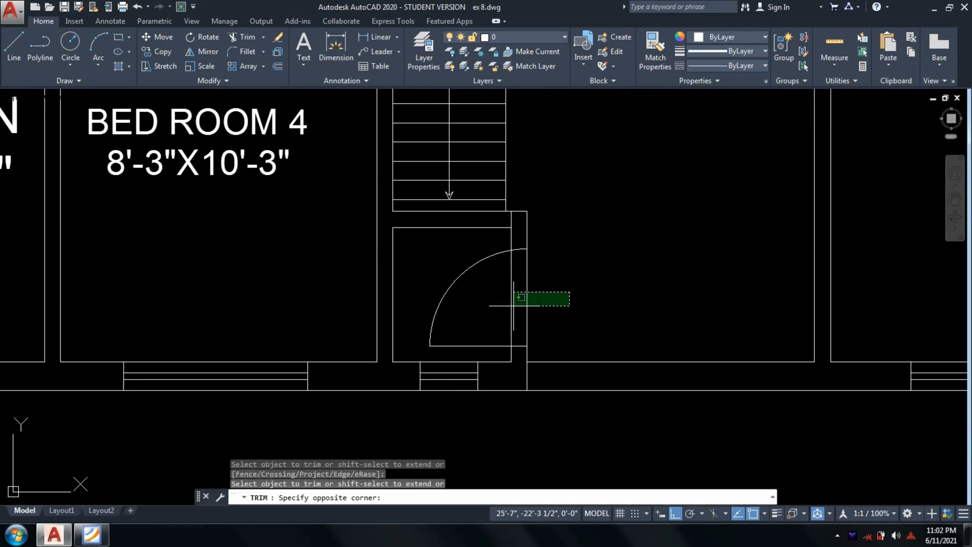
click(507, 305)
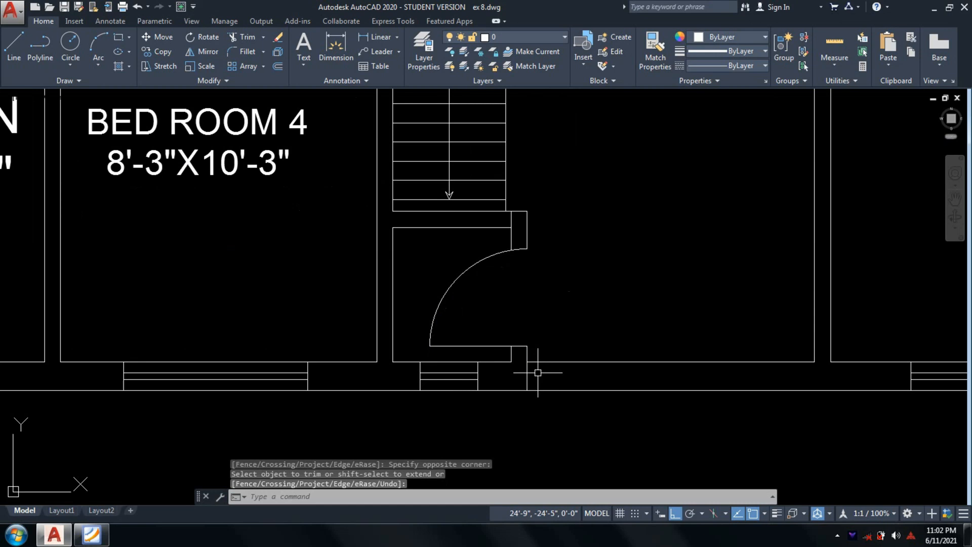
key(Return)
Step: Offset the toilet door's leaf line 2 inches upward to give the leaf thickness
text(o)
key(Return)
text(2)
key(Return)
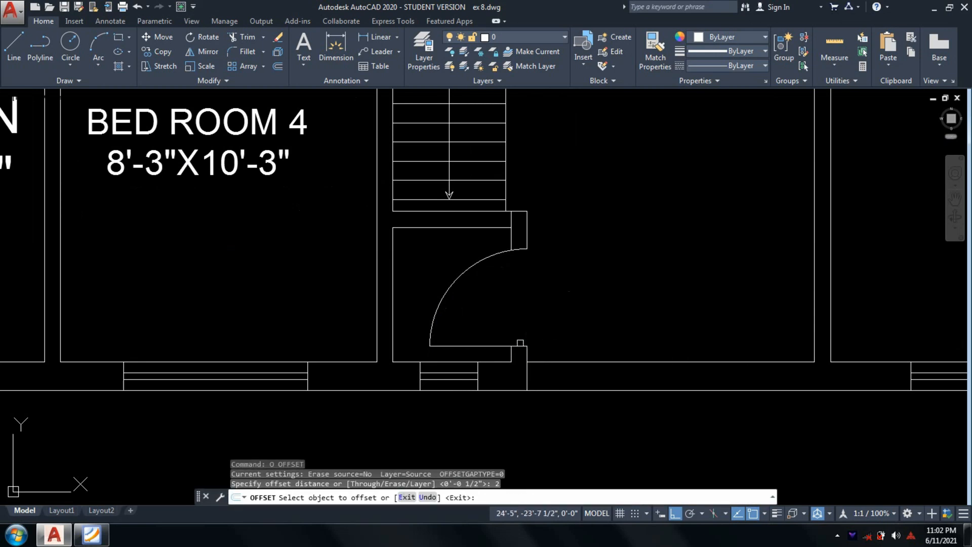
click(501, 345)
click(569, 341)
key(Return)
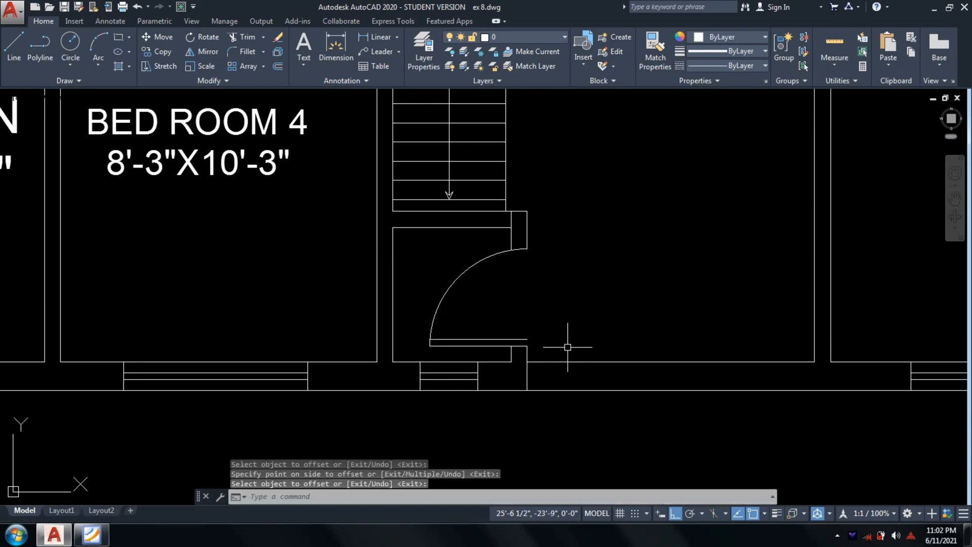
Step: Draw a short line closing the toilet door leaf's end at the outer wall face
scroll(538, 339, up, 4)
text(l)
key(Return)
click(510, 340)
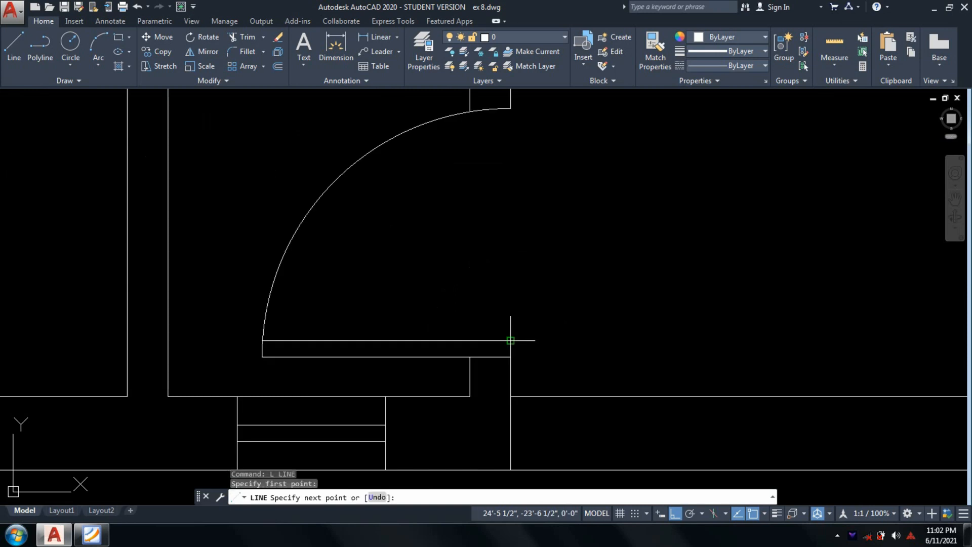
click(510, 340)
key(Return)
scroll(568, 349, down, 4)
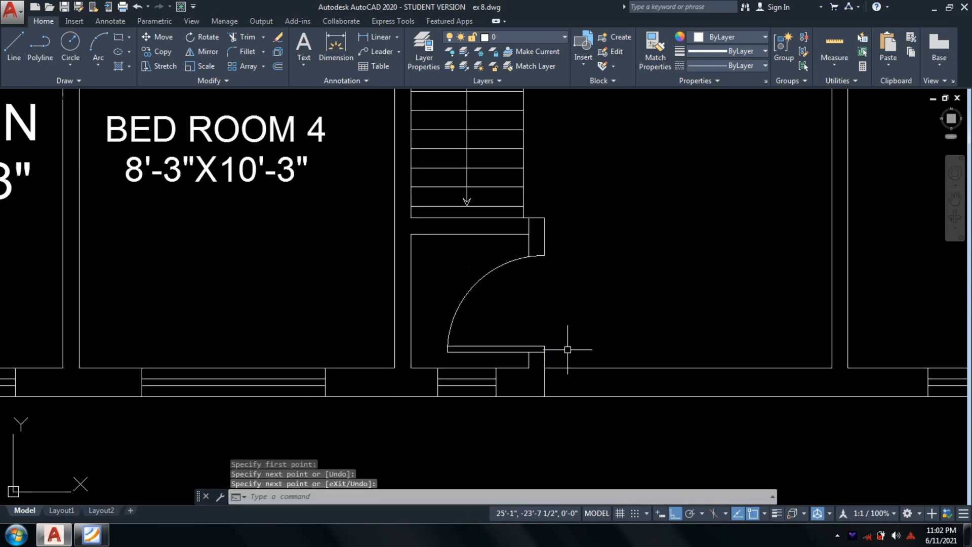
scroll(568, 349, down, 2)
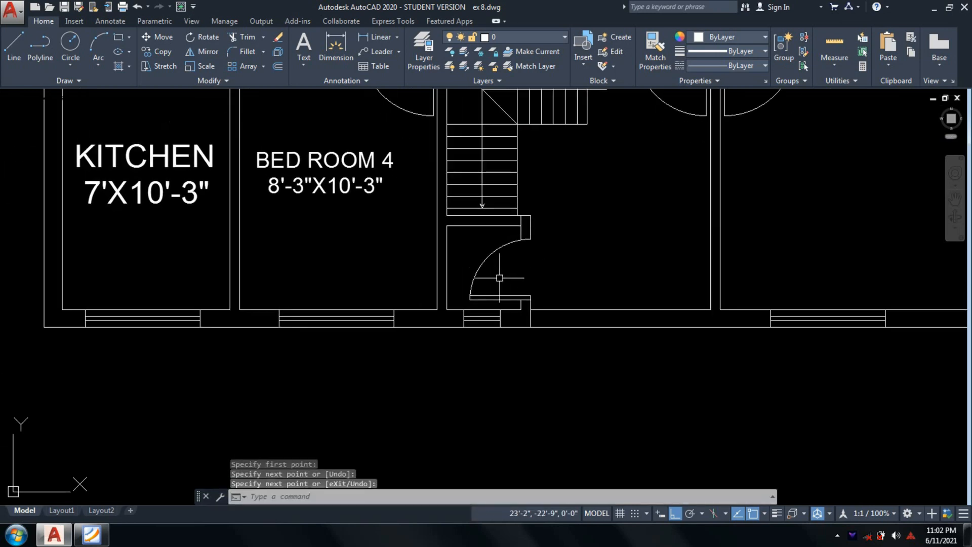
Step: After checking the reference PDF, start a 2-inch-high text label in the toilet below the stairs with the first line TOILET
text(dt)
key(Return)
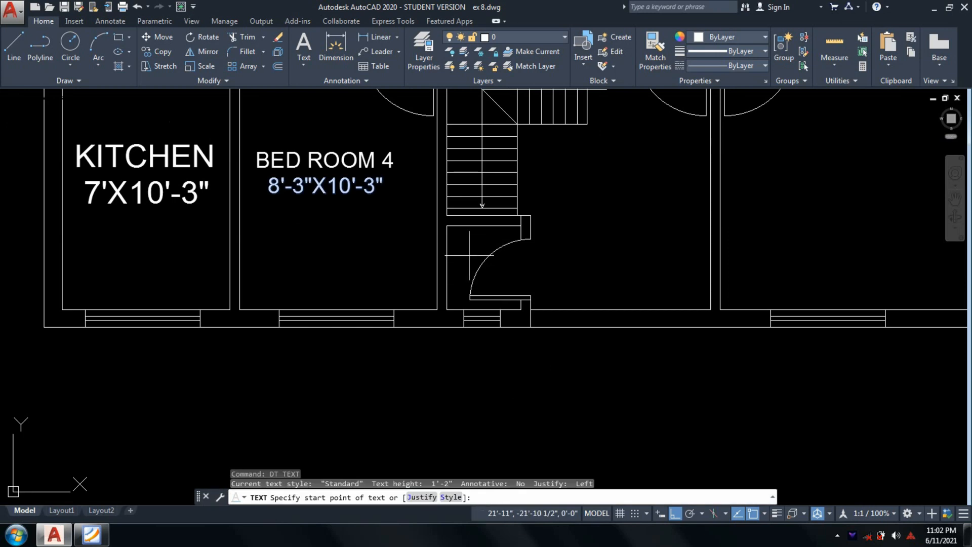
click(85, 535)
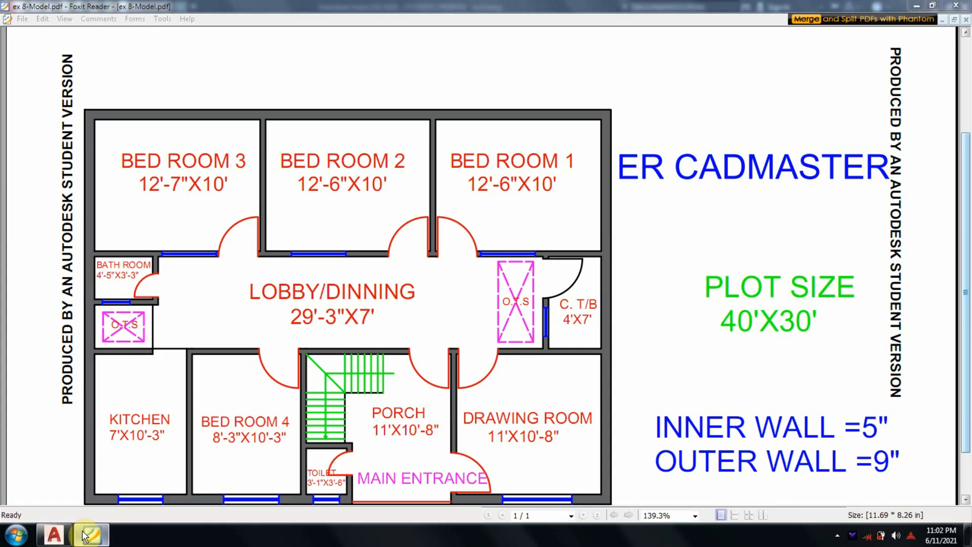
click(84, 534)
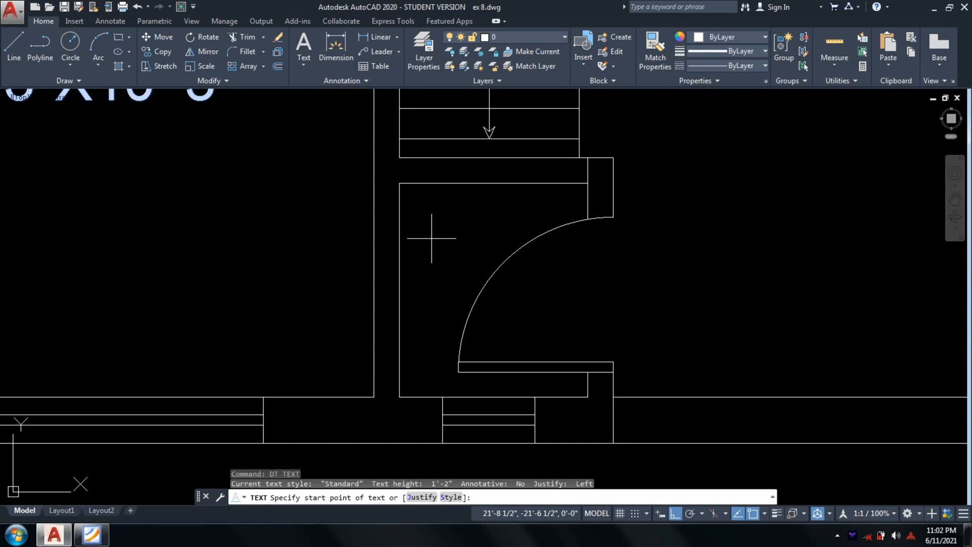
click(430, 234)
key(Return)
text(TOILET)
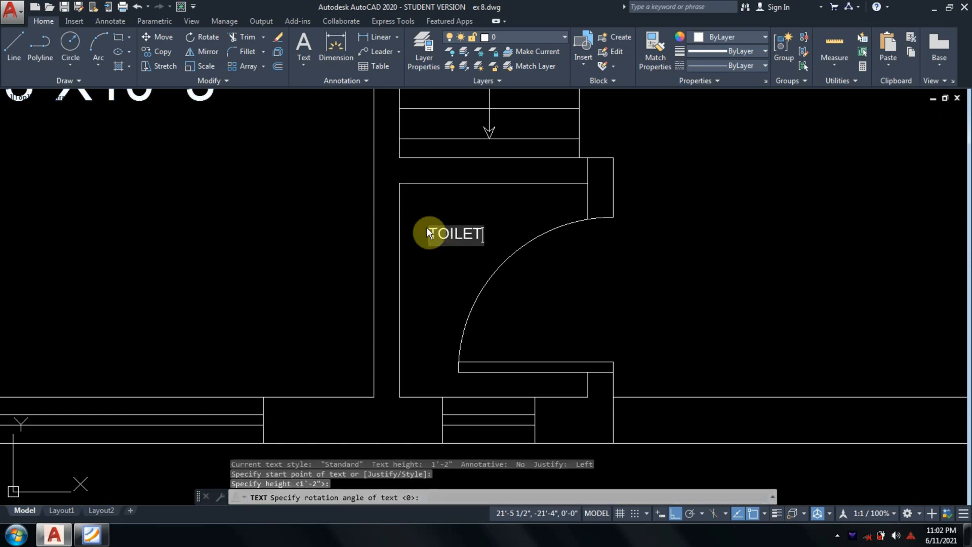
key(Return)
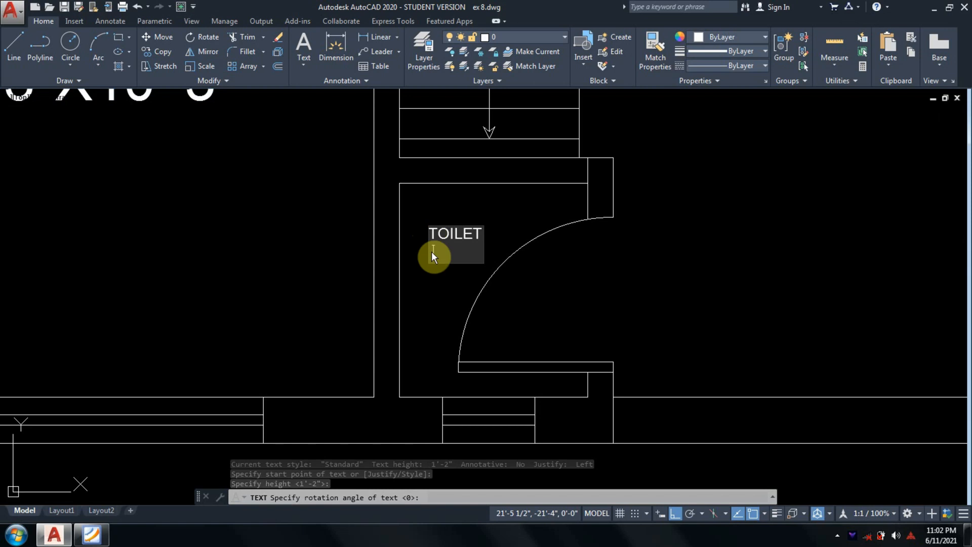
Step: Look up the toilet's size in the reference PDF and add 3'-1"X3'-6" as the label's second line
click(89, 536)
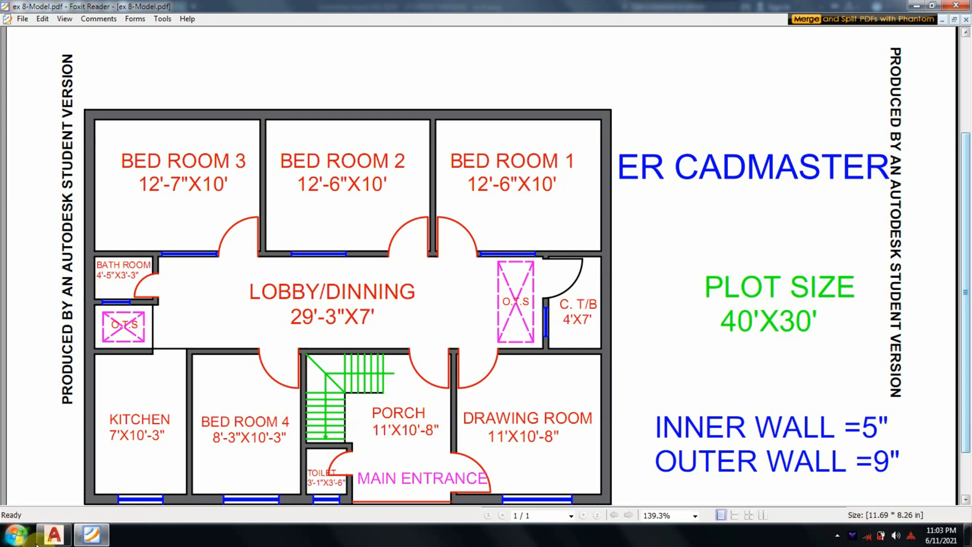
click(54, 535)
text(3')
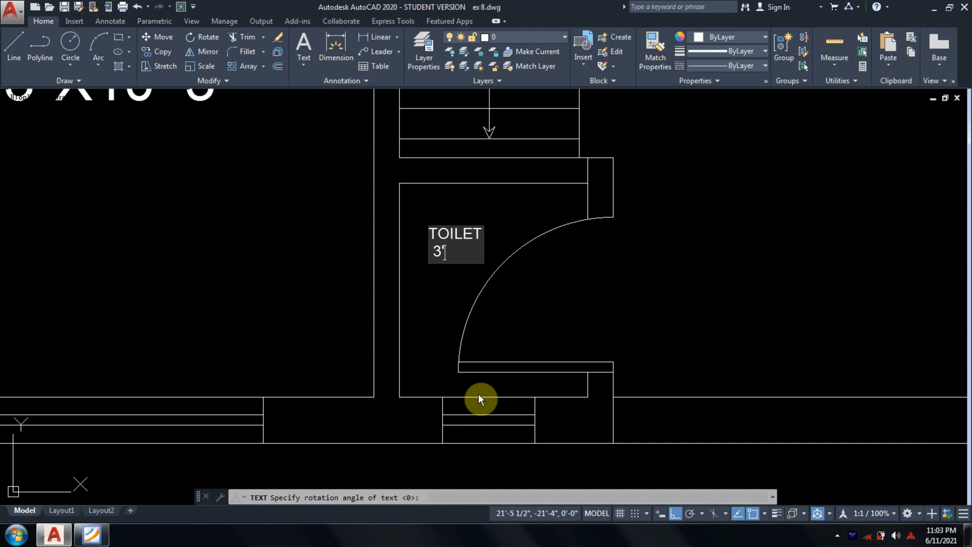
text(-1"X3'6)
key(BackSpace)
text(-)
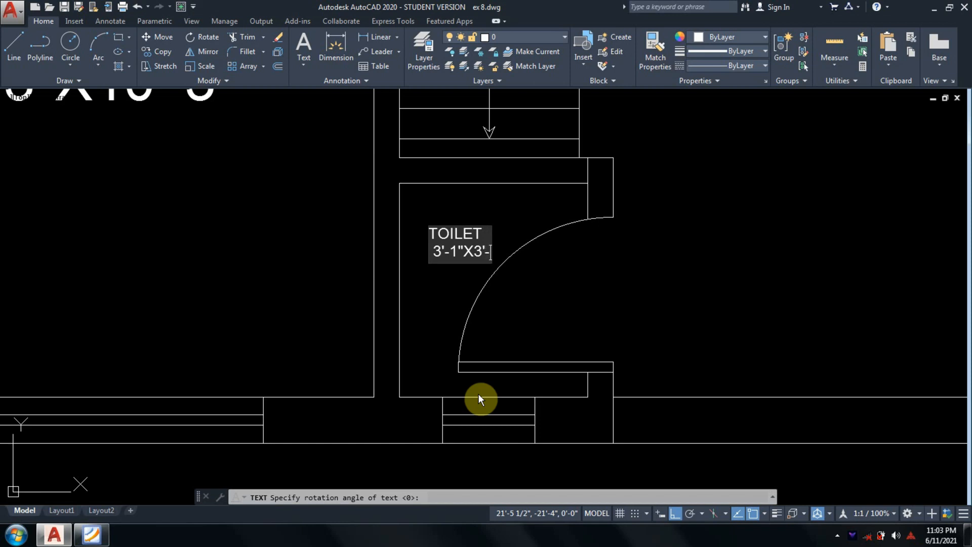
text(6")
key(Return)
key(Return)
Step: Scale up both lines of the toilet label, using the start of the word TOILET as the base point
text(s)
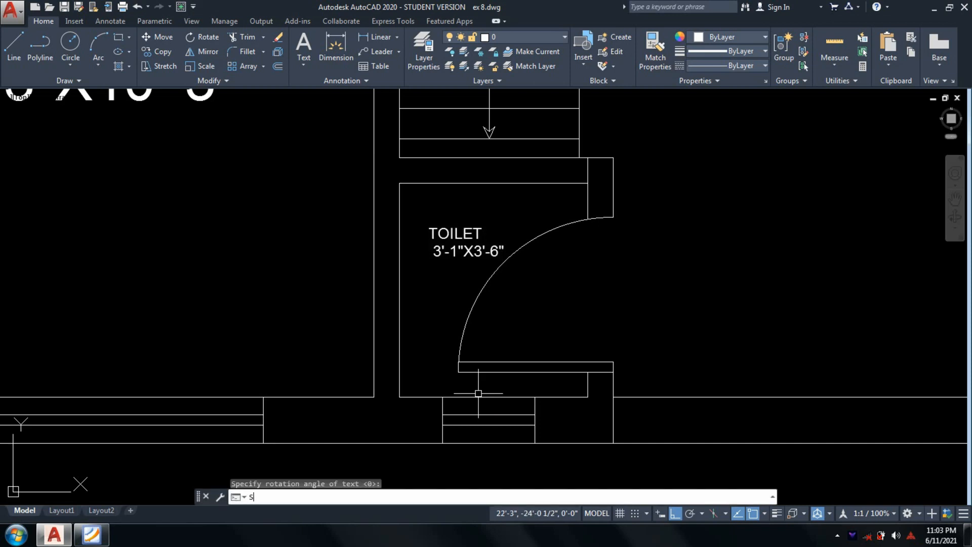
text(c)
key(Return)
click(465, 252)
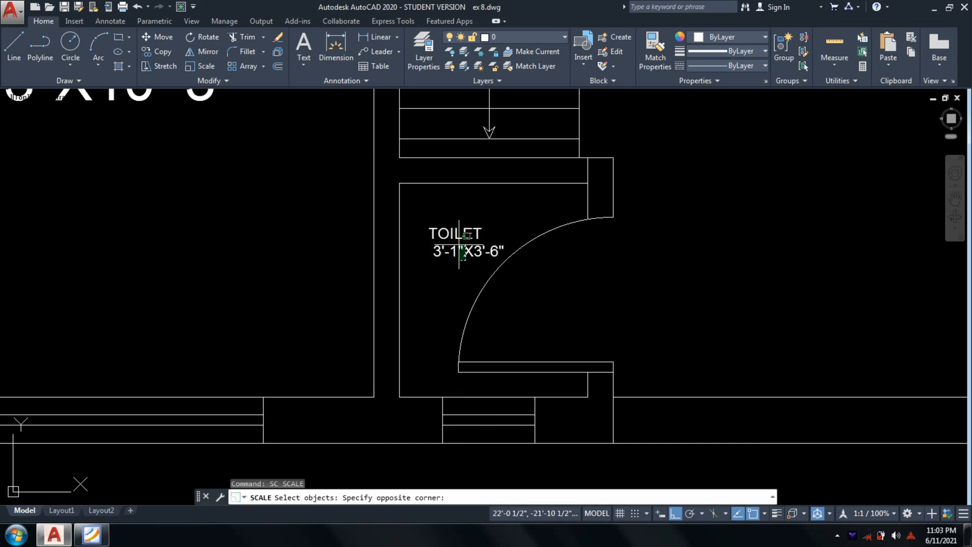
click(460, 244)
key(Return)
click(429, 239)
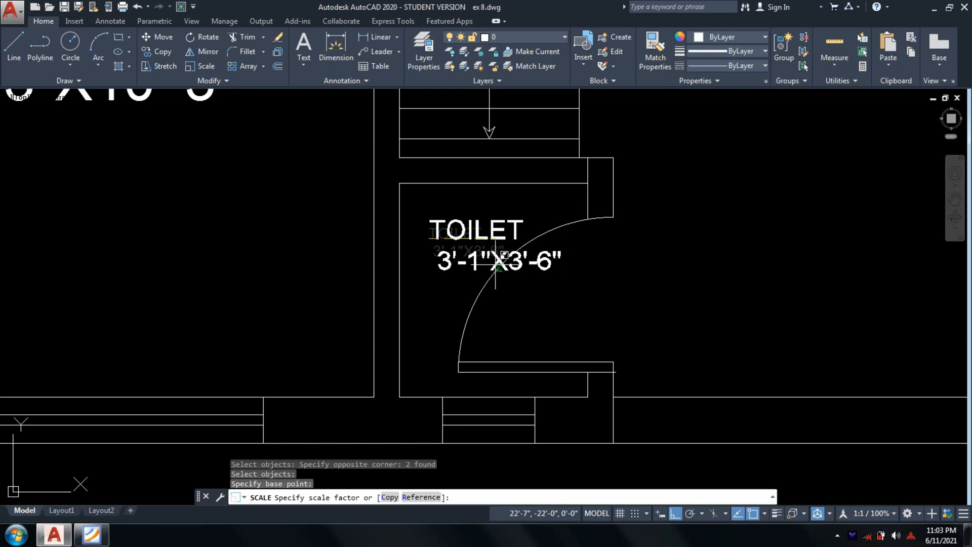
scroll(496, 264, up, 2)
click(515, 281)
Step: Move both lines of the toilet label slightly left and down inside the room
text(m)
key(Return)
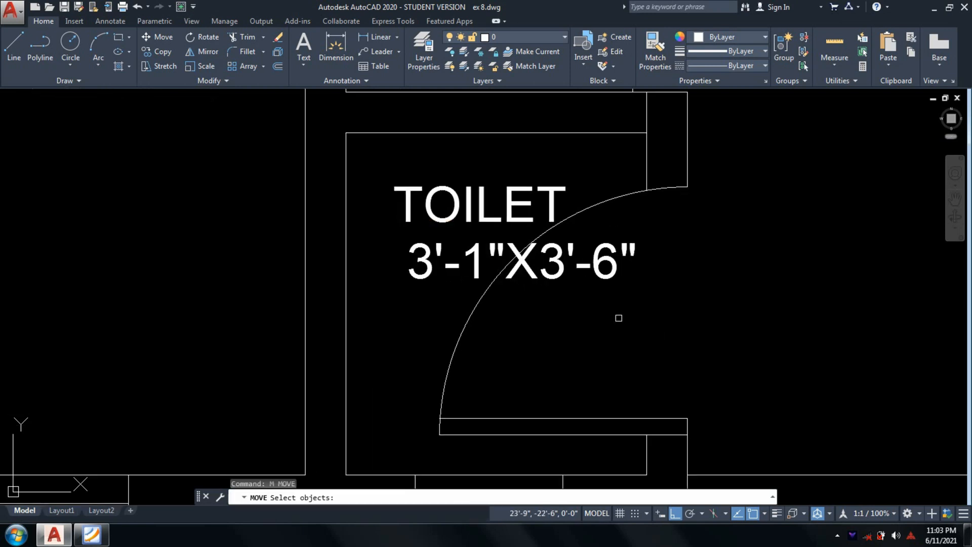
click(619, 318)
click(587, 269)
key(Return)
click(591, 301)
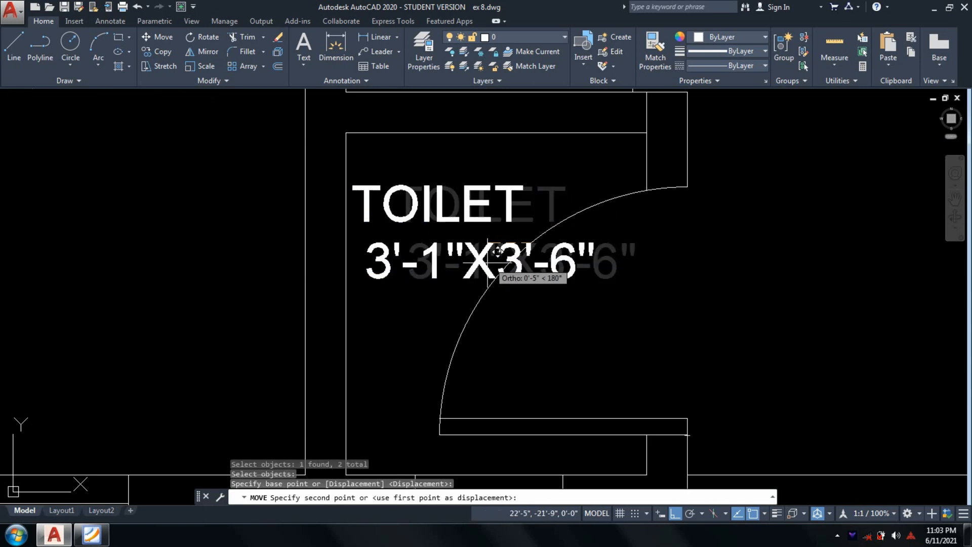
click(569, 323)
Step: Move the toilet's size line about 4 inches to the left so it sits centred under TOILET
key(Return)
click(557, 308)
click(506, 284)
key(Return)
click(495, 282)
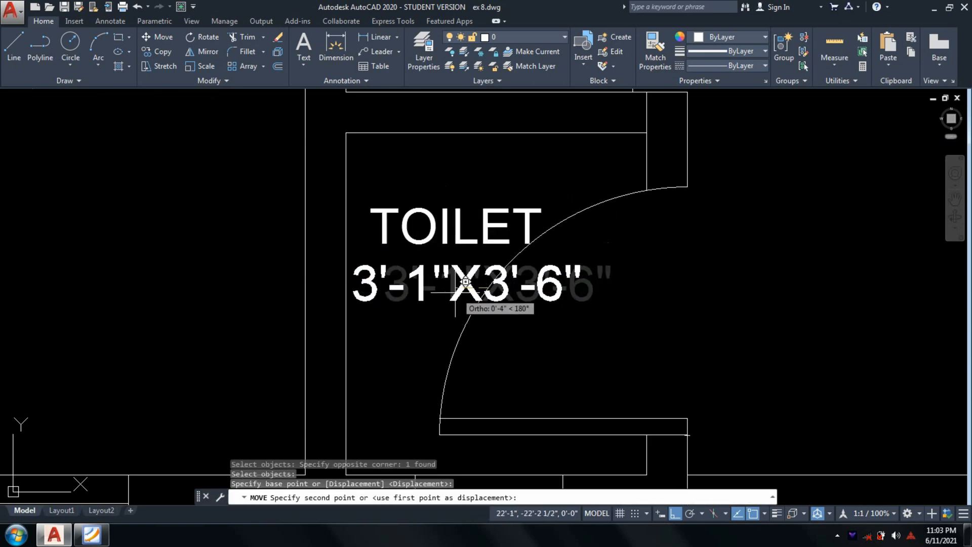
click(465, 282)
scroll(665, 313, down, 3)
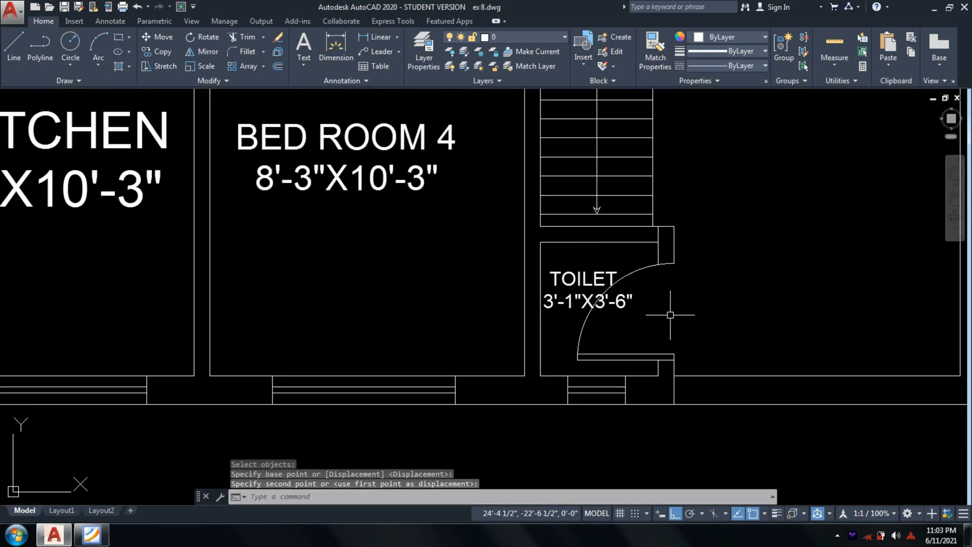
Step: Check the reference PDF and start a text label in the open area beside the staircase with the first line PORCH
scroll(666, 313, down, 2)
middle_drag(667, 312, 440, 357)
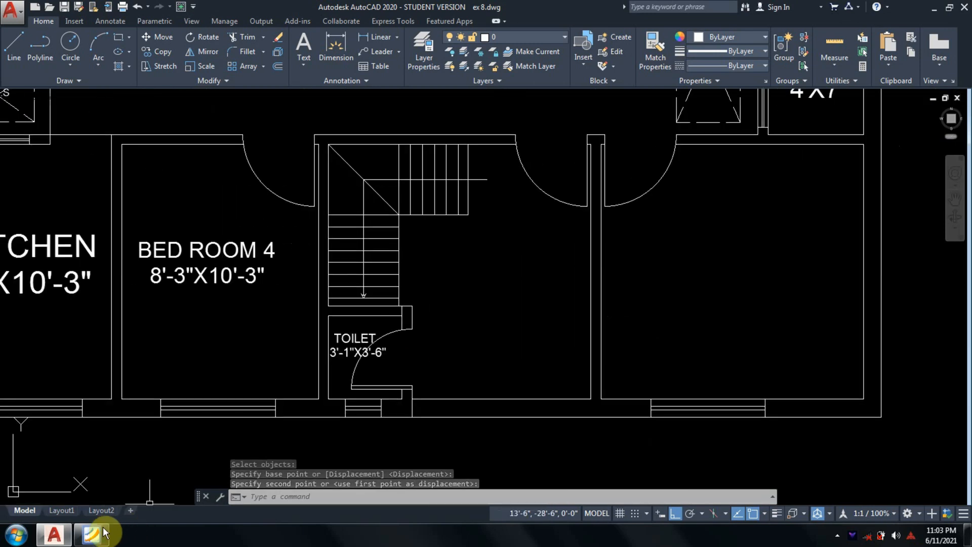
click(86, 537)
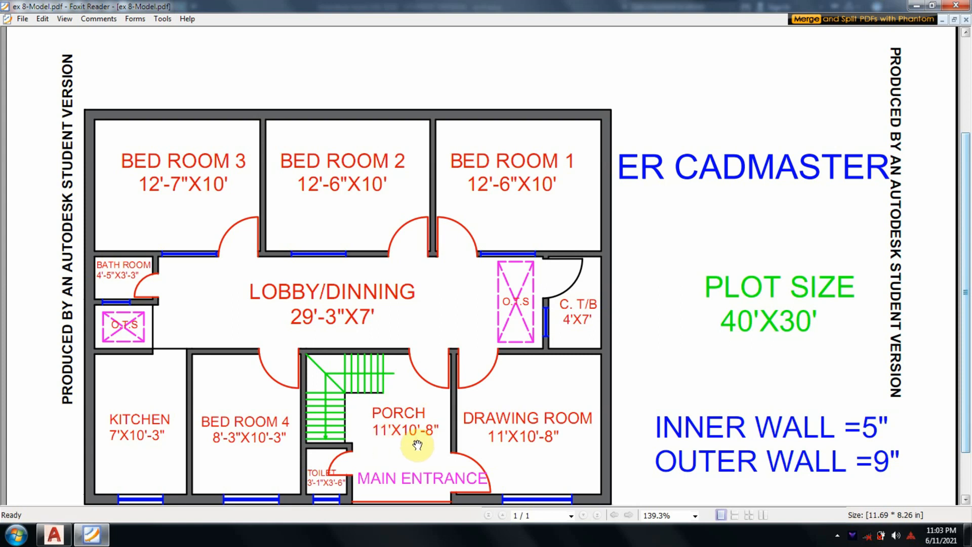
click(54, 535)
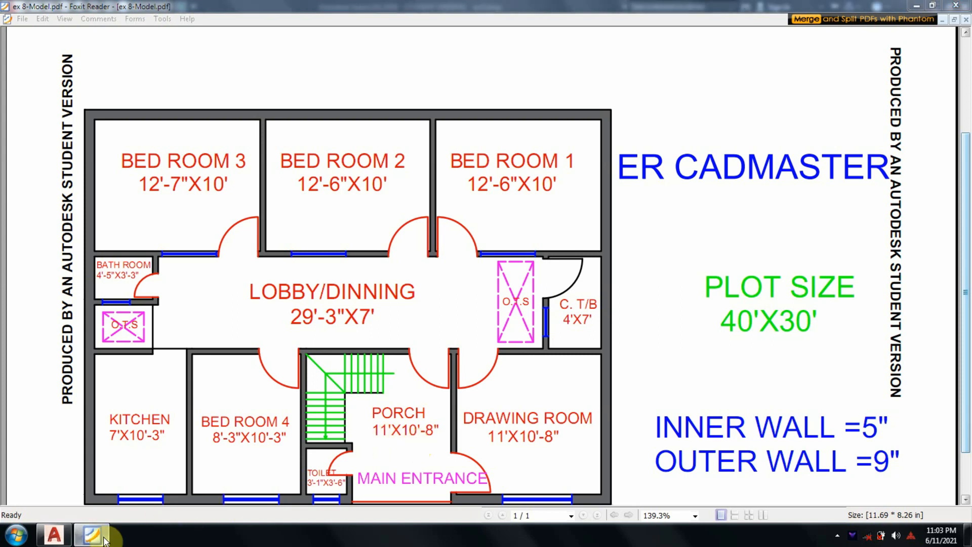
scroll(536, 360, down, 2)
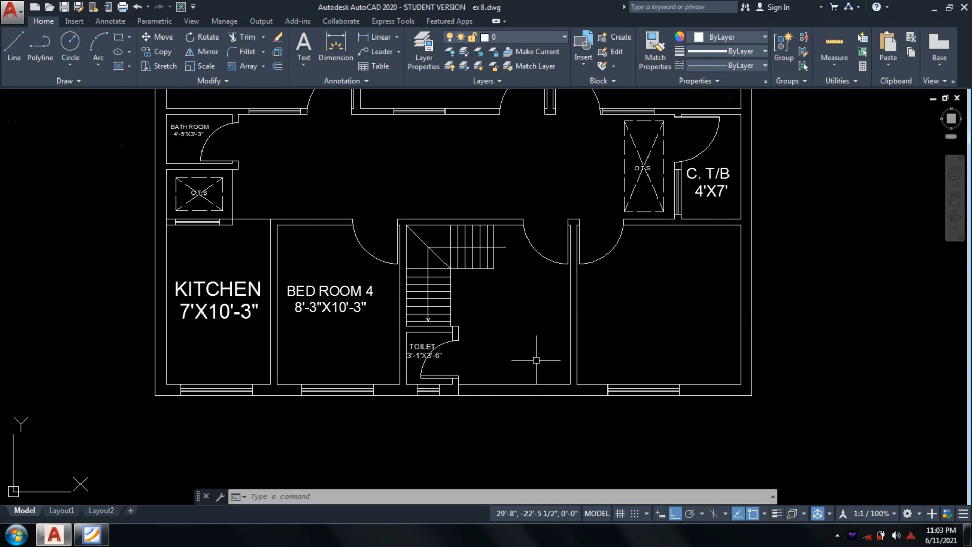
middle_drag(537, 360, 402, 369)
text(dt)
key(Return)
scroll(354, 369, up, 2)
click(343, 378)
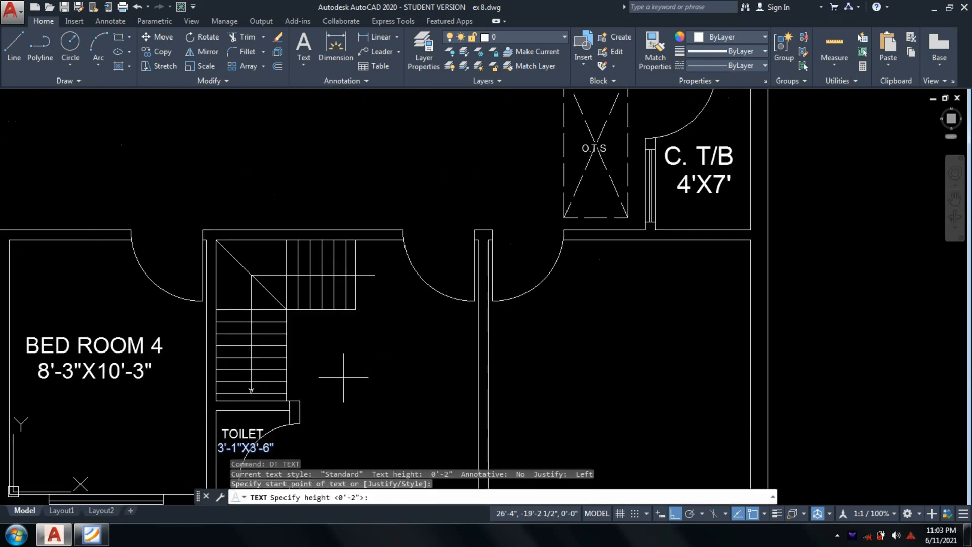
key(Return)
key(Return)
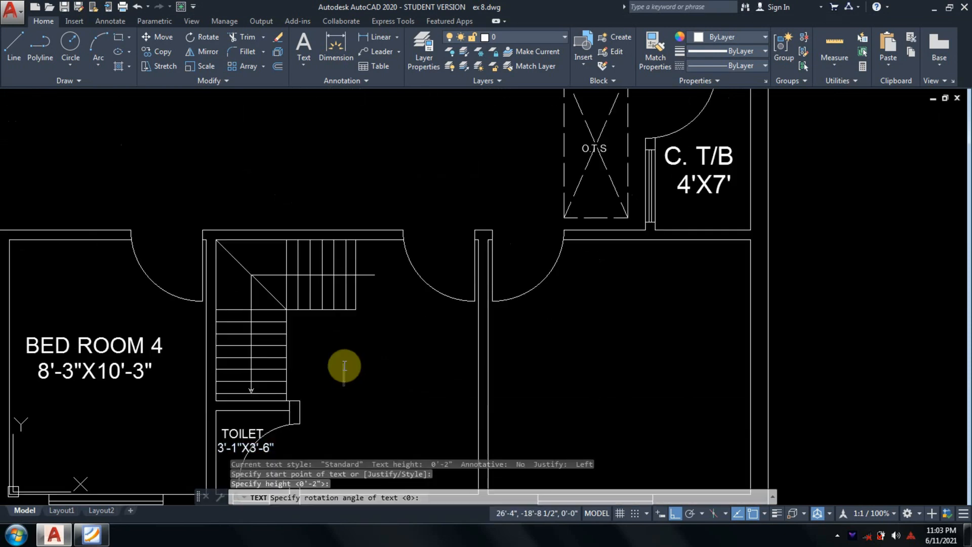
text(PORCH)
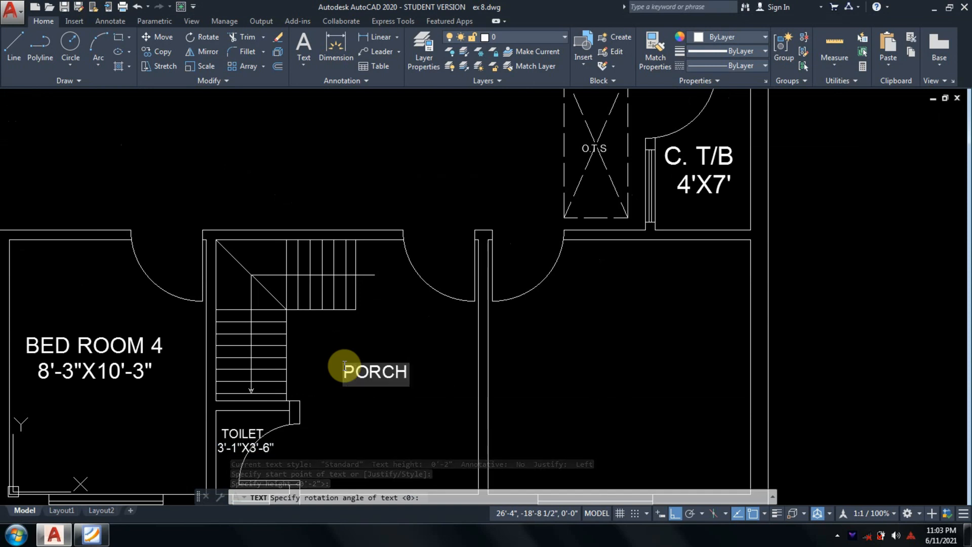
key(Return)
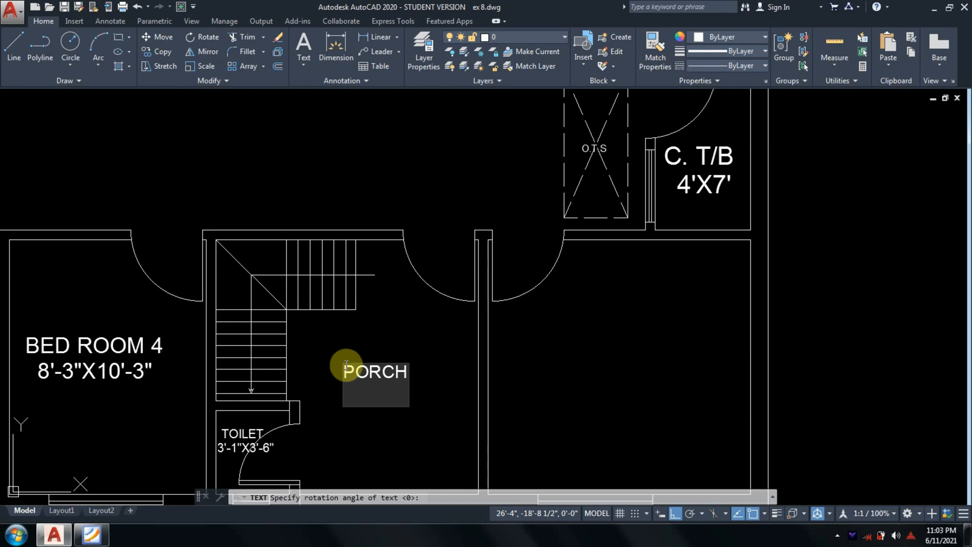
Step: Look up the porch's size in the reference PDF and add 11'X10'-8" as the label's second line
click(90, 532)
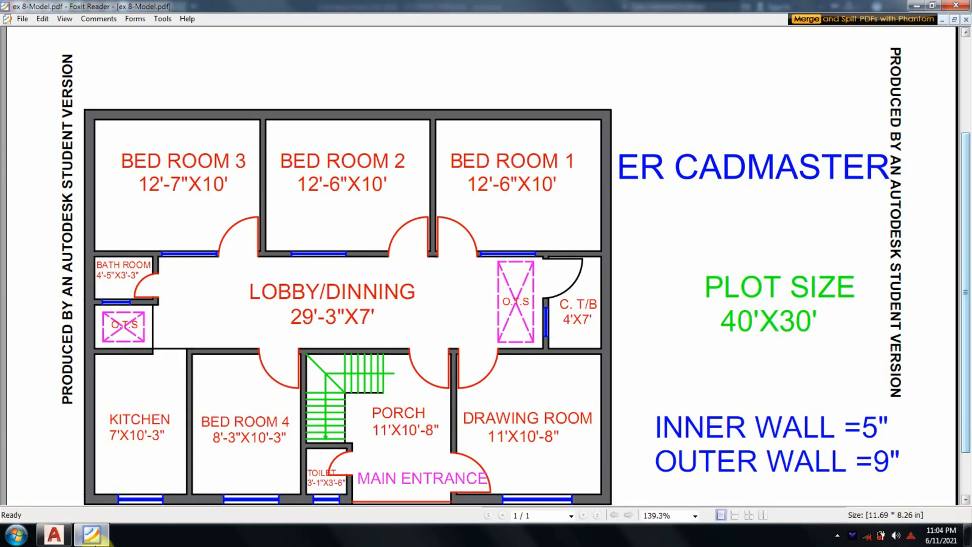
click(90, 532)
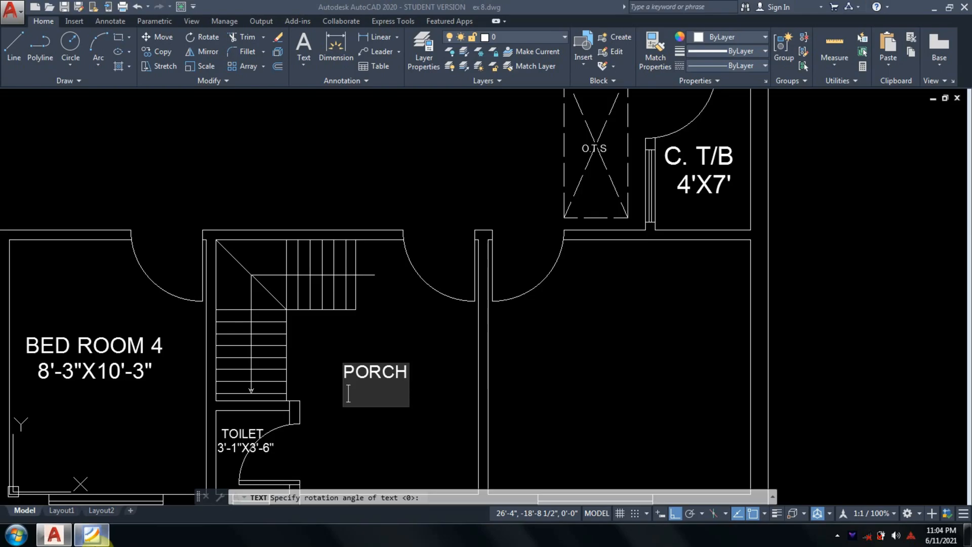
text(11'X)
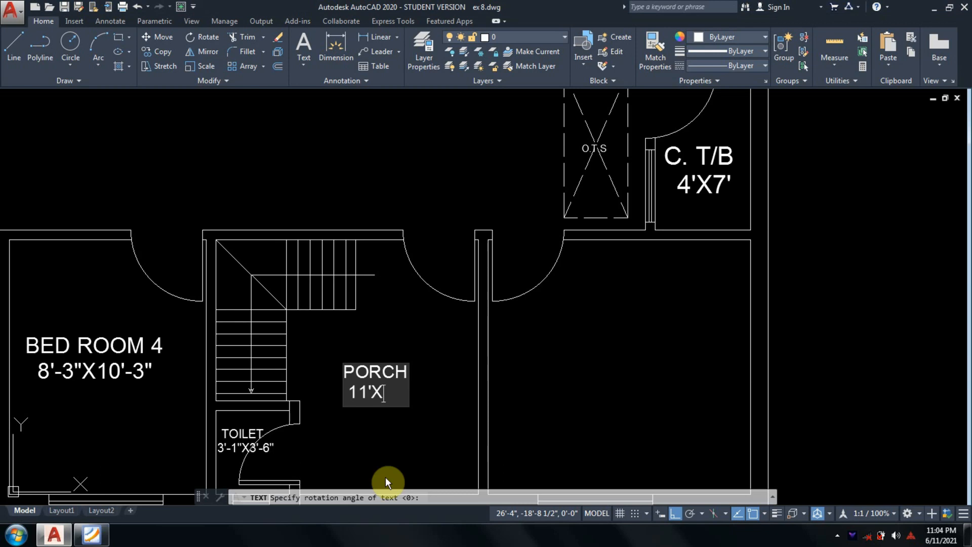
text(10'-8")
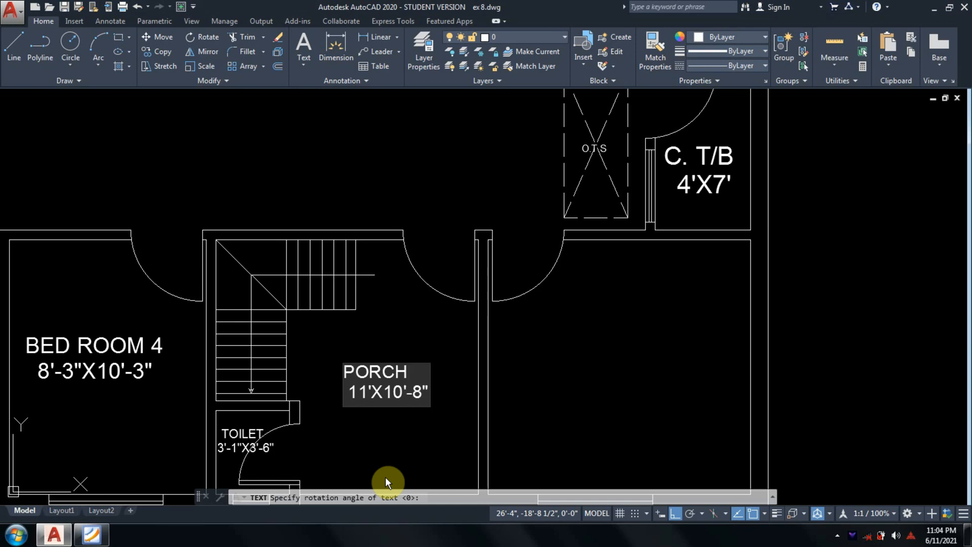
key(Escape)
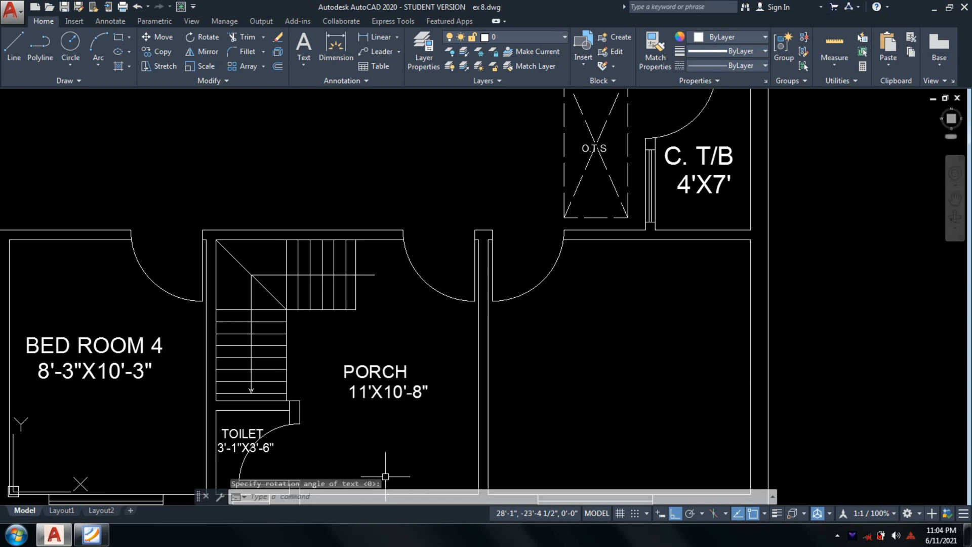
Step: Move the porch's size line to the left so it sits beneath PORCH
text(m)
key(Return)
scroll(397, 360, up, 2)
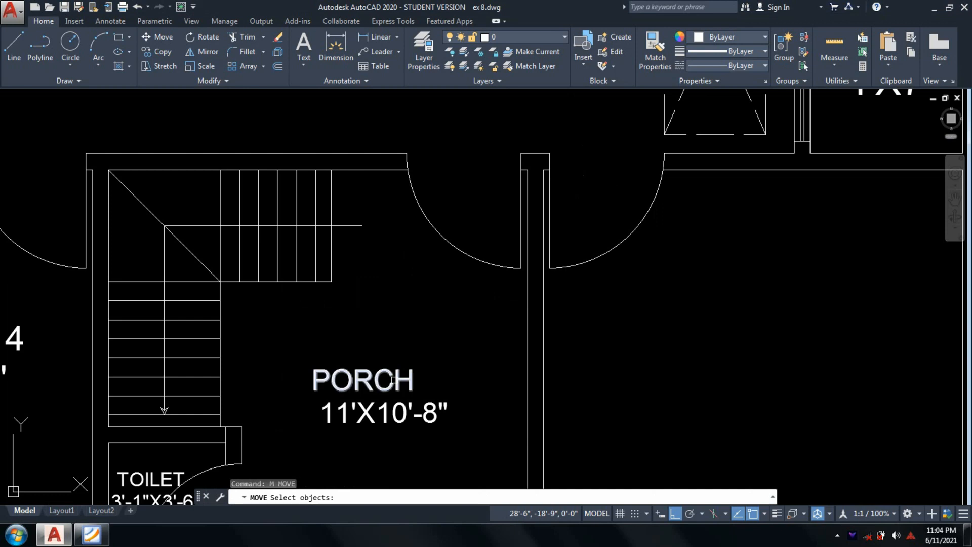
scroll(394, 380, up, 2)
click(454, 359)
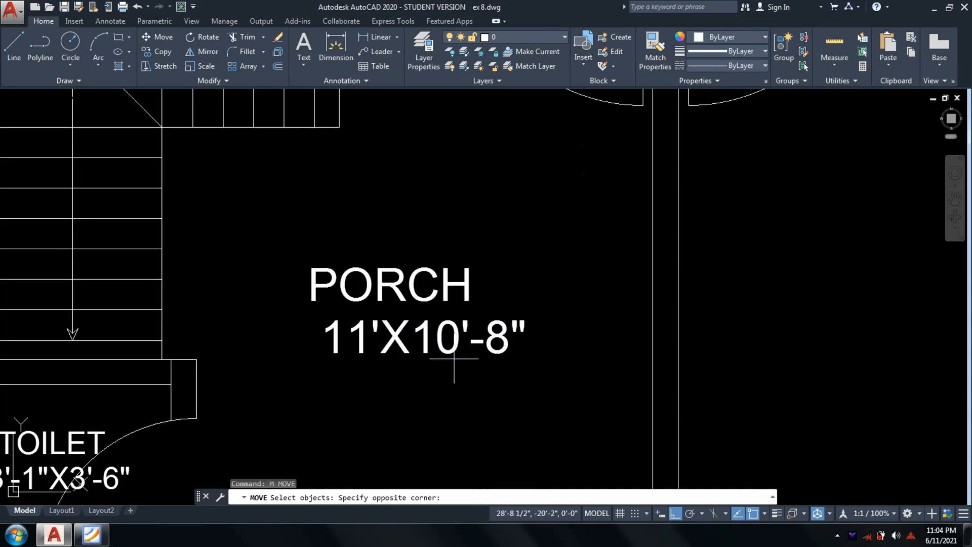
click(421, 347)
key(Return)
click(417, 352)
click(375, 355)
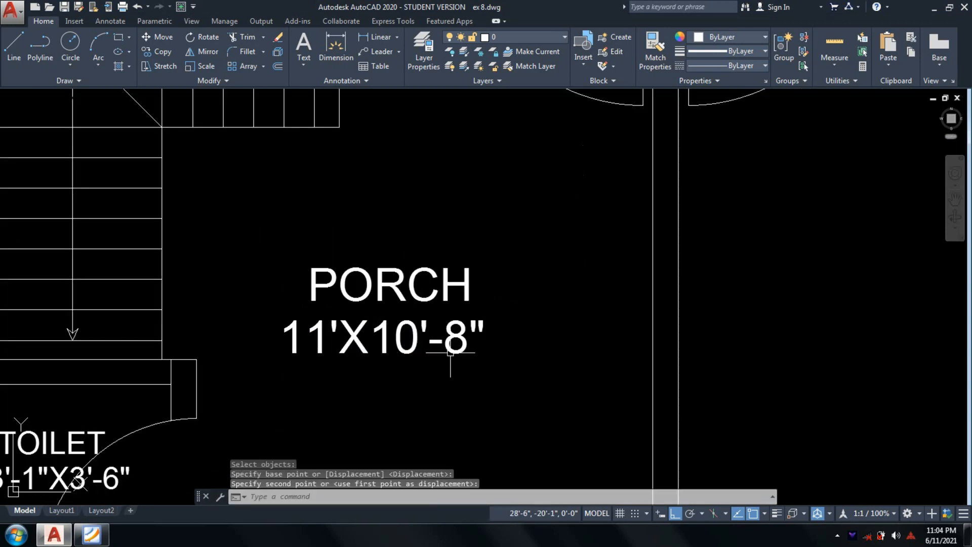
Step: Shift the porch's size line slightly back to the right to centre it under PORCH
key(Return)
click(425, 374)
click(364, 330)
key(Return)
click(365, 333)
click(379, 333)
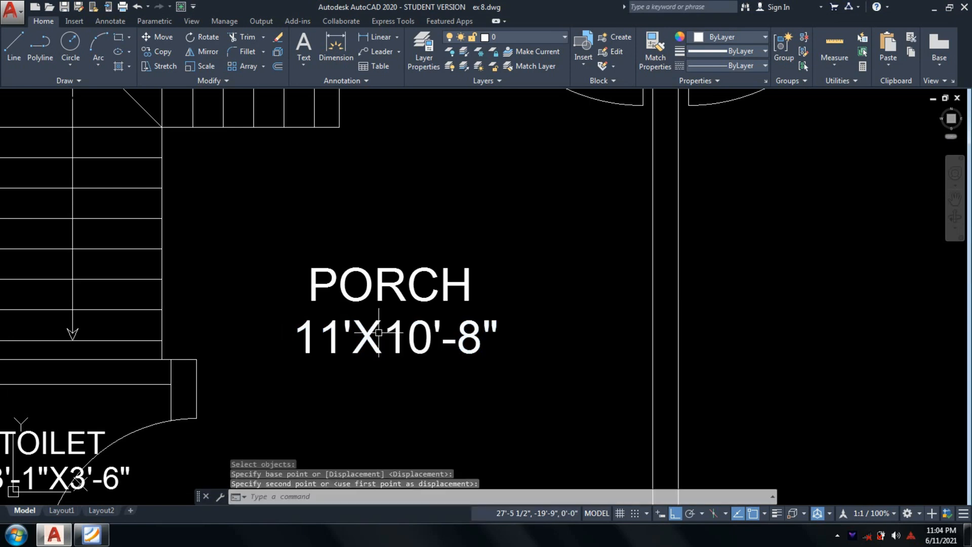
Step: Scale both lines of the porch label up to about one and a half times their size
text(sc)
key(Return)
click(500, 389)
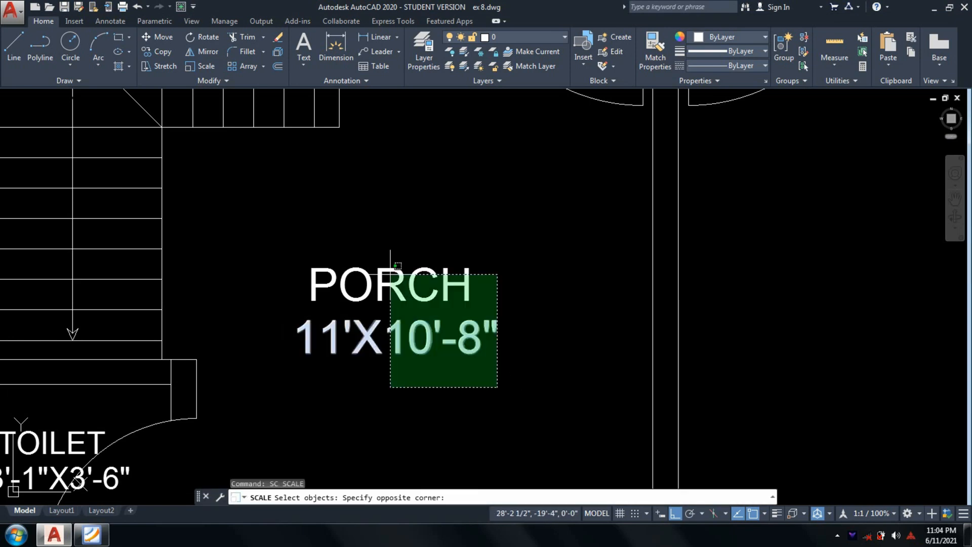
click(375, 256)
key(Return)
click(373, 293)
click(560, 344)
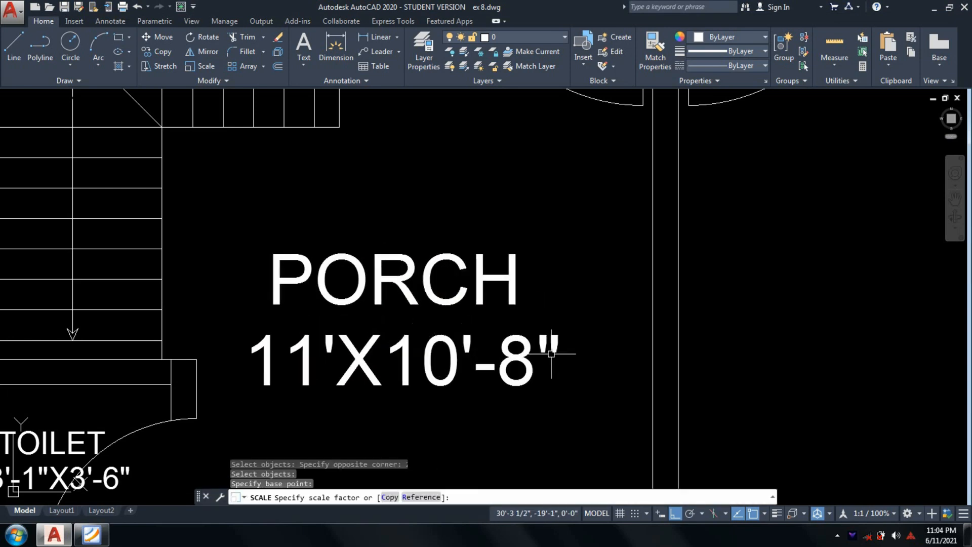
scroll(549, 312, down, 4)
scroll(549, 312, down, 2)
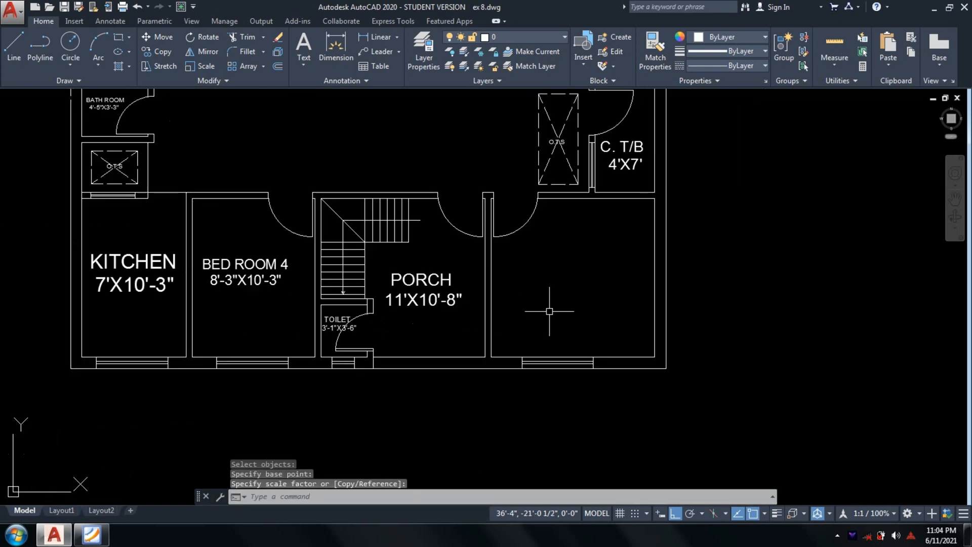
middle_drag(549, 311, 468, 331)
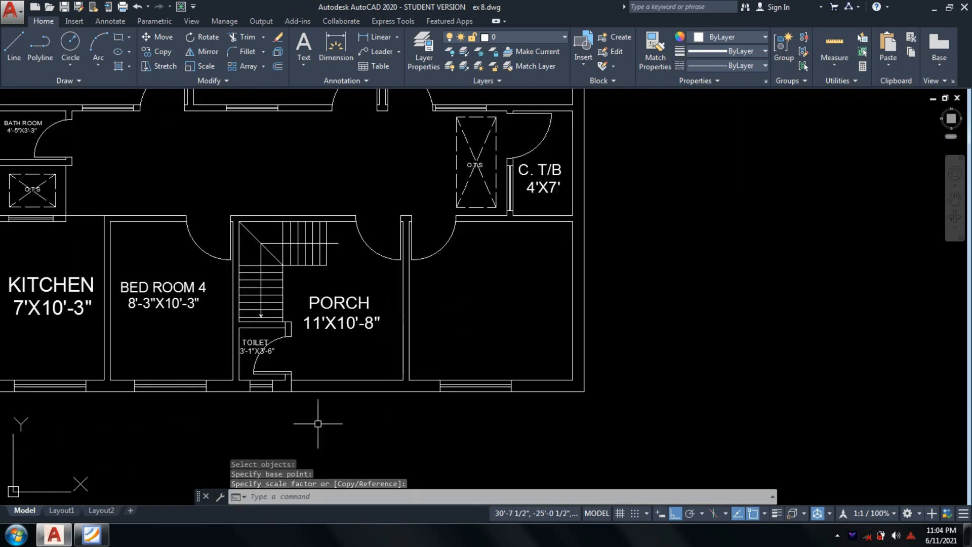
Step: Check the reference PDF and start a text label about 1'-4 1/2" high in the room beside the porch with the first line DRAWING ROOM
click(100, 539)
click(101, 542)
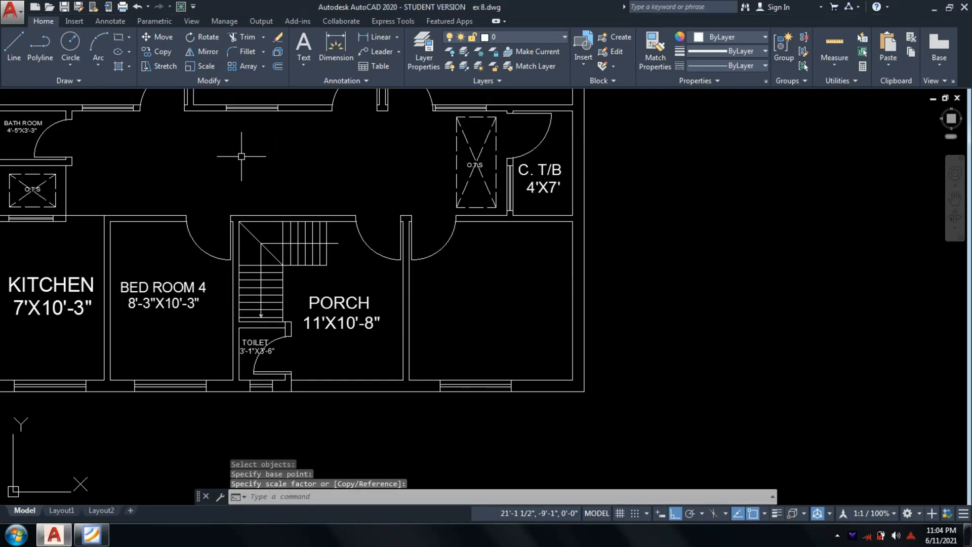
click(92, 535)
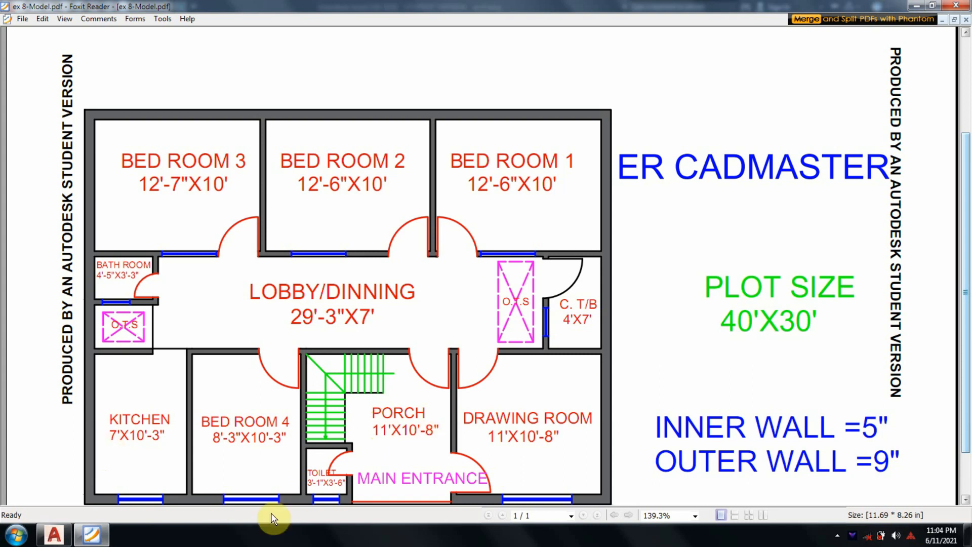
click(87, 540)
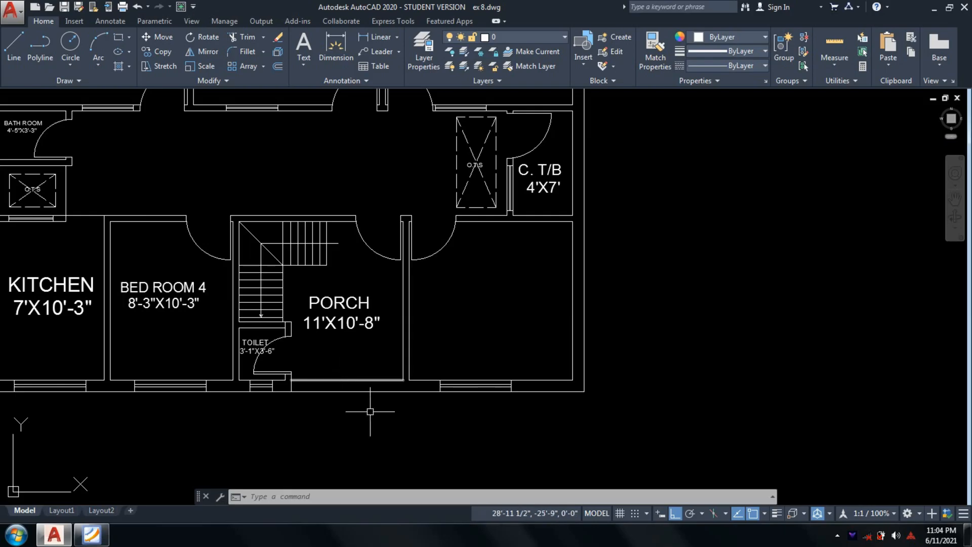
middle_drag(411, 415, 362, 460)
text(dt)
key(Return)
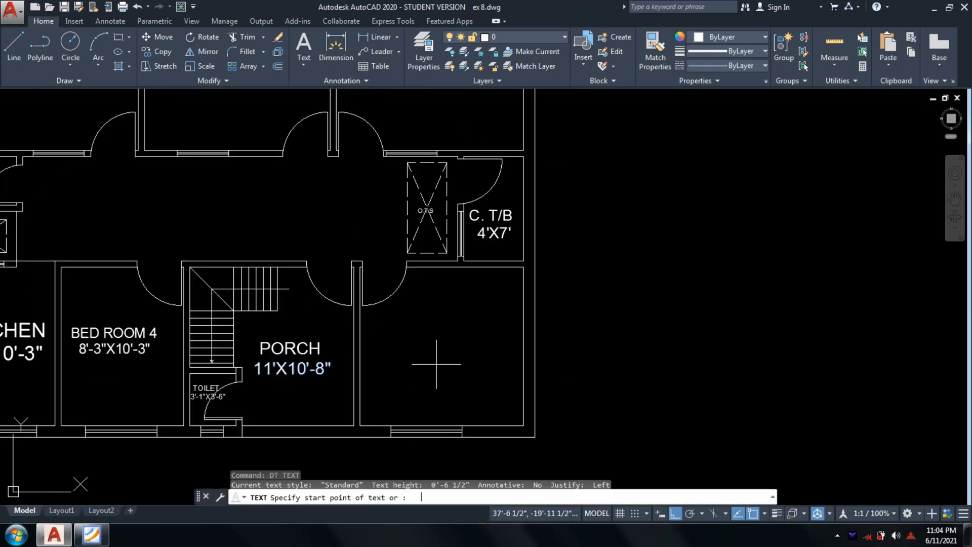
click(395, 351)
key(Return)
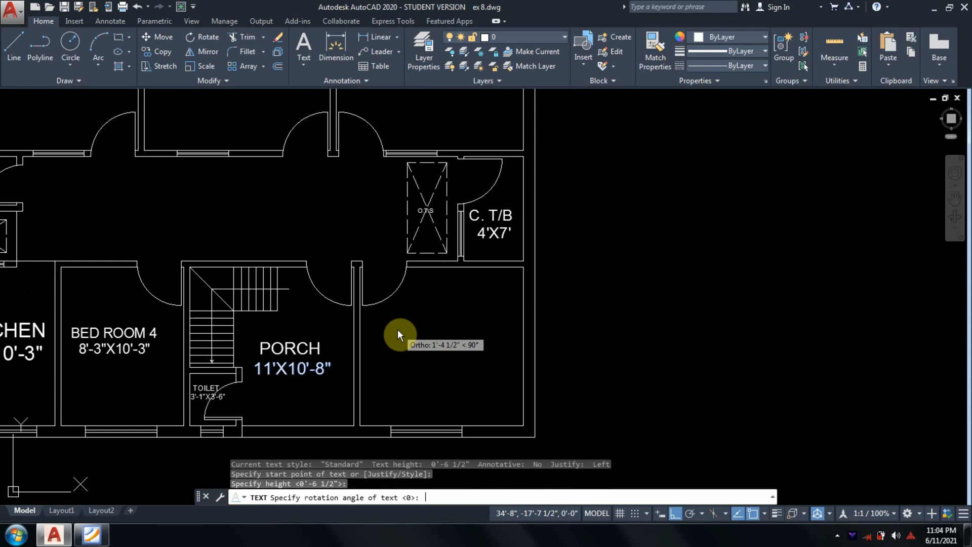
key(Return)
text(DR)
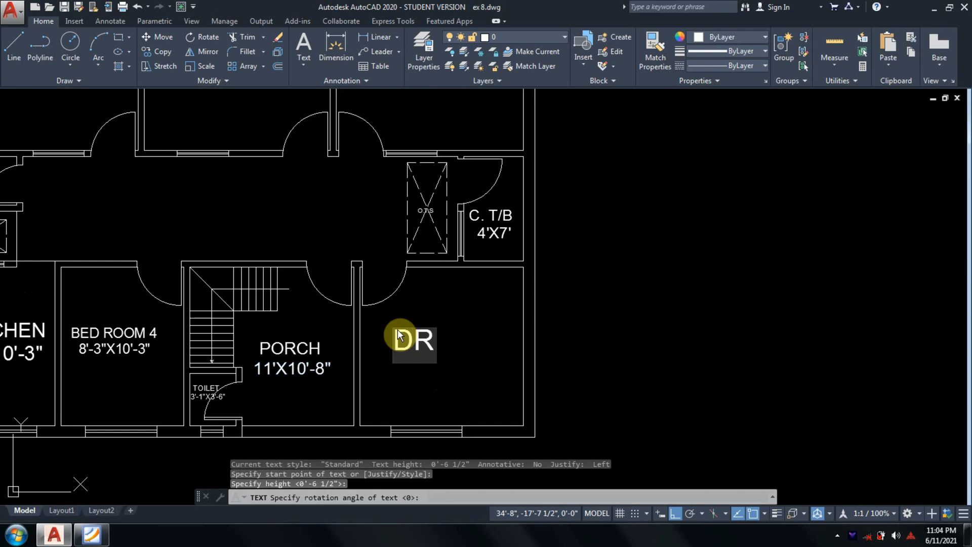
text(AWING E)
key(BackSpace)
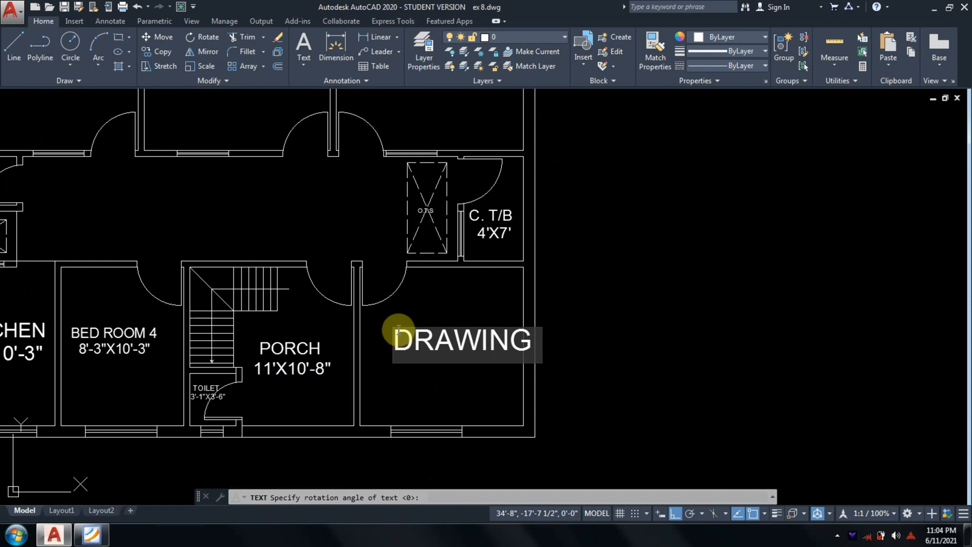
text(RO)
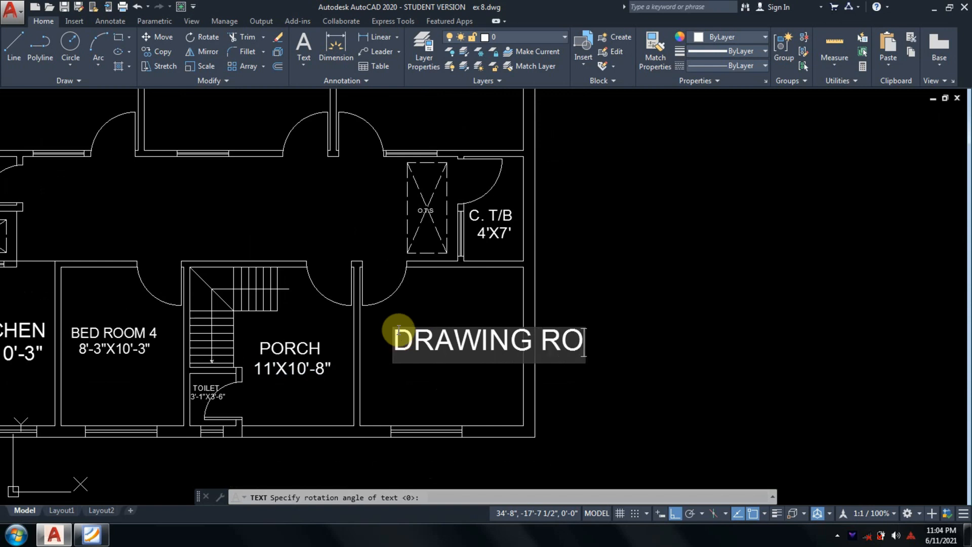
text(OM)
key(Return)
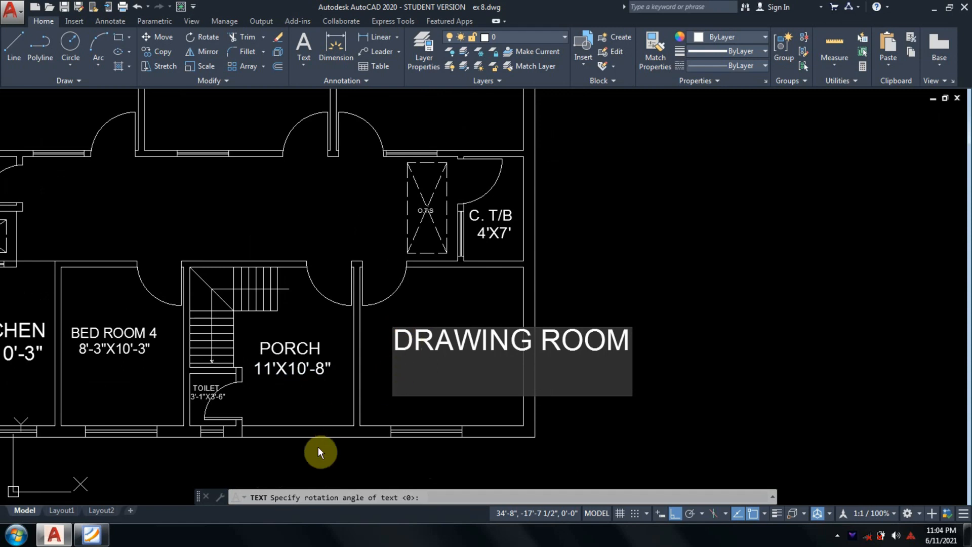
Step: Look up the drawing room's size in the reference PDF and add 11'X10'-8" as the label's second line
click(92, 538)
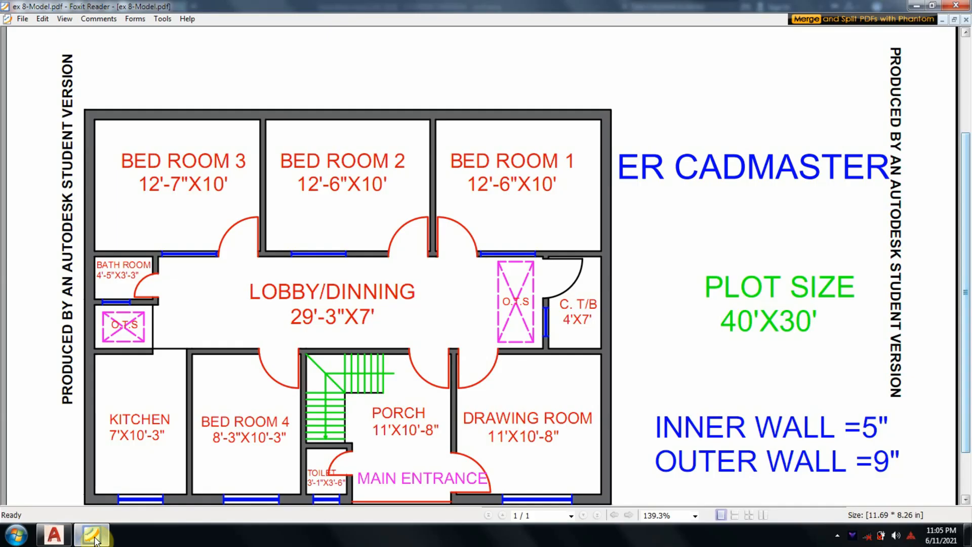
click(93, 537)
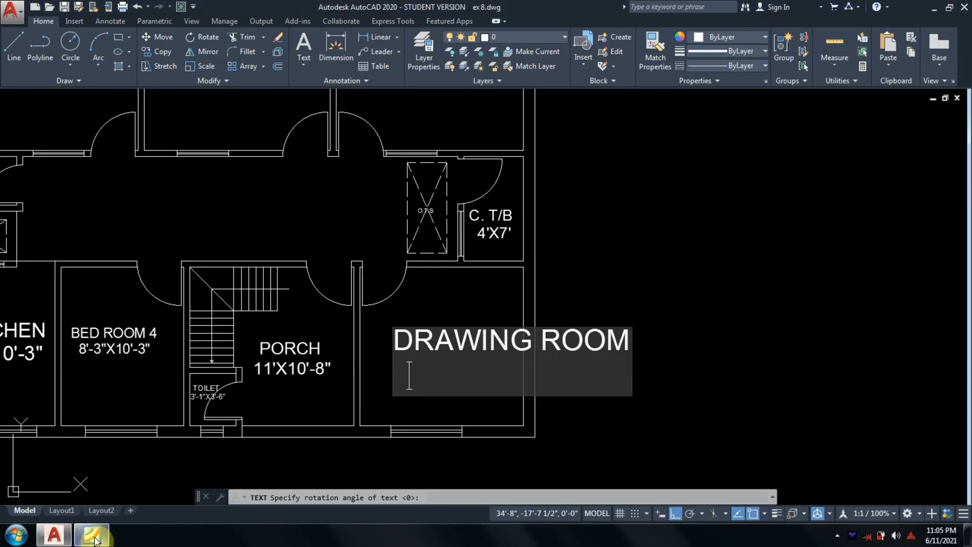
text(11)
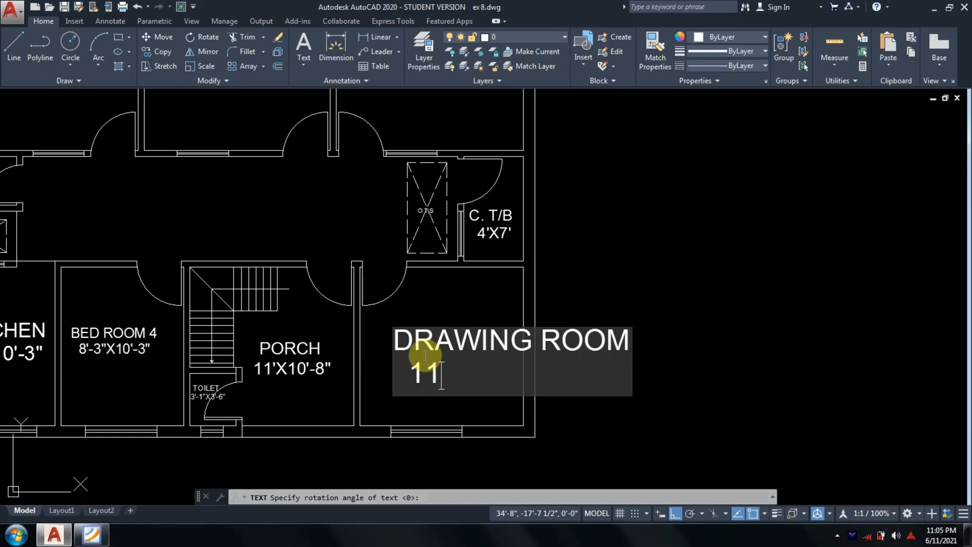
text('X10'-8")
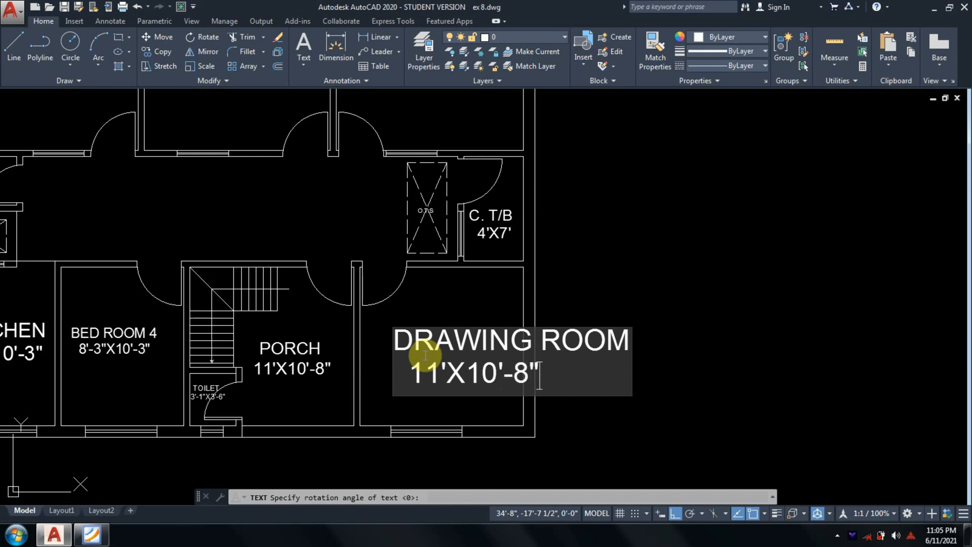
key(Return)
key(Return)
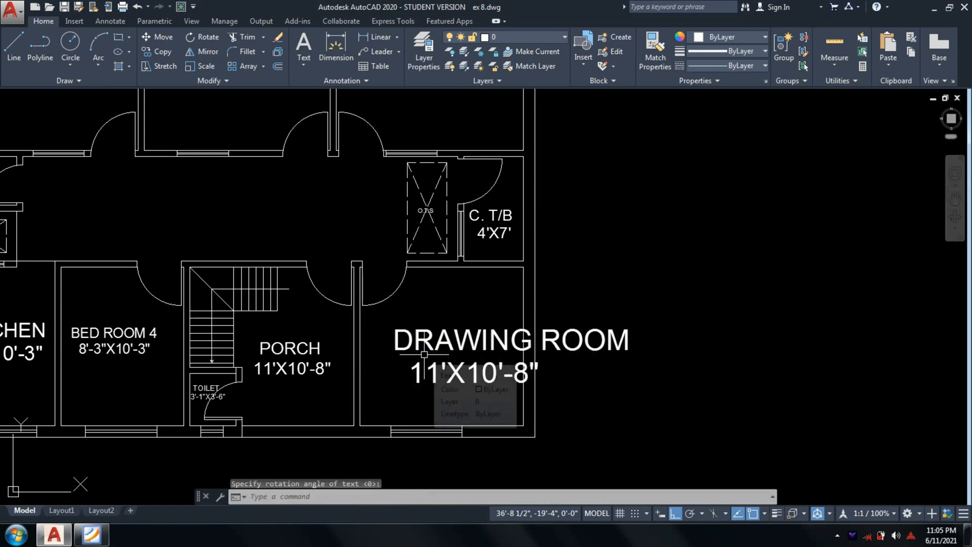
Step: Scale both lines of the drawing room label down to about 0.6 of their size
text(sc)
key(Return)
scroll(451, 384, up, 2)
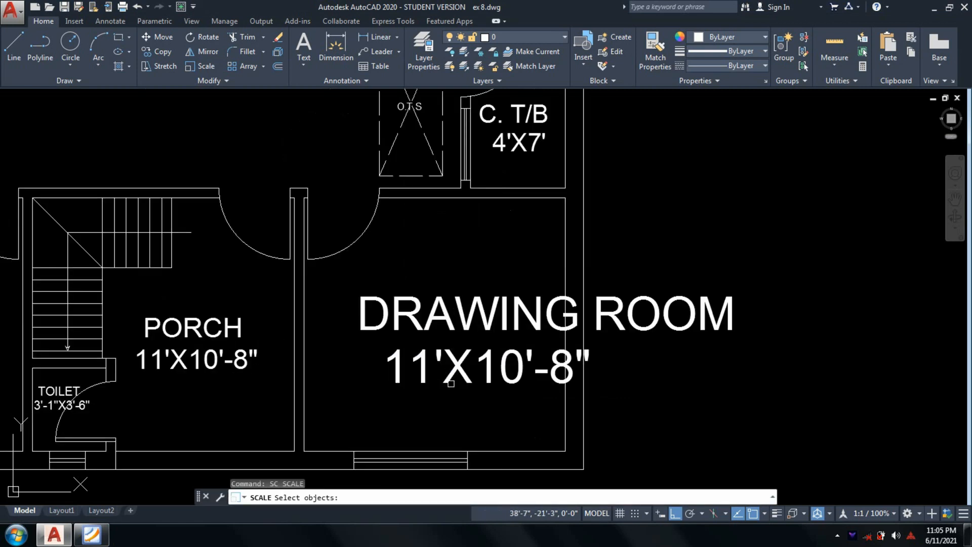
click(451, 383)
click(430, 314)
key(Return)
click(358, 330)
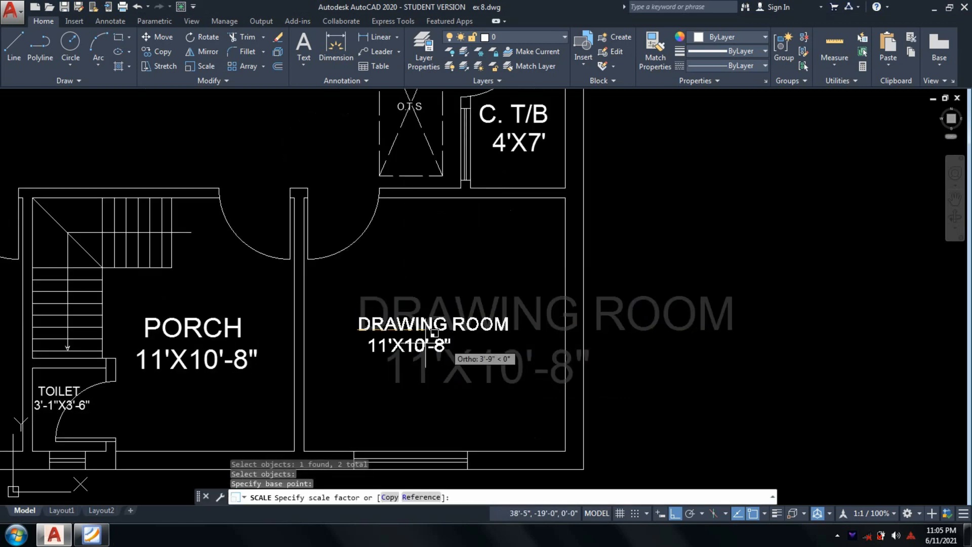
click(462, 357)
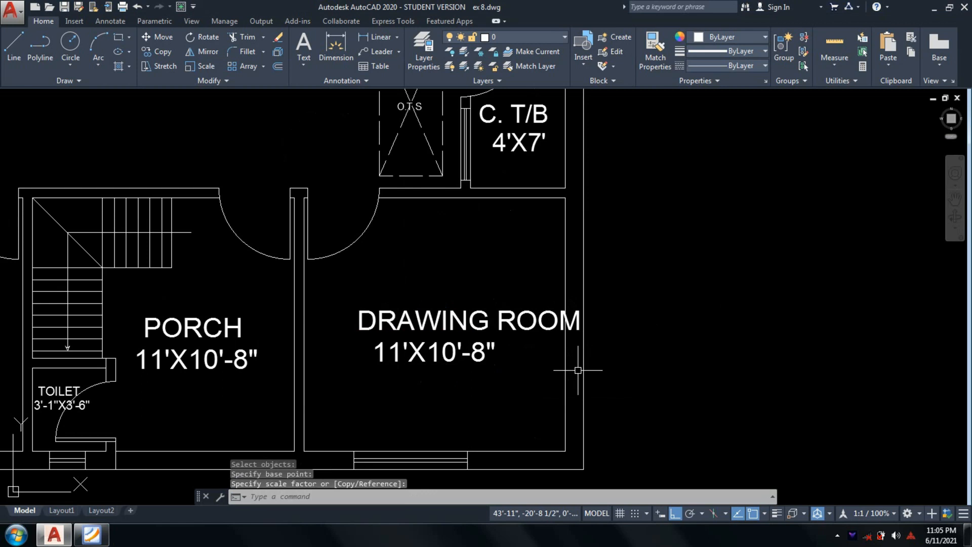
Step: Move both lines of the drawing room label to the left so they fit between the room's walls
text(m)
key(Return)
click(530, 376)
click(450, 324)
key(Return)
click(358, 330)
click(327, 321)
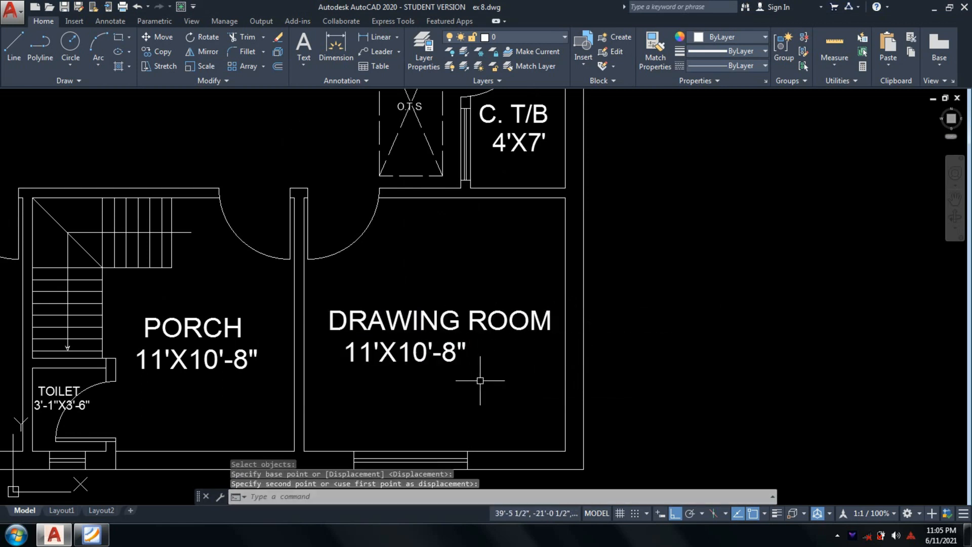
Step: Move the drawing room's size line about 11 1/2 inches to the right so it sits centred under DRAWING ROOM
text(m)
key(Return)
click(486, 380)
click(426, 353)
key(Return)
click(402, 352)
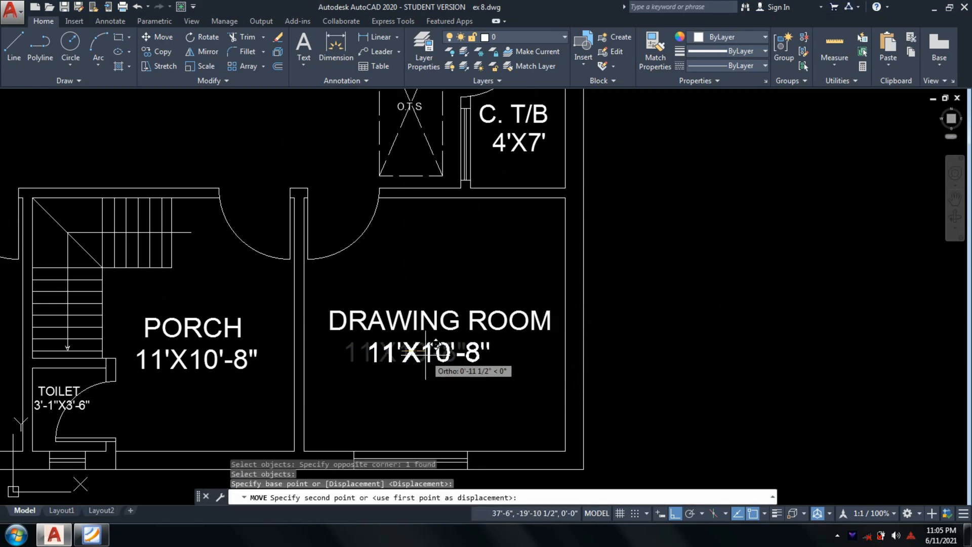
click(426, 354)
Step: Start a horizontal text label in the central hall below the three upper bedrooms with the first line LOBBY/DINNING
scroll(560, 392, down, 4)
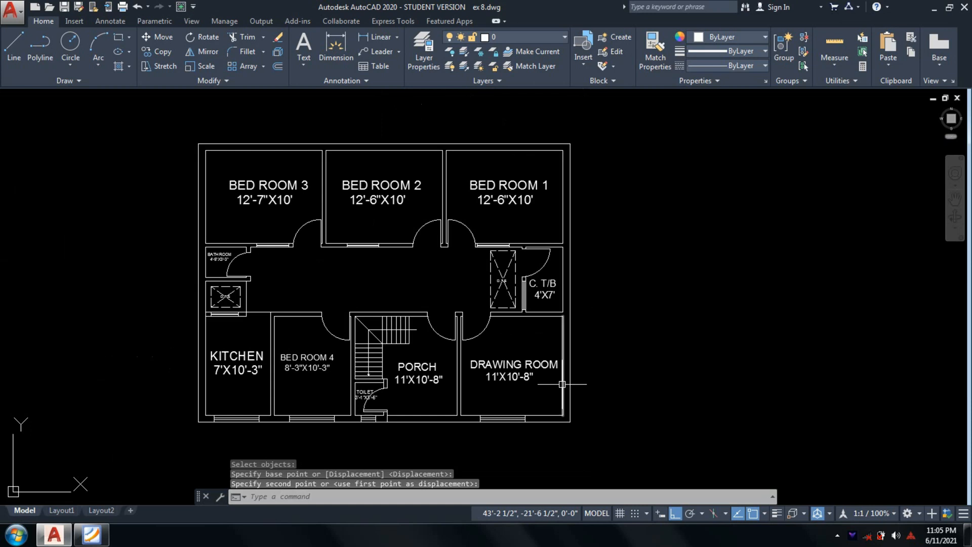
scroll(435, 413, up, 3)
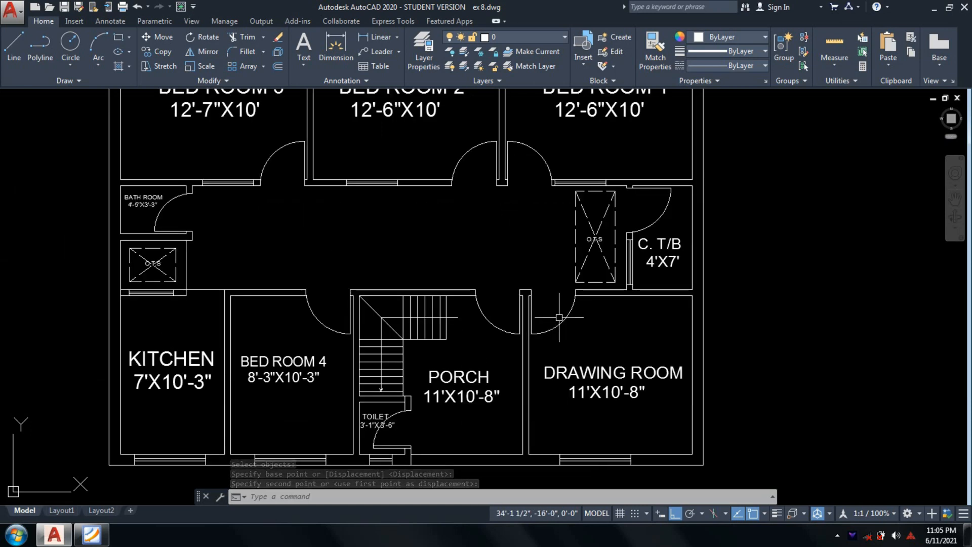
scroll(559, 318, down, 3)
text(dt)
key(Return)
scroll(503, 397, up, 3)
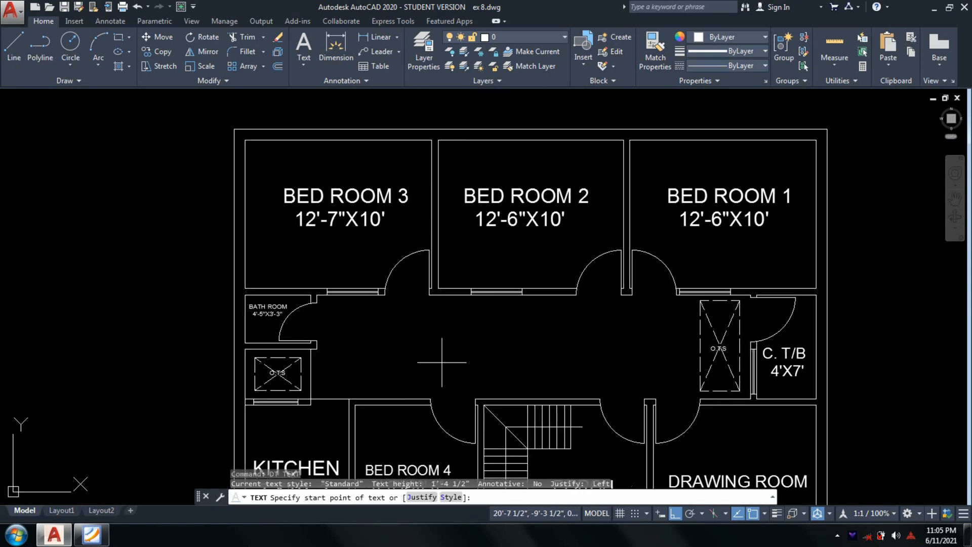
click(396, 381)
click(398, 344)
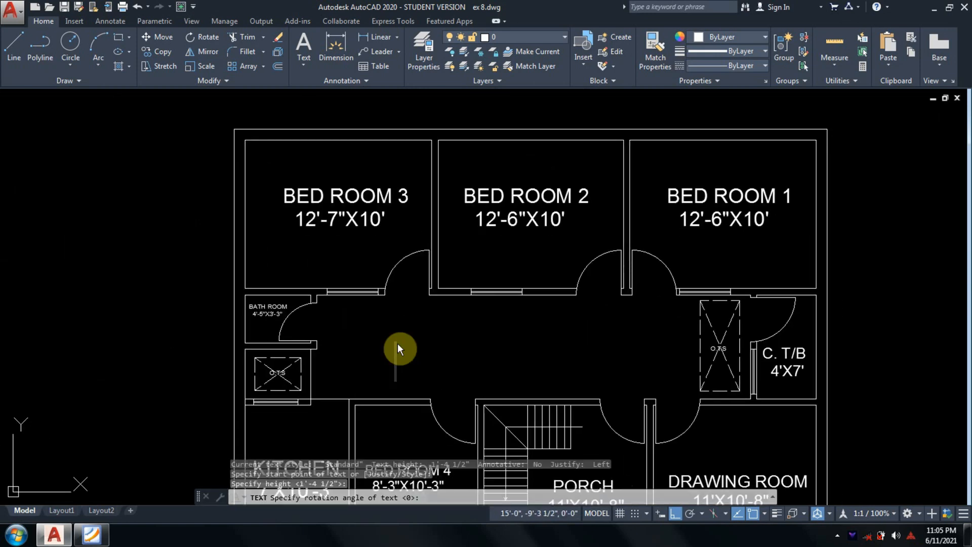
key(Return)
text(LOBB)
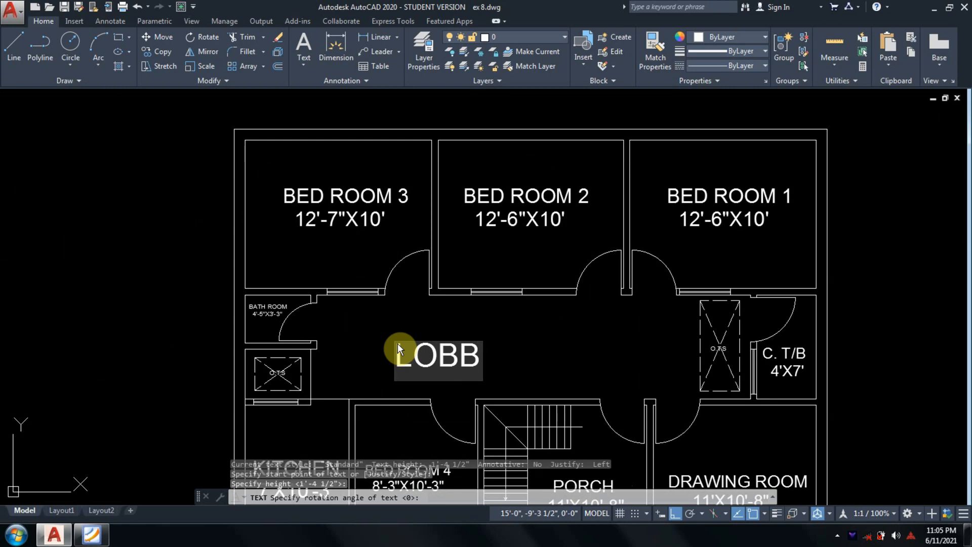
text(Y)
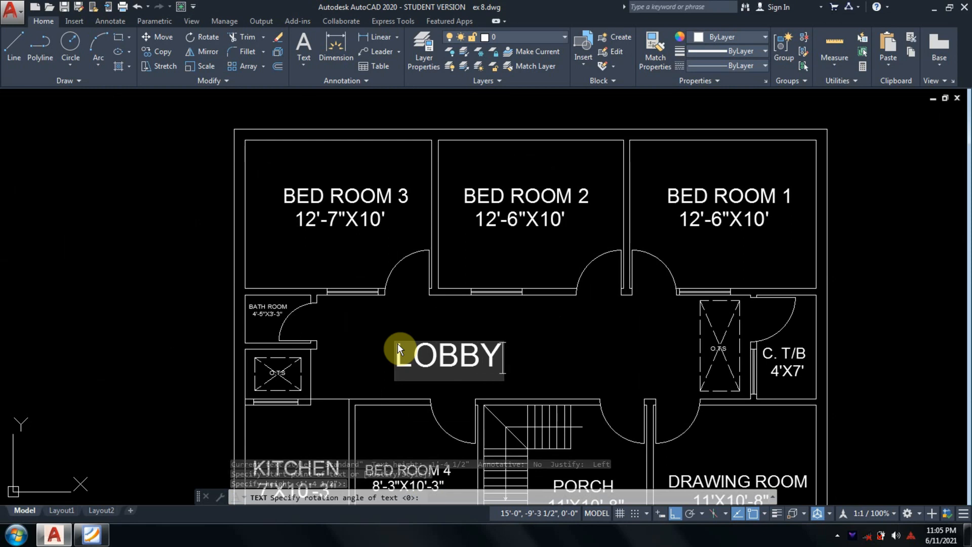
text(/DINNING)
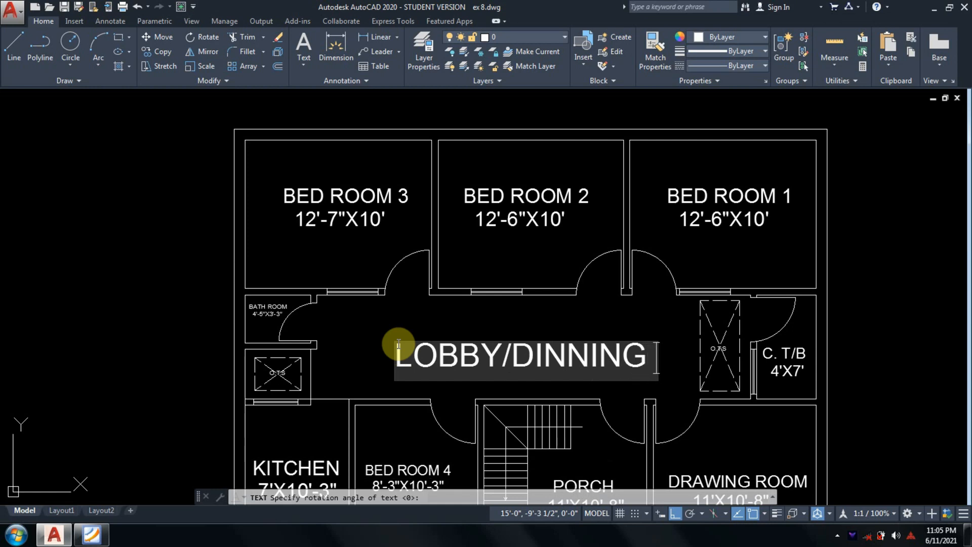
key(Return)
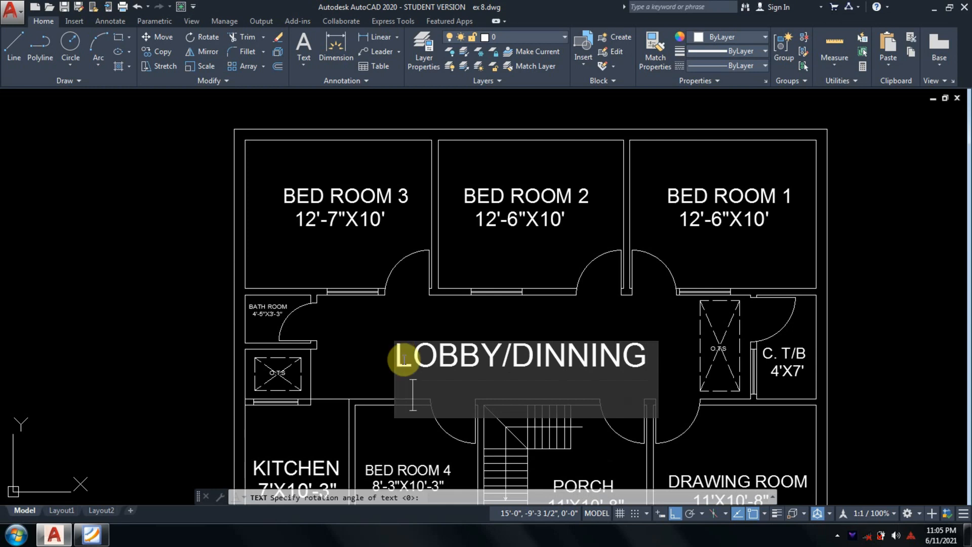
Step: Check the lobby's size in the reference PDF, then finish its label with the second line 29'-3"X7'
click(90, 536)
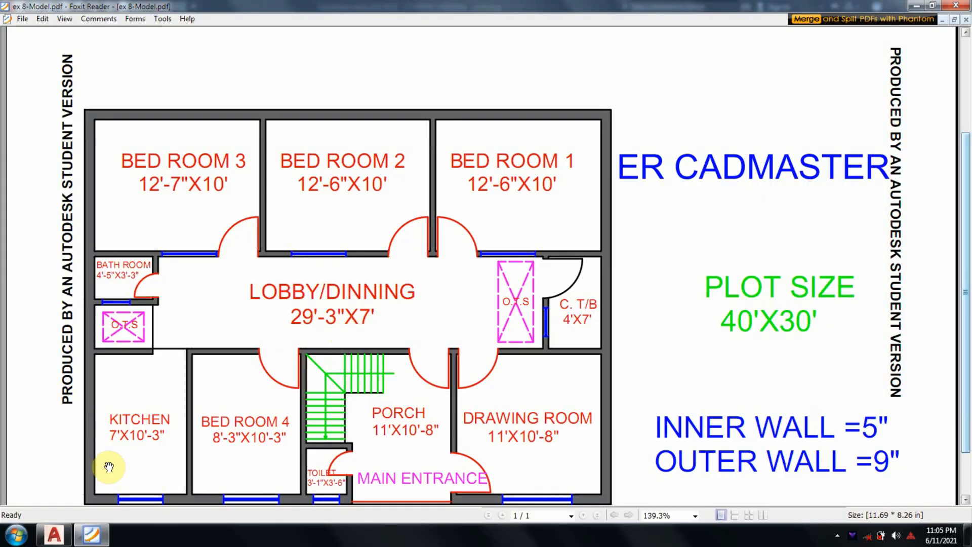
key(alt+Tab)
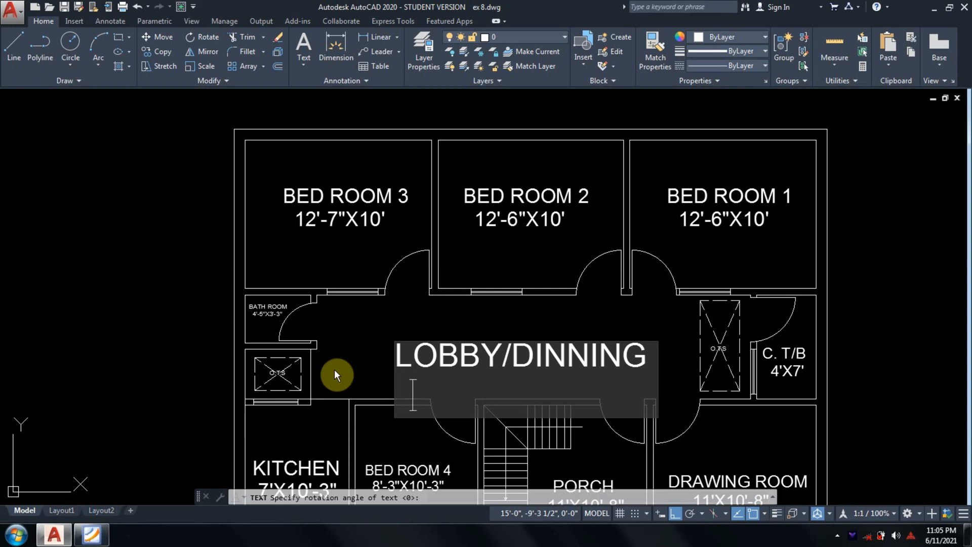
text(29'-)
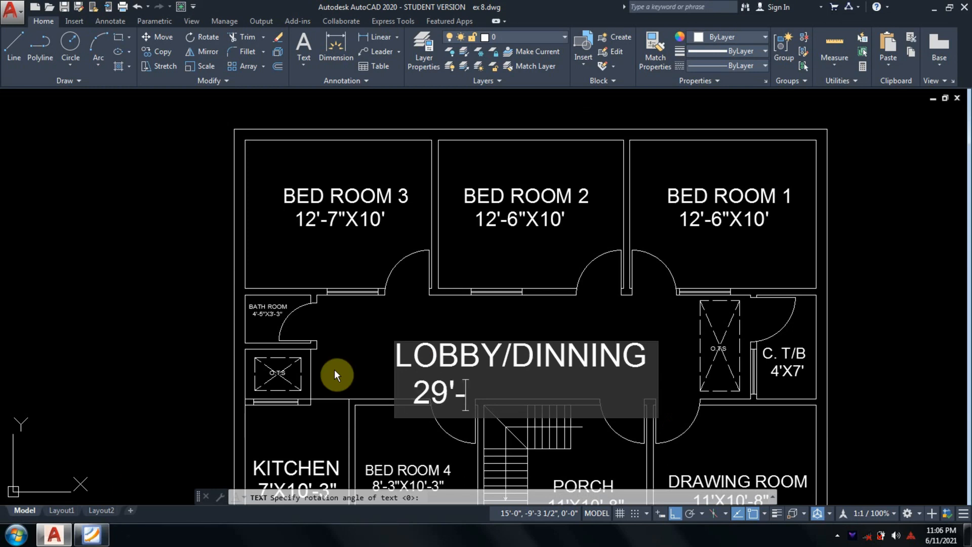
text(3"X)
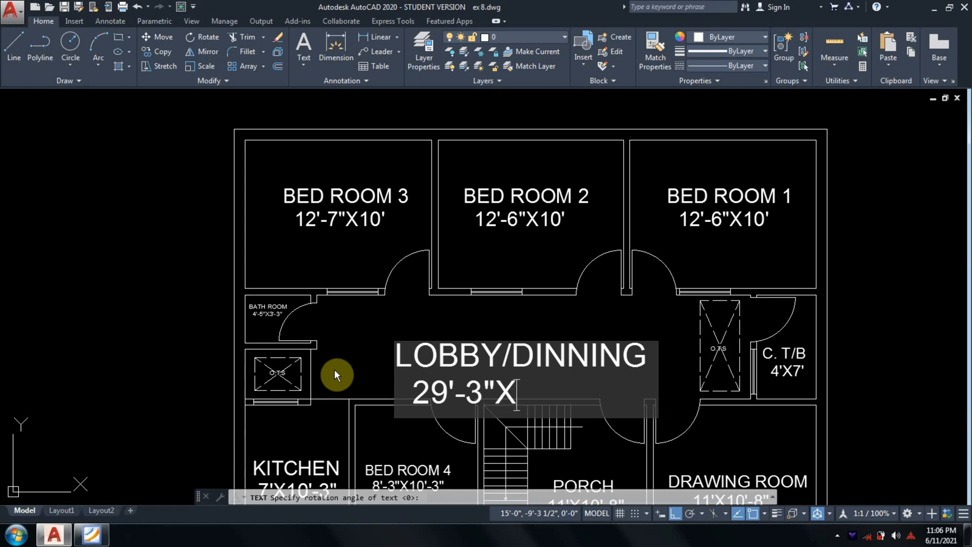
text(7)
text(')
key(Escape)
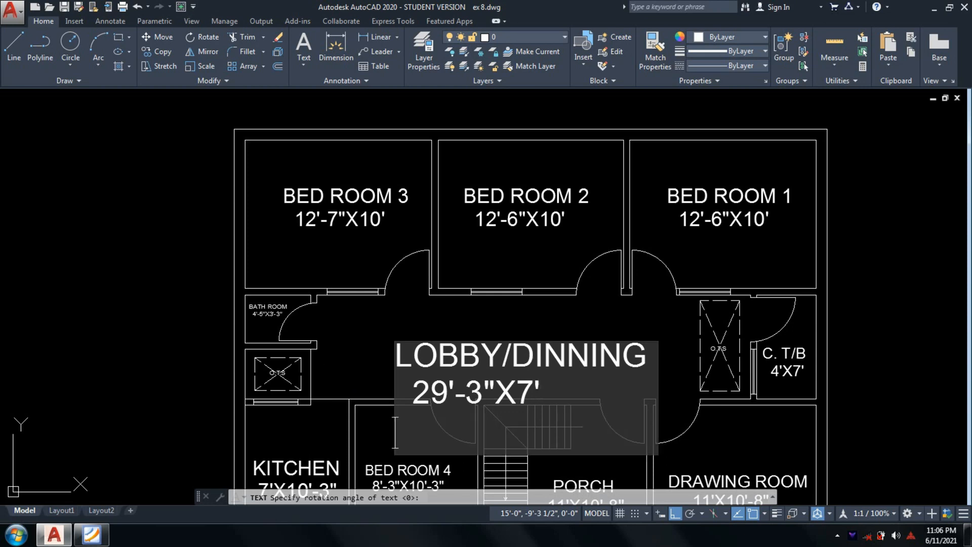
Step: Scale both lines of the lobby label by a factor of 0.75
text(sc)
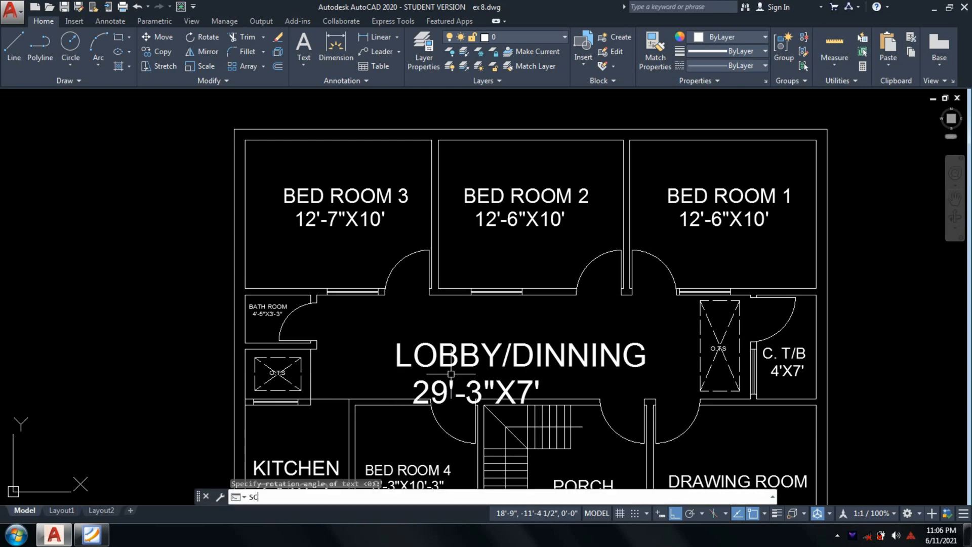
key(Return)
click(520, 379)
click(495, 361)
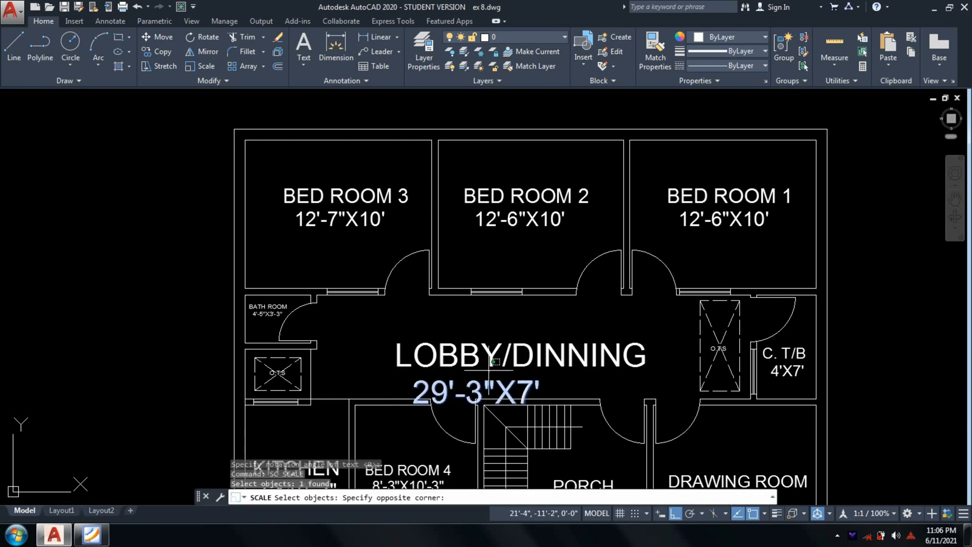
click(469, 375)
key(Return)
click(475, 370)
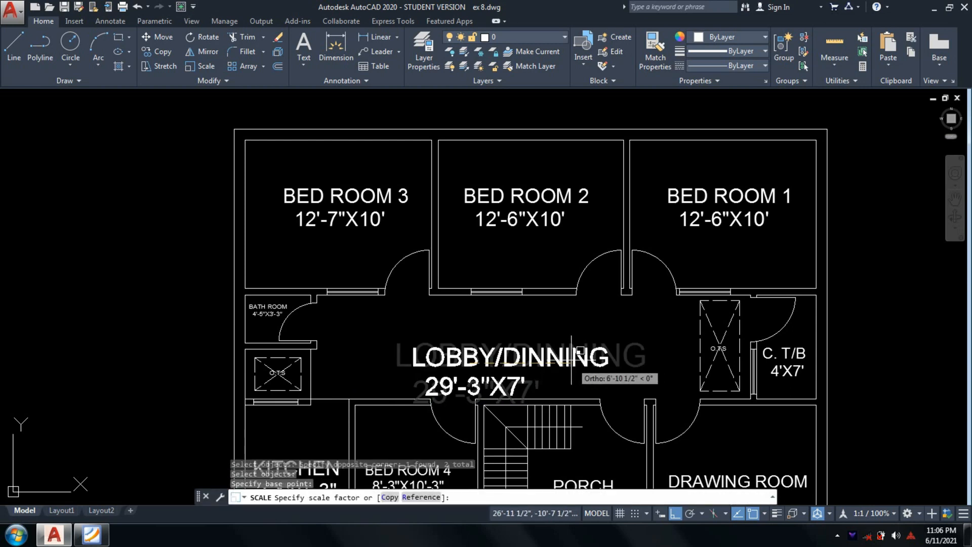
text(0.75)
key(Return)
Step: Try to move both lines of the lobby label within the hall, turning Ortho off for free movement
text(m)
key(Return)
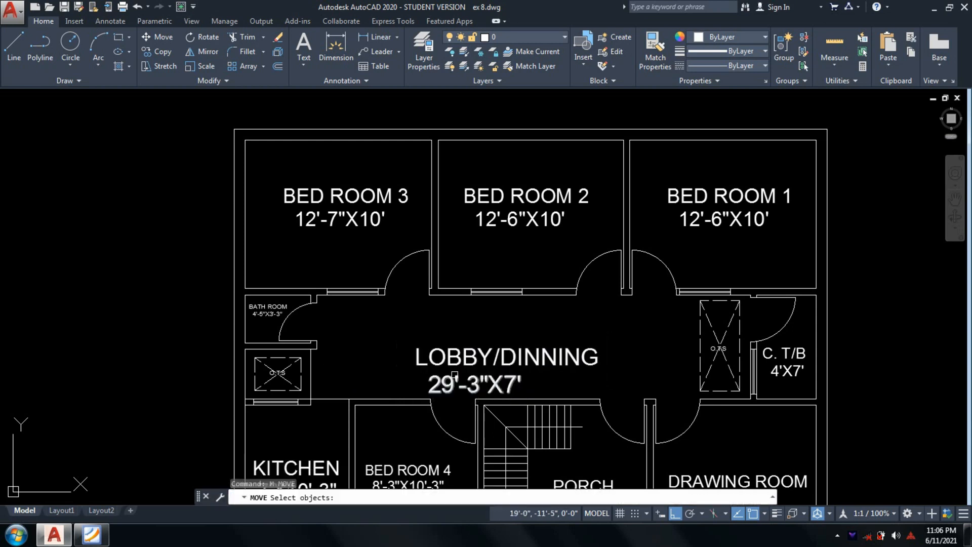
click(530, 381)
click(496, 362)
key(Return)
click(478, 370)
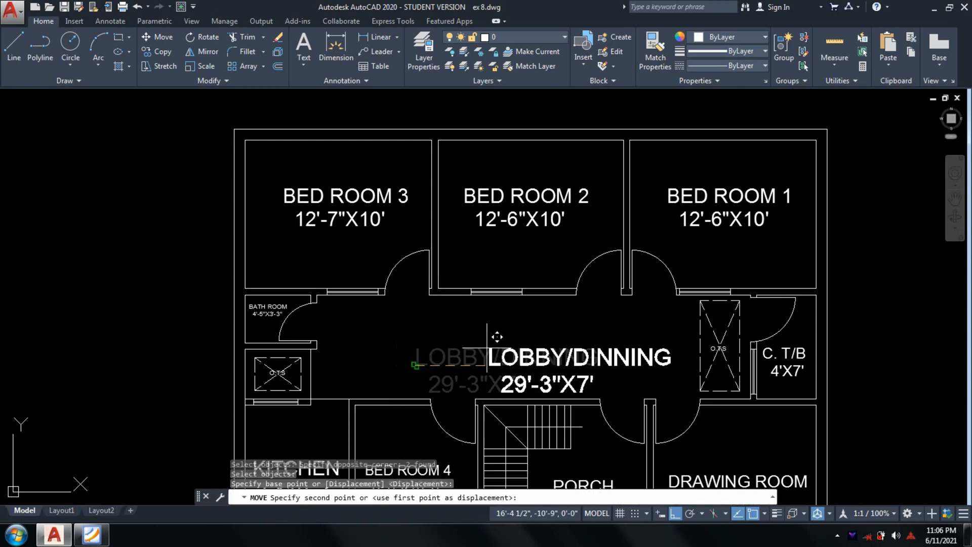
scroll(451, 328, up, 2)
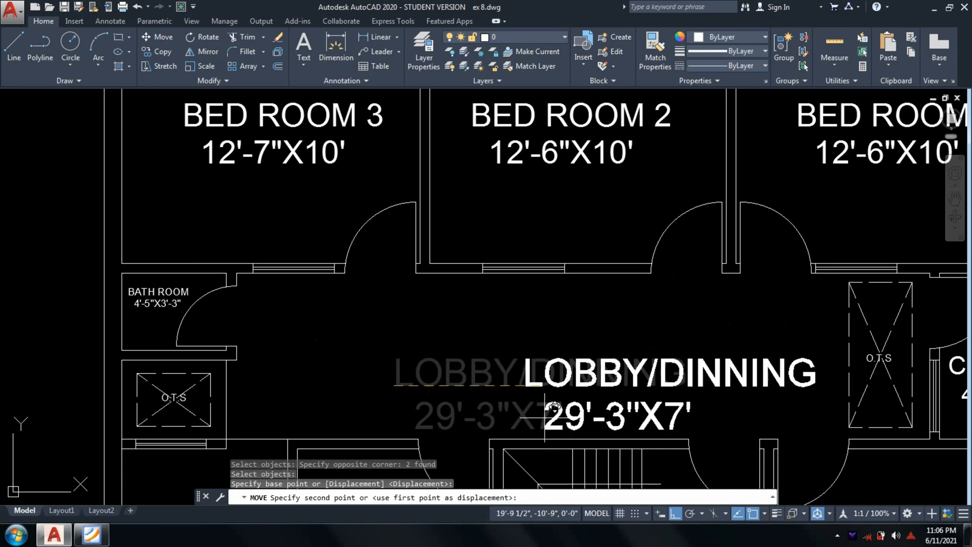
click(676, 513)
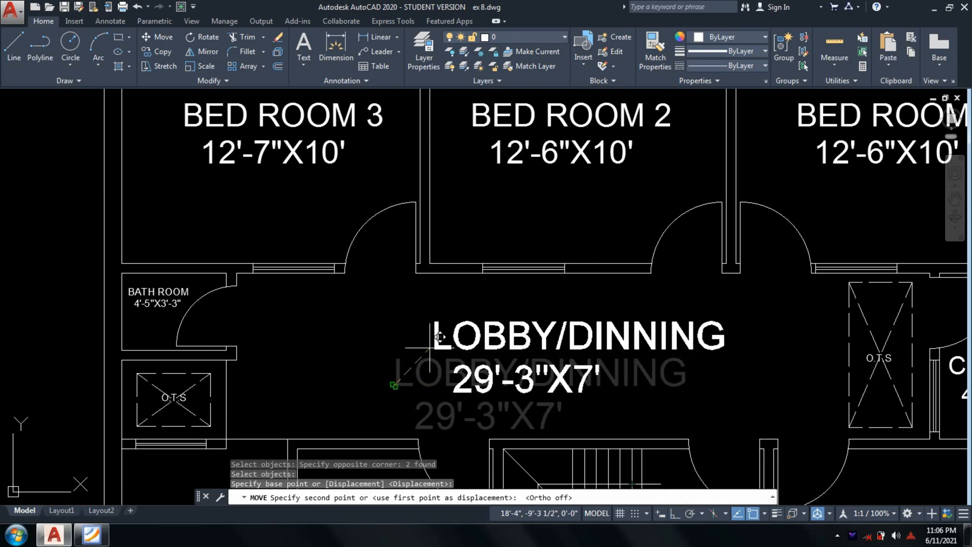
click(395, 385)
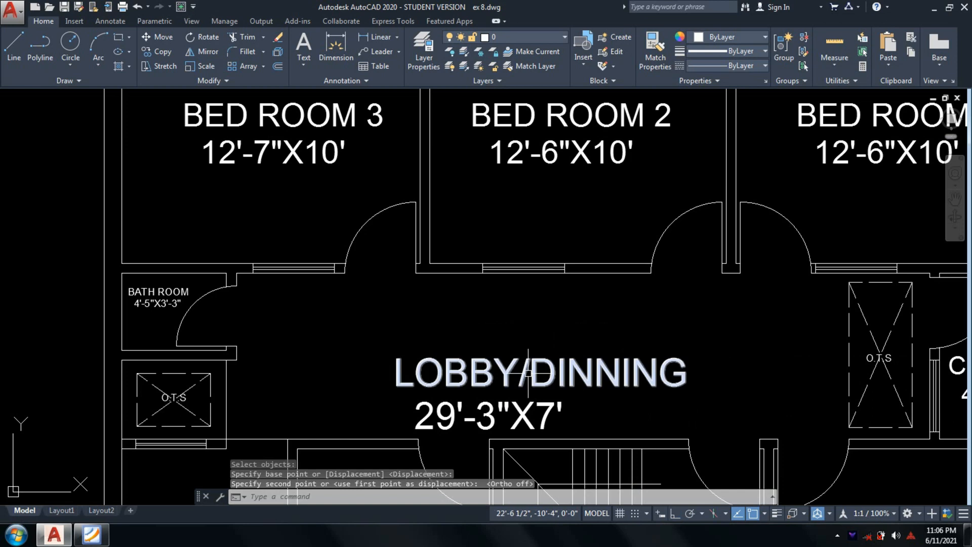
text(m)
key(Return)
click(590, 396)
click(494, 362)
key(Return)
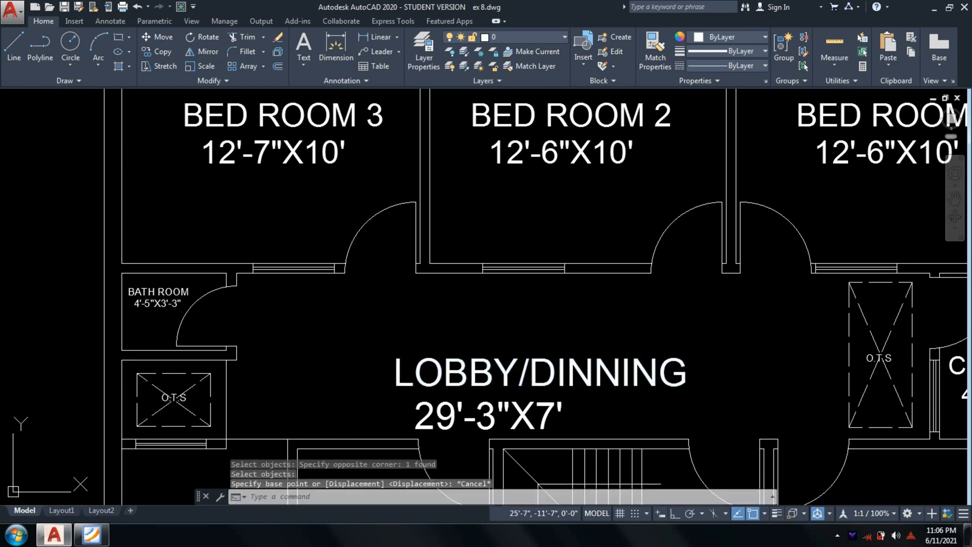
key(Escape)
Step: Move both lines of the lobby label to the left within the hall
key(Return)
click(616, 408)
click(511, 372)
key(Return)
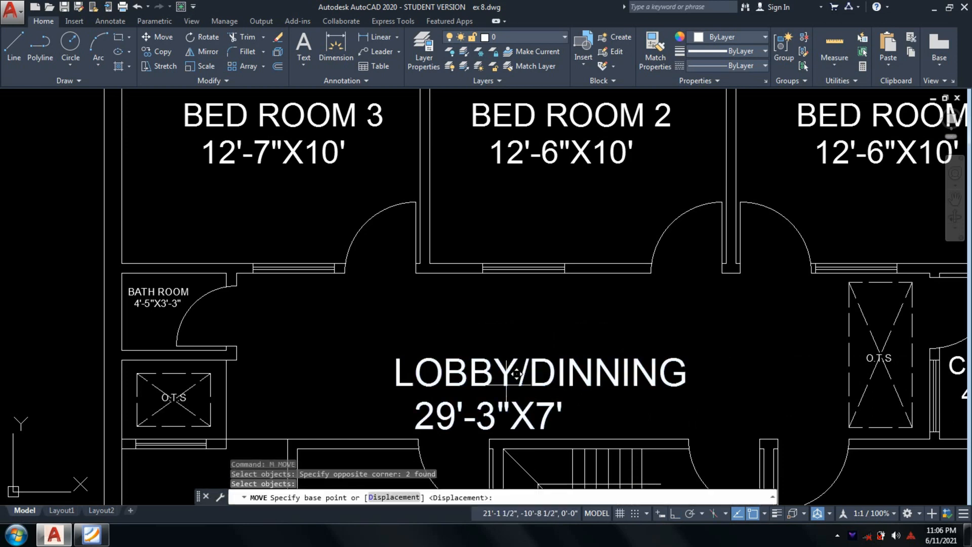
click(511, 371)
click(397, 372)
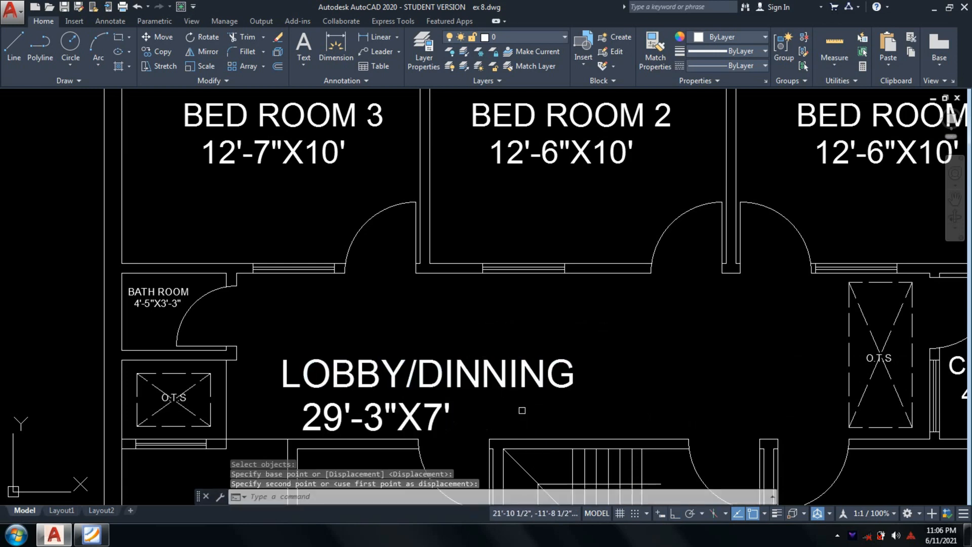
Step: Position both lines of the lobby label around the middle of the hall, clear of the lower wall
key(Return)
click(522, 410)
click(304, 385)
key(Return)
click(281, 386)
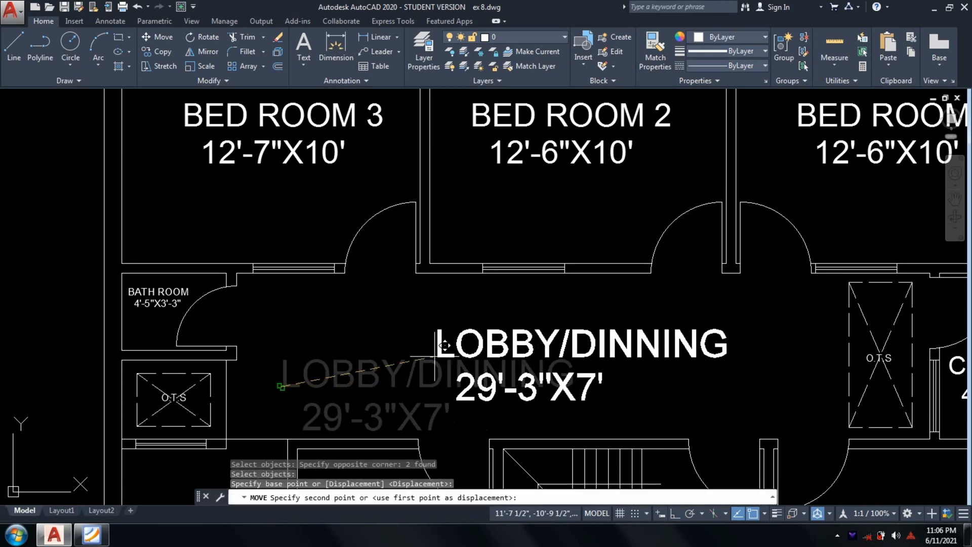
scroll(445, 346, up, 2)
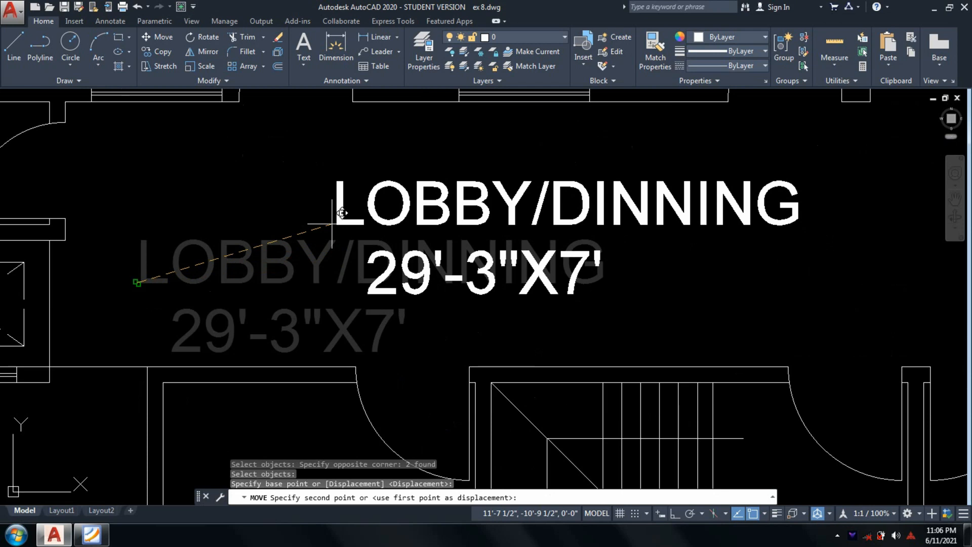
click(243, 282)
Step: Move the lobby's size line slightly to the right so it sits centred under LOBBY/DINNING
scroll(541, 332, down, 4)
text(M)
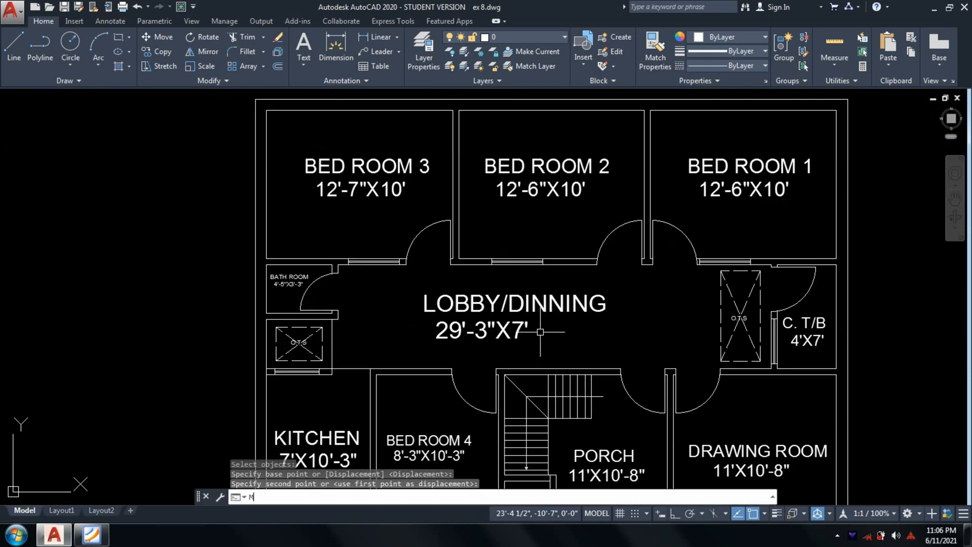
key(Return)
click(538, 321)
key(Return)
scroll(487, 337, up, 4)
click(591, 310)
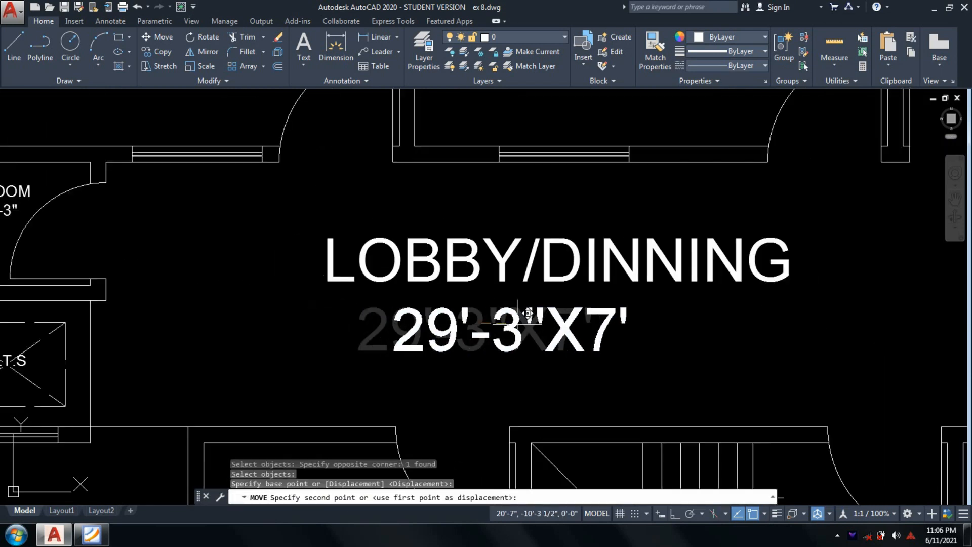
click(636, 310)
Step: Review the labelled plan and compare the porch's front side and main entrance with the reference PDF
scroll(636, 310, down, 7)
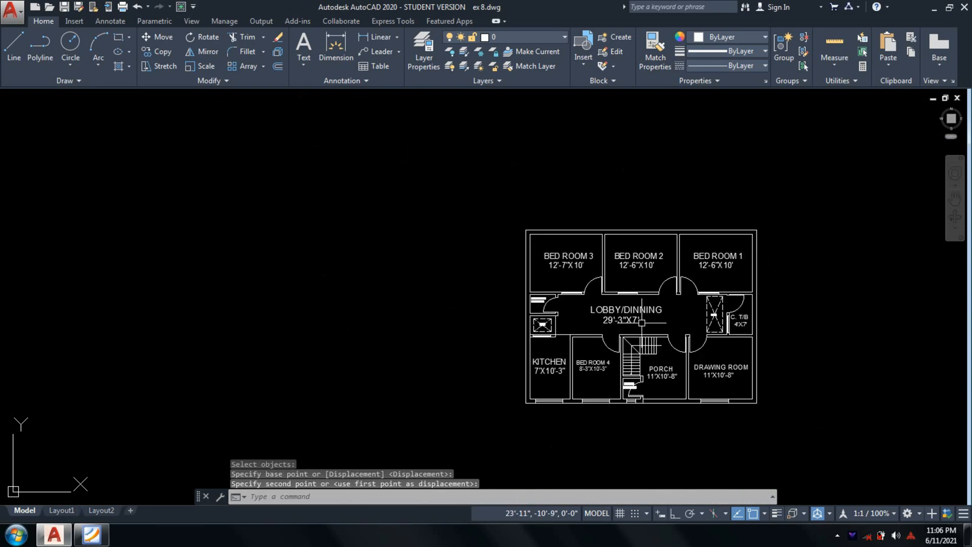
scroll(759, 393, up, 4)
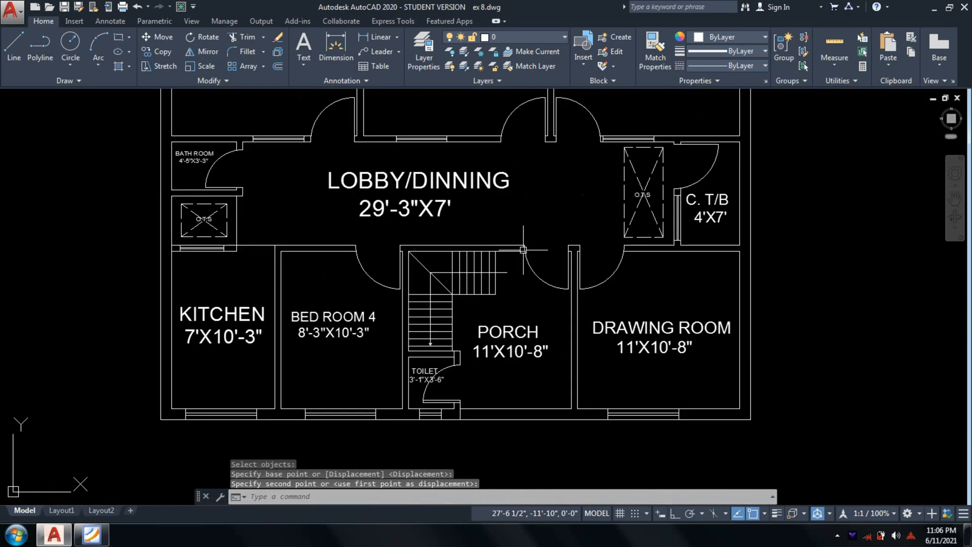
scroll(524, 250, down, 2)
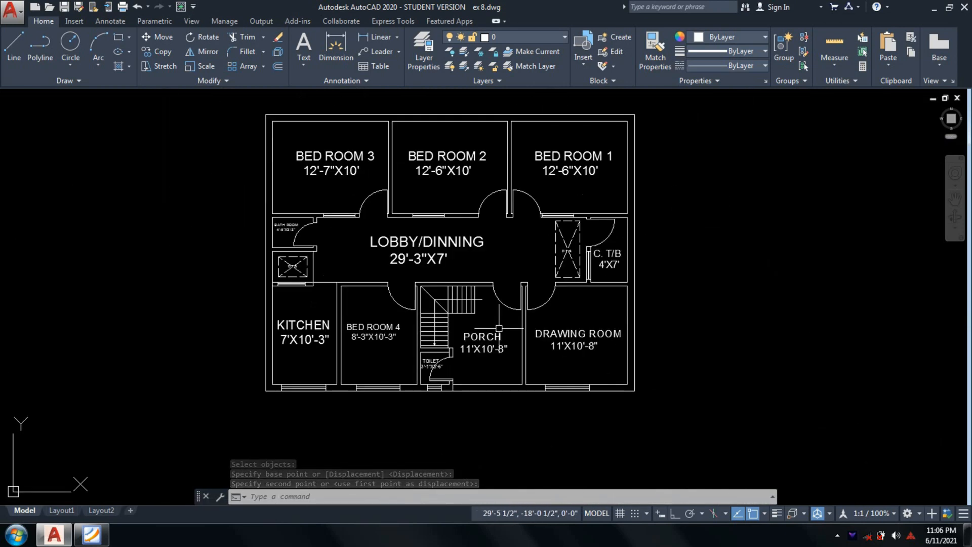
middle_drag(472, 139, 457, 142)
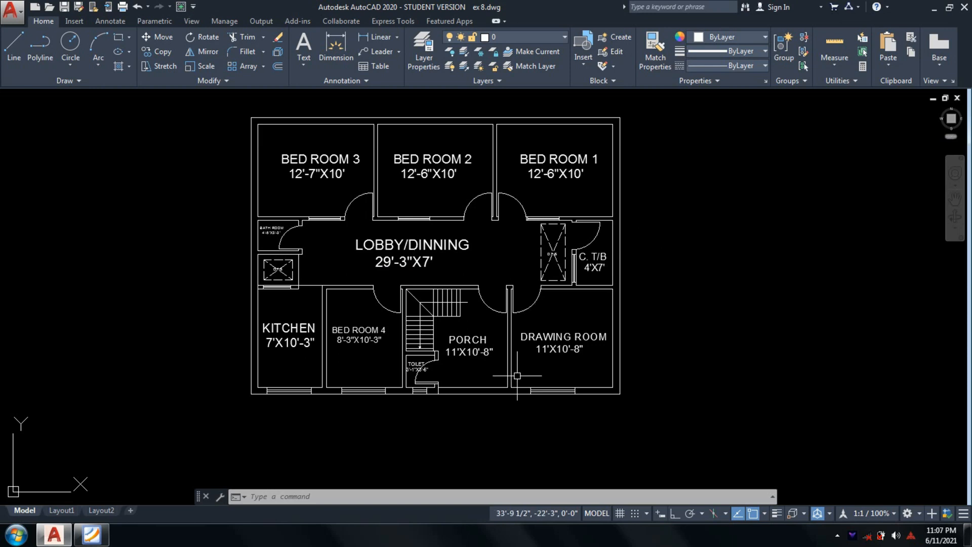
scroll(472, 399, up, 4)
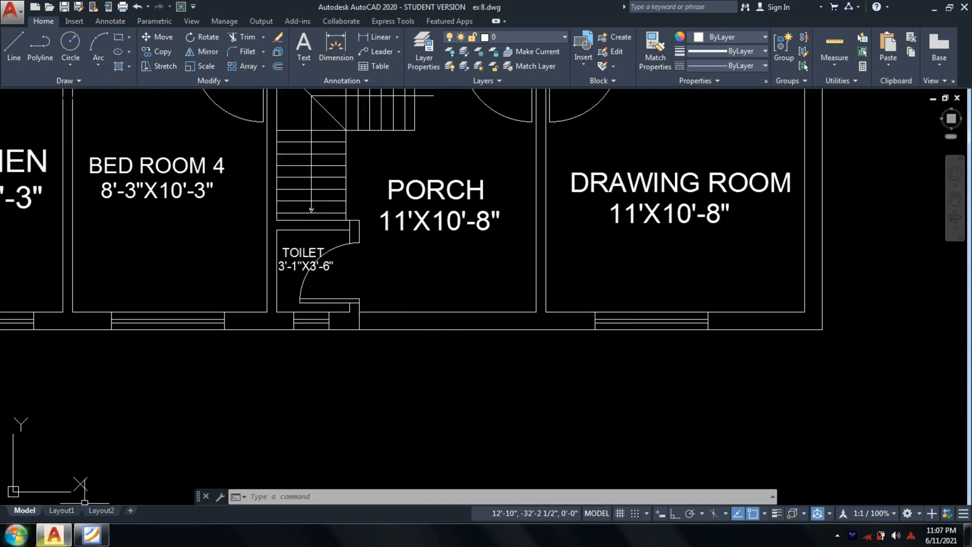
click(91, 535)
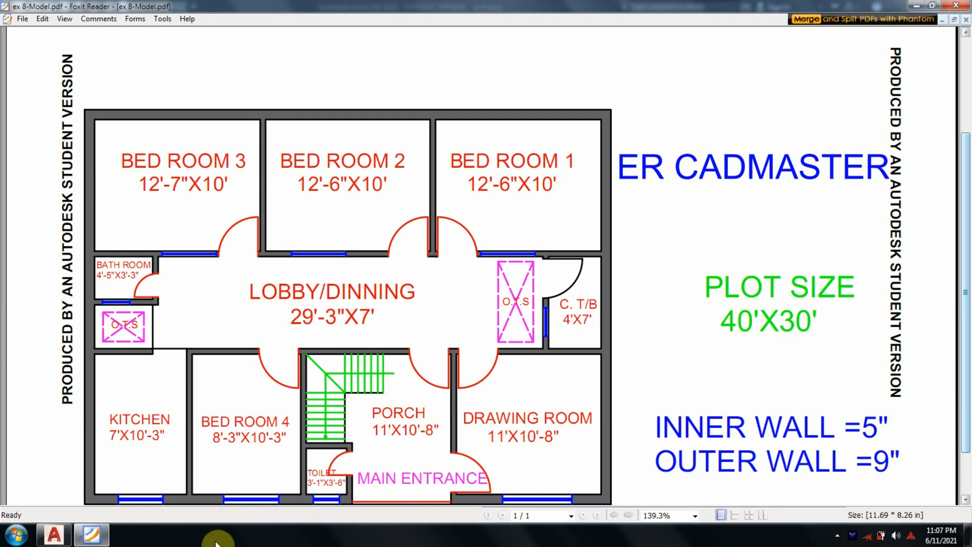
click(104, 537)
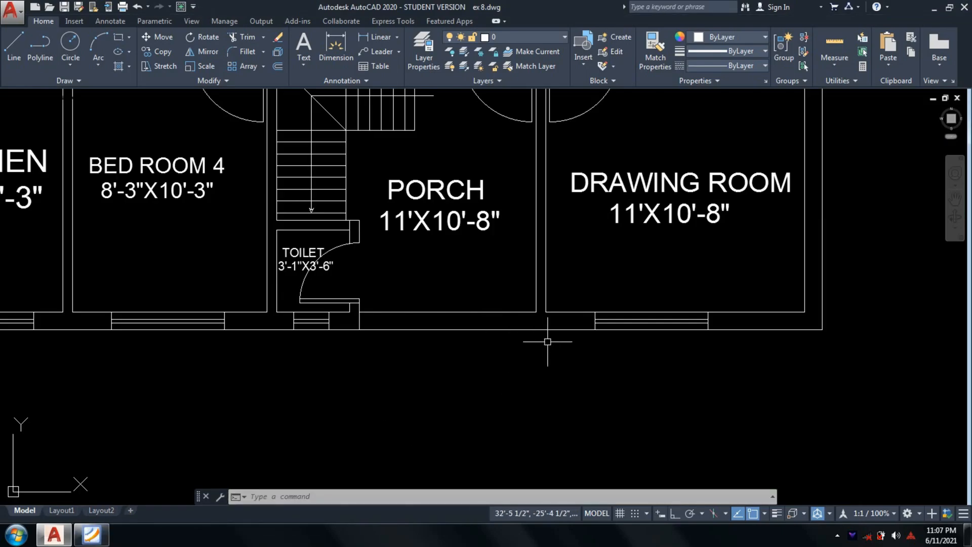
Step: Extend the porch's right wall line down to the outer front wall line and remove the porch's inner front wall line
text(ex)
key(Return)
key(Return)
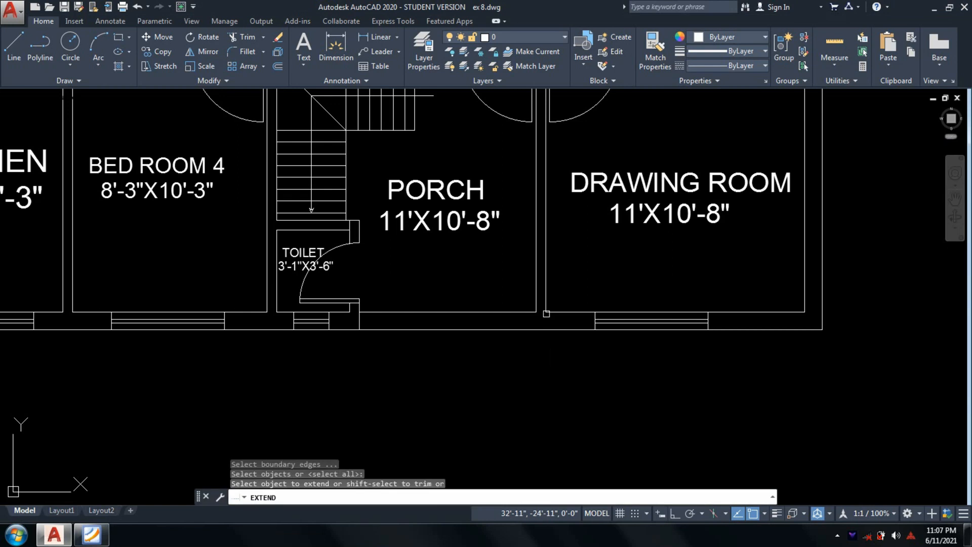
scroll(547, 314, up, 2)
click(535, 294)
click(521, 278)
key(Return)
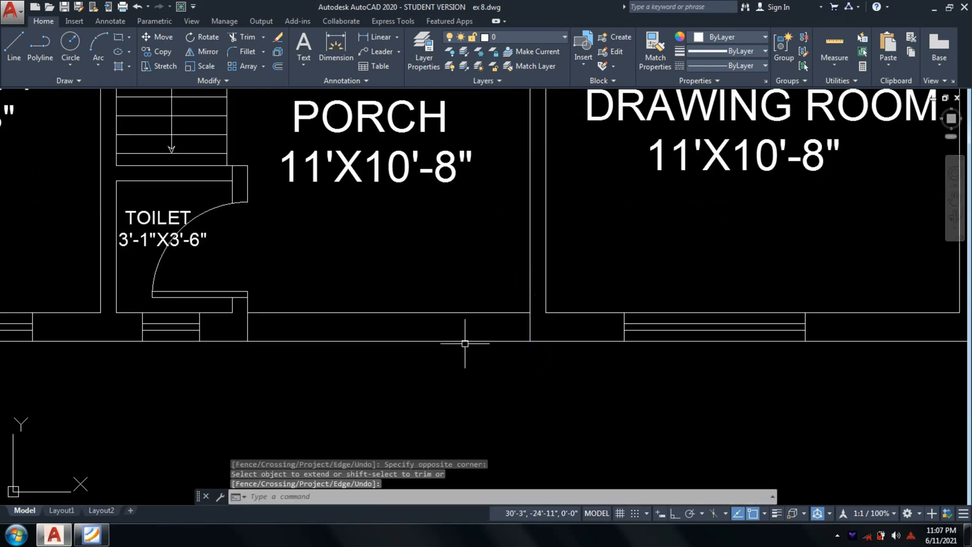
click(435, 327)
click(348, 300)
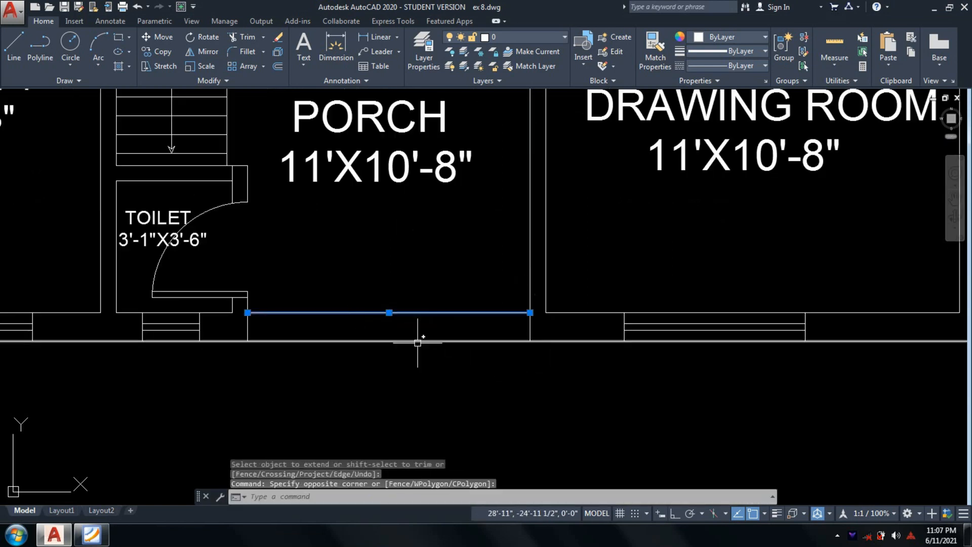
Step: With Ortho on, draw a horizontal line across the porch's front opening, just above the outer wall line, reaching past the toilet wall
text(l)
key(Return)
scroll(530, 320, up, 2)
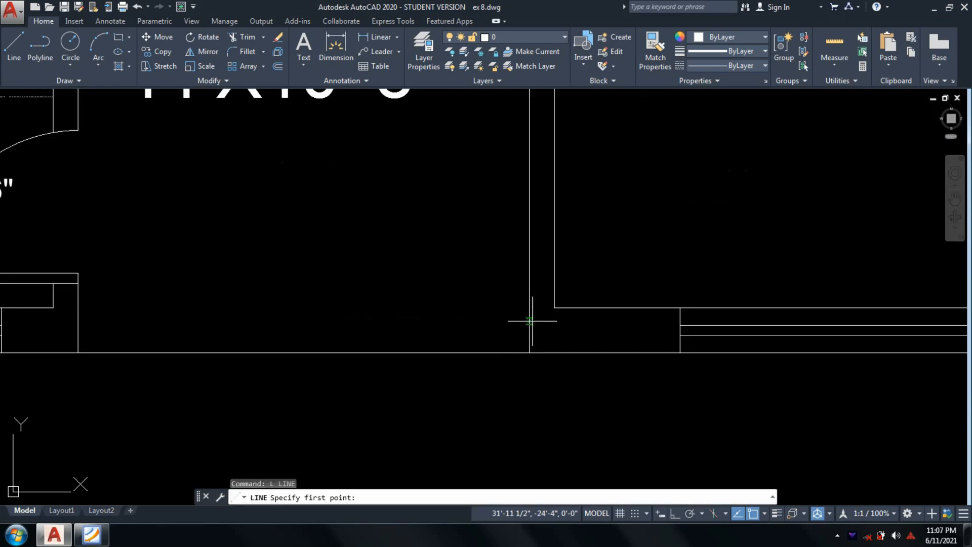
scroll(530, 320, up, 2)
click(528, 348)
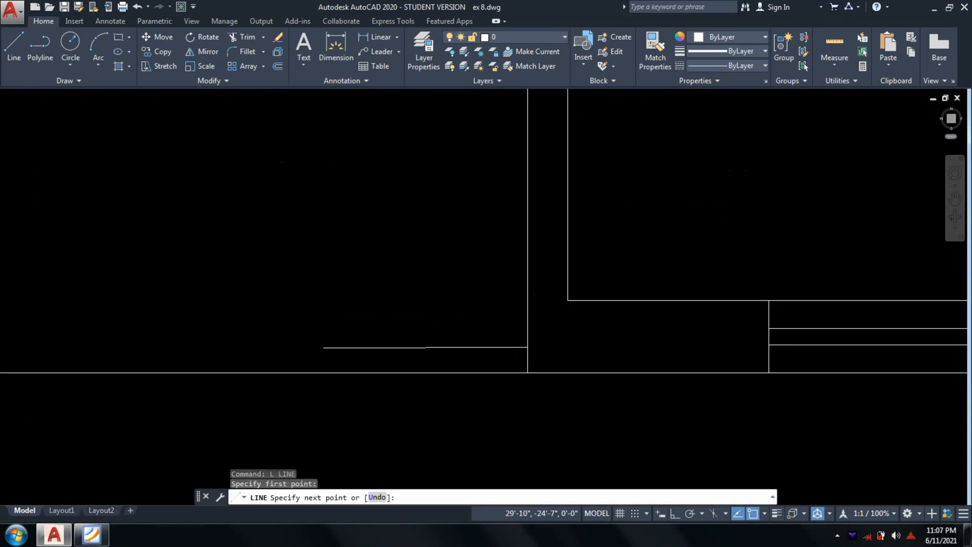
scroll(460, 285, down, 3)
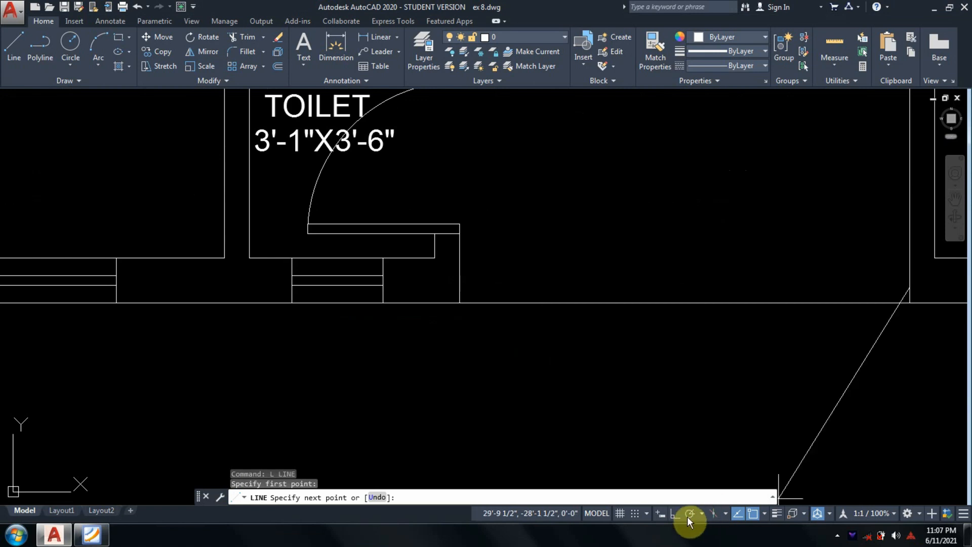
key(F8)
scroll(424, 259, up, 2)
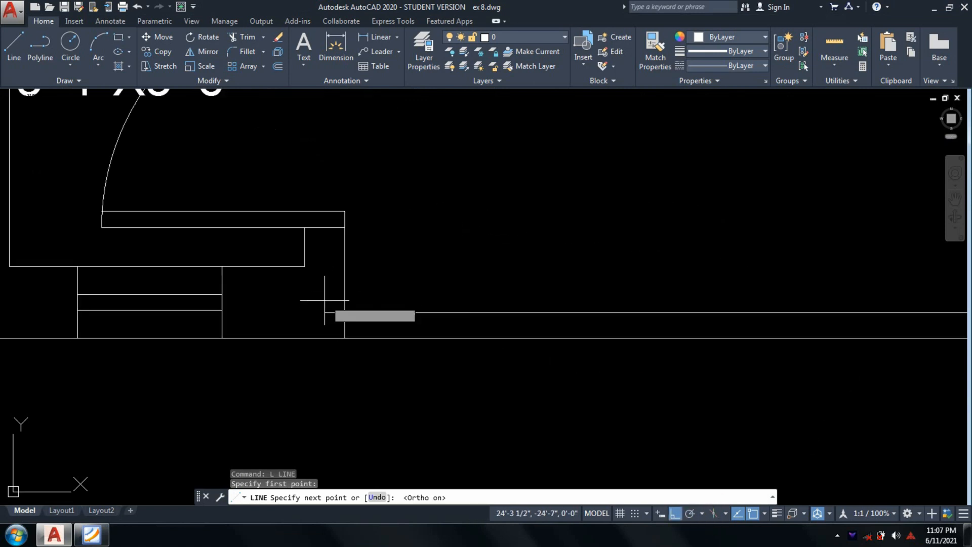
click(435, 286)
key(Return)
Step: Trim the ends of the porch's new front line that stick out past the porch's side walls
text(tr)
key(Return)
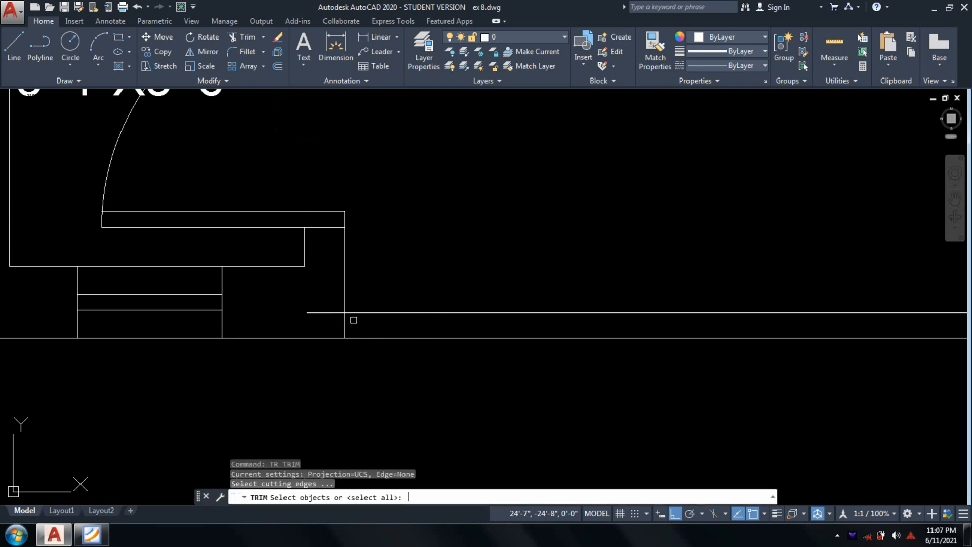
key(Return)
key(Return)
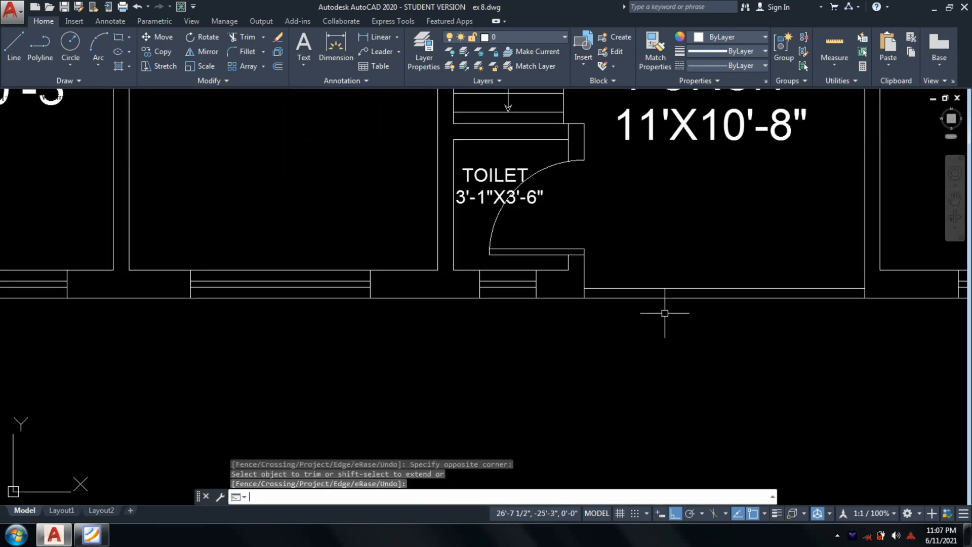
Step: Add the single-line text MAIN ENTRANCE inside the porch, just above its front line, with height 1'-6 1/2" and rotation 0
scroll(671, 313, down, 1)
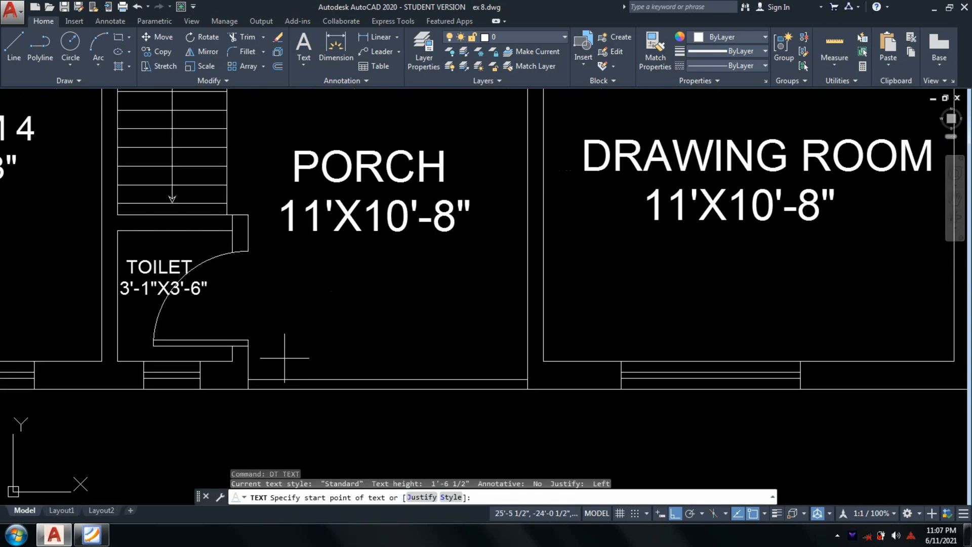
click(284, 351)
key(Return)
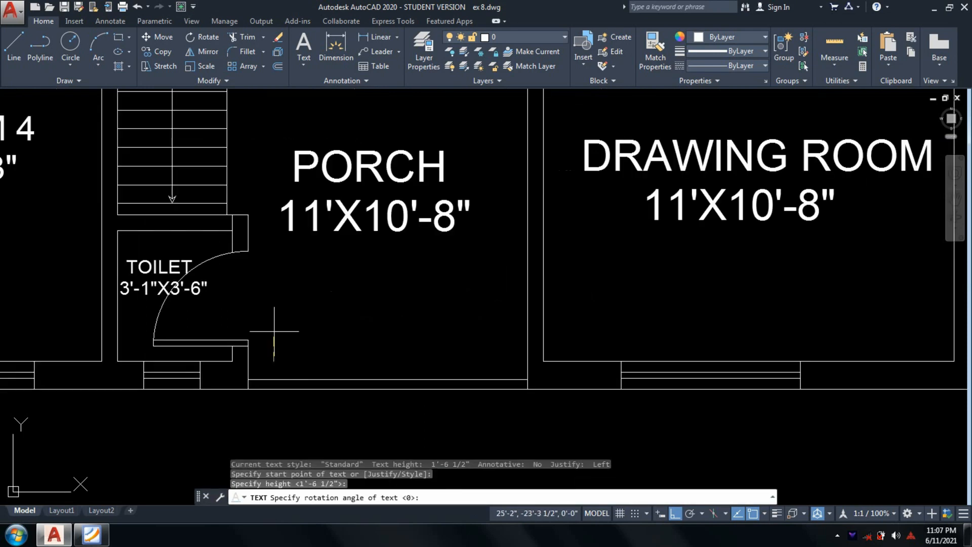
key(Return)
text(MA)
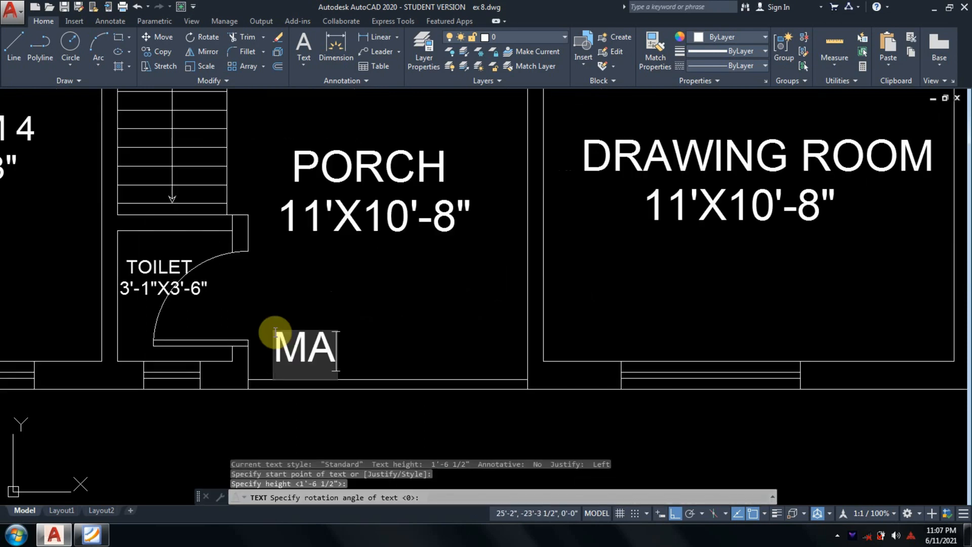
text(IN E)
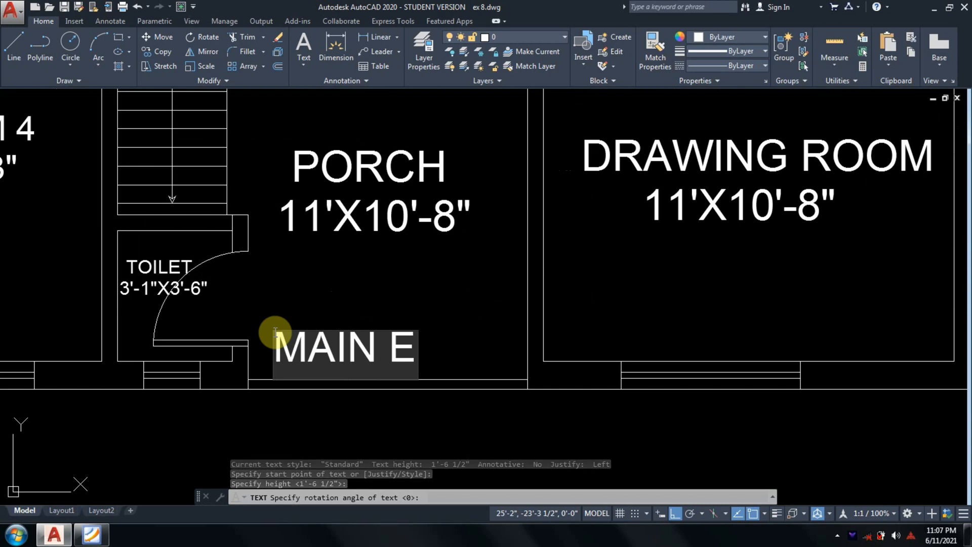
text(NTRA)
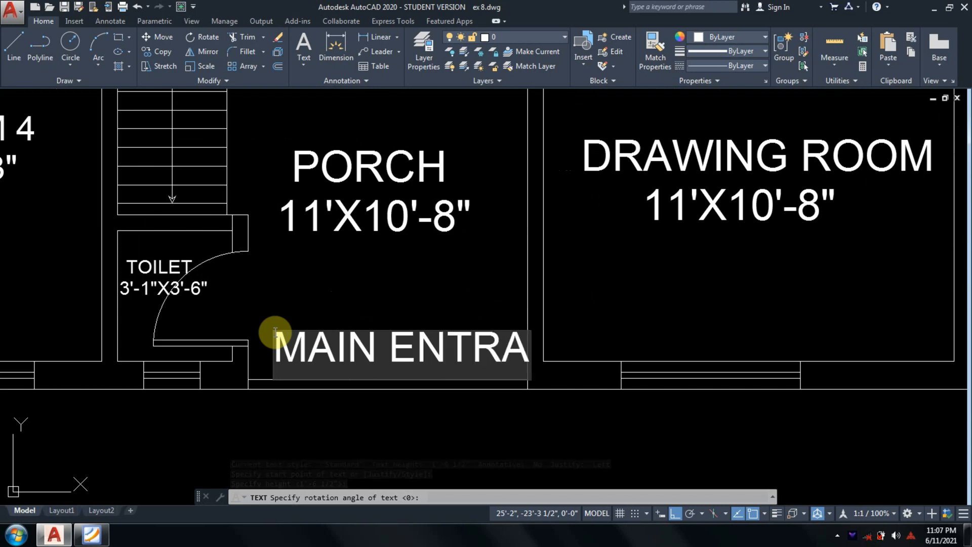
text(NCE)
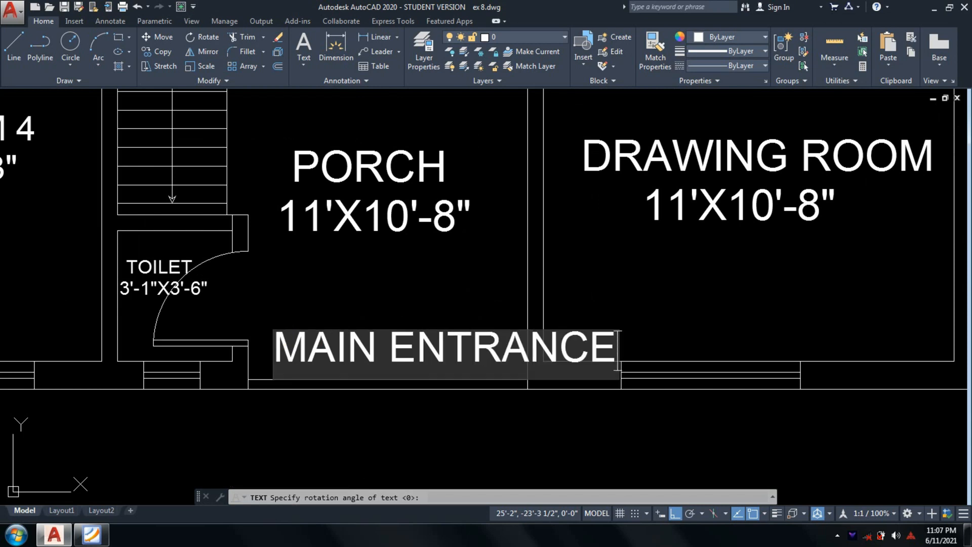
key(Return)
key(Return)
Step: Match the MAIN ENTRANCE text's properties to those of the DRAWING ROOM label
text(MA)
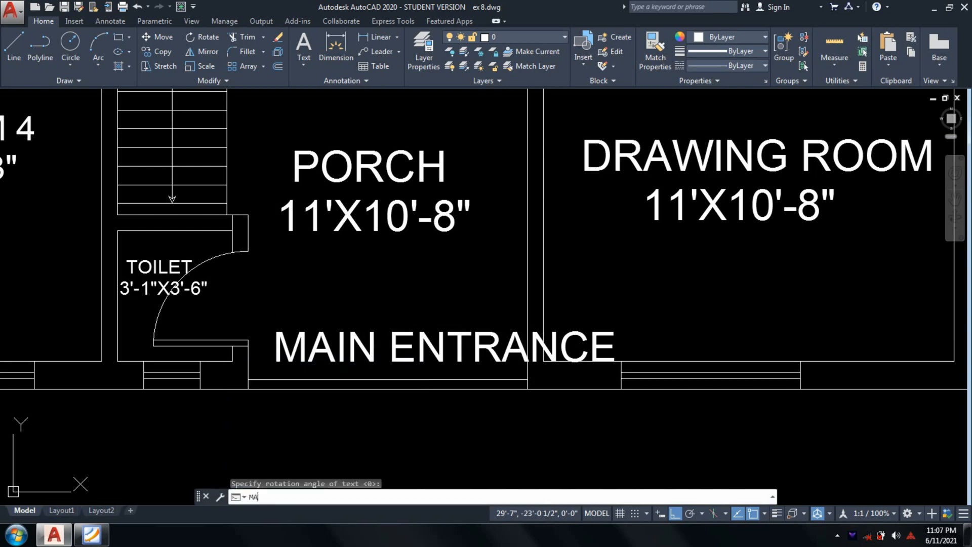
key(Return)
click(600, 157)
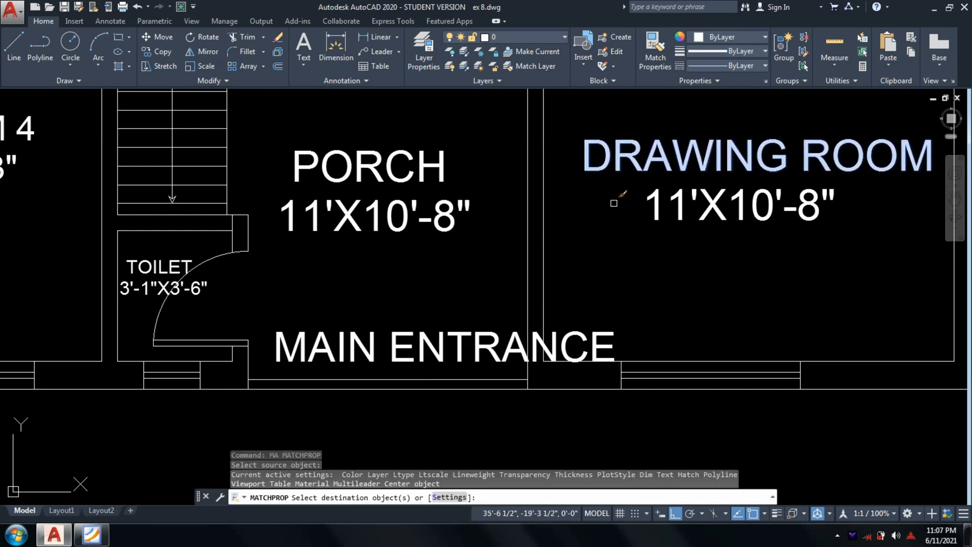
click(386, 348)
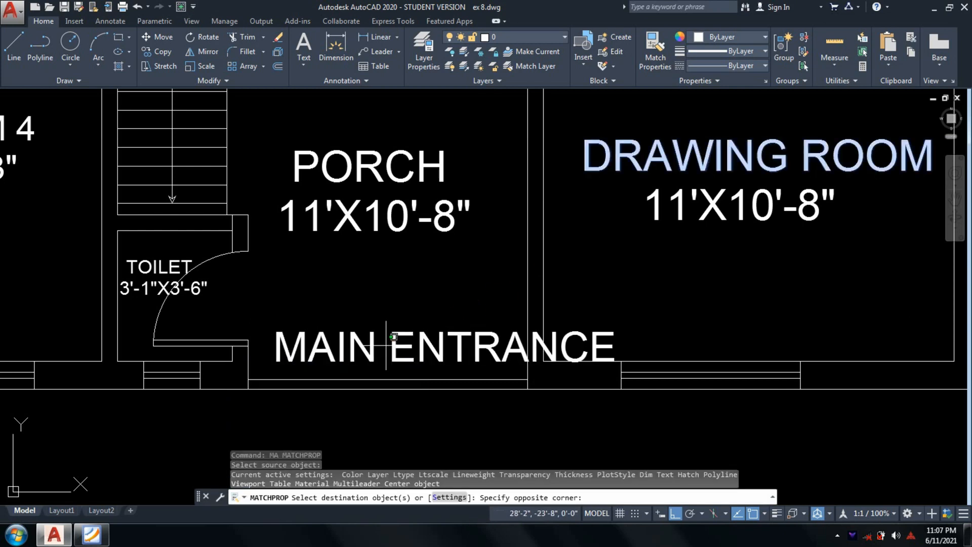
click(367, 349)
key(Return)
Step: Scale the MAIN ENTRANCE text down freehand from a base point near its middle so it suits the porch width
text(SCALE Select objects:)
key(Return)
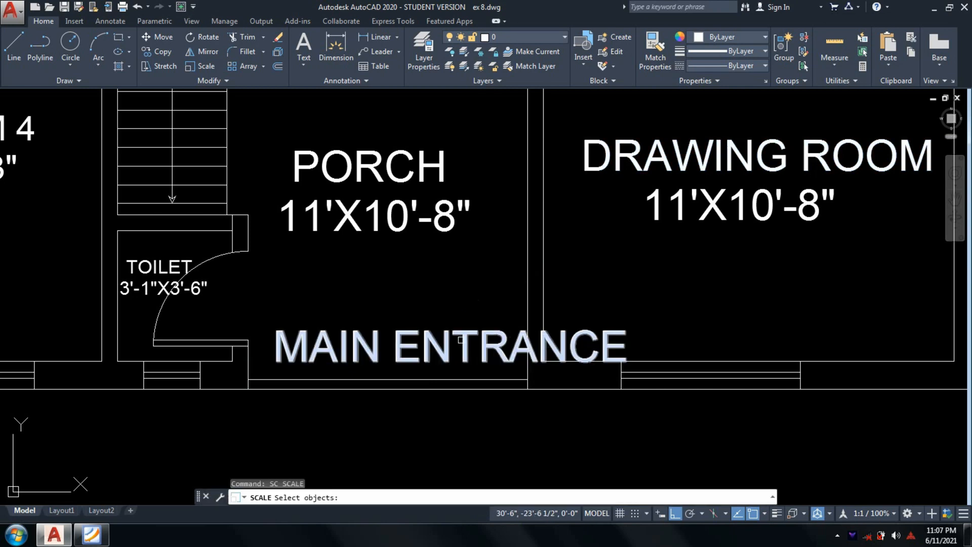
click(461, 340)
key(Return)
click(384, 352)
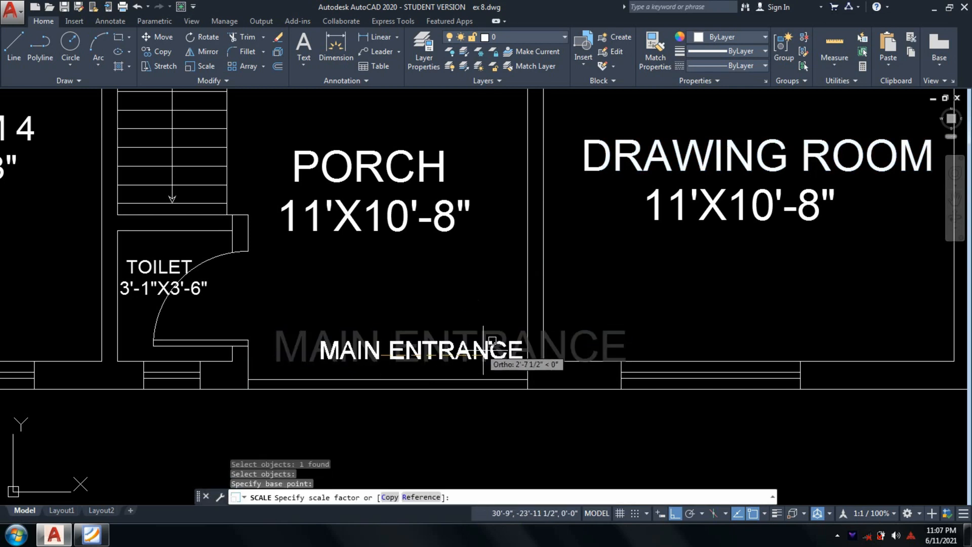
click(505, 361)
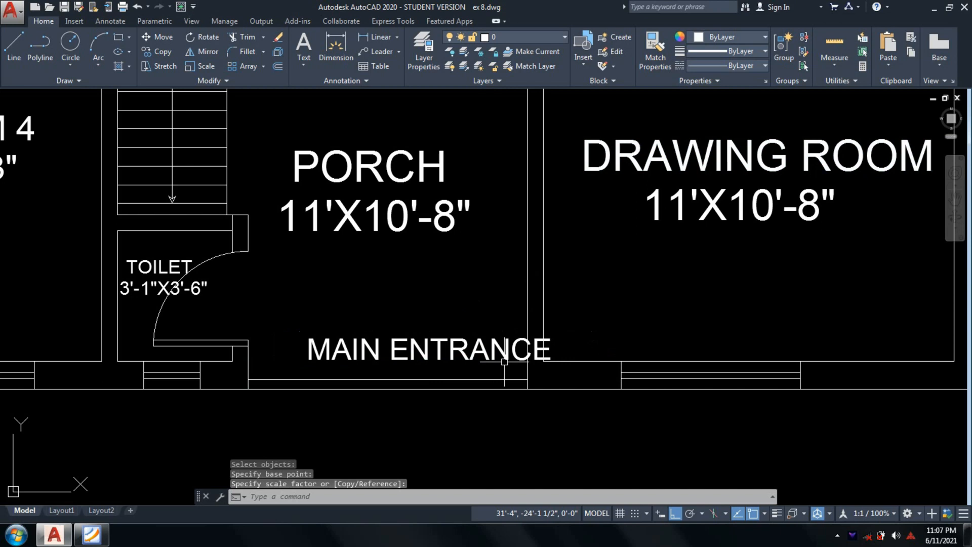
Step: Move the MAIN ENTRANCE text to the left so it sits centred between the porch's side walls
text(M)
key(Return)
click(404, 358)
key(Return)
click(425, 355)
click(387, 354)
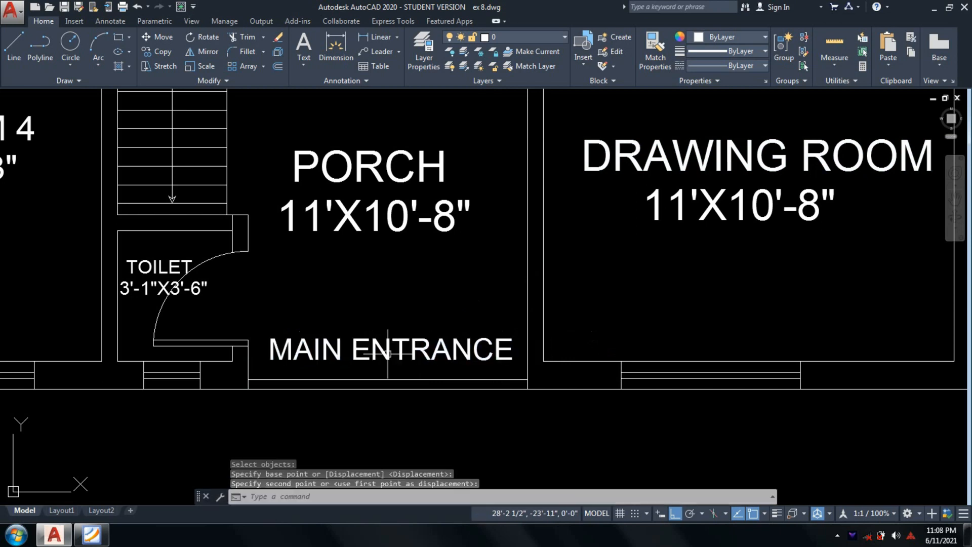
Step: Add a horizontal linear dimension above the bedrooms across the plan's full outer width
scroll(666, 369, down, 2)
scroll(504, 358, down, 5)
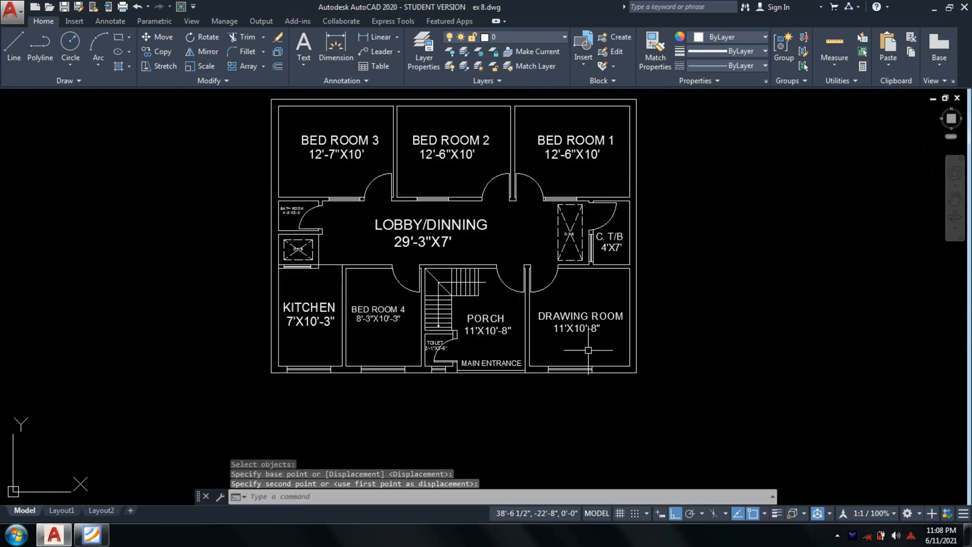
middle_drag(449, 406, 459, 427)
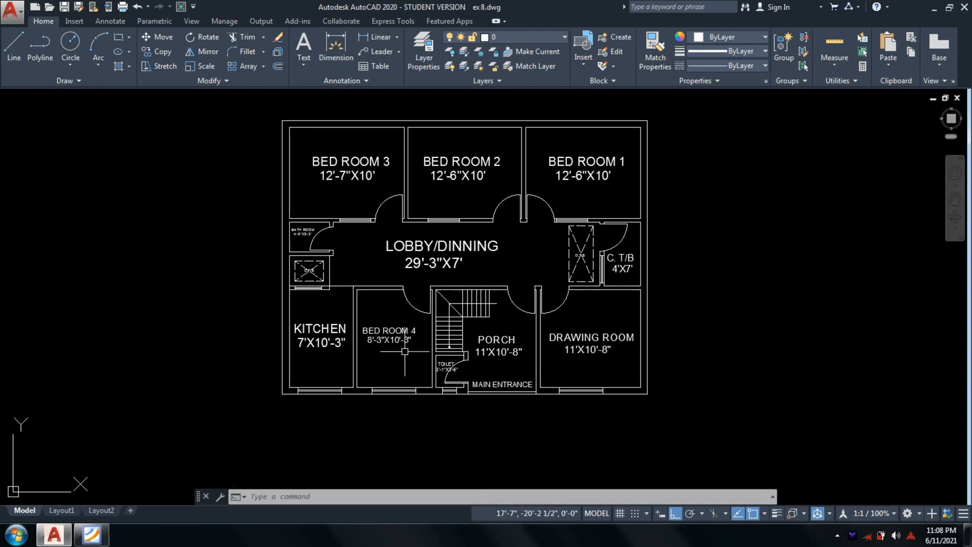
scroll(547, 295, up, 2)
middle_drag(405, 380, 405, 406)
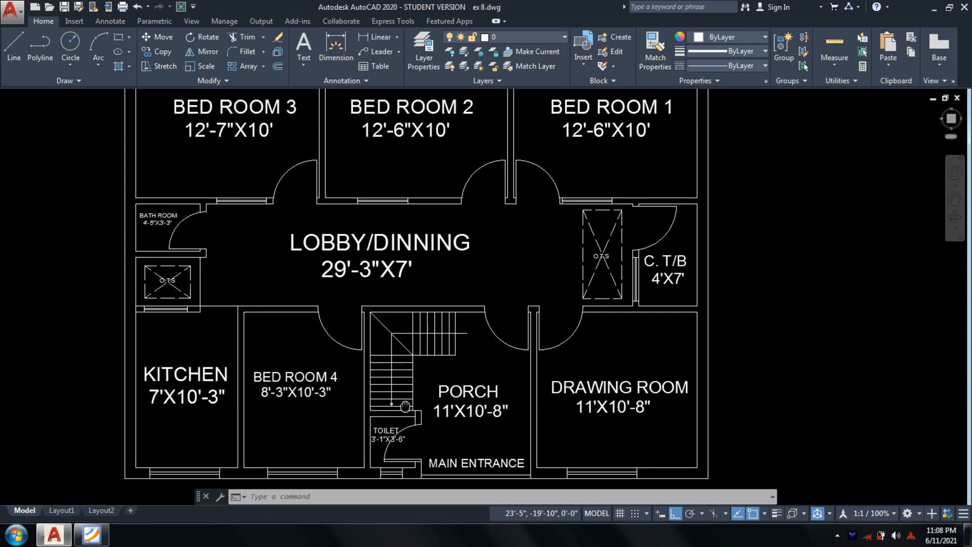
scroll(426, 394, down, 2)
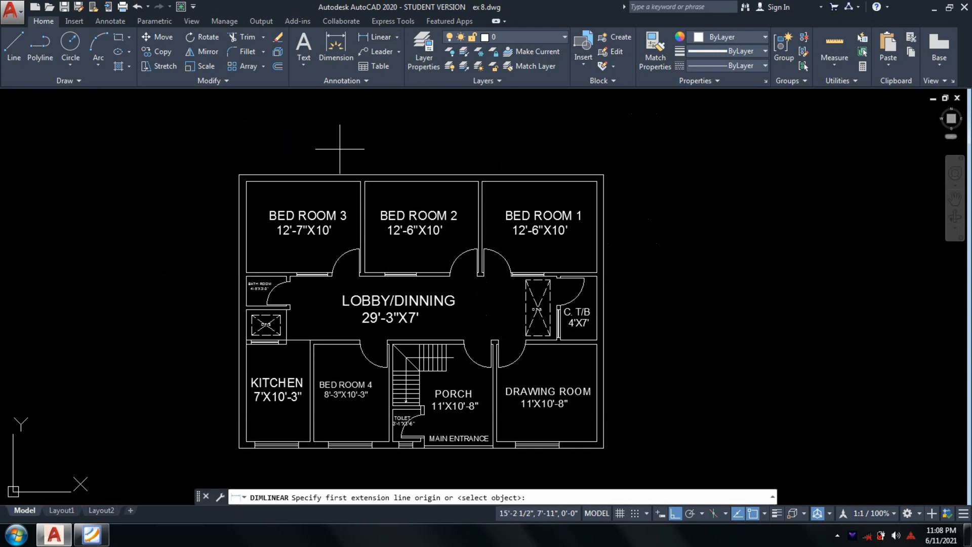
click(240, 175)
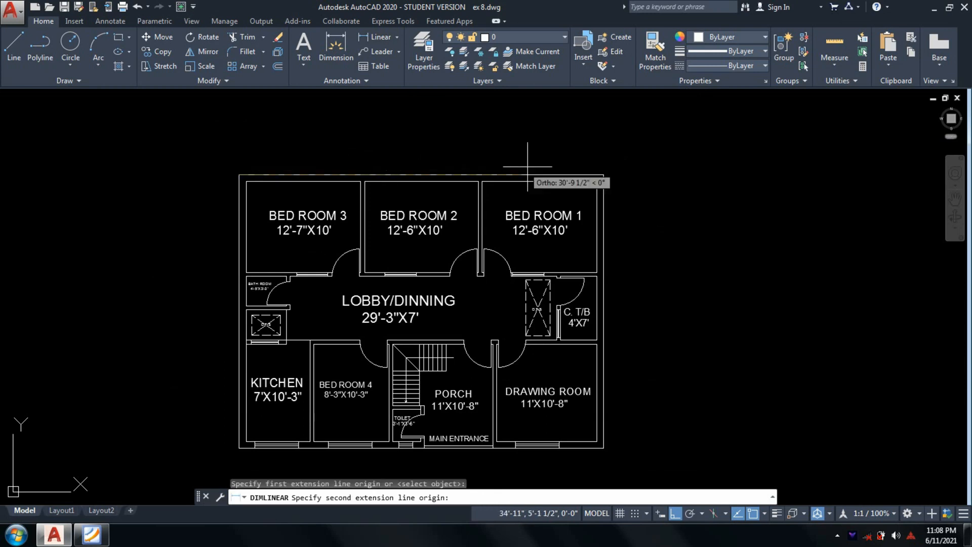
click(603, 175)
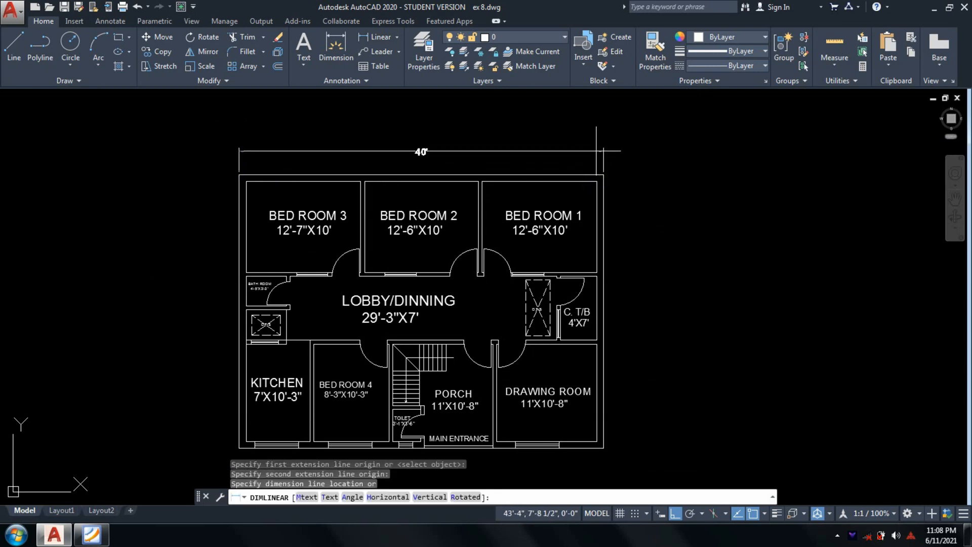
scroll(596, 151, up, 2)
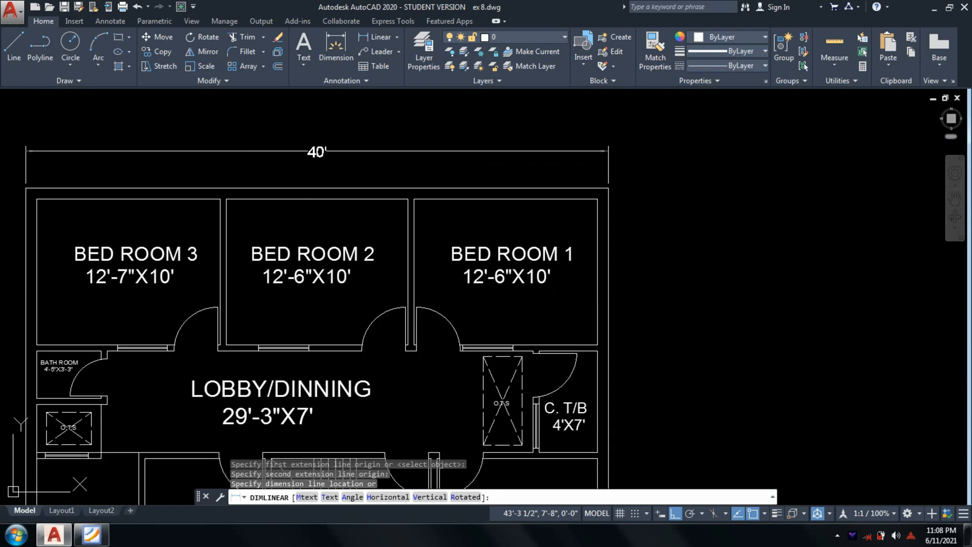
click(596, 151)
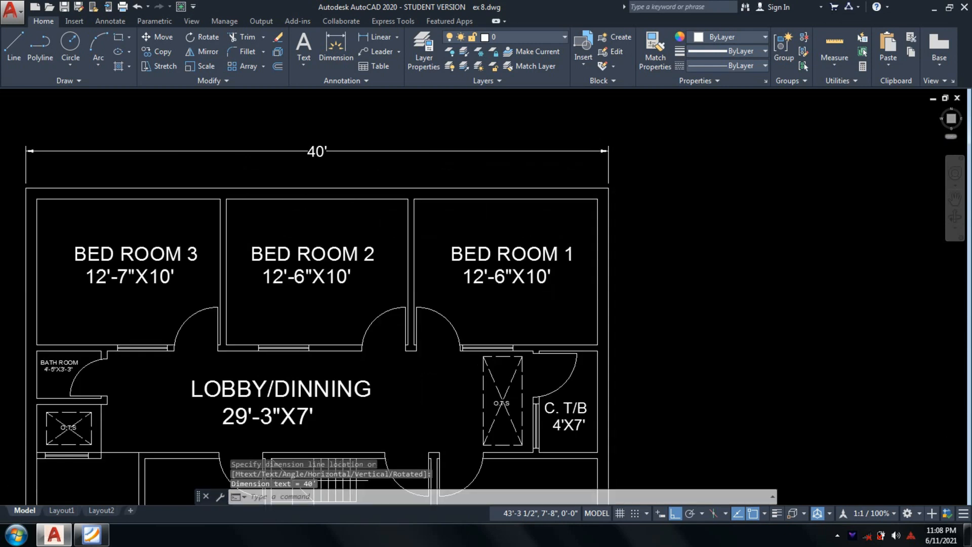
Step: Add a vertical linear dimension to the right of the plan between its outer top and bottom corners
scroll(647, 239, down, 4)
scroll(640, 225, up, 2)
key(Return)
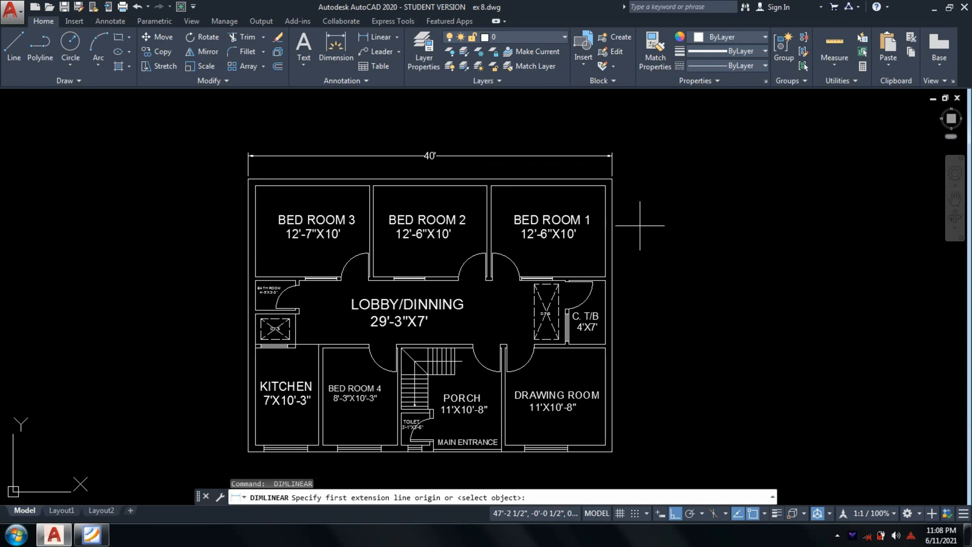
click(612, 179)
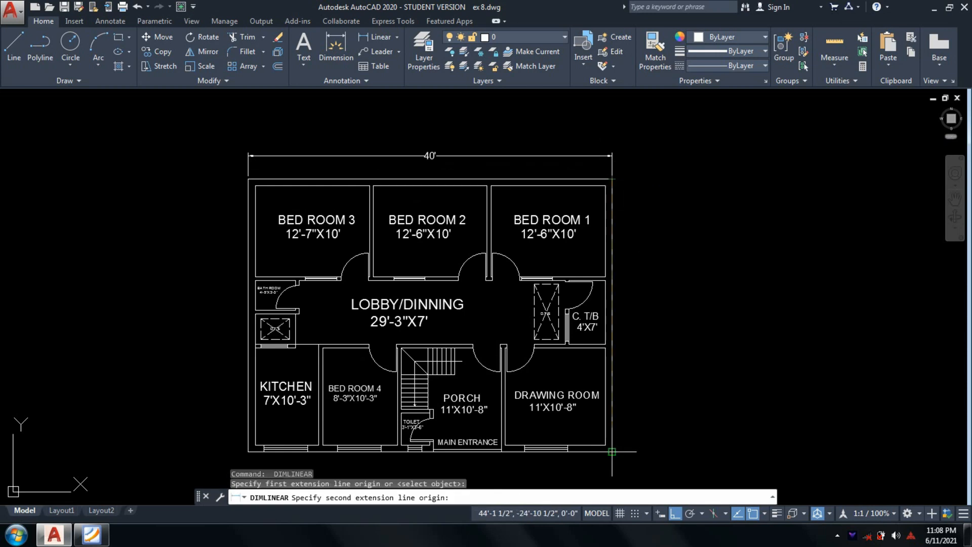
click(612, 451)
click(650, 442)
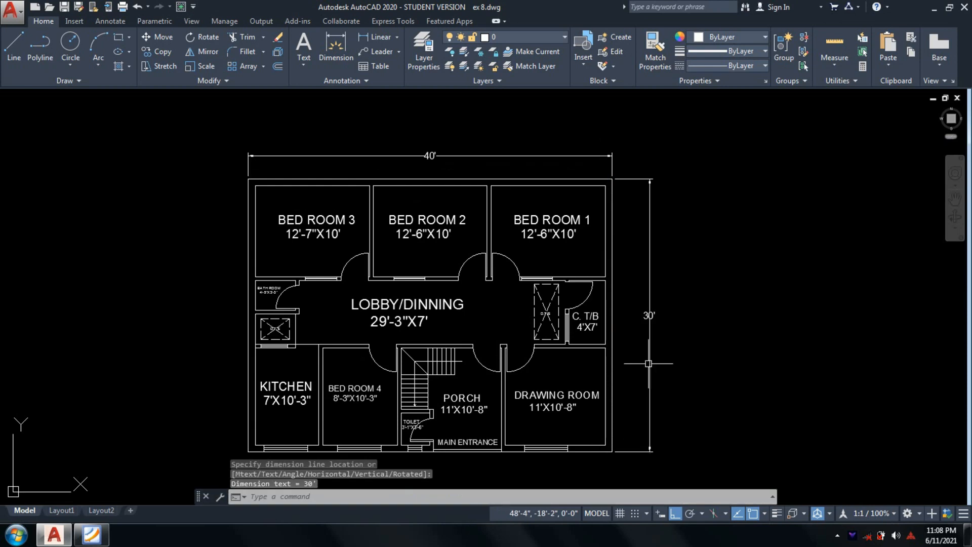
middle_drag(643, 354, 597, 308)
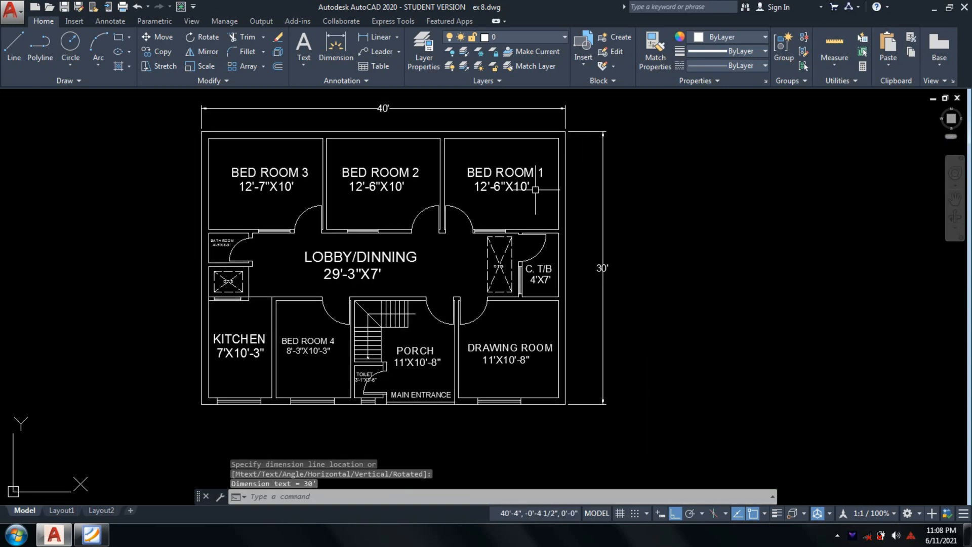
middle_drag(536, 189, 543, 205)
middle_drag(502, 296, 560, 277)
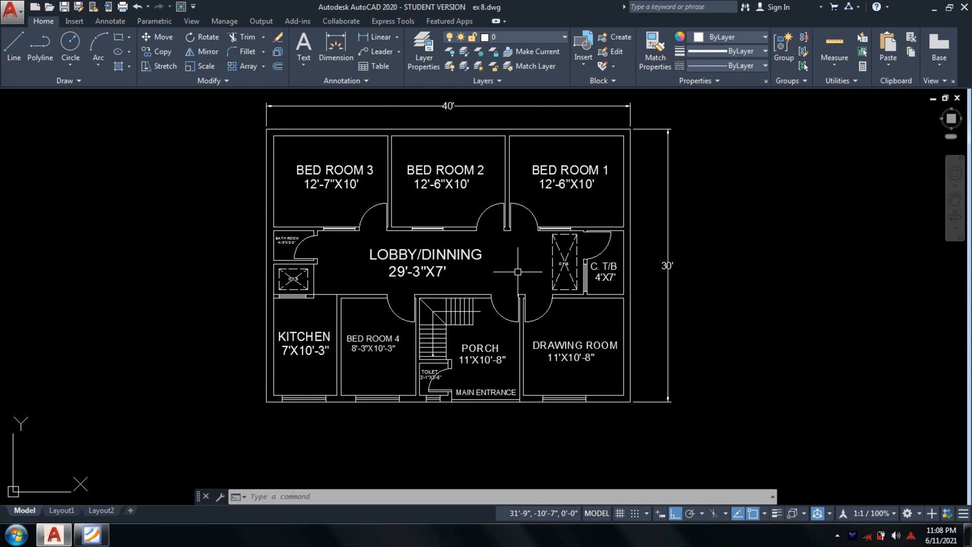
middle_drag(518, 272, 450, 273)
middle_drag(500, 310, 550, 324)
Step: Fit the whole drawing in view with Zoom Extents and hide the command line window
text(Z)
key(Return)
text(E)
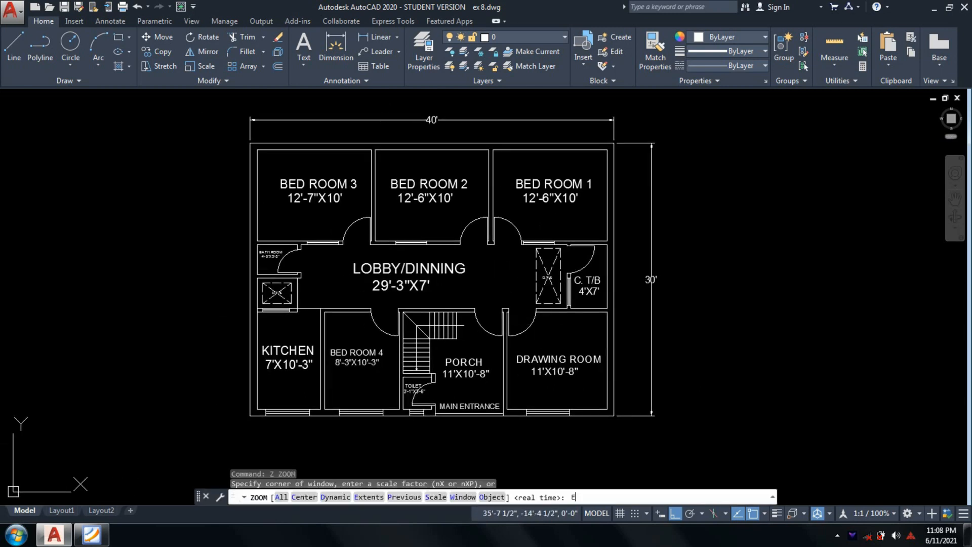
key(Return)
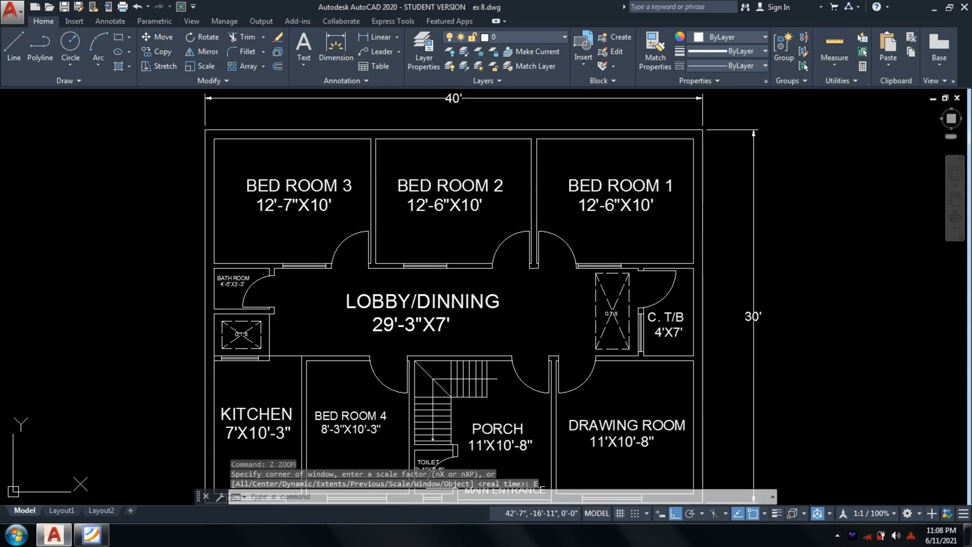
key(ctrl+9)
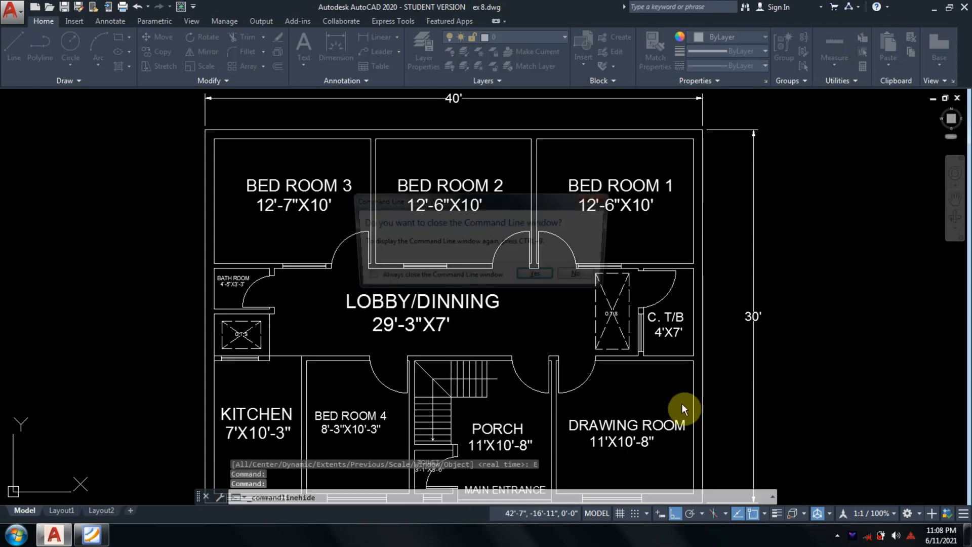
click(553, 278)
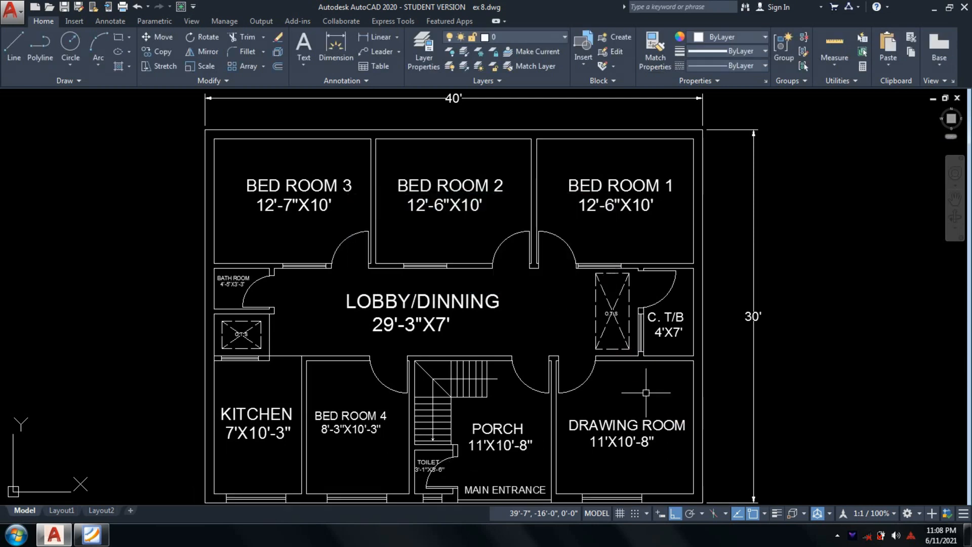